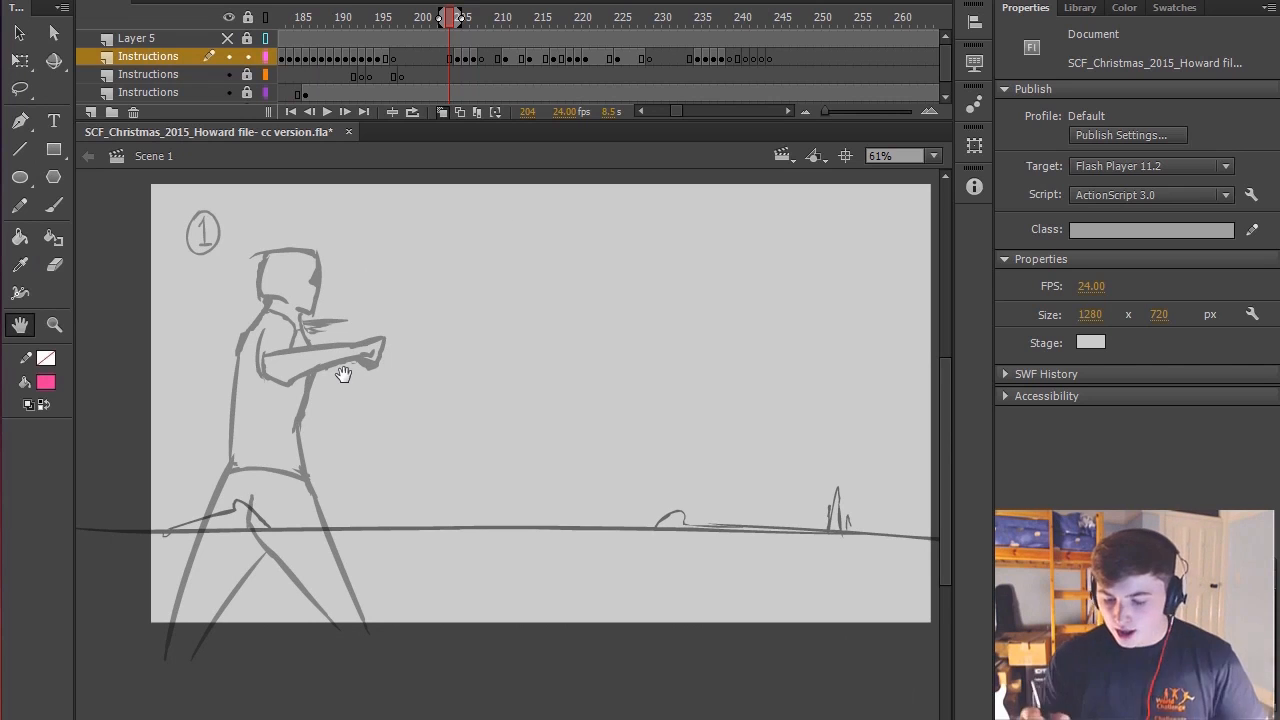
Turn off onion skinning and flip back and forth through frames 204 to 207 to review the punch motion
left_click_drag(490, 238, 480, 230)
left_click(443, 110)
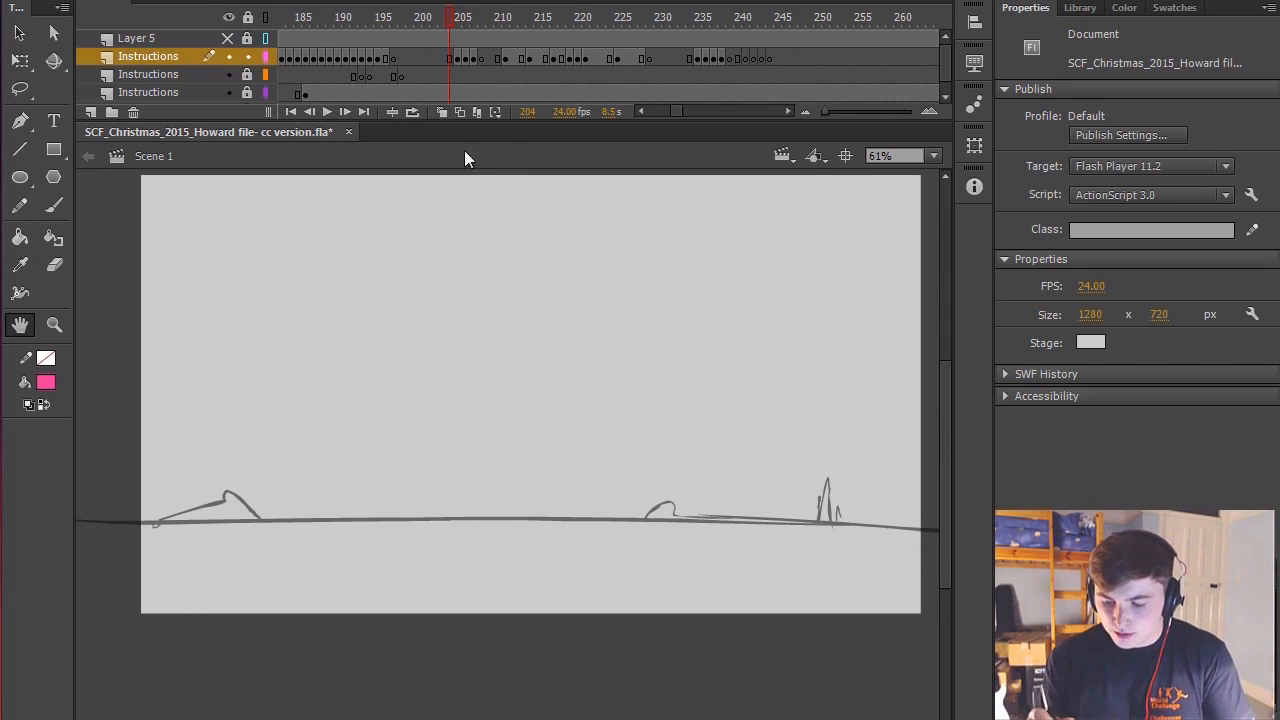
key("period")
key("comma")
left_click_drag(691, 335, 710, 332)
key("period")
key("period")
key("period")
key("comma")
key("comma")
key("period")
key("period")
key("comma")
key("comma")
left_click_drag(684, 355, 686, 373)
key("period")
key("period")
key("comma")
key("comma")
key("period")
key("period")
key("comma")
key("comma")
key("period")
key("period")
key("comma")
key("comma")
key("period")
key("period")
key("comma")
key("comma")
key("period")
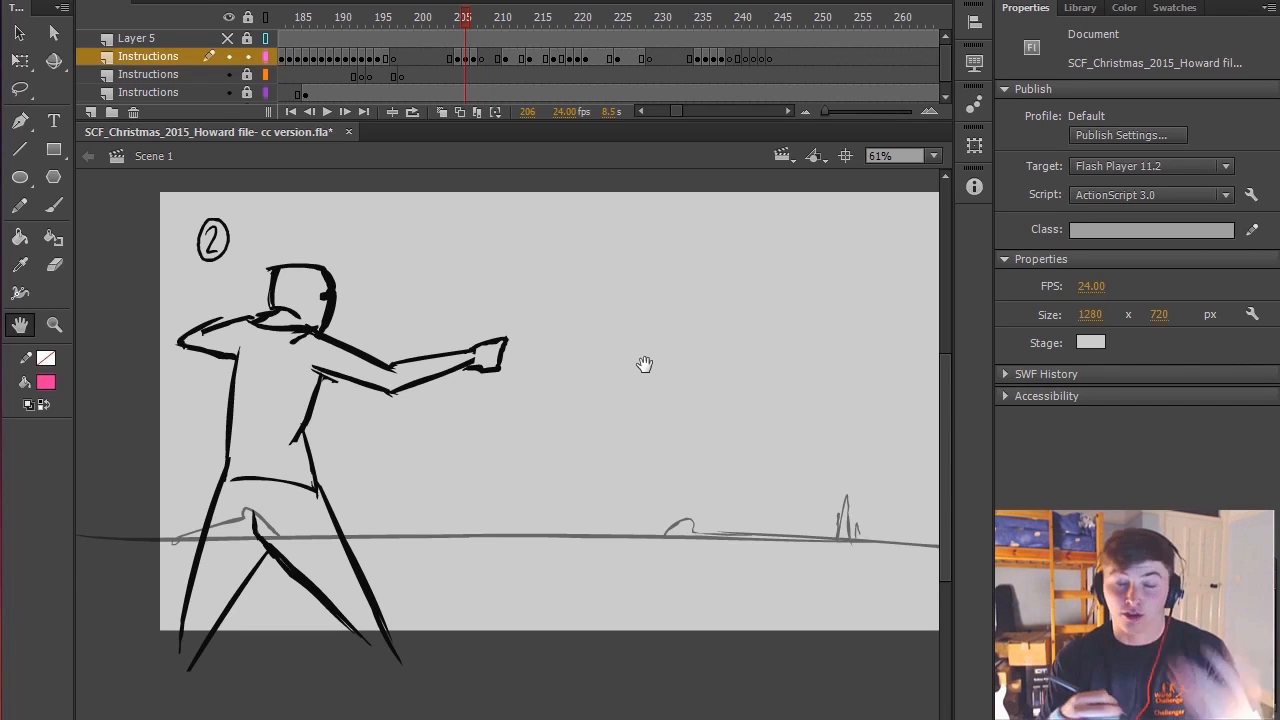
scroll(551, 345, "down", 1)
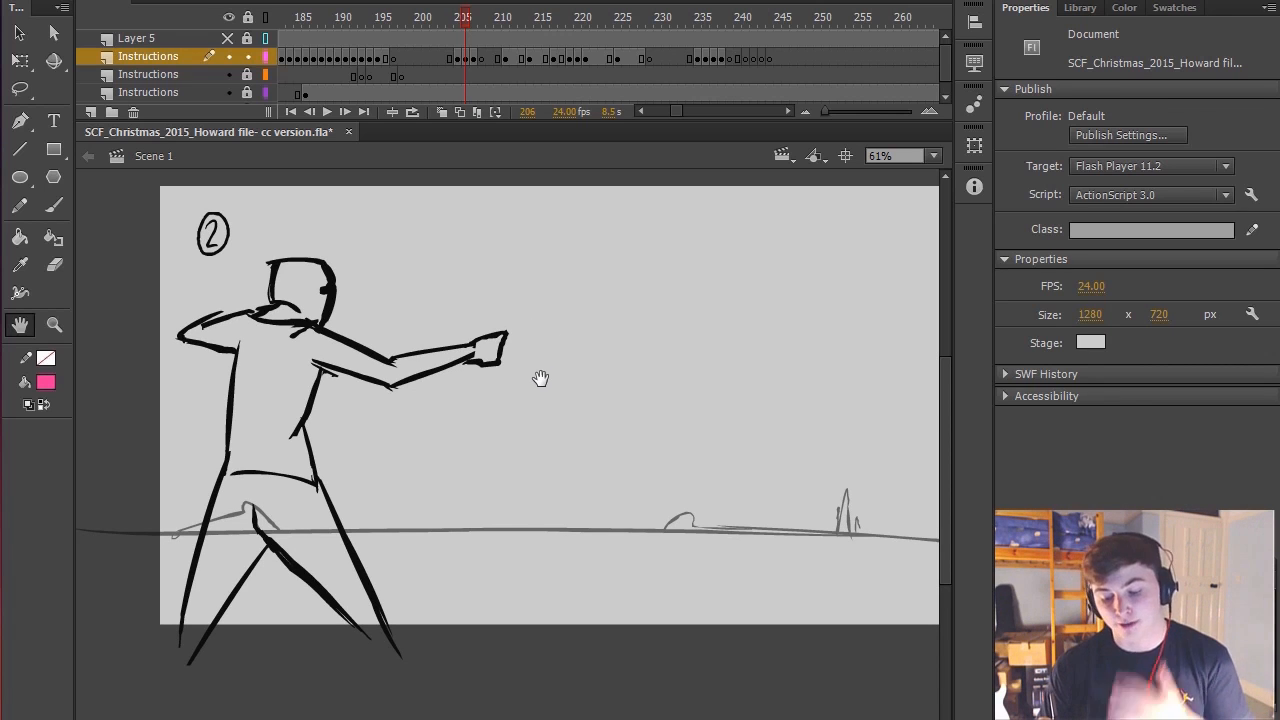
Compare punch poses 2 and 3, turn on onion skinning, and go to pose 1 on frame 205
key("b")
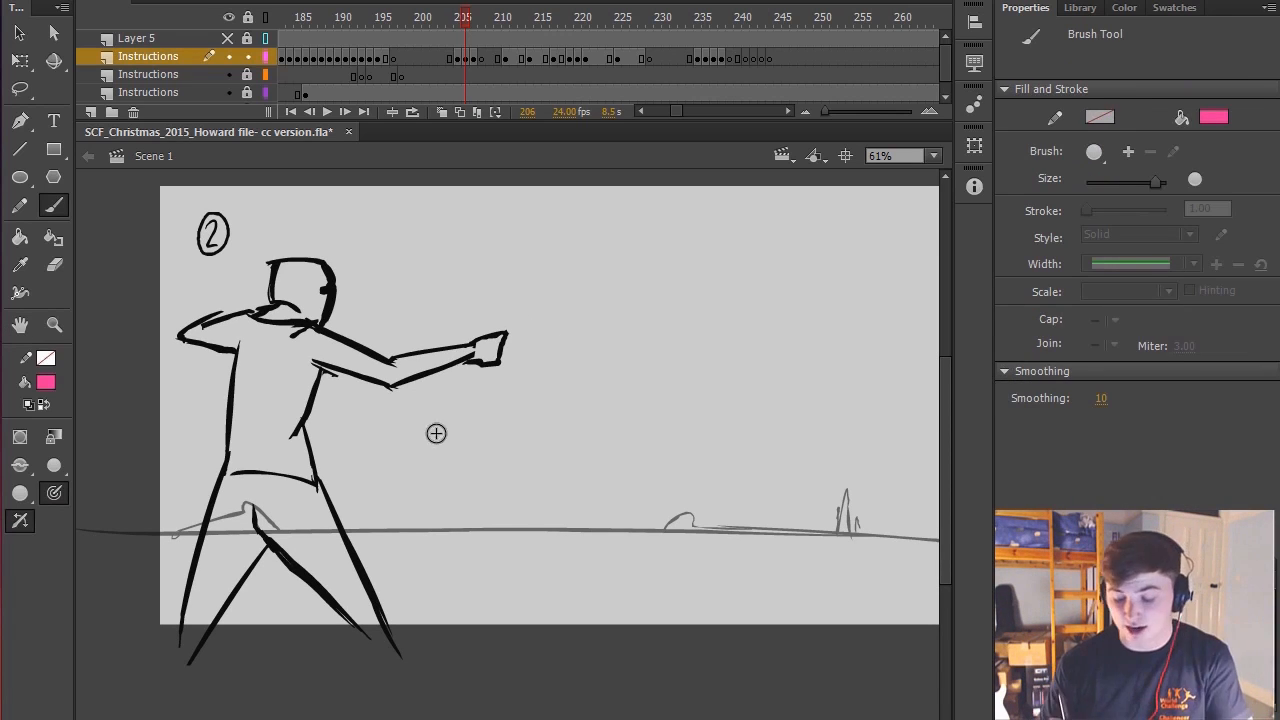
key("comma")
key("period")
key("period")
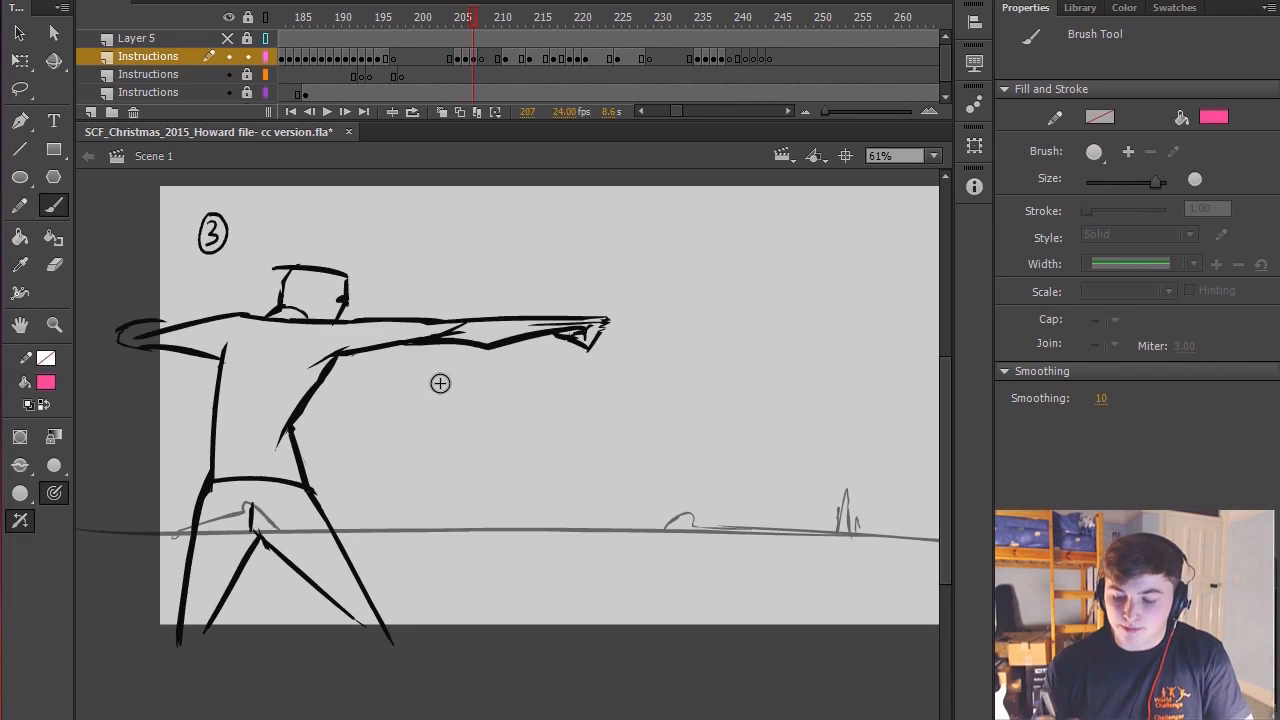
key("comma")
left_click(443, 111)
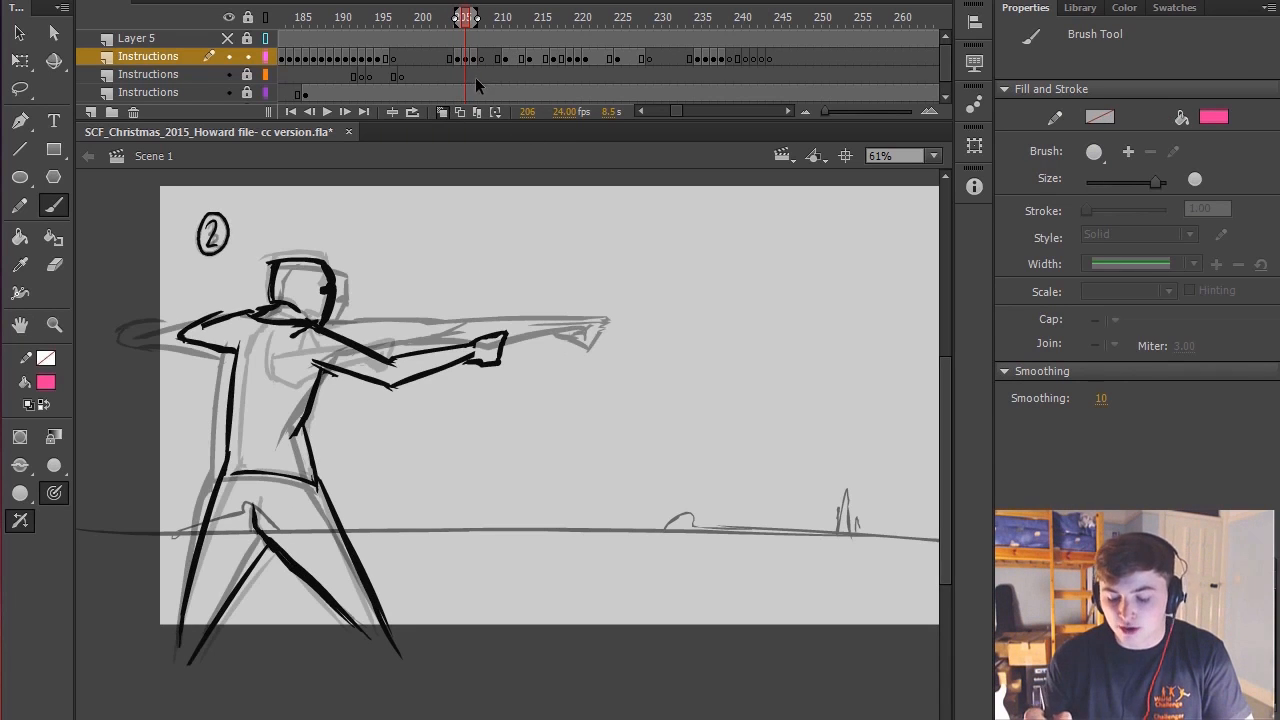
key("h")
key("comma")
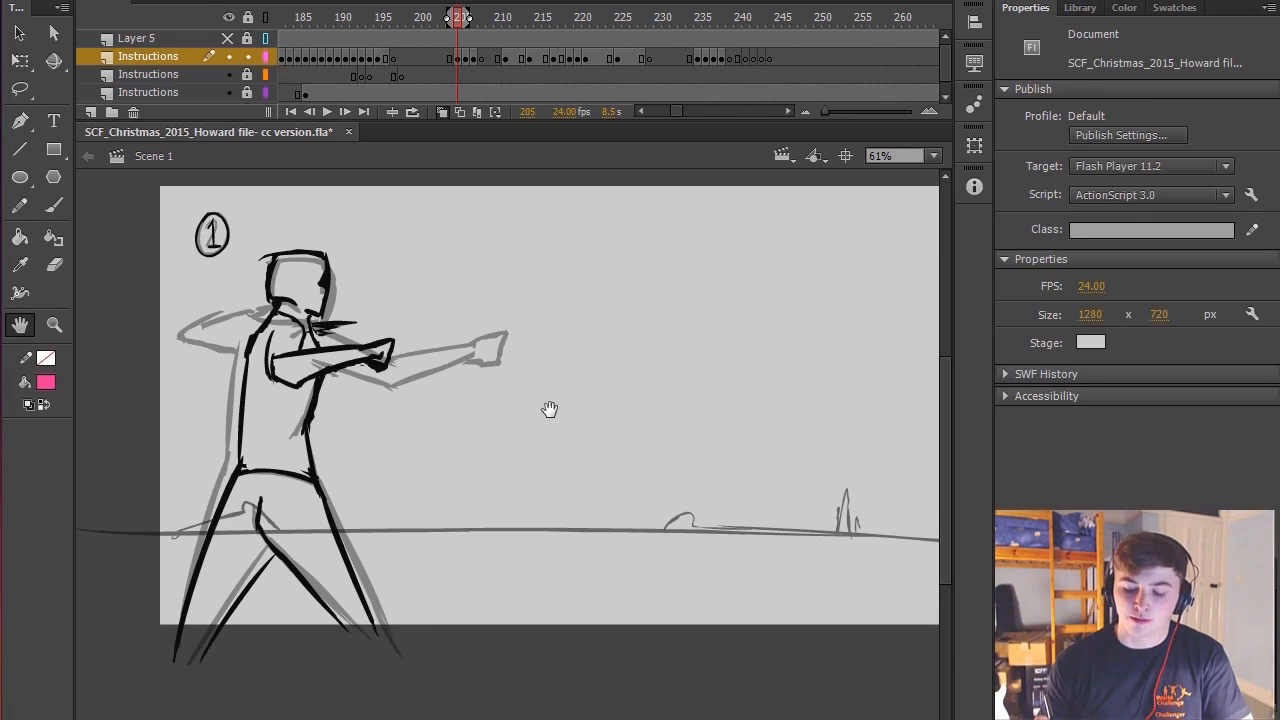
Circle the upper body of pose 1 with a pink brush stroke on frame 205 and undo it
key("b")
left_click_drag(251, 251, 245, 265)
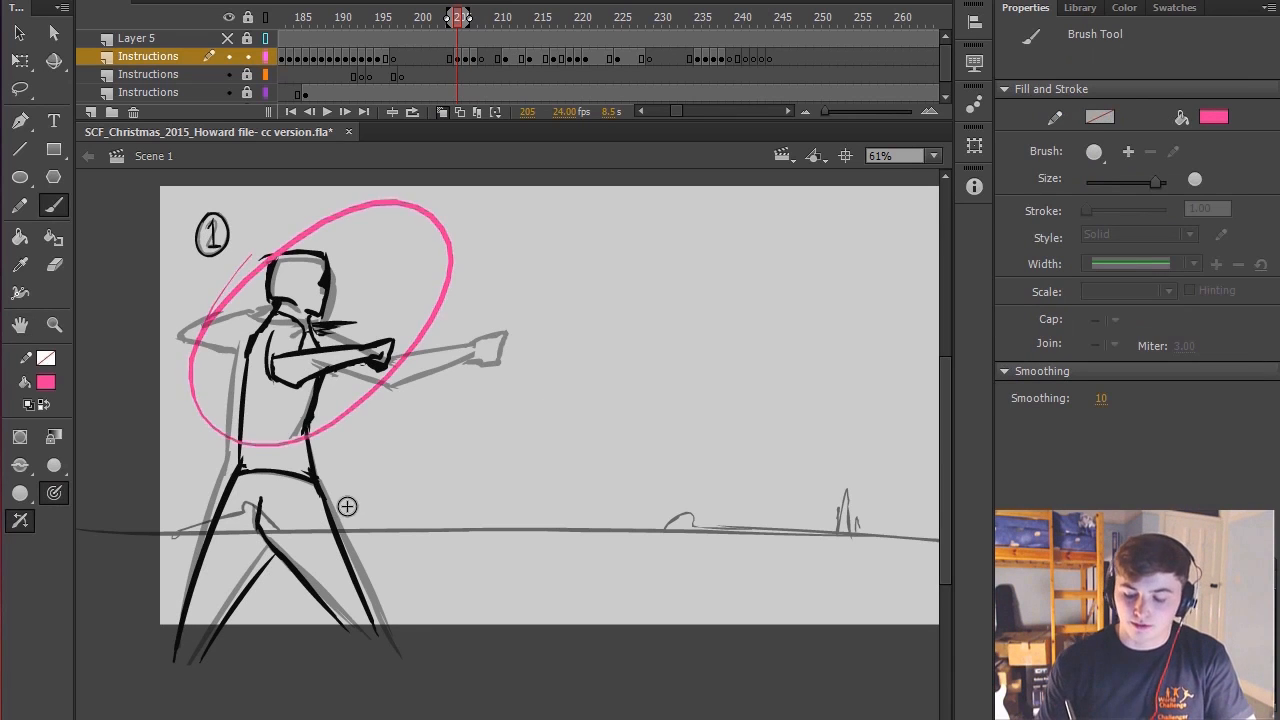
key("ctrl+z")
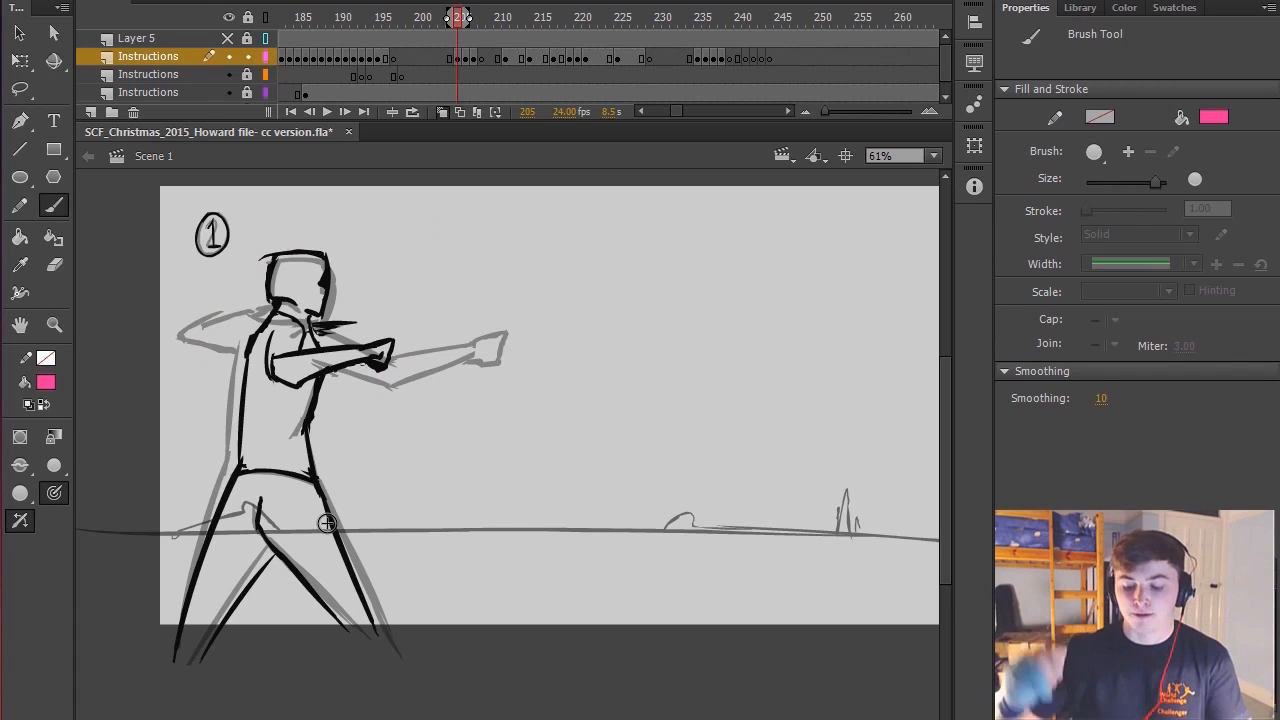
Mark the front arm area of pose 2 on frame 206 with the Brush tool and undo the mark
key("period")
key("comma")
key("period")
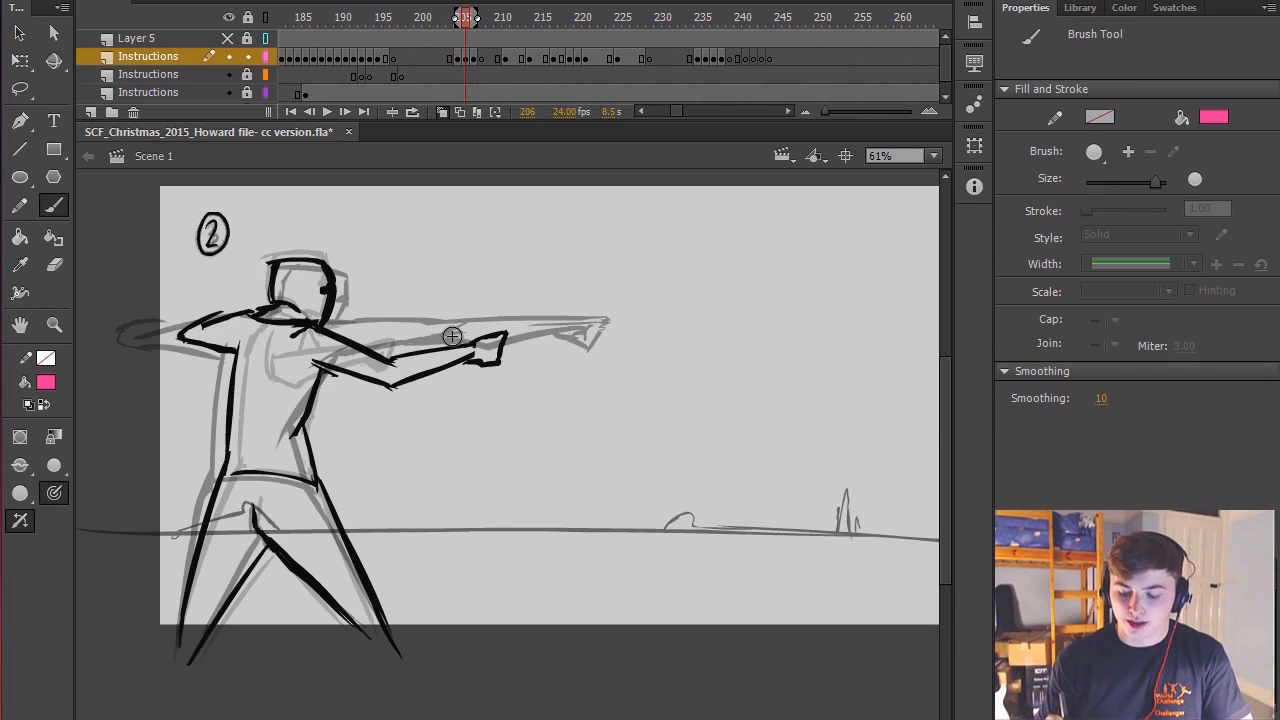
mouse_move(325, 360)
left_mouse_down()
mouse_move(514, 370)
mouse_move(330, 350)
left_mouse_up()
key("ctrl+z")
Flip between frames 205, 206 and 207 with onion skinning to compare the three punch poses
key("period")
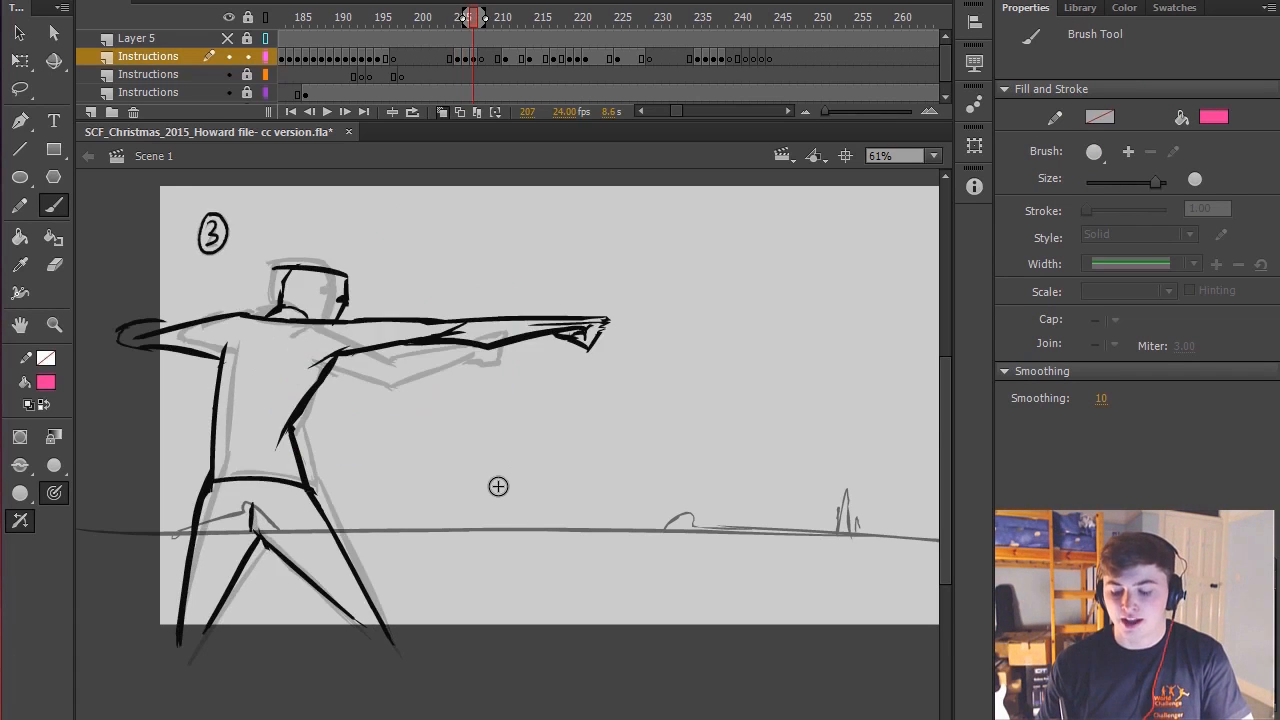
key("comma")
key("period")
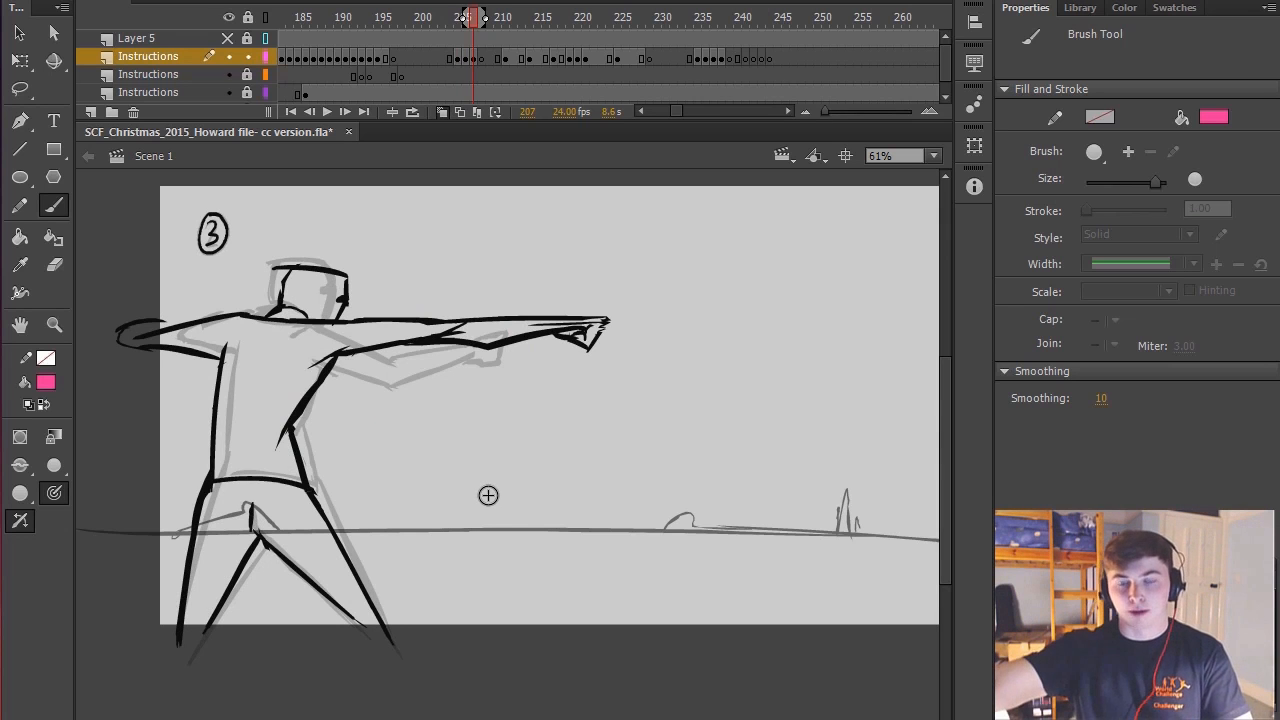
key("comma")
key("comma")
key("period")
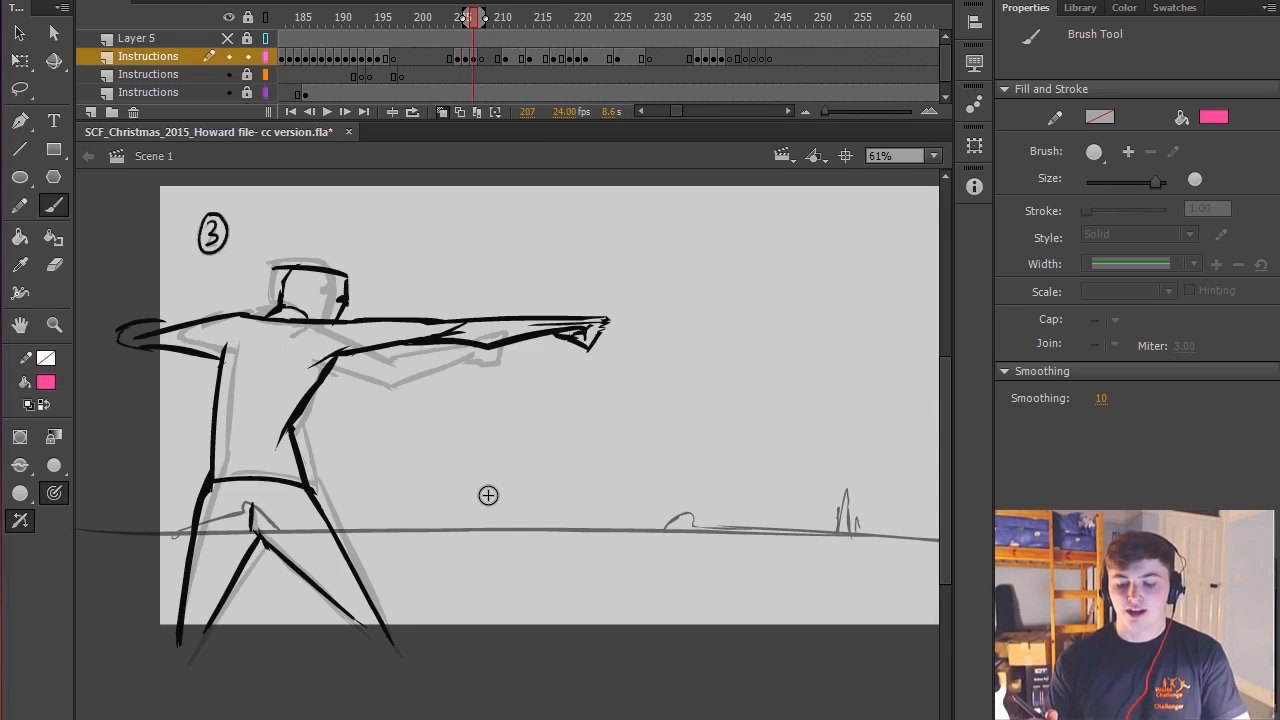
key("comma")
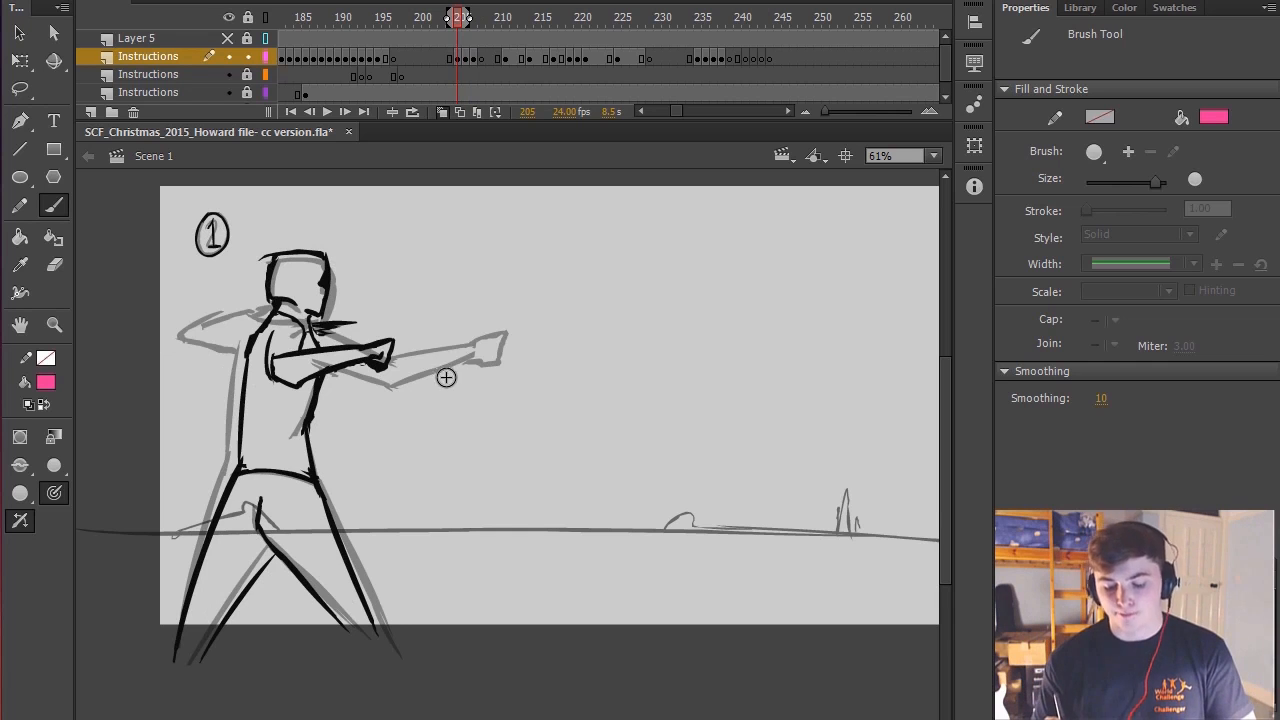
Draw temporary pink brush strokes around and across pose 2 on frame 206 and undo them
key("period")
key("space")
mouse_move(569, 320)
left_mouse_down()
mouse_move(627, 308)
mouse_move(649, 286)
mouse_move(629, 301)
left_mouse_up()
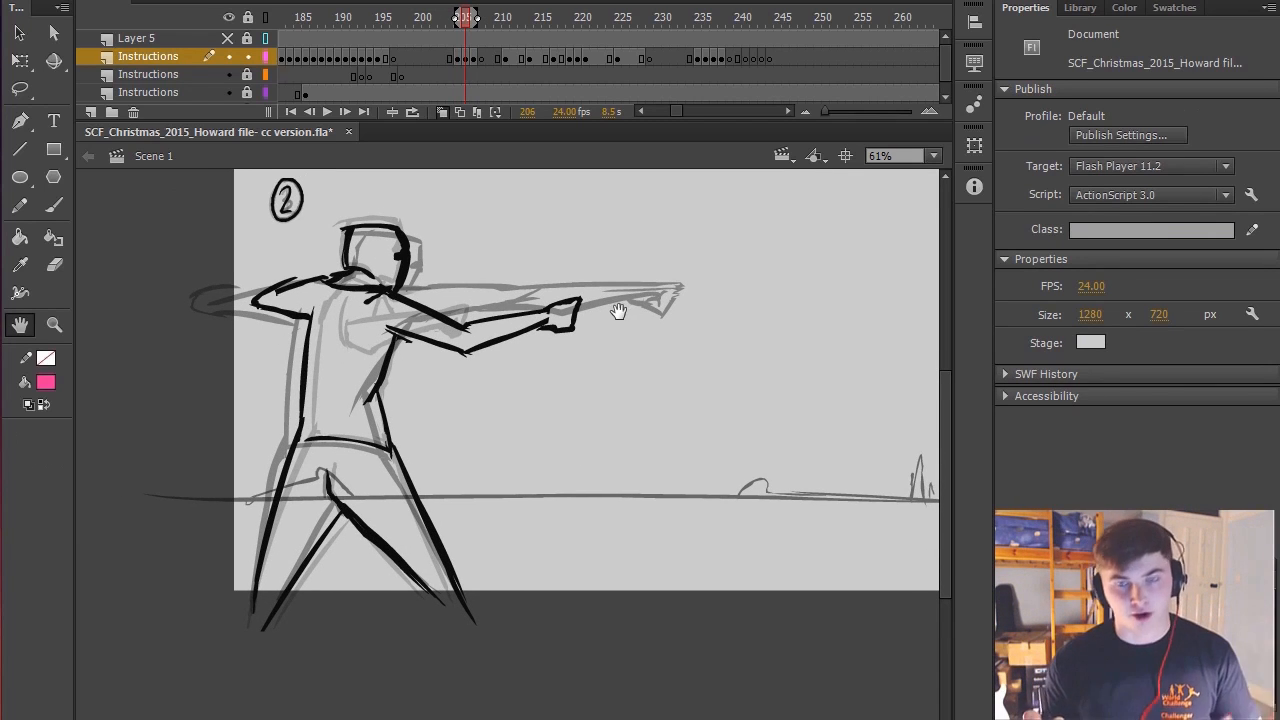
key("b")
mouse_move(571, 284)
left_mouse_down()
mouse_move(362, 350)
mouse_move(606, 263)
left_mouse_up()
key("ctrl+z")
left_click_drag(543, 203, 182, 392)
left_click_drag(145, 513, 546, 209)
key("ctrl+z")
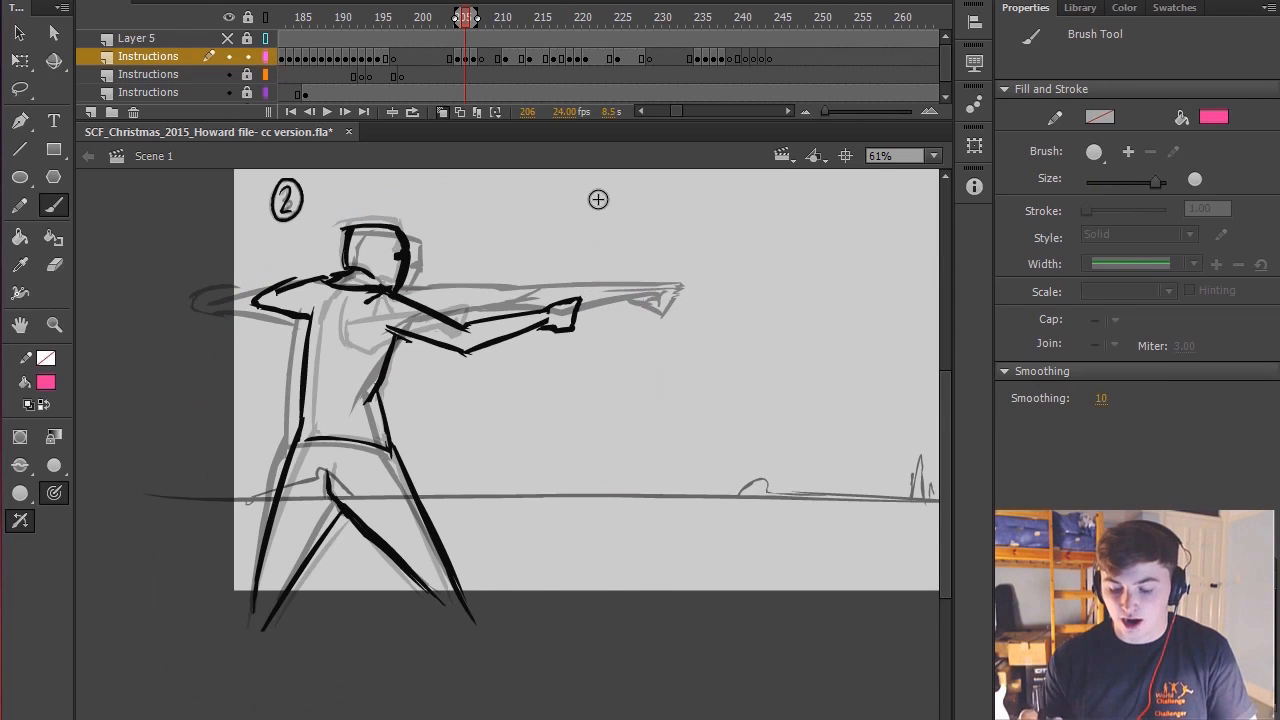
Compare the neighbouring punch poses on frames 205 to 207 and turn off onion skinning on frame 207
key("comma")
key("period")
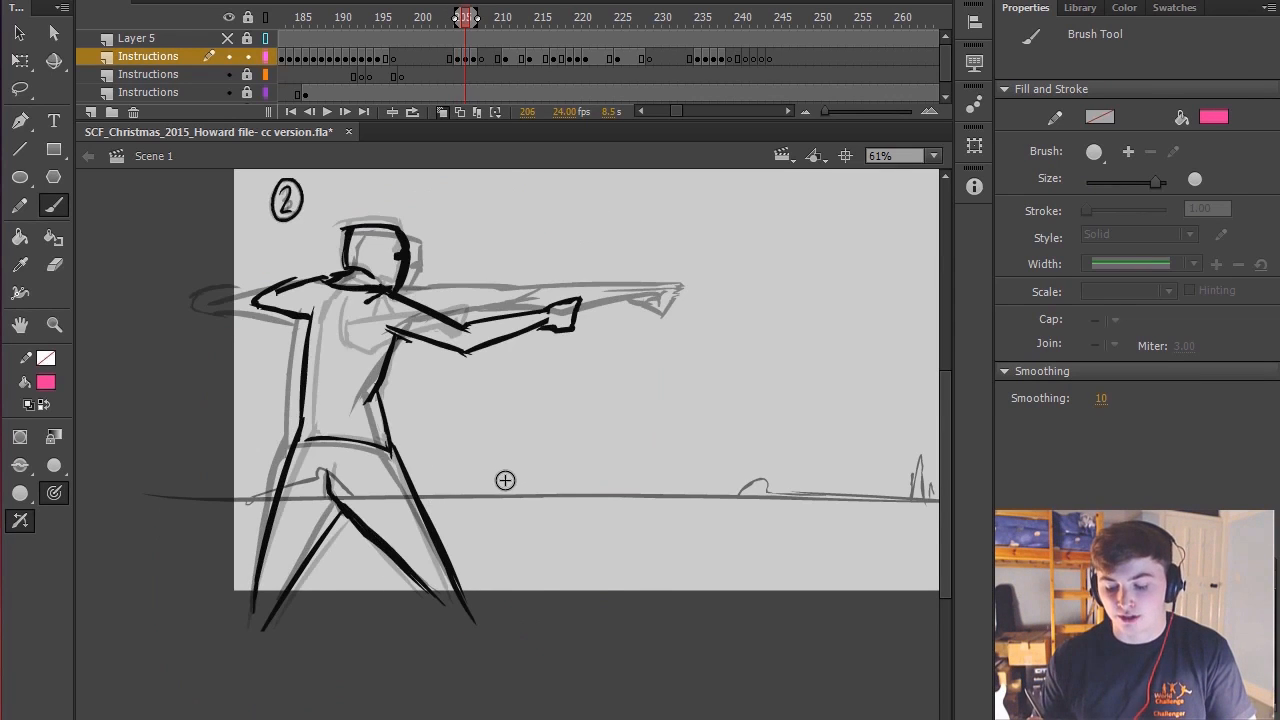
key("period")
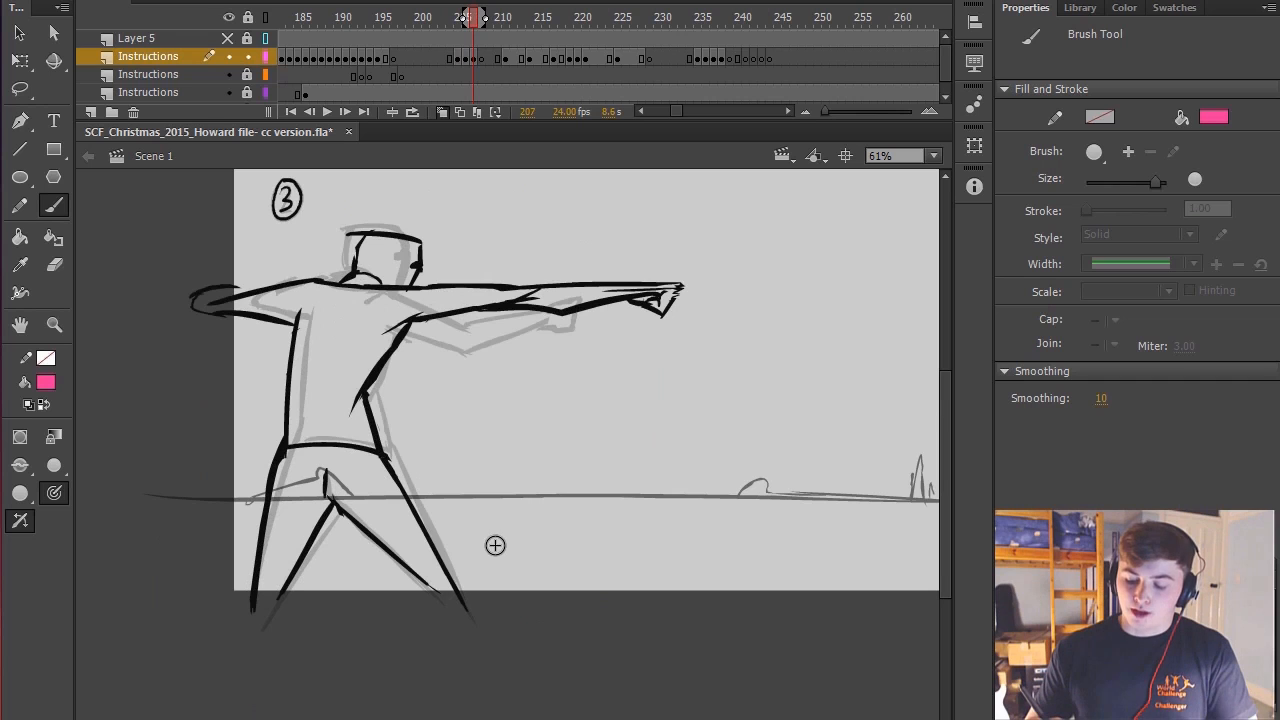
key("comma")
key("period")
left_click(440, 111)
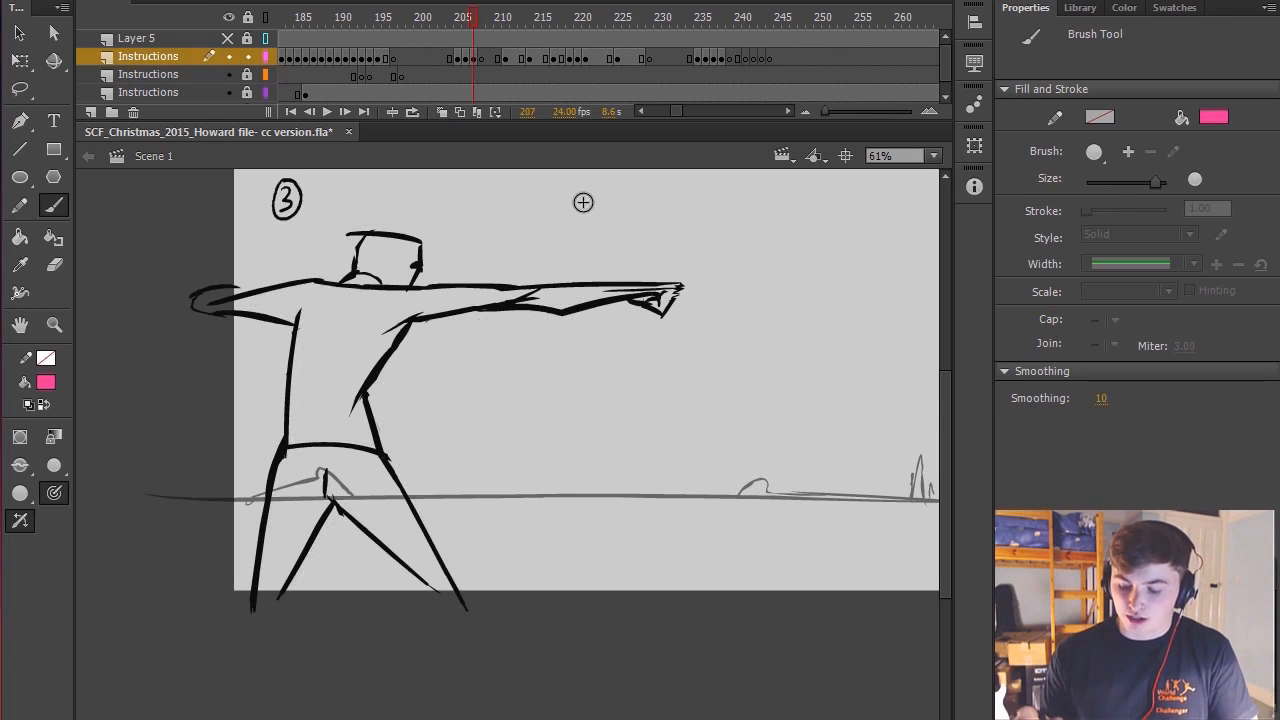
Brush a temporary mark over the outstretched arm of pose 3 on frame 207 and undo it
mouse_move(700, 272)
left_mouse_down()
mouse_move(457, 266)
mouse_move(555, 243)
mouse_move(686, 249)
mouse_move(445, 283)
left_mouse_up()
key("ctrl+z")
key("ctrl+z")
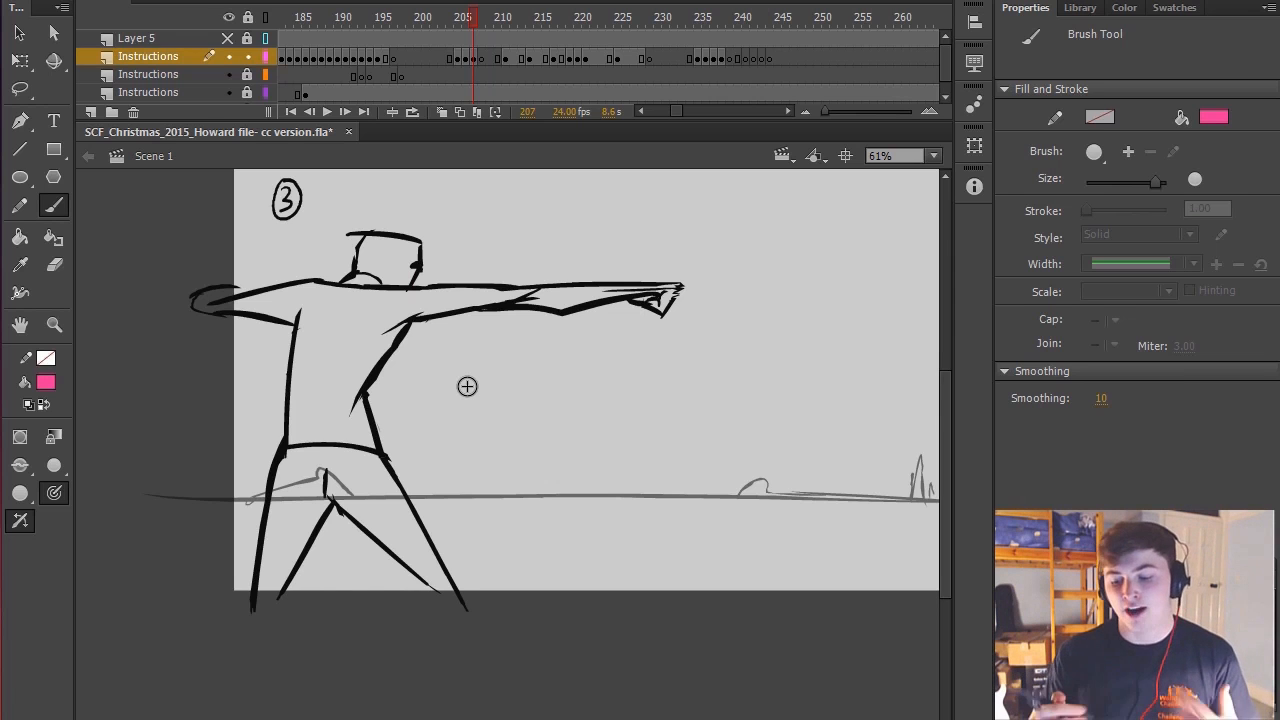
Flip between poses 1 and 2, and turn onion skinning back on at frame 206
key("comma")
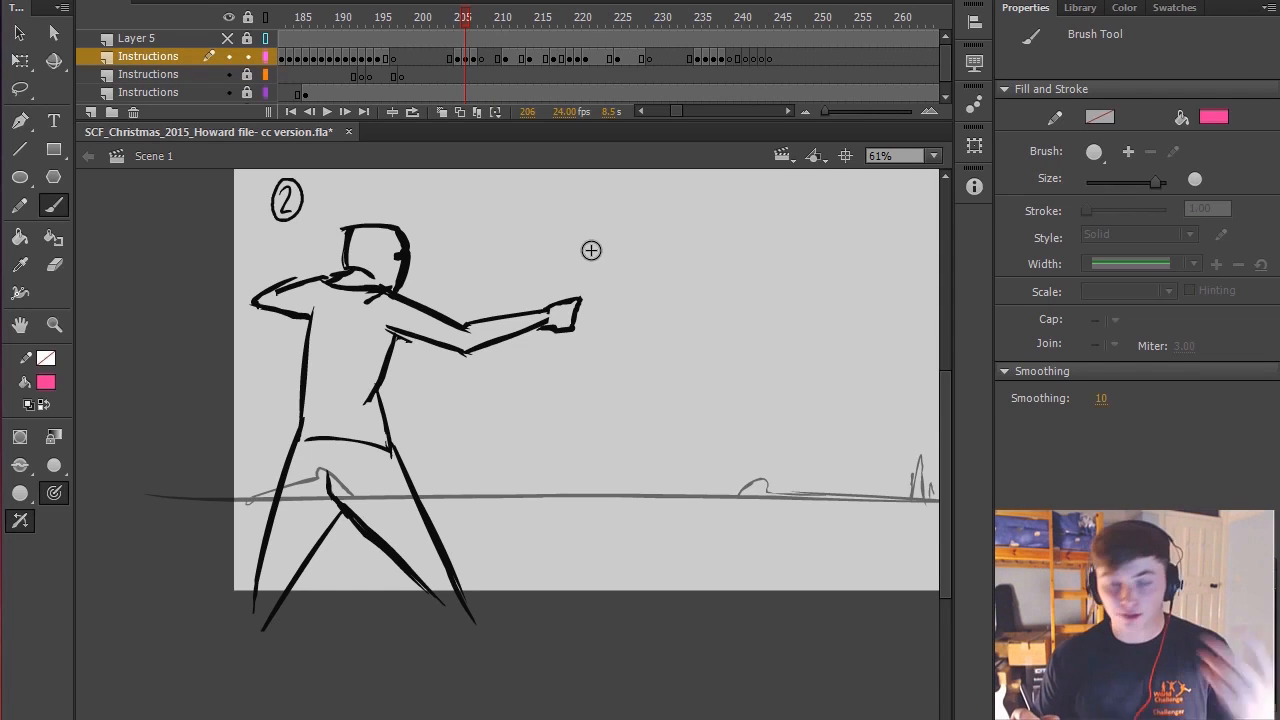
key("h")
scroll(617, 267, "down", 1)
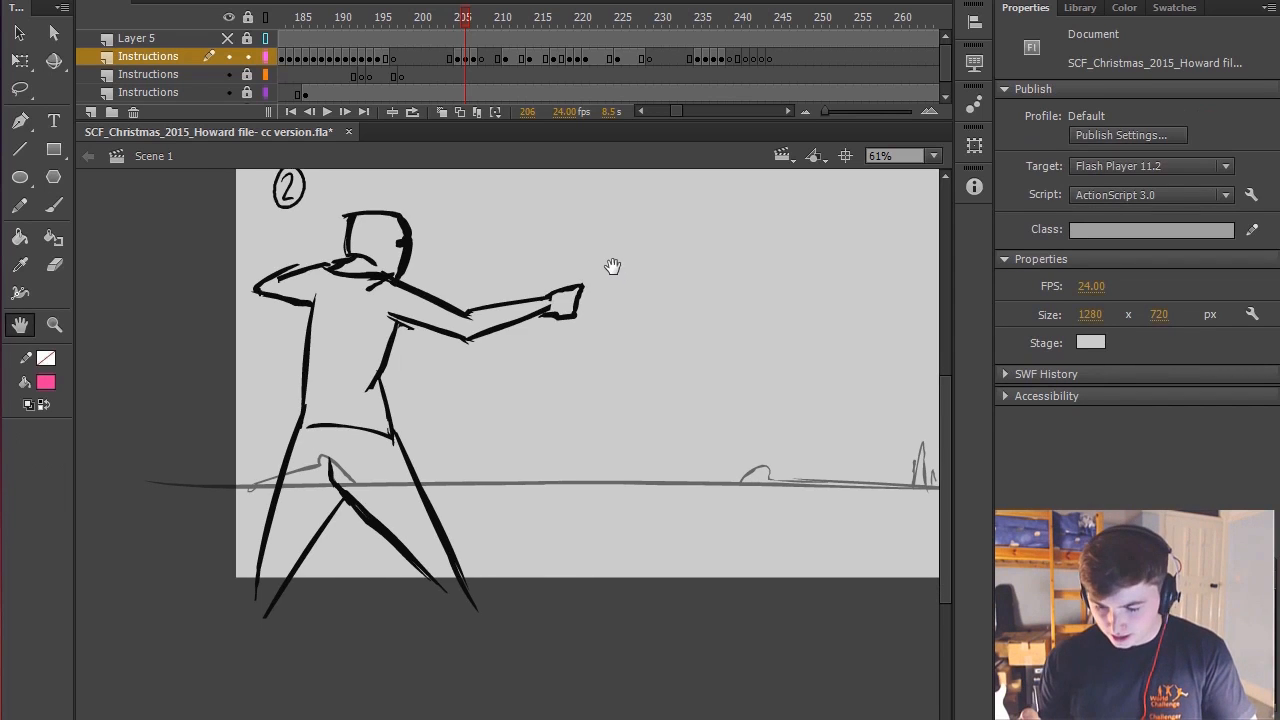
key("comma")
key("period")
key("comma")
key("period")
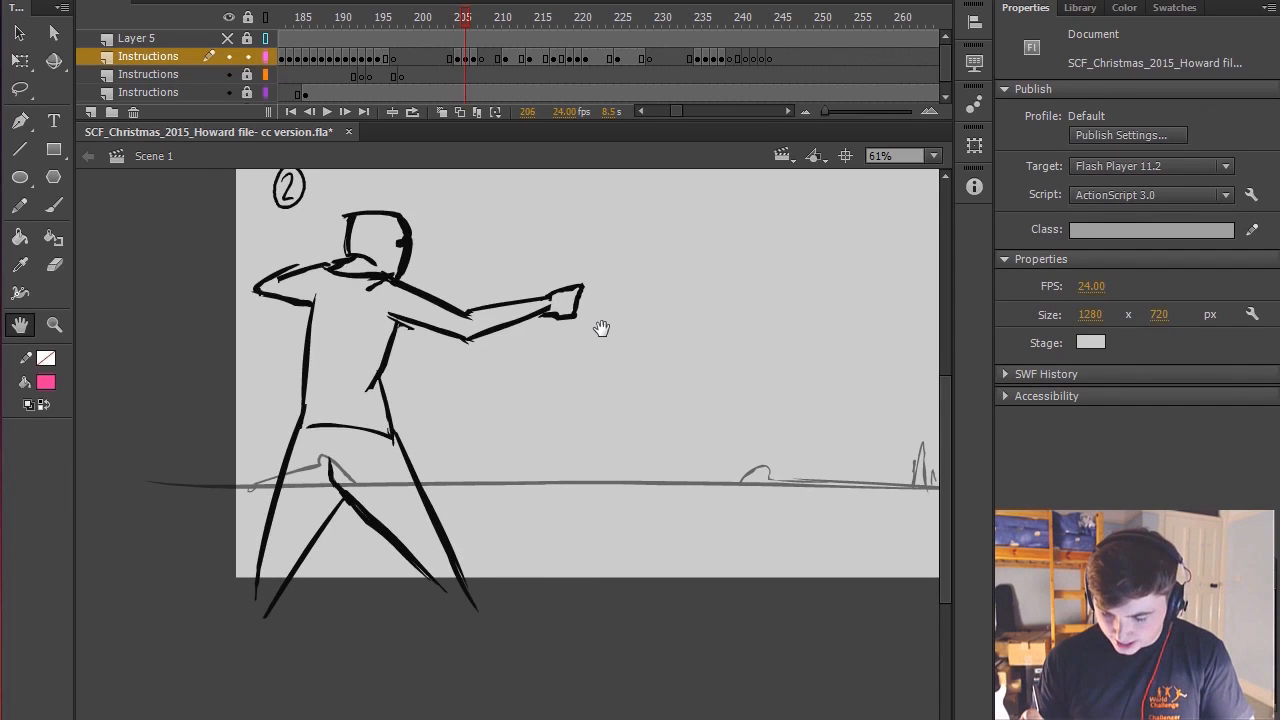
left_click(443, 111)
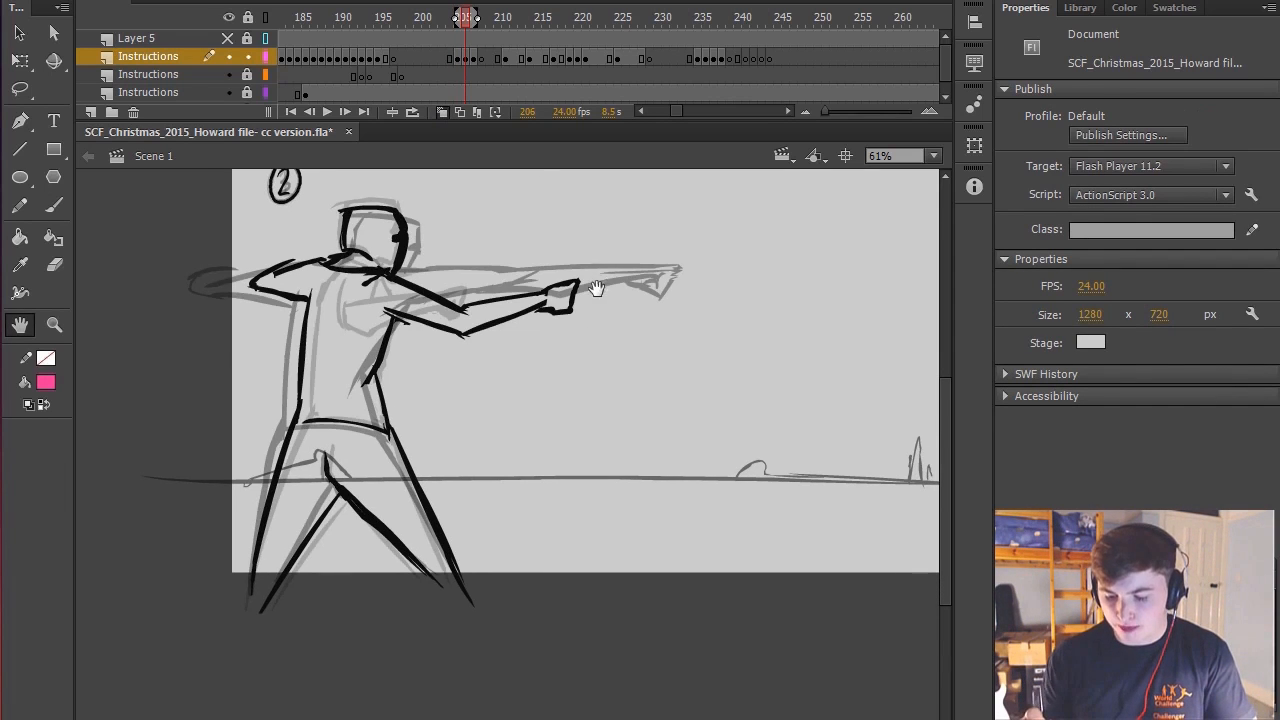
left_click_drag(597, 283, 588, 297)
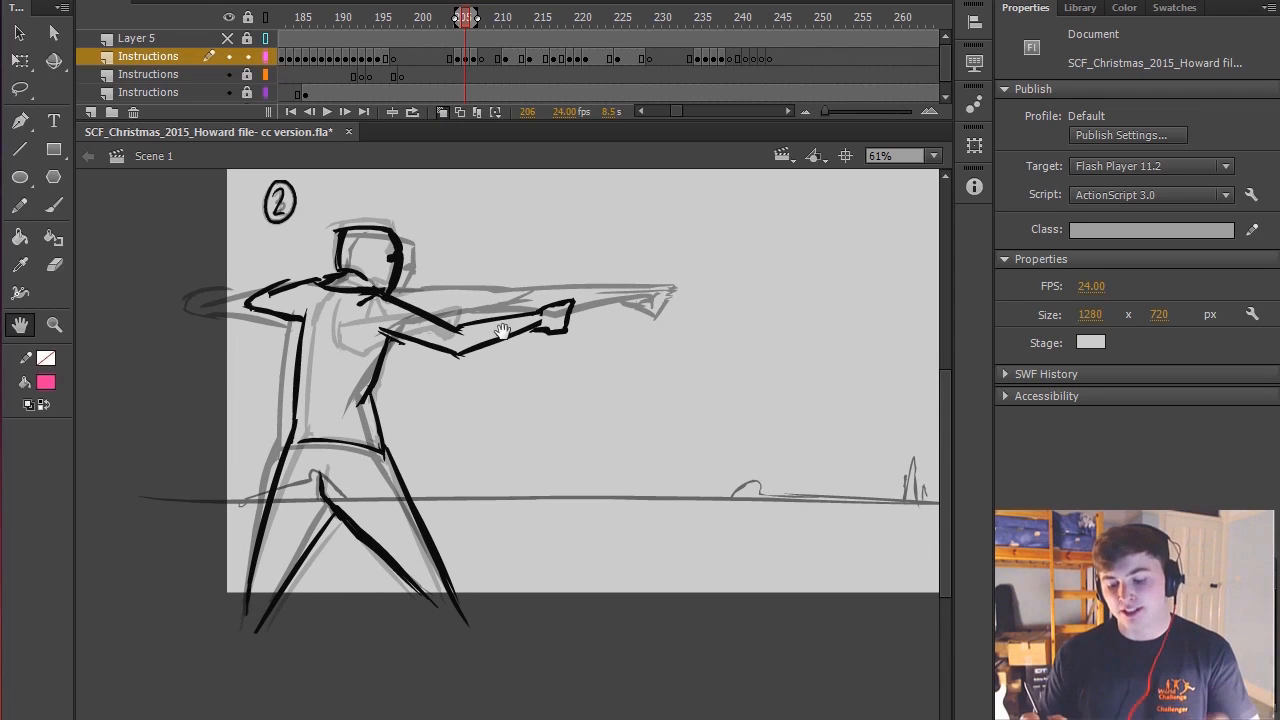
key("space")
left_click_drag(543, 349, 543, 355)
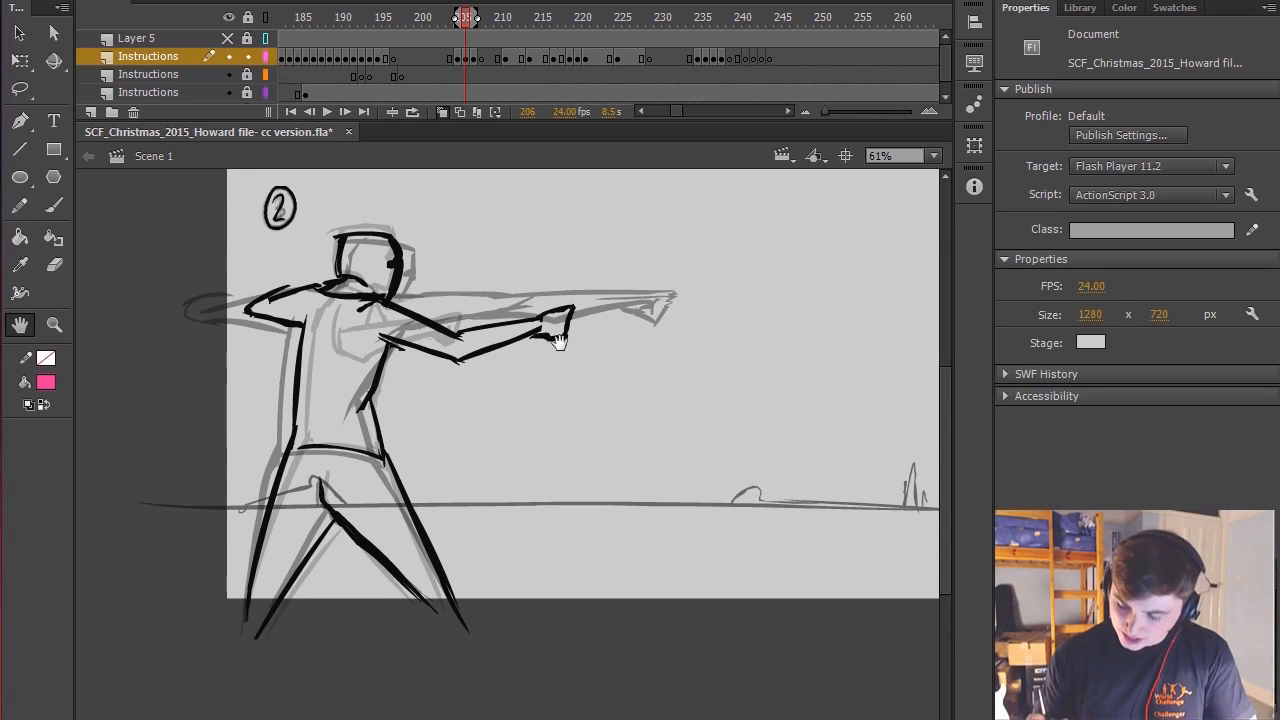
Draw a pink fist-sized outline over the forearm of pose 2 with the Brush tool, undoing misplaced attempts
key("b")
mouse_move(582, 301)
left_mouse_down()
mouse_move(612, 290)
mouse_move(623, 337)
left_mouse_up()
key("ctrl+z")
mouse_move(570, 304)
left_mouse_down()
mouse_move(586, 331)
mouse_move(576, 357)
left_mouse_up()
key("ctrl+z")
mouse_move(560, 285)
left_mouse_down()
mouse_move(543, 334)
mouse_move(567, 330)
left_mouse_up()
key("ctrl+z")
mouse_move(470, 298)
left_mouse_down()
mouse_move(494, 337)
mouse_move(466, 342)
mouse_move(473, 300)
left_mouse_up()
key("space")
left_click_drag(628, 357, 624, 364)
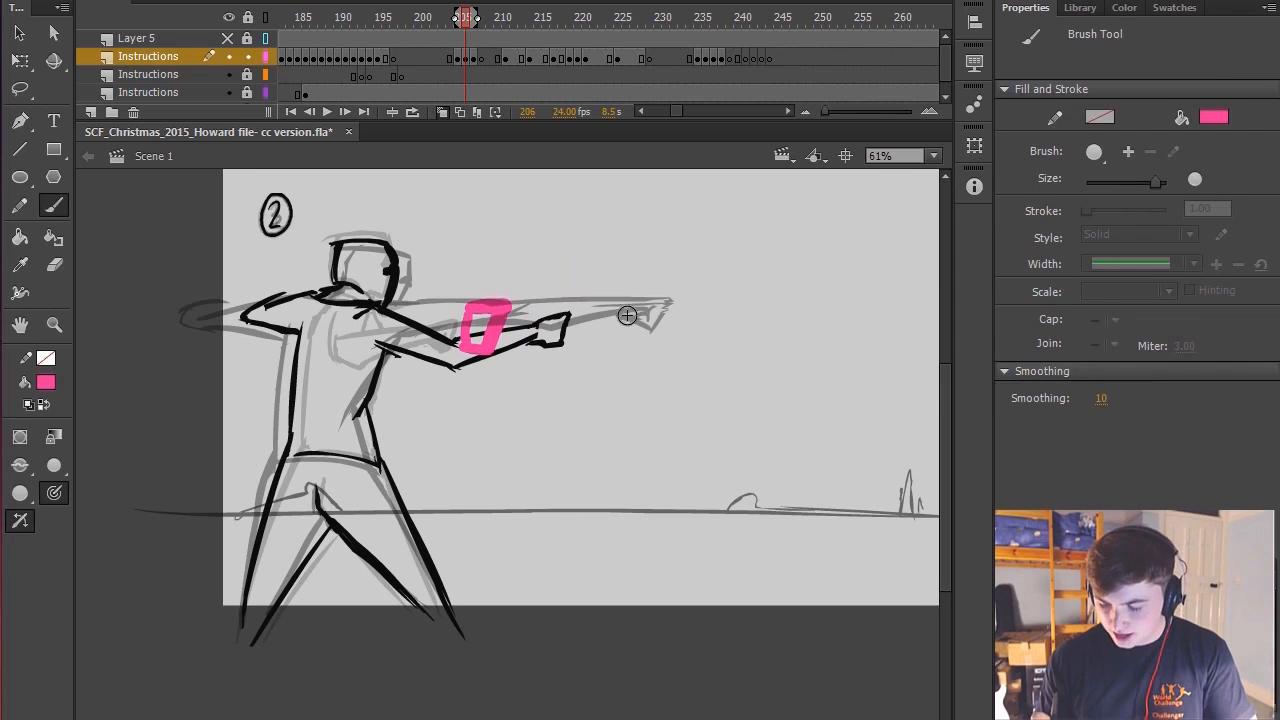
Draw a pink arrow from the fist outline towards the outstretched hand of pose 3, and undo all pink marks
mouse_move(517, 315)
left_mouse_down()
mouse_move(632, 294)
mouse_move(614, 287)
left_mouse_up()
key("ctrl+z")
left_click_drag(515, 316, 636, 291)
key("space")
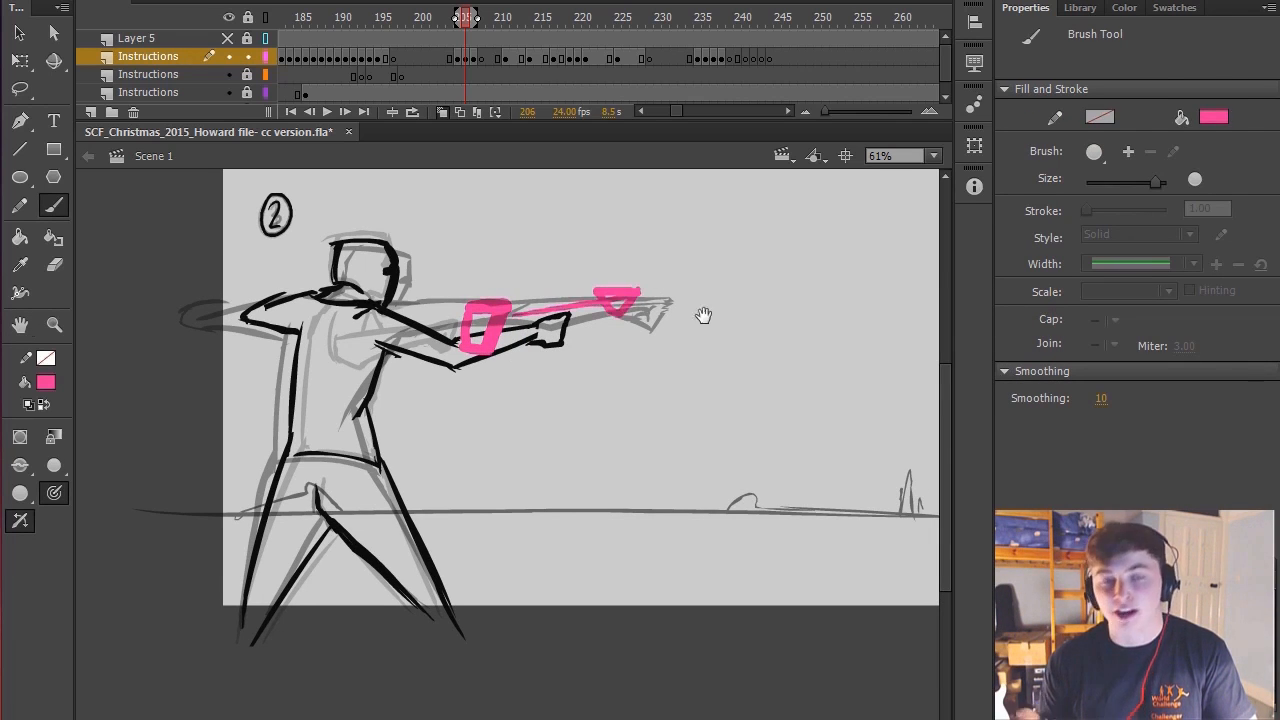
left_click_drag(703, 315, 701, 318)
key("q")
key("ctrl+z")
key("ctrl+z")
key("ctrl+z")
Flip through the punch poses on frames 205 to 207 with onion skinning to examine the body and leg movement
key("space")
left_click_drag(584, 408, 656, 291)
key("comma")
key("comma")
key("period")
key("period")
key("period")
key("b")
key("comma")
key("comma")
key("period")
key("period")
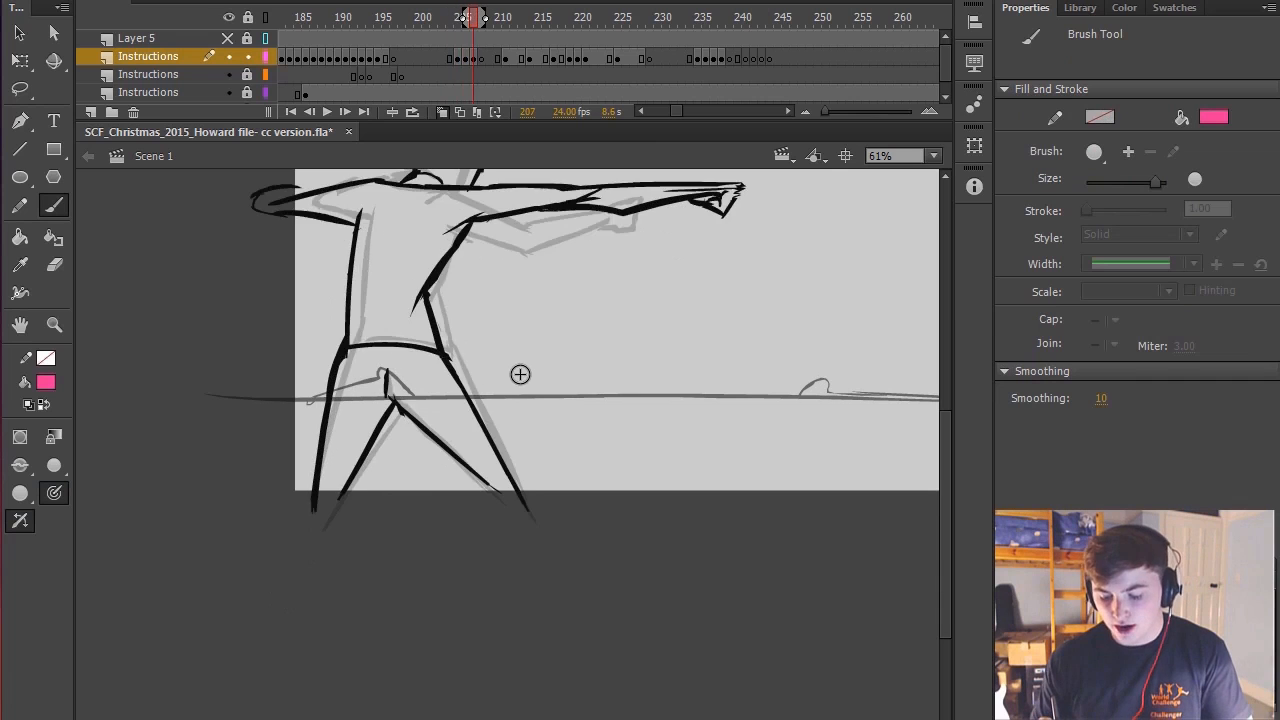
key("comma")
key("comma")
key("period")
Draw a vertical pink balance line from the head of pose 2 down past the feet on frame 206, redoing it until straight
key("h")
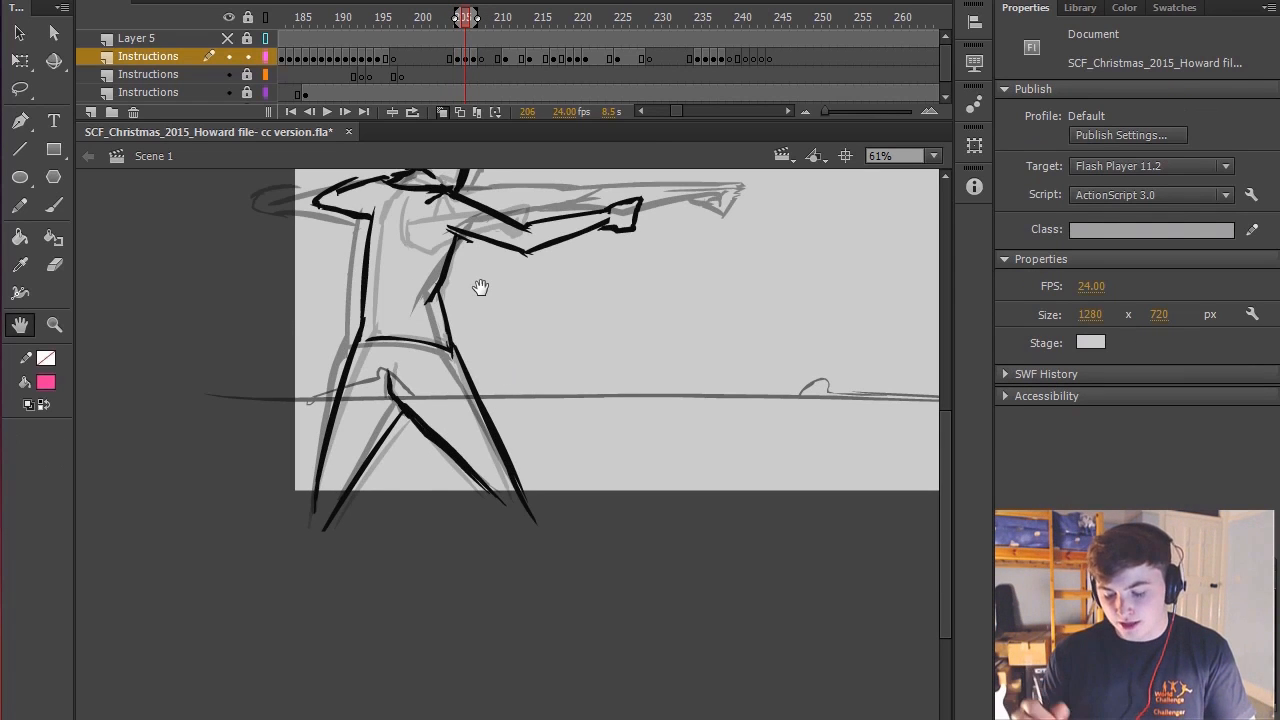
key("b")
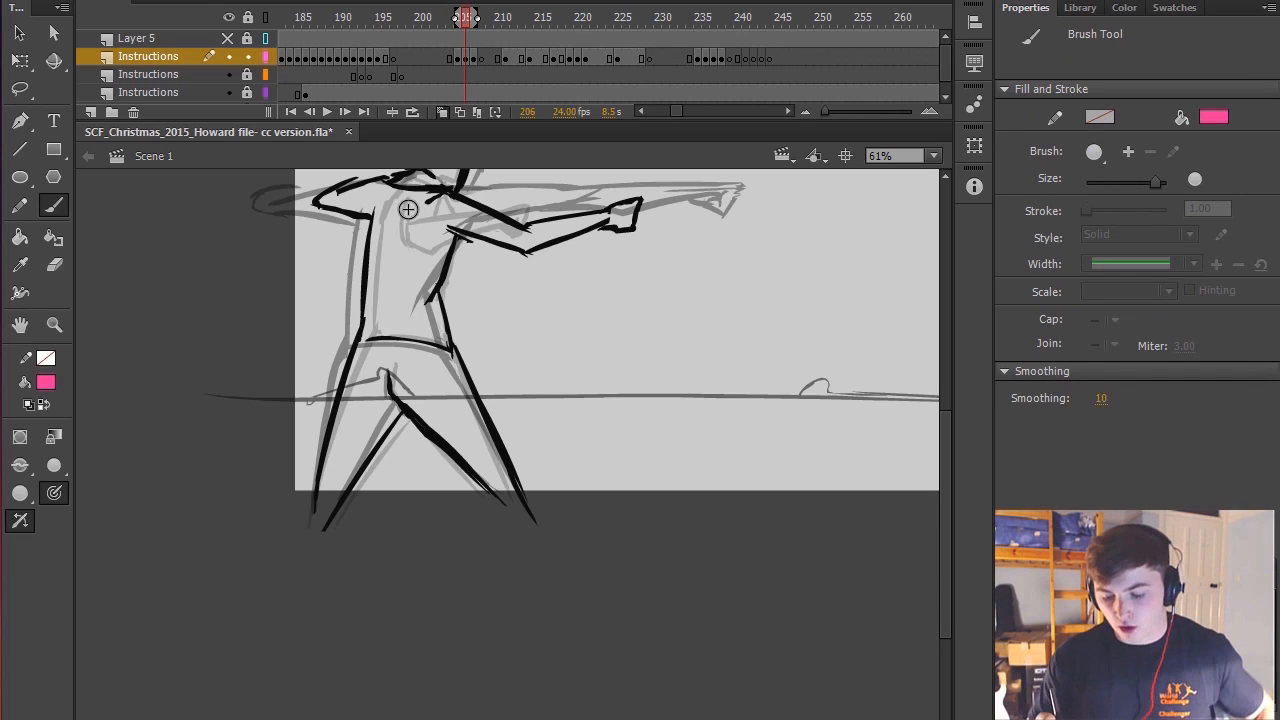
left_click_drag(408, 200, 408, 549)
key("h")
left_click_drag(586, 400, 604, 478)
key("ctrl+z")
key("b")
left_click_drag(441, 228, 442, 614)
key("ctrl+z")
left_click_drag(432, 222, 430, 596)
key("ctrl+z")
left_click_drag(444, 234, 446, 658)
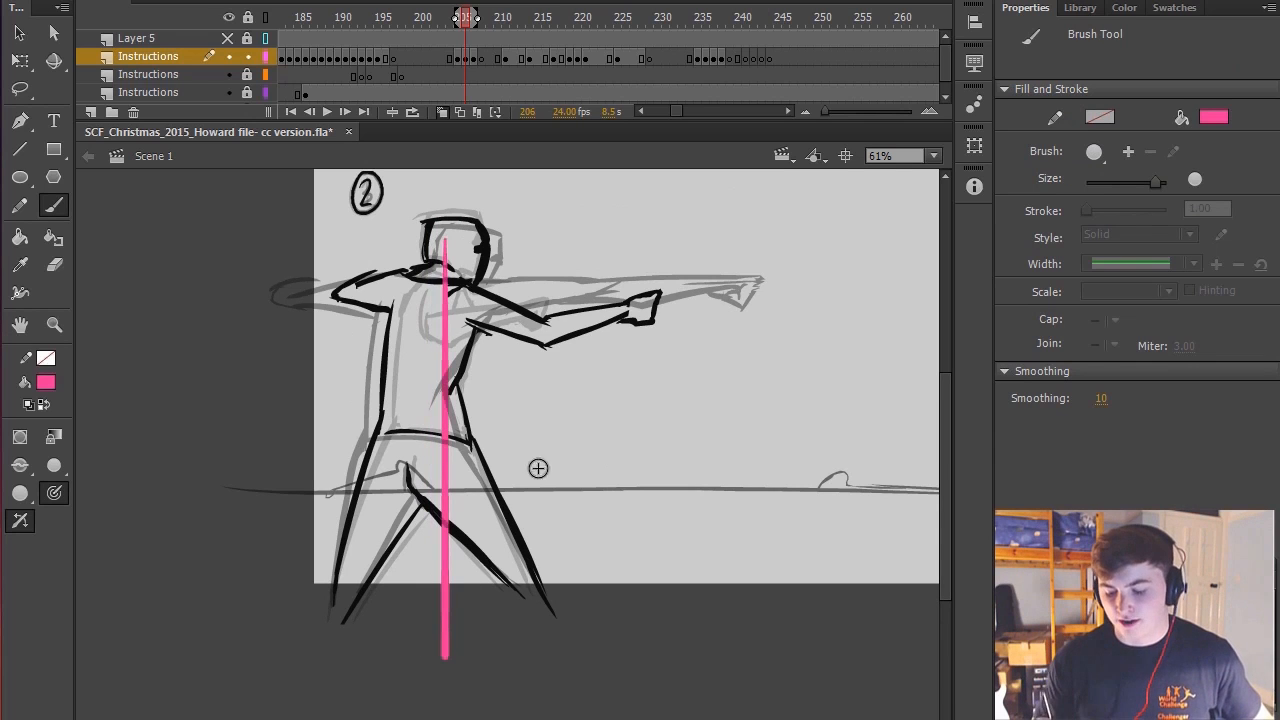
key("ctrl+z")
left_click_drag(440, 224, 442, 656)
key("h")
left_click_drag(617, 451, 586, 403)
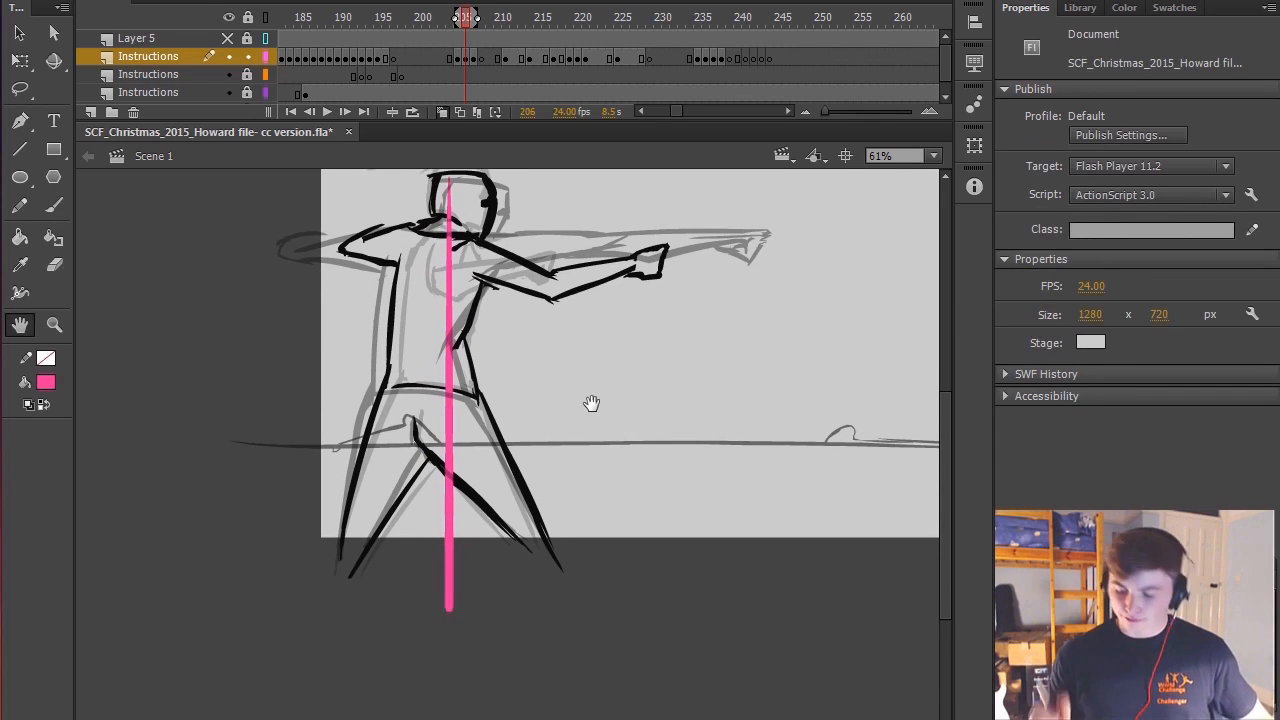
Sketch the lower legs of pose 2 in pink below the stage and add a pink ground line under the feet
mouse_move(549, 543)
left_mouse_down()
mouse_move(531, 386)
mouse_move(607, 628)
left_mouse_up()
key("b")
mouse_move(503, 368)
left_mouse_down()
mouse_move(509, 480)
mouse_move(590, 592)
left_mouse_up()
left_click_drag(345, 362, 265, 600)
key("ctrl+z")
left_click_drag(325, 373, 240, 708)
key("space")
mouse_move(688, 483)
left_mouse_down()
mouse_move(703, 480)
mouse_move(693, 516)
mouse_move(693, 440)
left_mouse_up()
key("space")
left_click_drag(646, 475, 757, 471)
left_click_drag(310, 548, 838, 558)
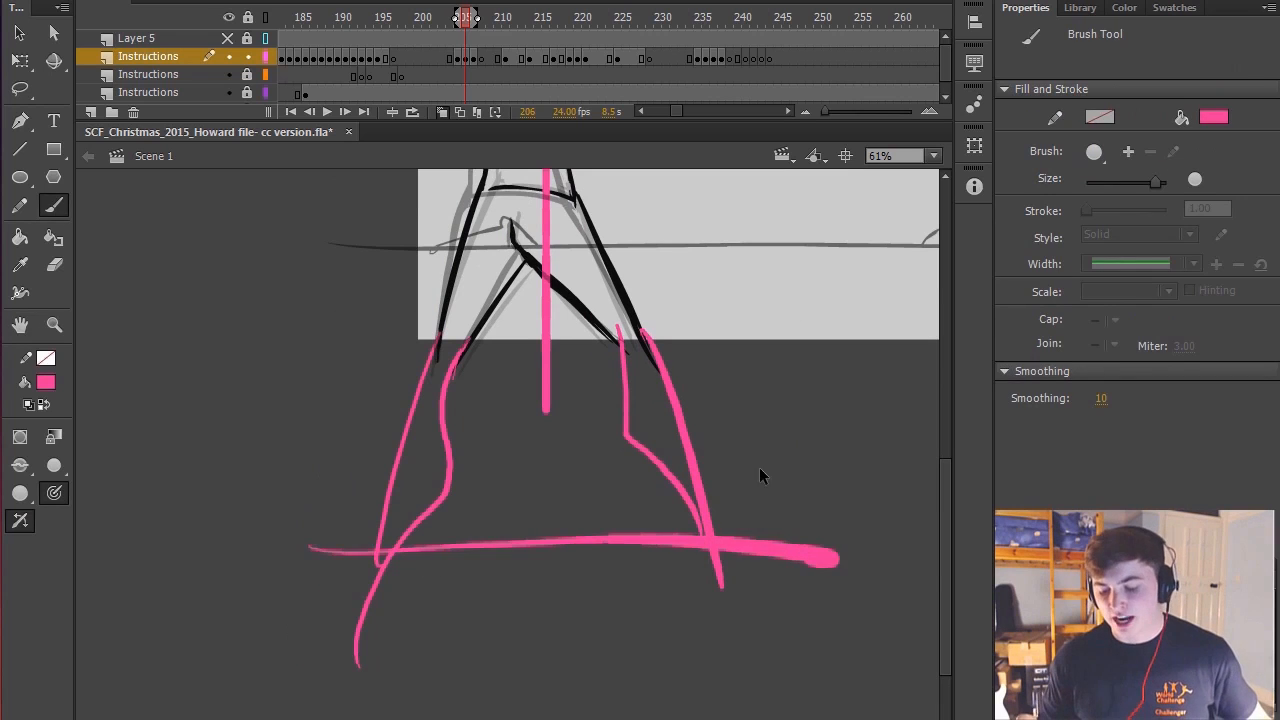
Undo the pink ground line, lower legs and vertical balance line on frame 206
key("ctrl+z")
key("ctrl+z")
key("ctrl+z")
key("ctrl+z")
key("ctrl+z")
key("space")
left_click_drag(737, 314, 663, 603)
key("ctrl+z")
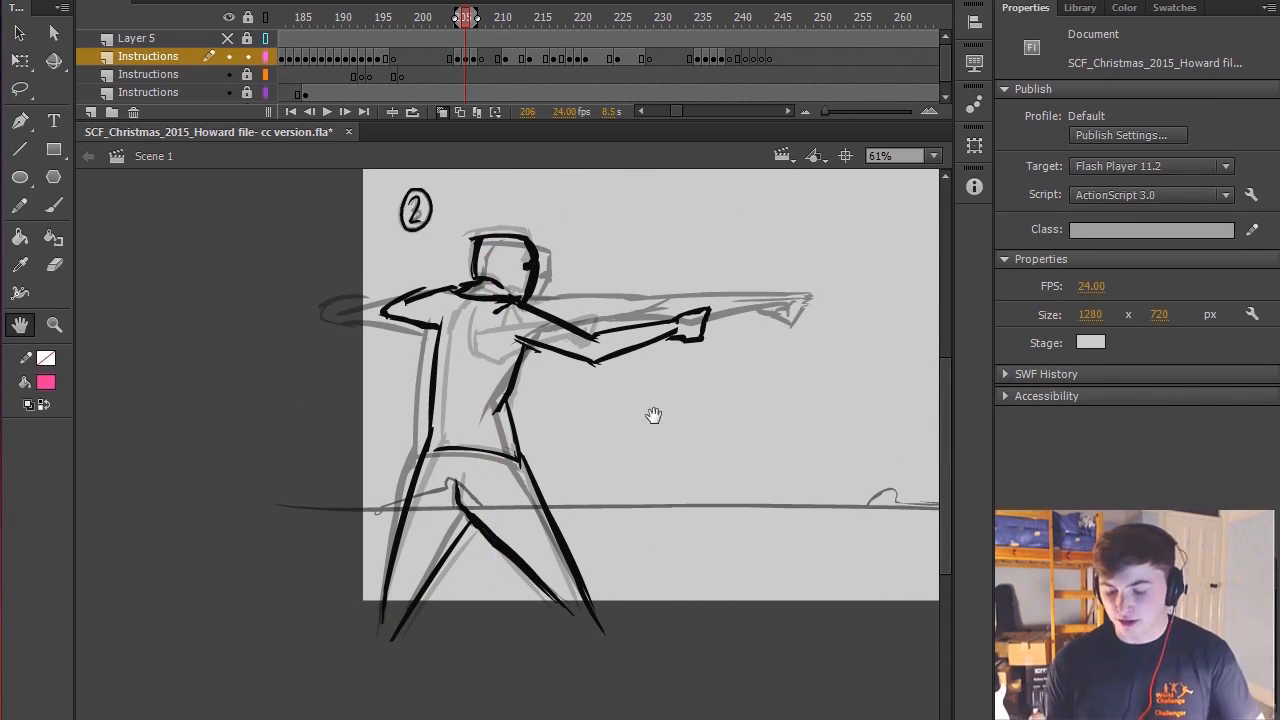
Flip between frames 205 and 207 with onion skinning on to compare poses 1, 2 and 3 of the punch
left_click_drag(651, 420, 651, 397)
key("comma")
key("period")
key("period")
key("comma")
key("comma")
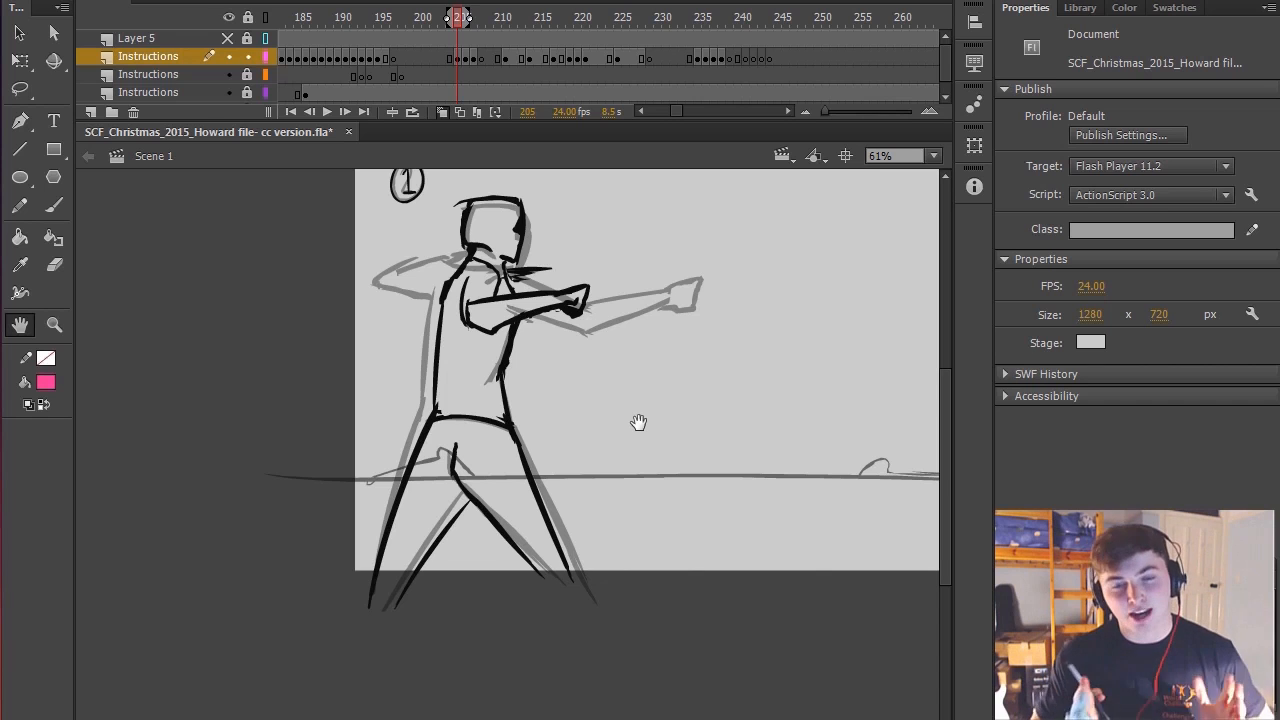
Try drawing a pink brush line down the torso of pose 1 on frame 205, undoing each attempt
key("b")
mouse_move(486, 290)
left_mouse_down()
mouse_move(461, 449)
mouse_move(520, 403)
left_mouse_up()
key("ctrl+z")
key("ctrl+z")
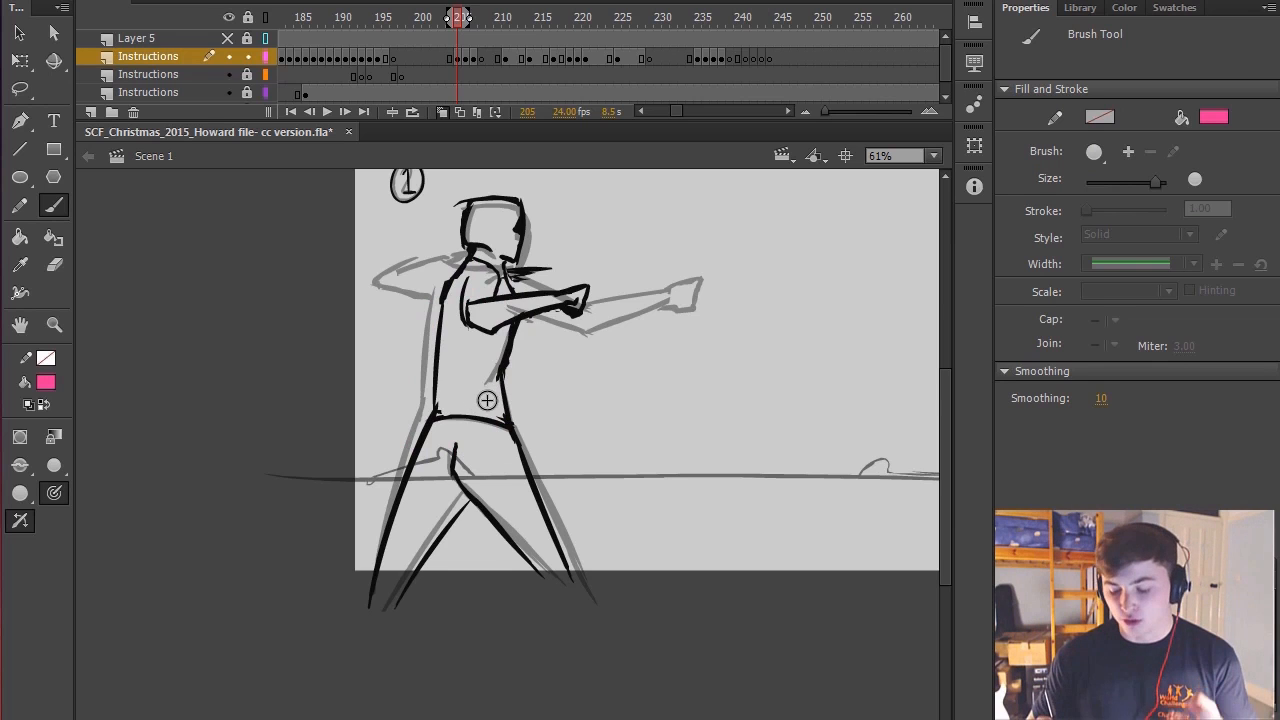
mouse_move(452, 340)
left_mouse_down()
mouse_move(513, 397)
mouse_move(428, 457)
mouse_move(508, 440)
left_mouse_up()
key("ctrl+z")
key("ctrl+z")
left_click_drag(482, 260, 406, 392)
key("ctrl+z")
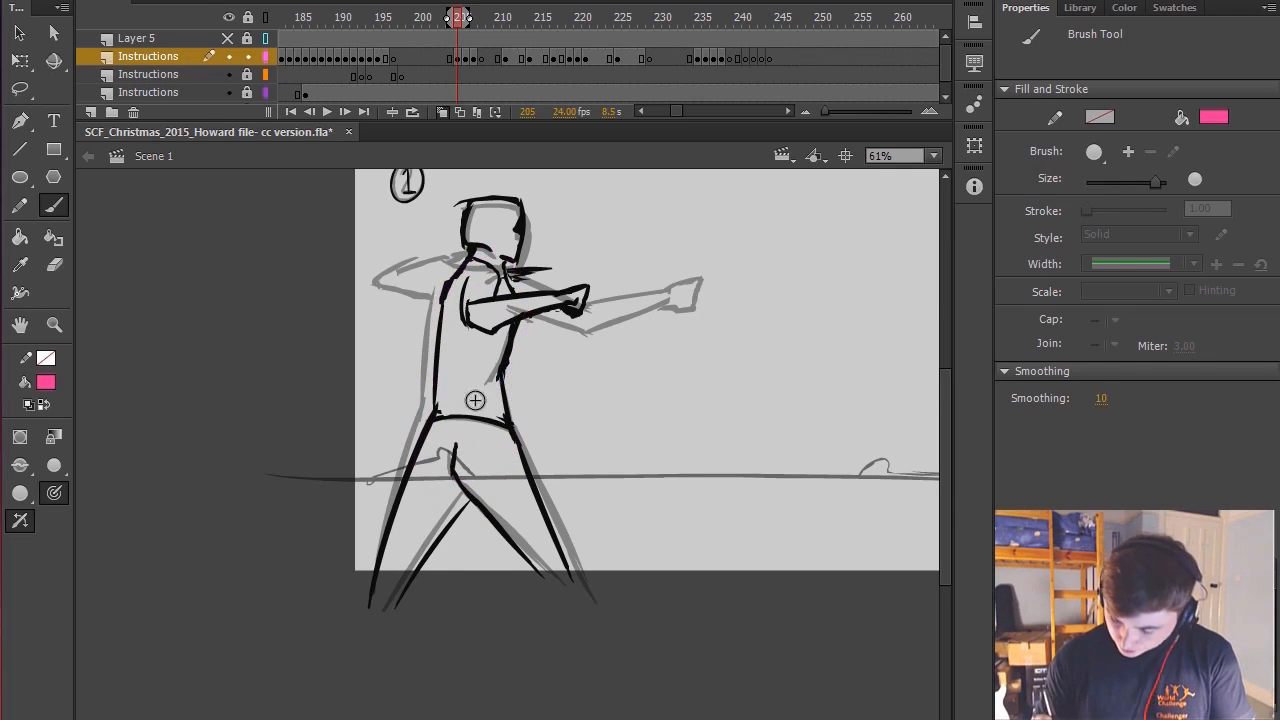
key("h")
mouse_move(606, 284)
left_mouse_down()
mouse_move(586, 317)
mouse_move(577, 389)
mouse_move(537, 366)
left_mouse_up()
key("b")
mouse_move(437, 289)
left_mouse_down()
mouse_move(477, 423)
mouse_move(435, 512)
mouse_move(498, 403)
left_mouse_up()
key("ctrl+z")
key("ctrl+z")
Flip repeatedly through the onion-skinned frames 205 to 207 to examine how the torso and arms shift during the punch
key("period")
key("period")
key("comma")
key("comma")
key("period")
key("period")
key("comma")
key("period")
key("comma")
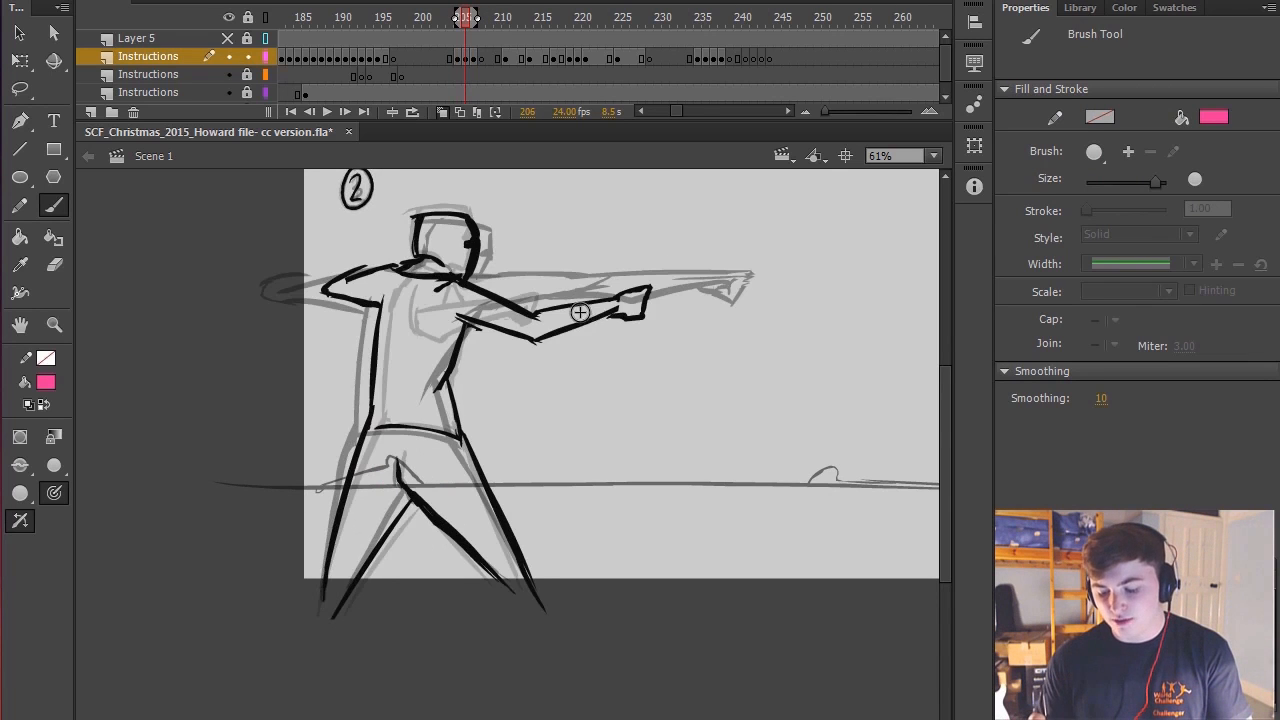
mouse_move(620, 306)
left_mouse_down()
mouse_move(654, 317)
mouse_move(641, 355)
left_mouse_up()
key("ctrl+z")
key("h")
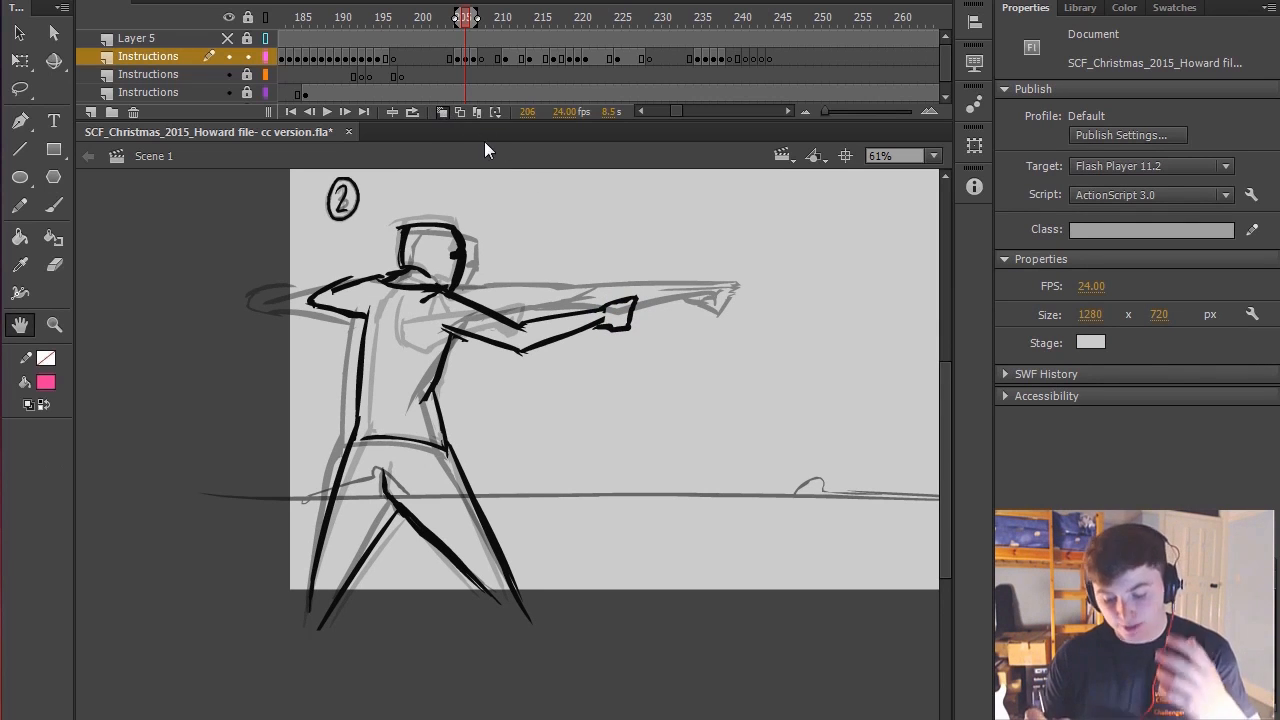
Flip through the punch poses around frame 206 once more and turn off onion skinning
key("comma")
key("period")
key("period")
key("comma")
key("comma")
left_click_drag(638, 331, 589, 359)
left_click(442, 111)
left_click_drag(572, 251, 578, 253)
key("b")
mouse_move(430, 228)
left_mouse_down()
mouse_move(457, 257)
mouse_move(452, 353)
left_mouse_up()
key("ctrl+z")
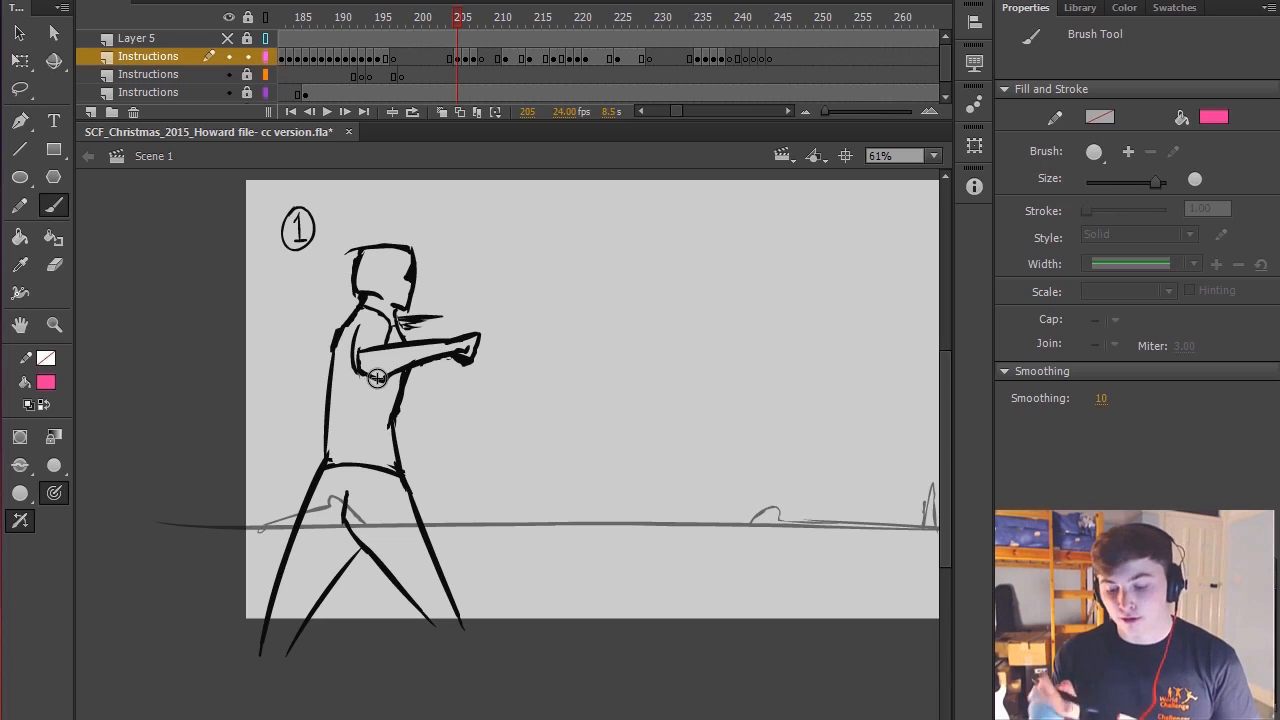
Flip through frames 205 to 207 without onion skinning to examine the change between the three punch poses
key("period")
key("space")
left_click_drag(537, 458, 548, 497)
key("comma")
key("comma")
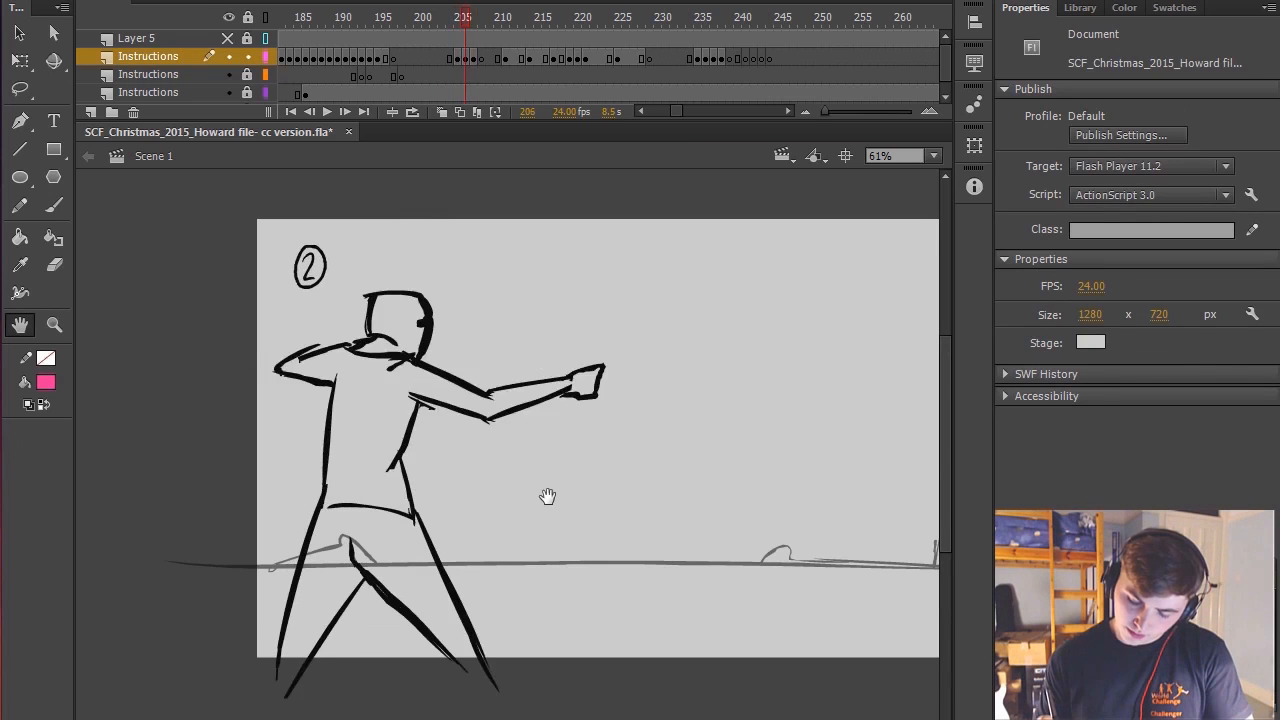
key("period")
key("period")
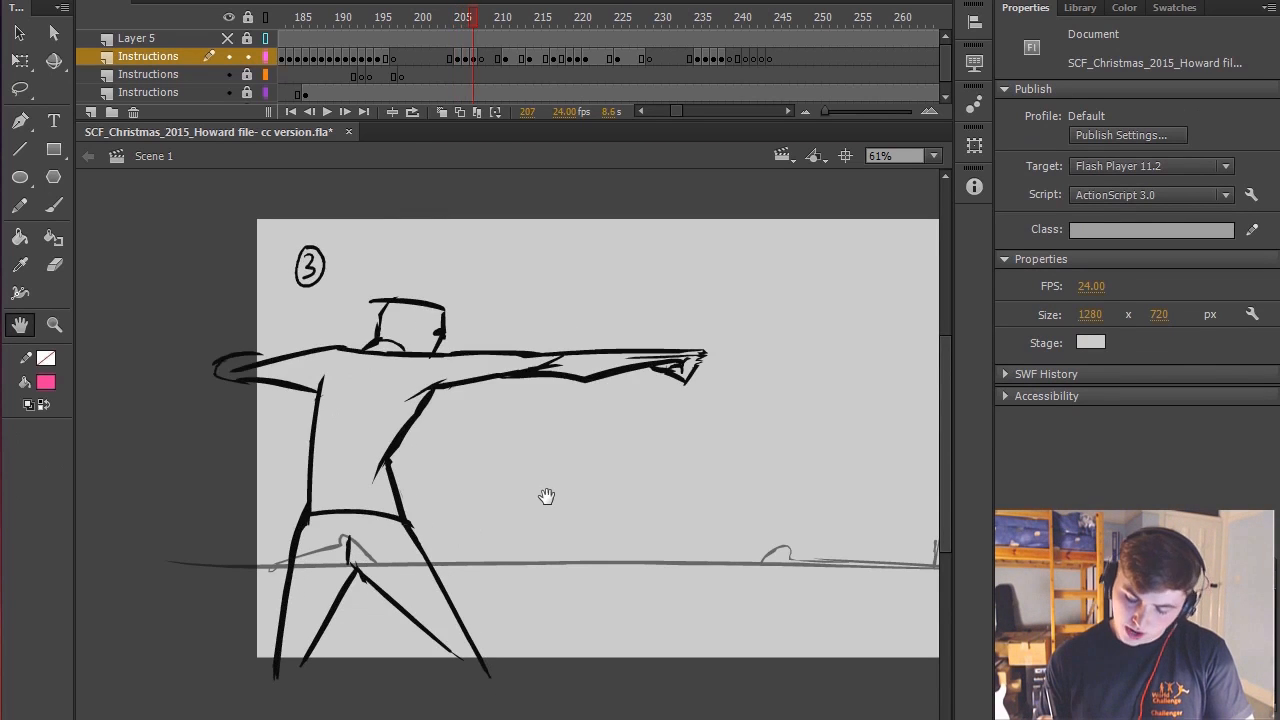
key("comma")
key("comma")
Draw a pink curve from the neck to the hips of pose 3 on frame 207, redoing it until it follows the spine
key("b")
key("period")
key("period")
mouse_move(428, 352)
left_mouse_down()
mouse_move(381, 345)
mouse_move(441, 374)
mouse_move(409, 346)
mouse_move(345, 545)
left_mouse_up()
key("ctrl+z")
key("ctrl+z")
left_click_drag(376, 352, 342, 540)
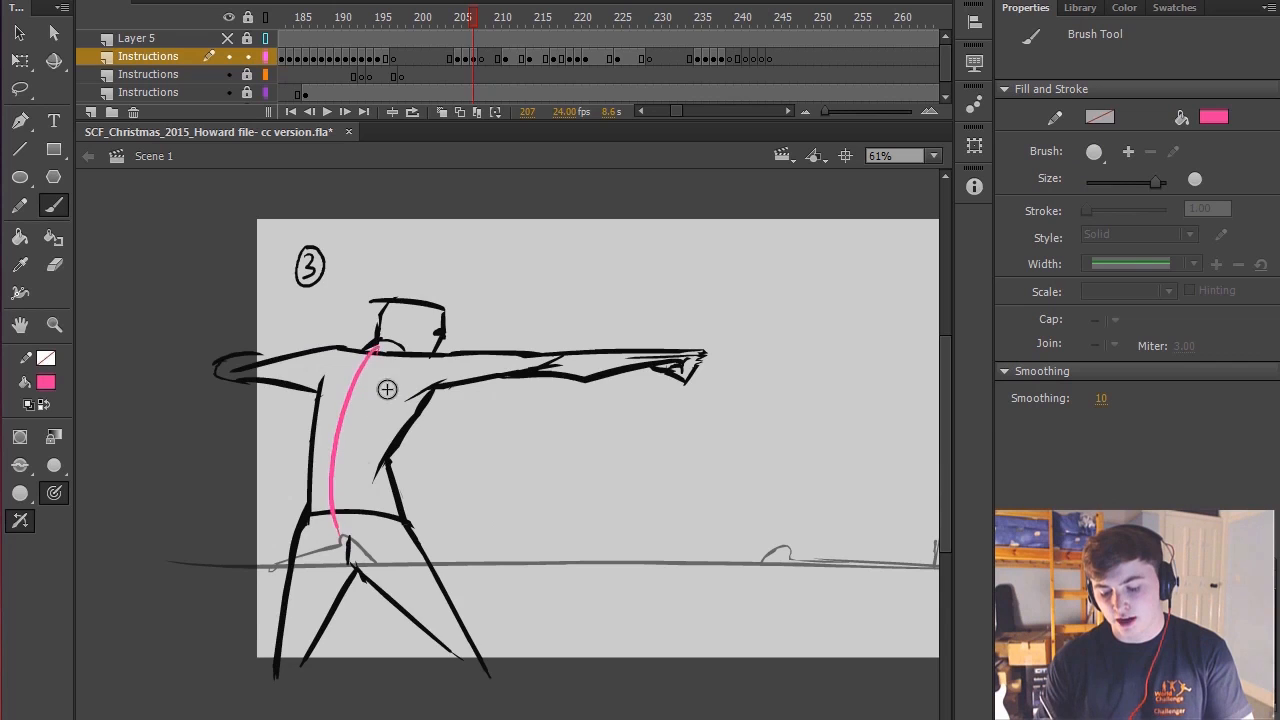
Draw a pink spine curve on pose 2 at frame 206 and try one on pose 1 at frame 205
key("comma")
left_click_drag(376, 352, 368, 531)
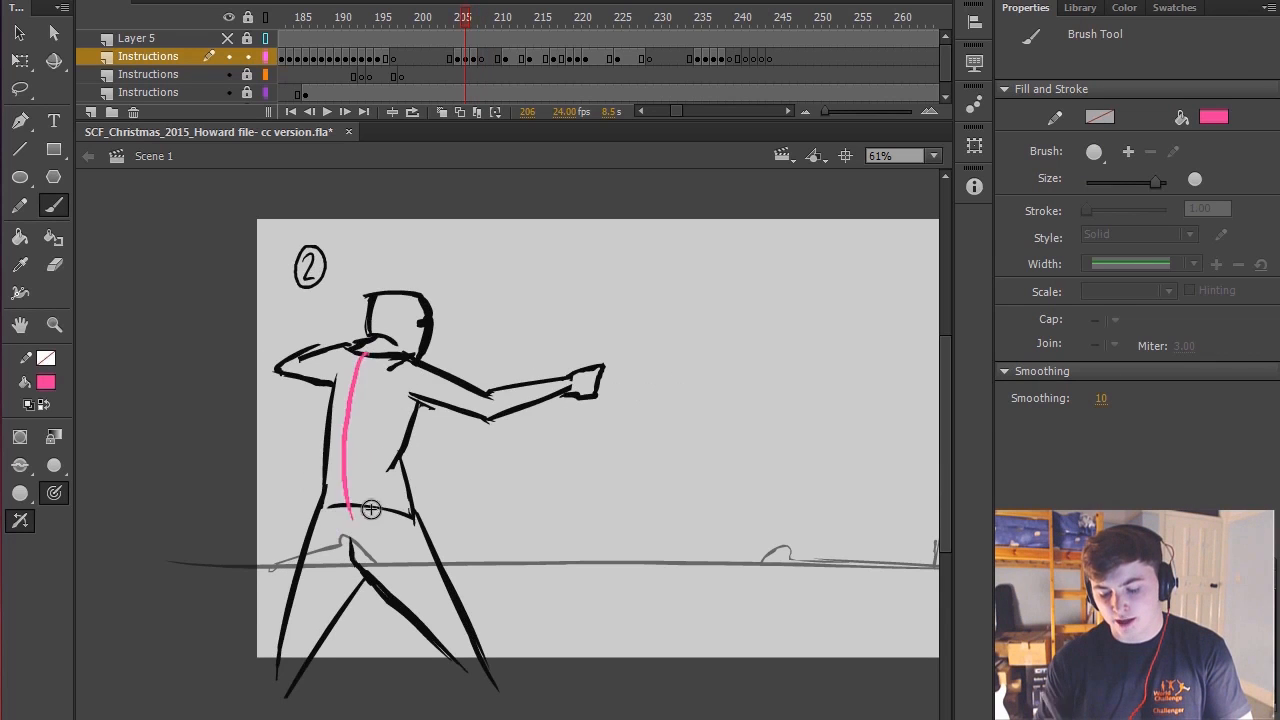
key("comma")
left_click_drag(362, 360, 358, 488)
key("ctrl+z")
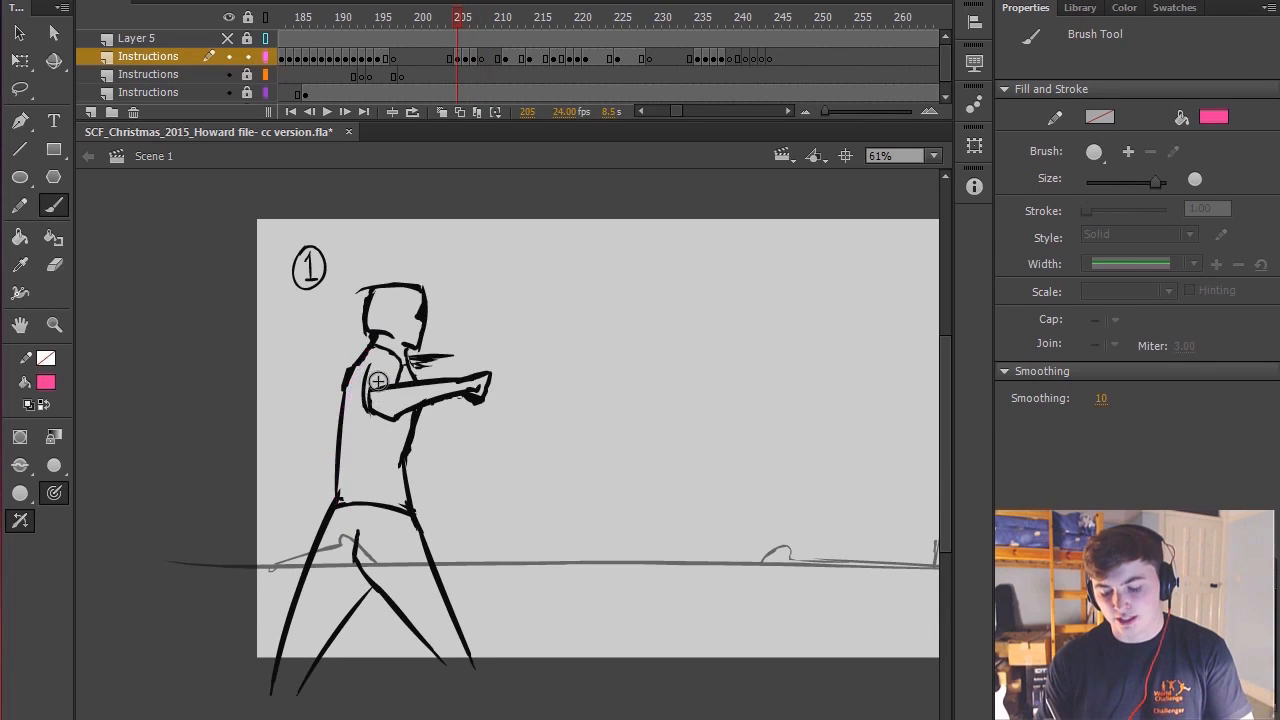
Flip back and forth through the punch frames to compare the spine bend of poses 1, 2 and 3
key("period")
key("period")
key("period")
key("comma")
key("comma")
key("comma")
key("comma")
key("period")
key("period")
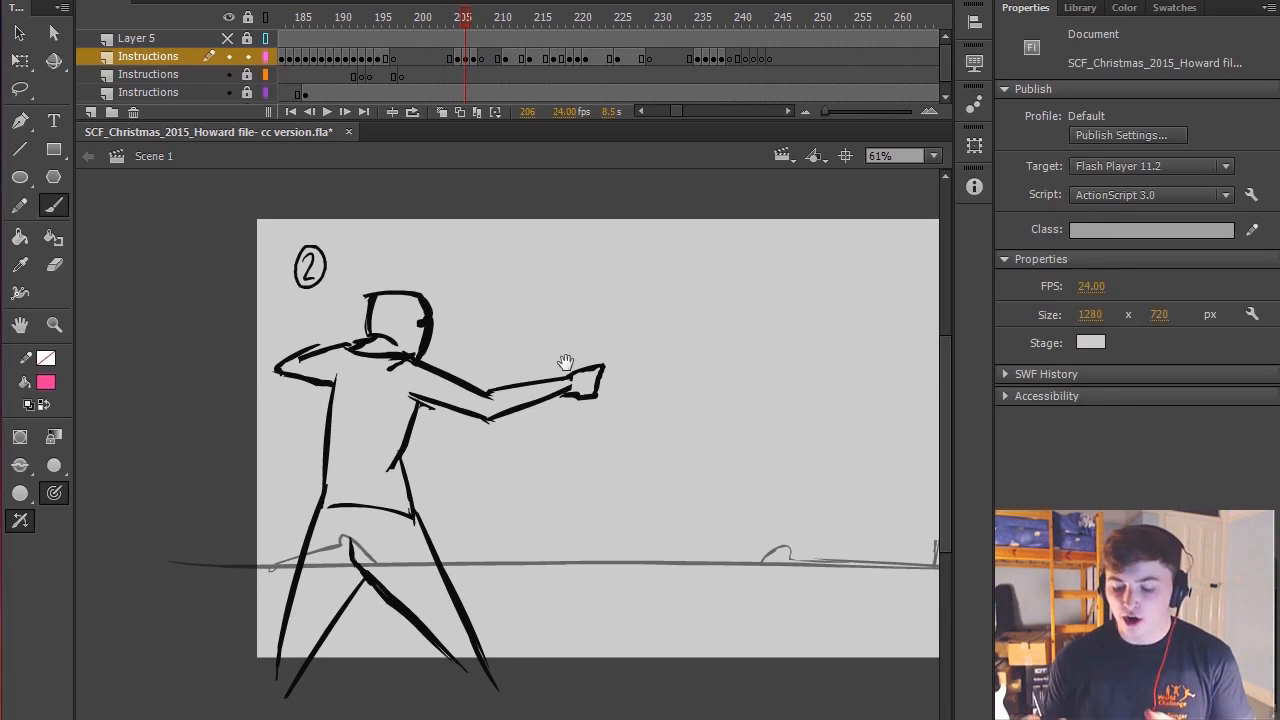
Sketch pink back-and-forth motion lines with an arrowhead beside the head of pose 2 on frame 206, and undo them
left_click_drag(782, 316, 834, 289)
mouse_move(346, 293)
left_mouse_down()
mouse_move(606, 293)
mouse_move(581, 317)
mouse_move(476, 292)
mouse_move(525, 305)
left_mouse_up()
key("space")
left_click_drag(674, 347, 654, 350)
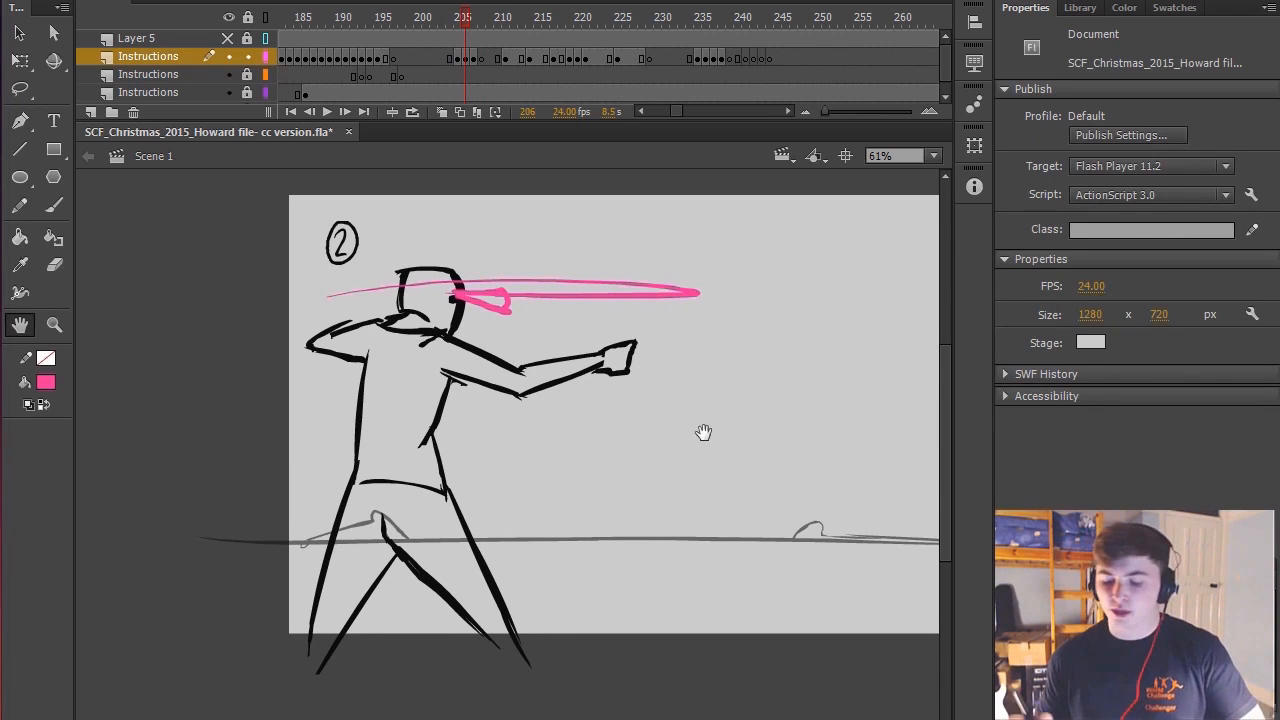
key("ctrl+z")
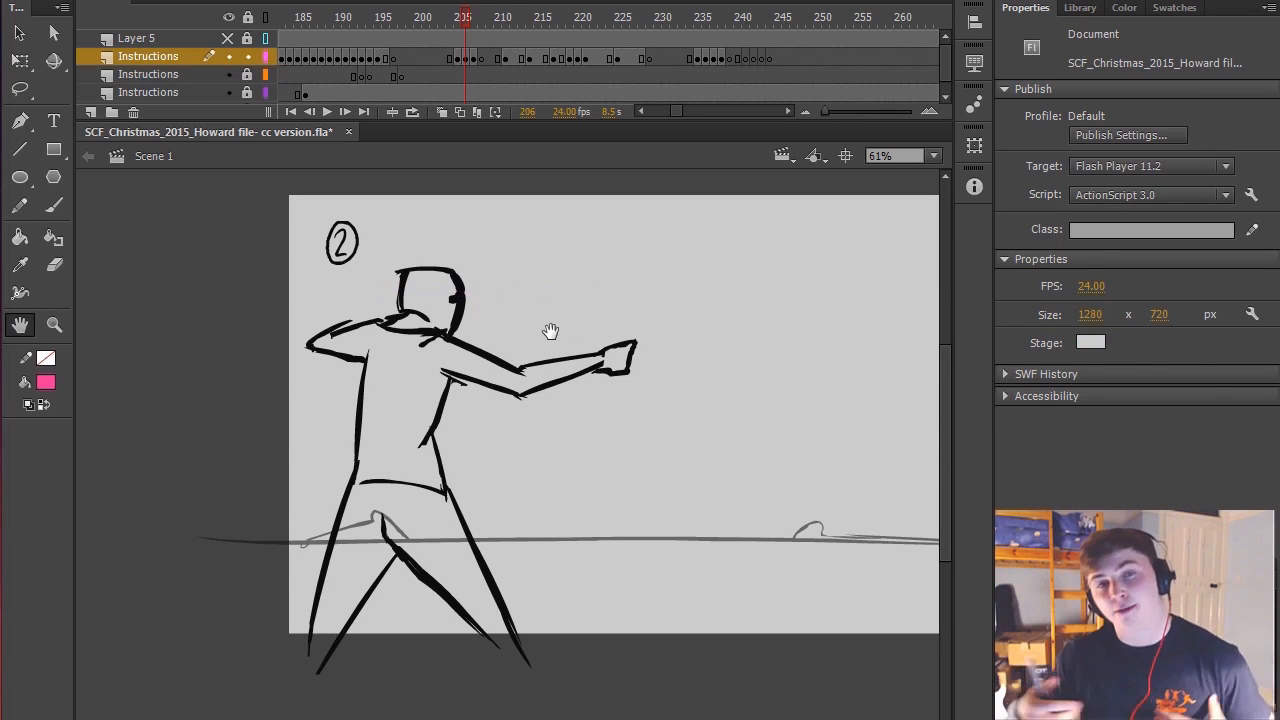
Step forward to the Pre-anticipation pose on frame 211 and the anticipation pose on frame 214 to examine them
left_click_drag(551, 331, 516, 345)
key("period")
key("period")
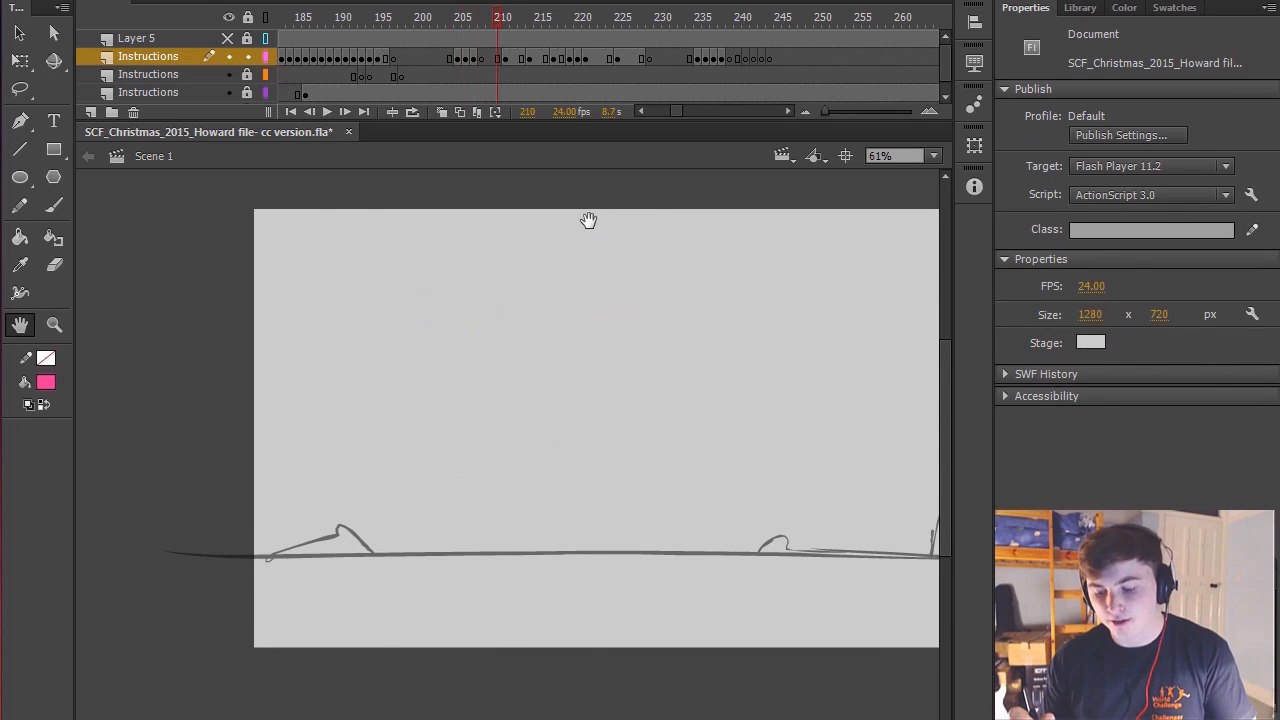
key("period")
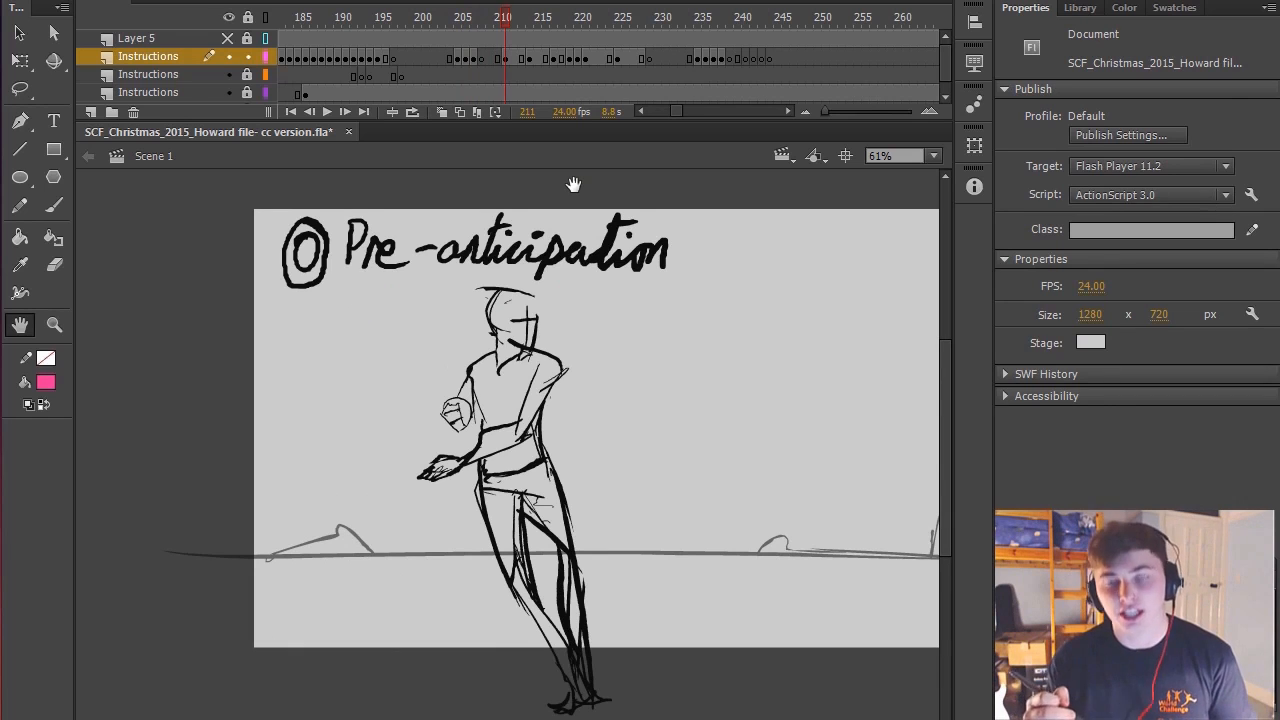
left_click_drag(605, 372, 614, 329)
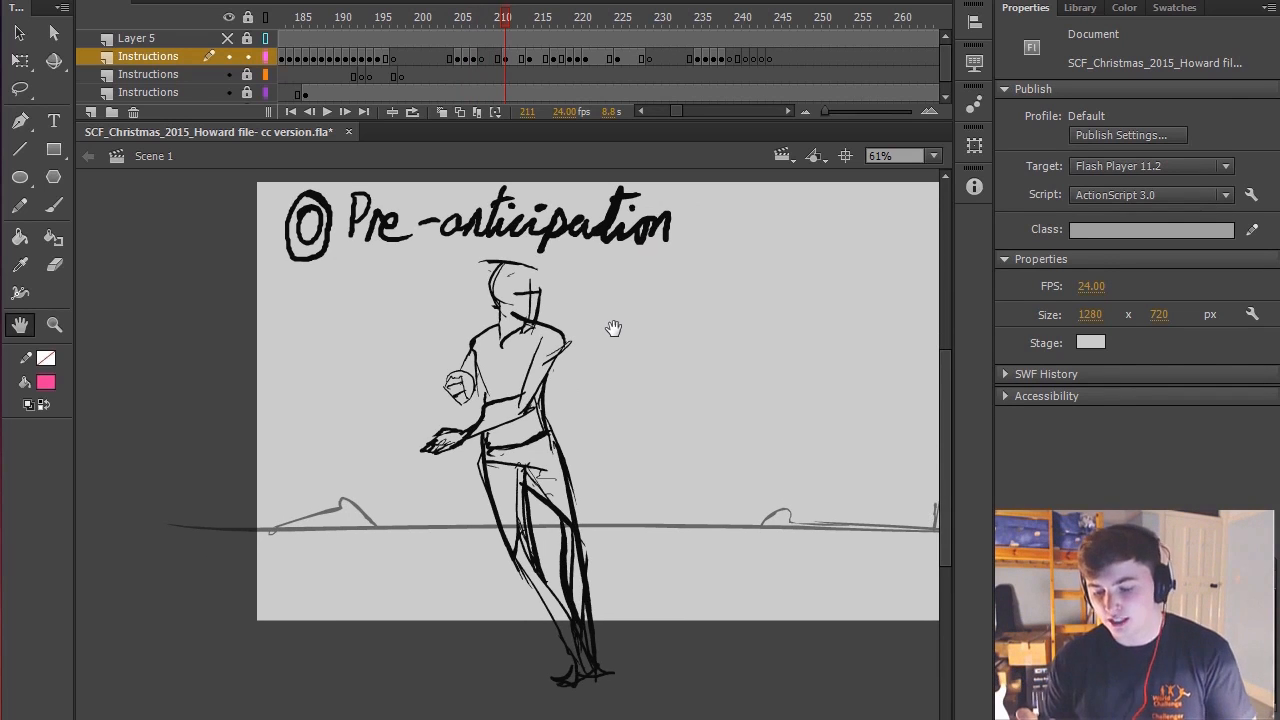
key("period")
key("period")
key("period")
left_click_drag(597, 277, 608, 209)
scroll(571, 321, "up", 3)
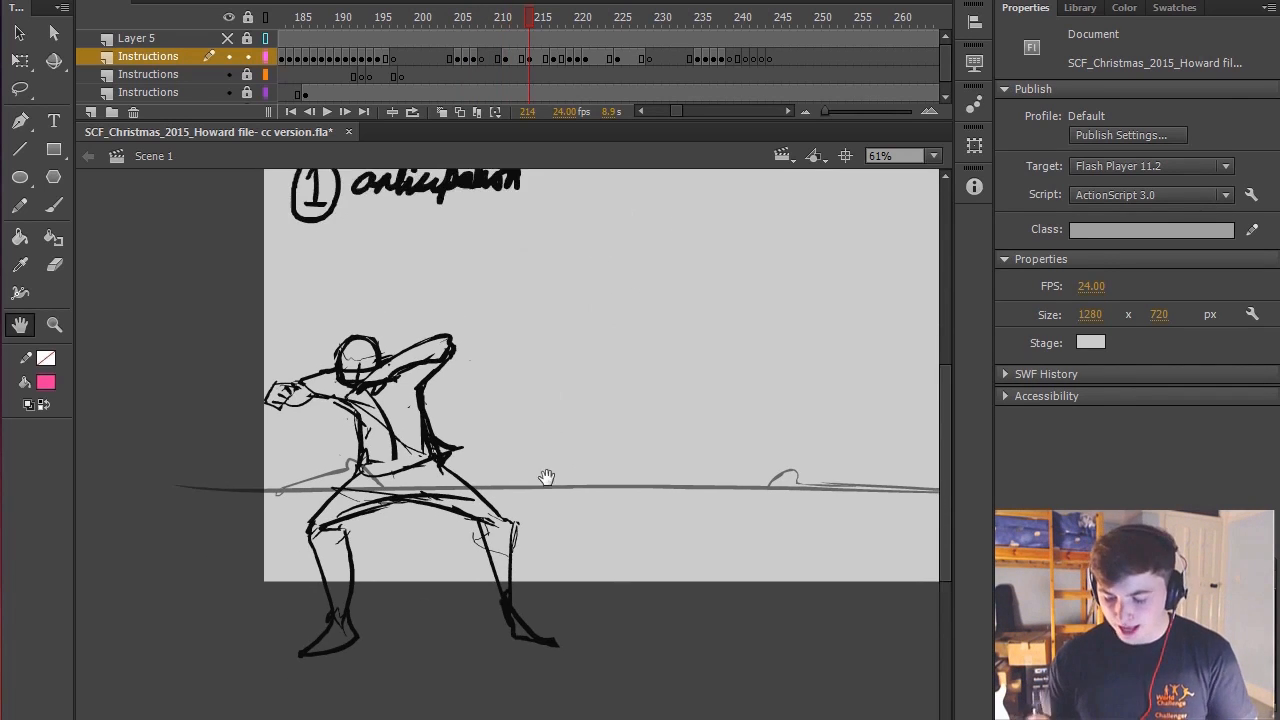
Draw a pink arrow down toward the crouching figure and a curve sweeping back up on frame 214, and undo them
key("b")
mouse_move(640, 226)
left_mouse_down()
mouse_move(434, 357)
mouse_move(486, 343)
mouse_move(366, 458)
mouse_move(724, 268)
left_mouse_up()
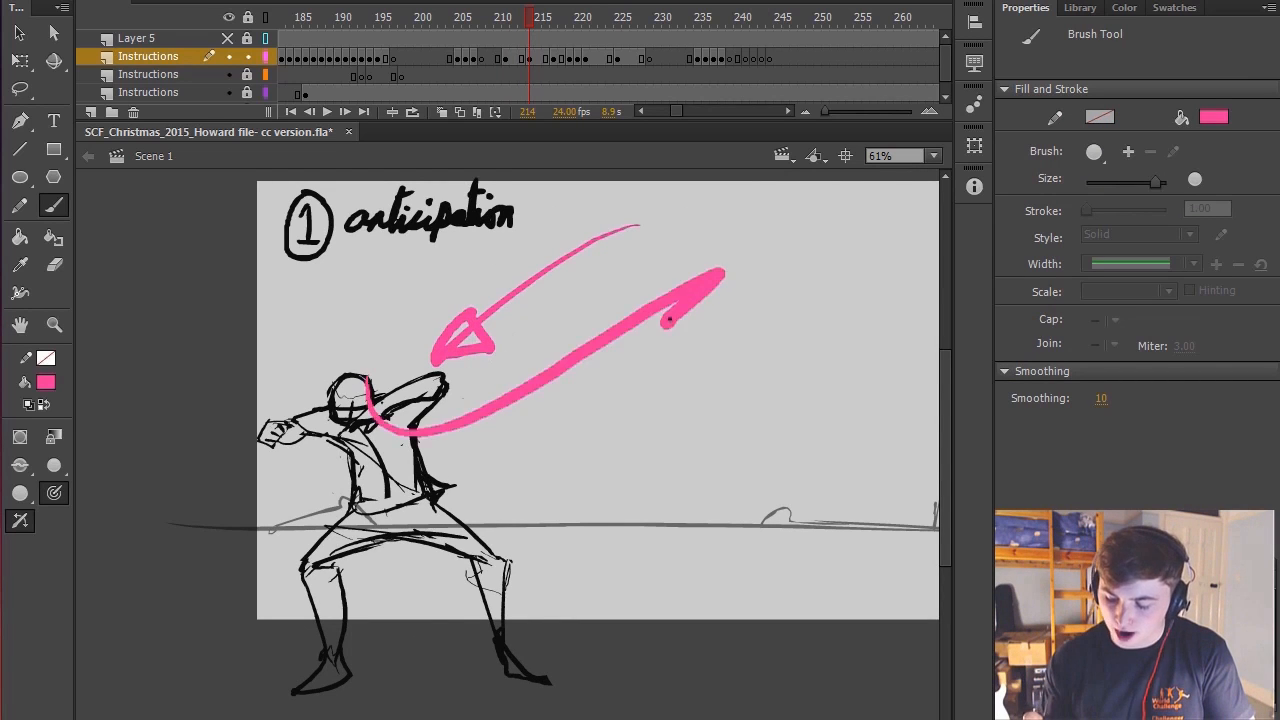
key("ctrl+z")
left_click_drag(372, 371, 712, 321)
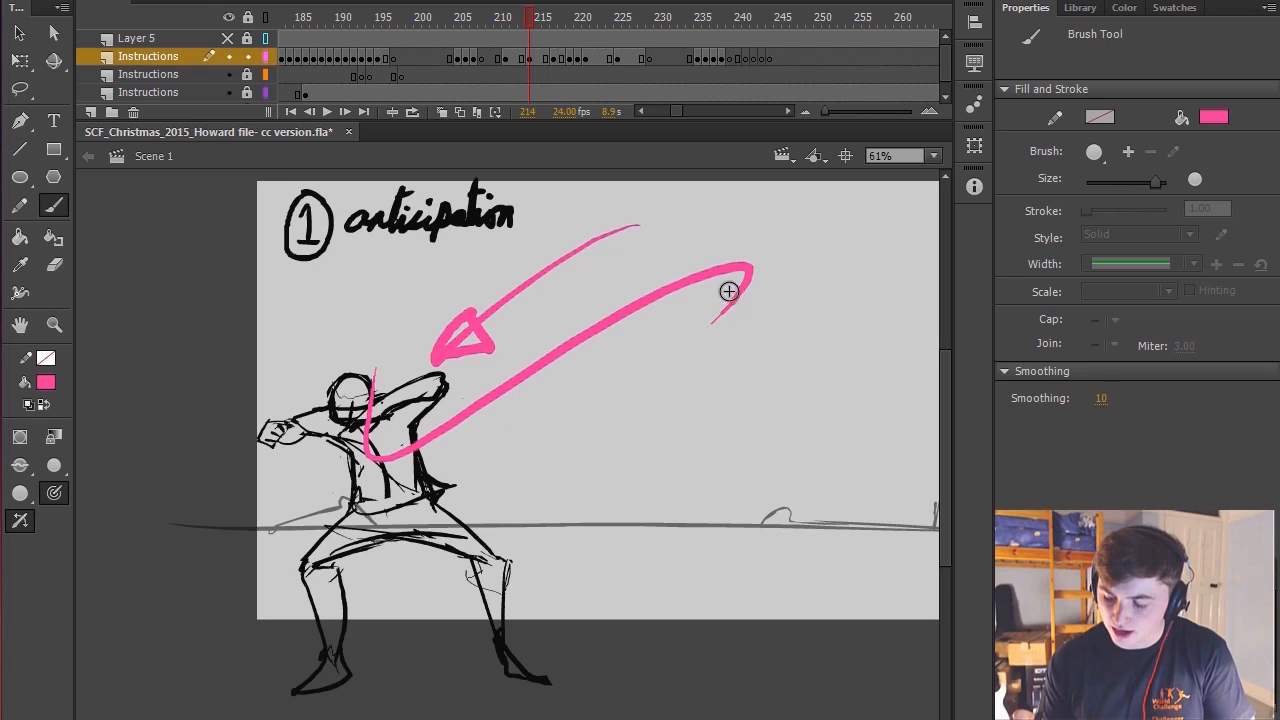
mouse_move(745, 265)
left_mouse_down()
mouse_move(700, 292)
mouse_move(732, 275)
left_mouse_up()
key("ctrl+z")
key("ctrl+z")
key("ctrl+z")
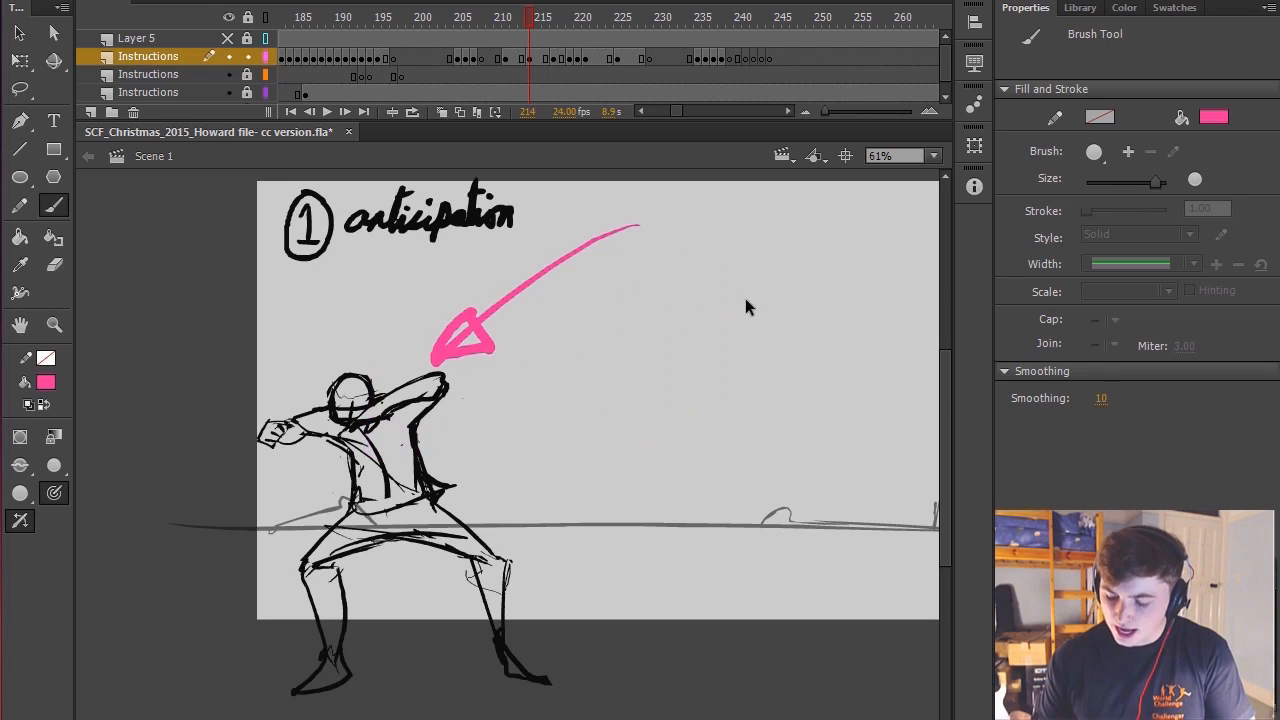
Mark both feet of the anticipation pose on frame 214 with pink brush strokes, and undo the marks
key("space")
left_click_drag(534, 472, 608, 337)
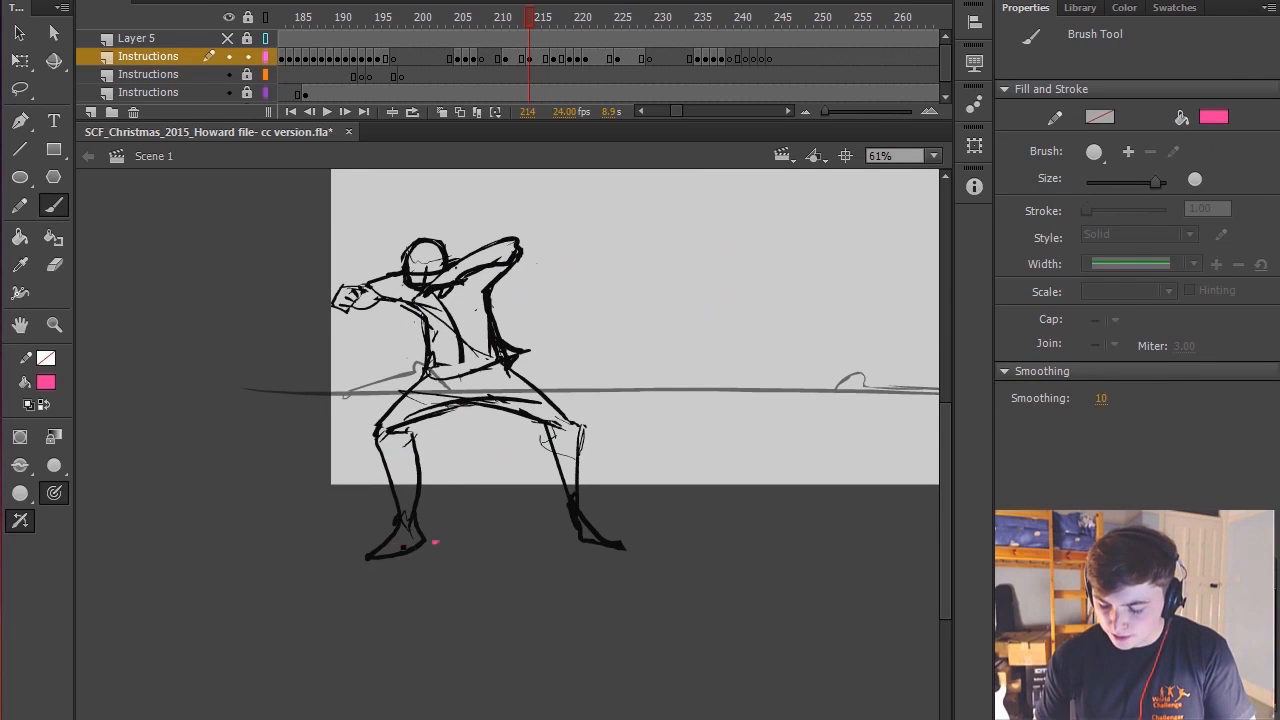
left_click_drag(435, 545, 362, 556)
left_click_drag(625, 545, 650, 548)
key("ctrl+z")
key("ctrl+z")
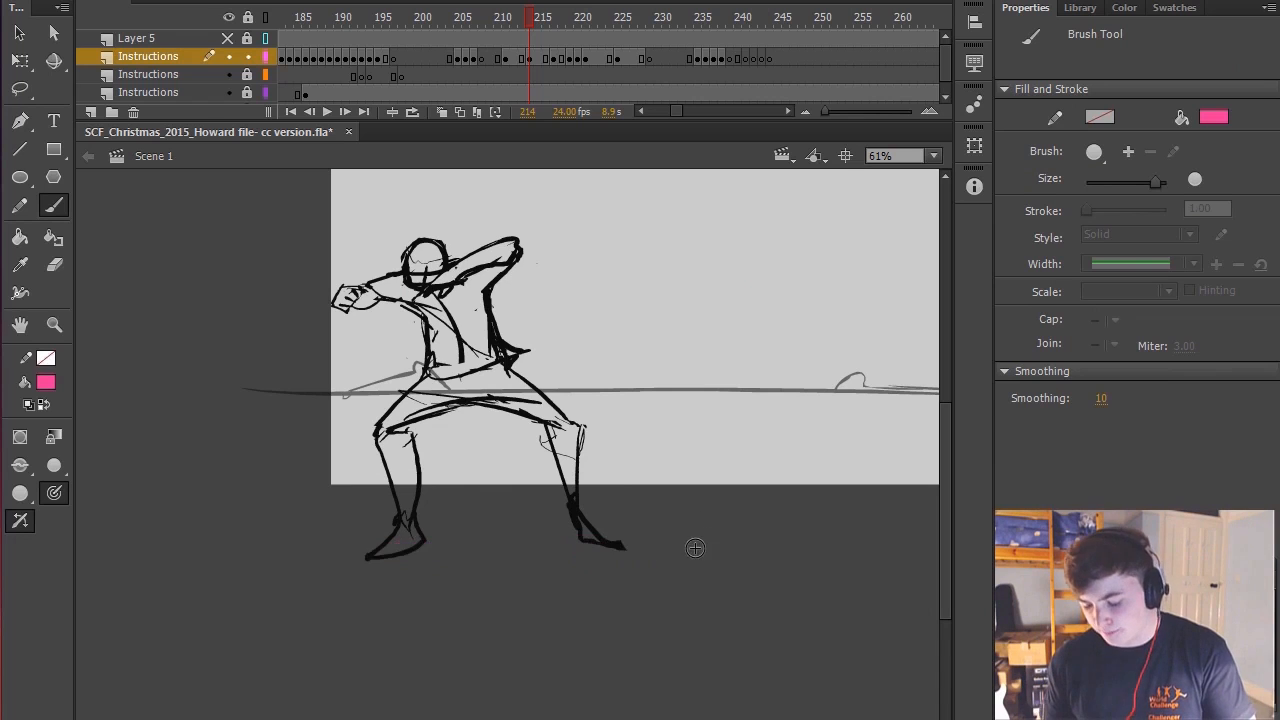
Try a pink diagonal stroke in the empty area ahead of the anticipation pose on frame 214, and undo it
key("space")
left_click_drag(568, 502, 603, 463)
key("space")
left_click_drag(668, 400, 651, 437)
left_click_drag(731, 192, 609, 322)
key("ctrl+z")
key("space")
mouse_move(486, 514)
left_mouse_down()
mouse_move(534, 434)
mouse_move(274, 558)
left_mouse_up()
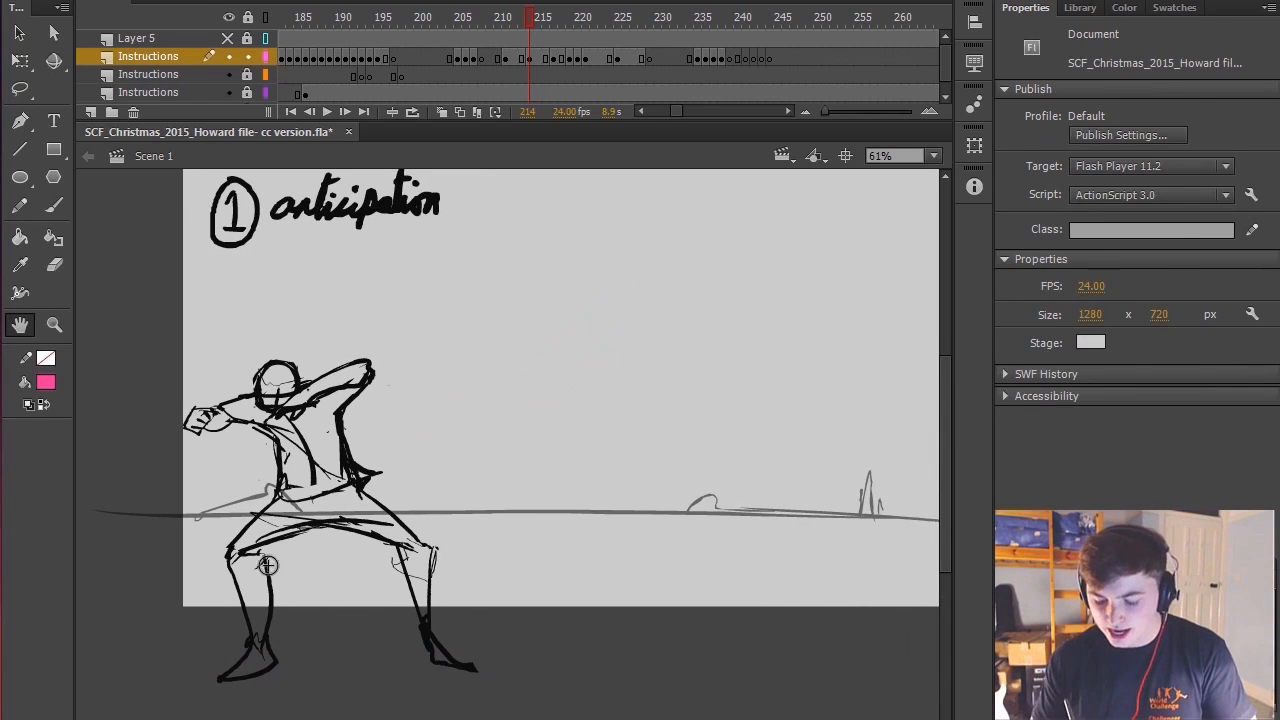
Draw two pink arrows on frame 214, one from each foot of the anticipation pose, pointing diagonally up and forward
key("space")
left_click_drag(594, 300, 612, 243)
key("space")
left_click_drag(329, 567, 442, 449)
mouse_move(354, 521)
left_mouse_down()
mouse_move(474, 423)
mouse_move(447, 445)
left_mouse_up()
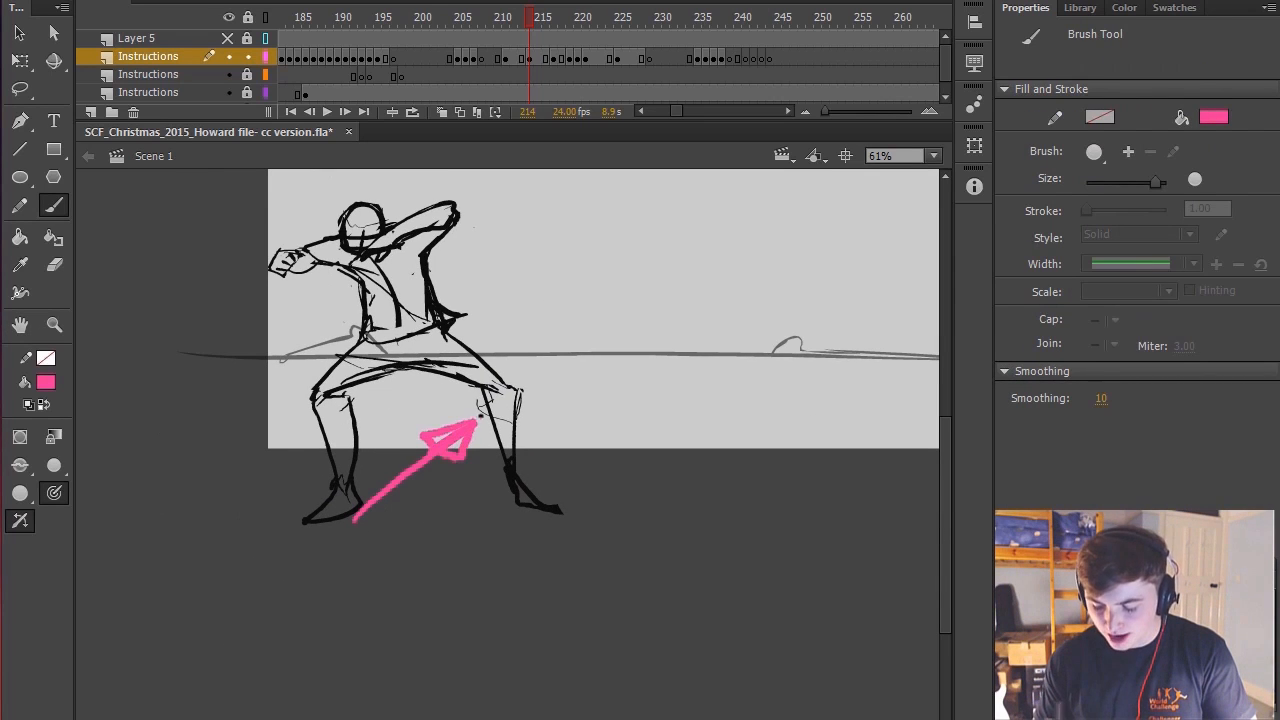
mouse_move(566, 499)
left_mouse_down()
mouse_move(611, 434)
mouse_move(645, 446)
left_mouse_up()
key("space")
left_click_drag(612, 401, 669, 466)
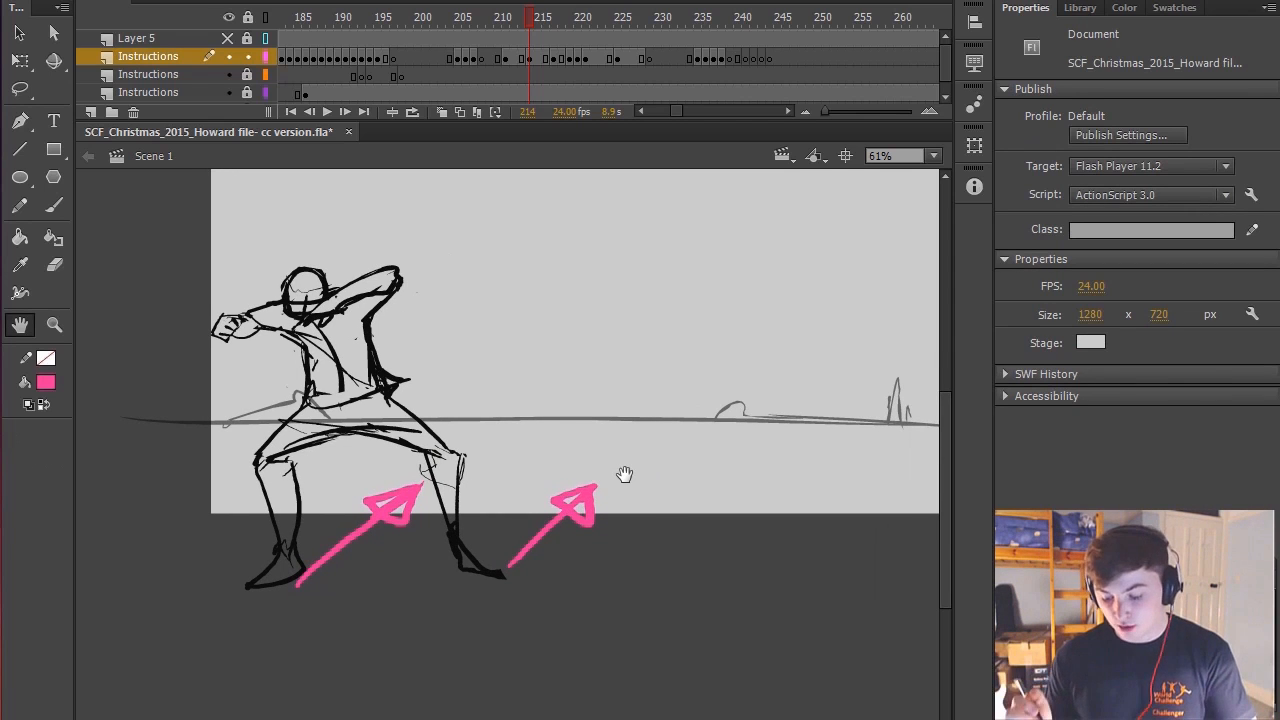
Undo the pink foot arrows on frame 214
key("ctrl+z")
key("ctrl+z")
key("ctrl+z")
key("ctrl+z")
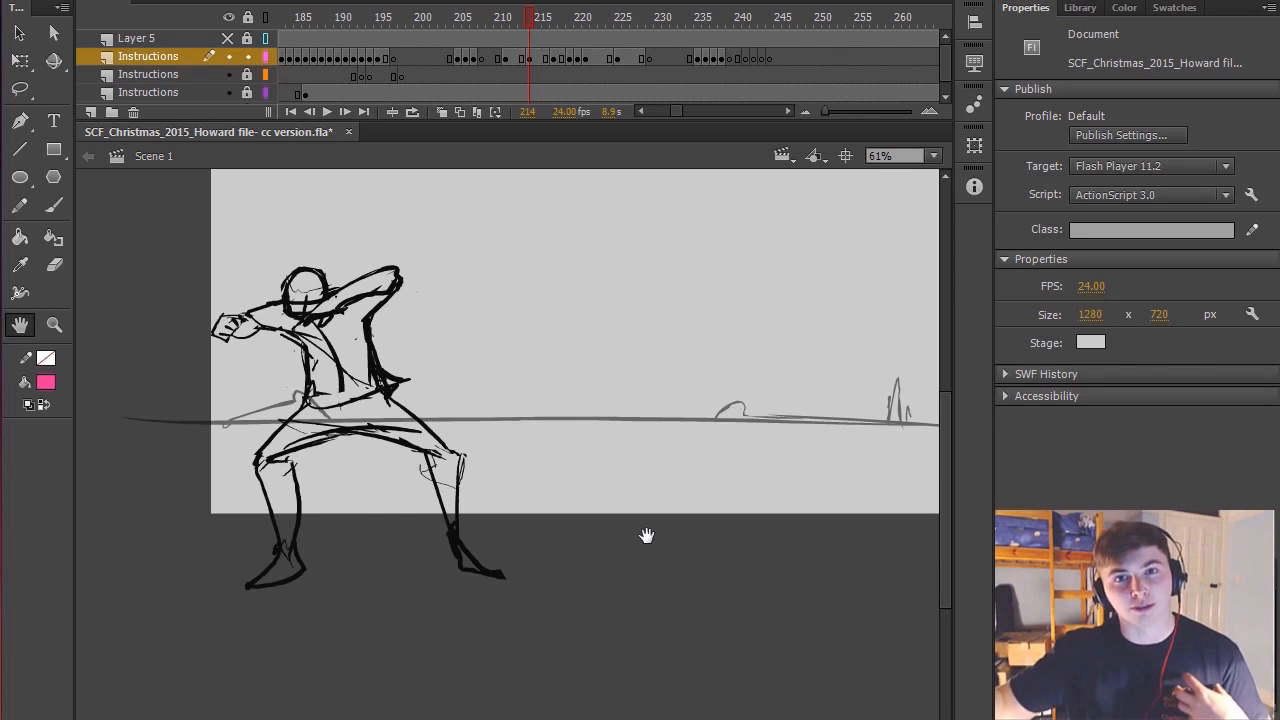
Compare the anticipation pose on frames 214 and 215 with the simpler punch poses on frames 204 to 206
left_click_drag(556, 285, 537, 423)
key(".")
key(".")
left_click_drag(596, 374, 664, 354)
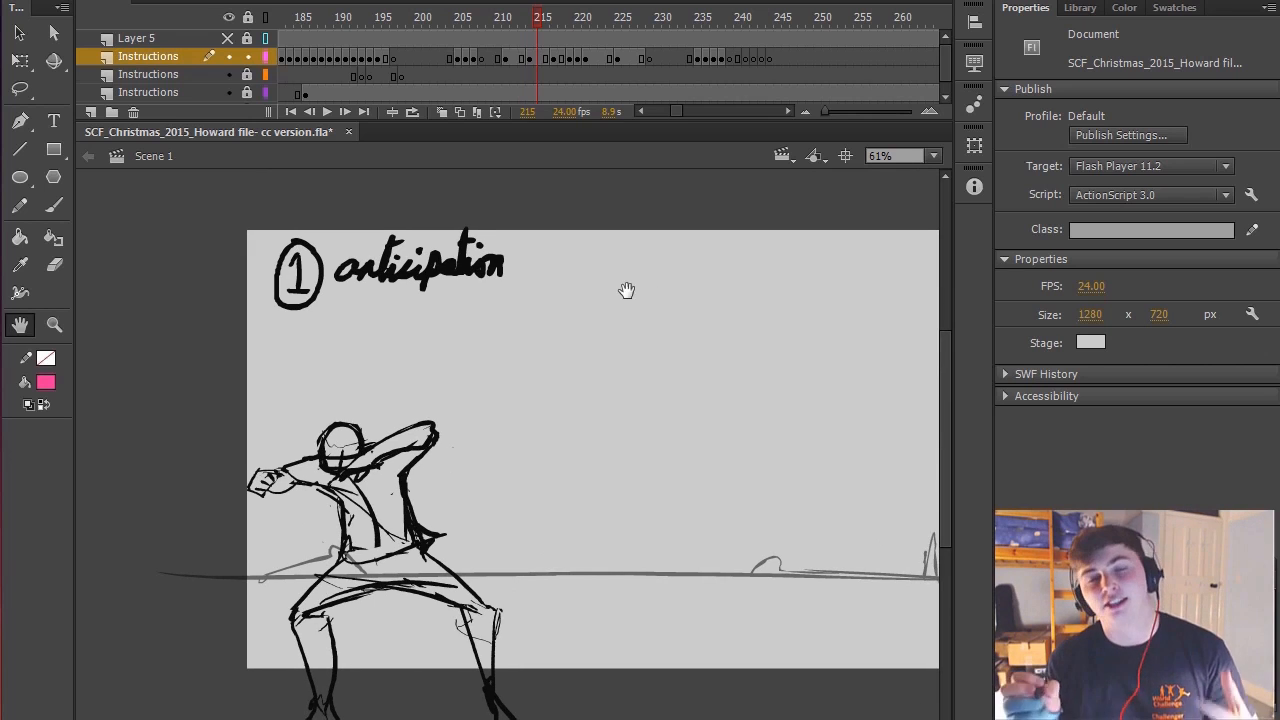
left_click(465, 20)
key(".")
key(".")
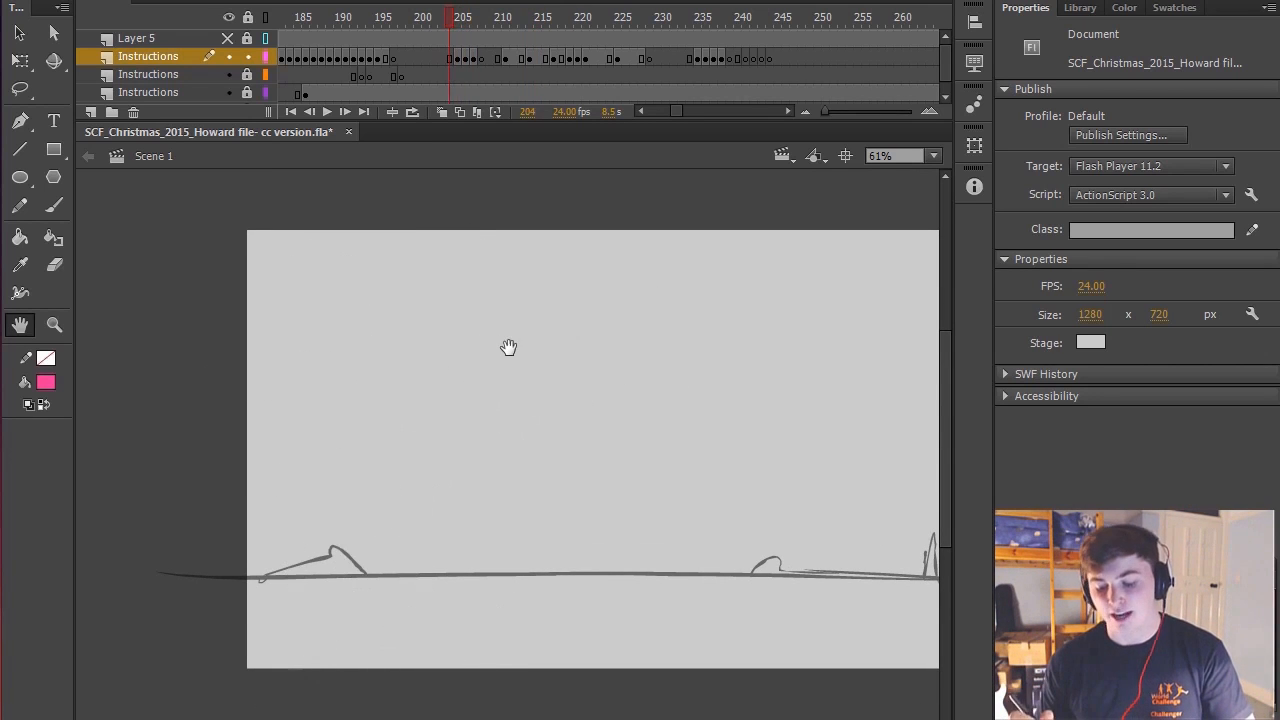
key(".")
key(".")
key(".")
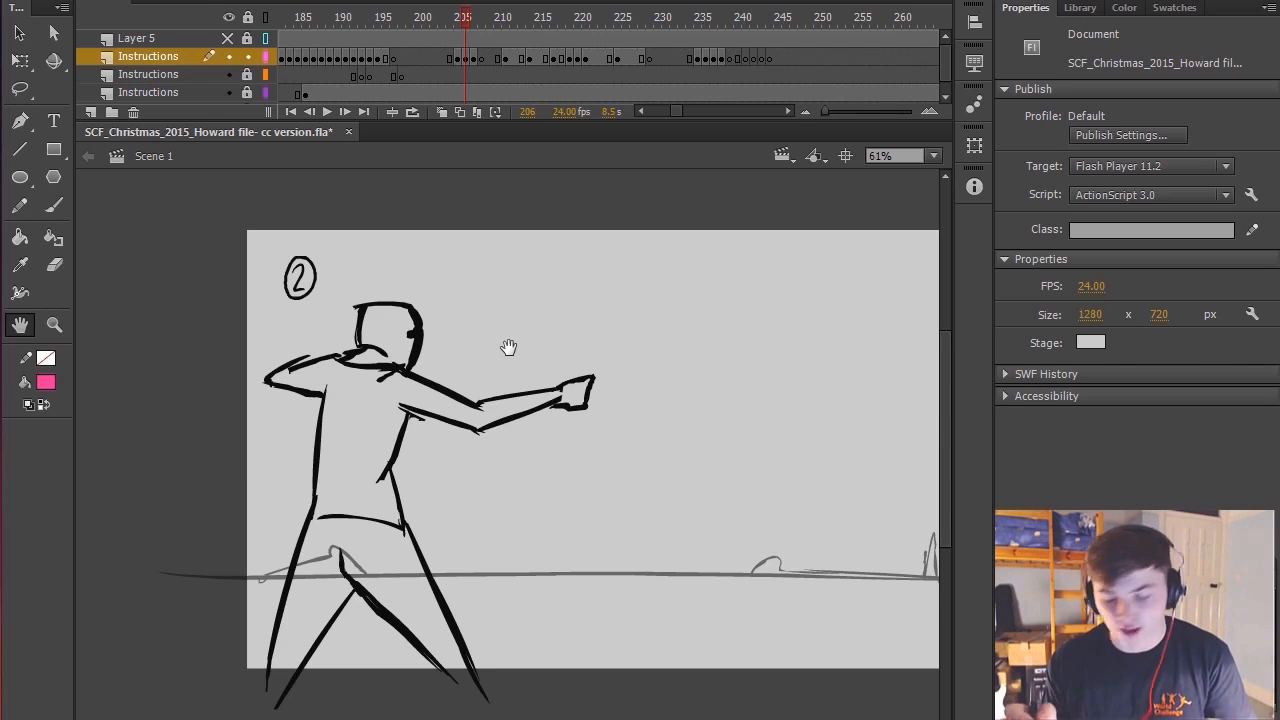
left_click(543, 30)
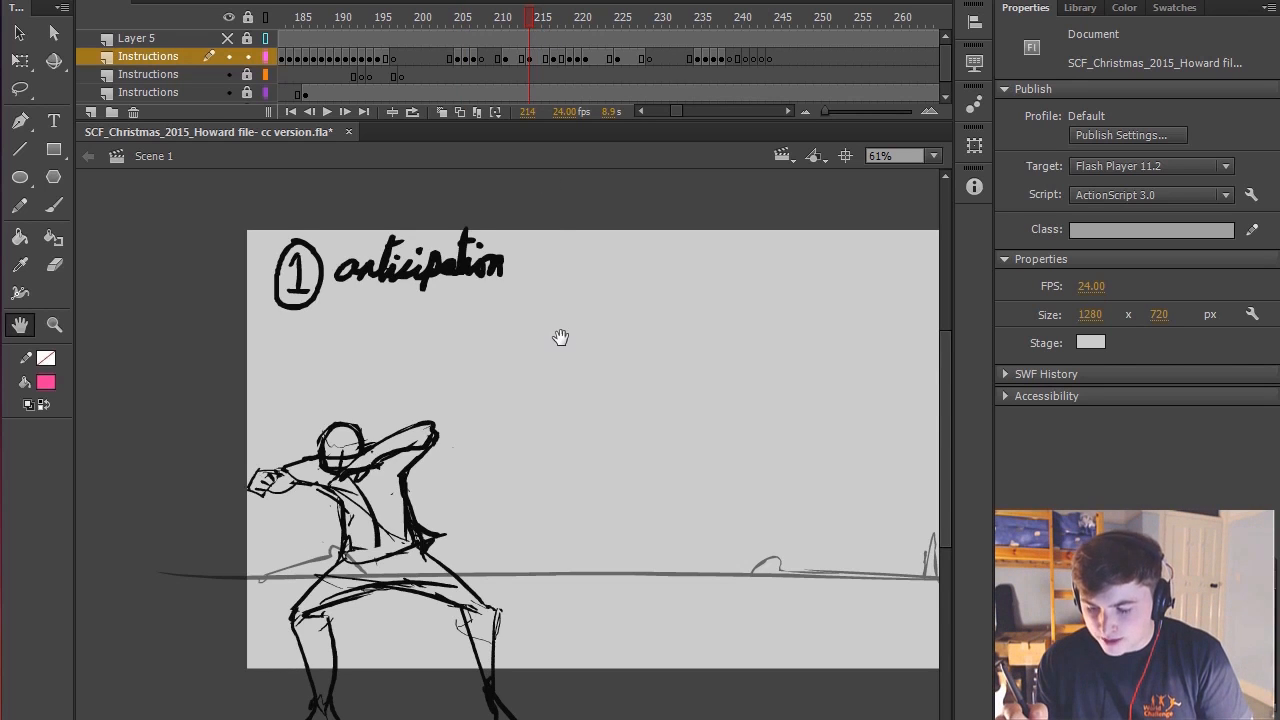
key("b")
mouse_move(298, 236)
left_mouse_down()
mouse_move(286, 312)
mouse_move(298, 234)
left_mouse_up()
key("ctrl+z")
Flip between the Pre-anticipation pose on frame 213 and the anticipation pose on frame 214 to examine the body movement
key("period")
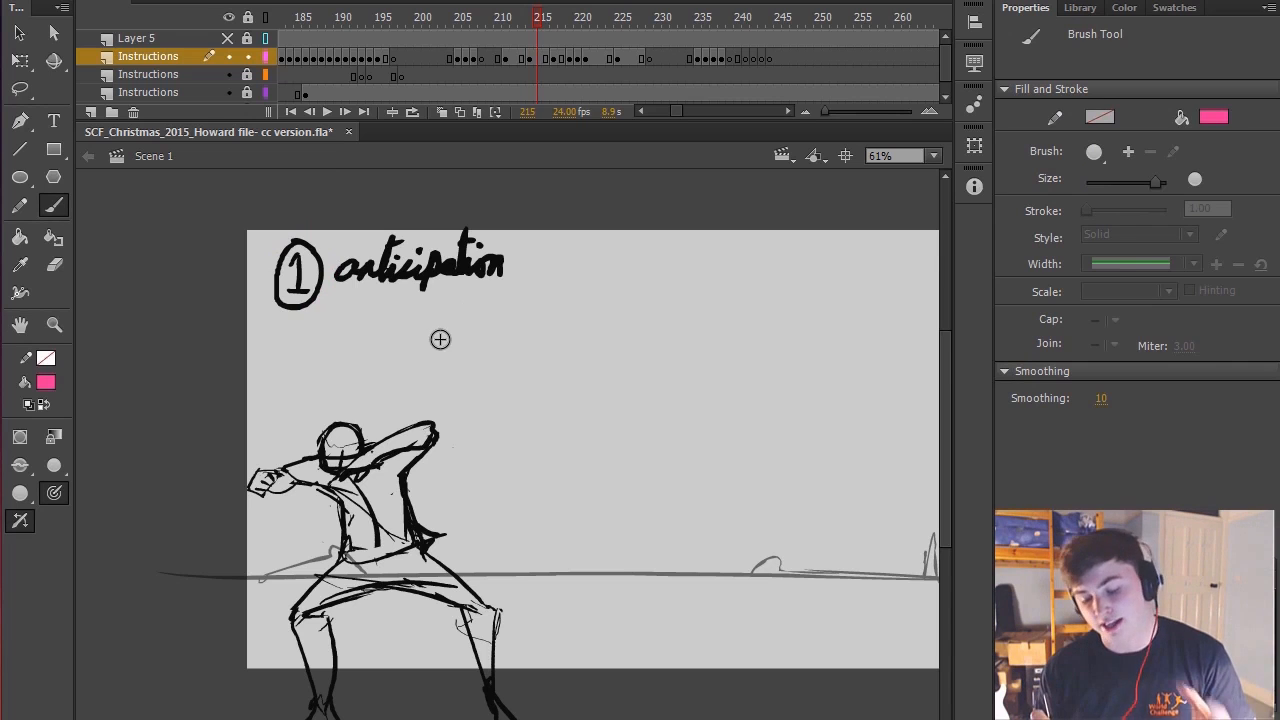
key("h")
left_click_drag(455, 383, 454, 365)
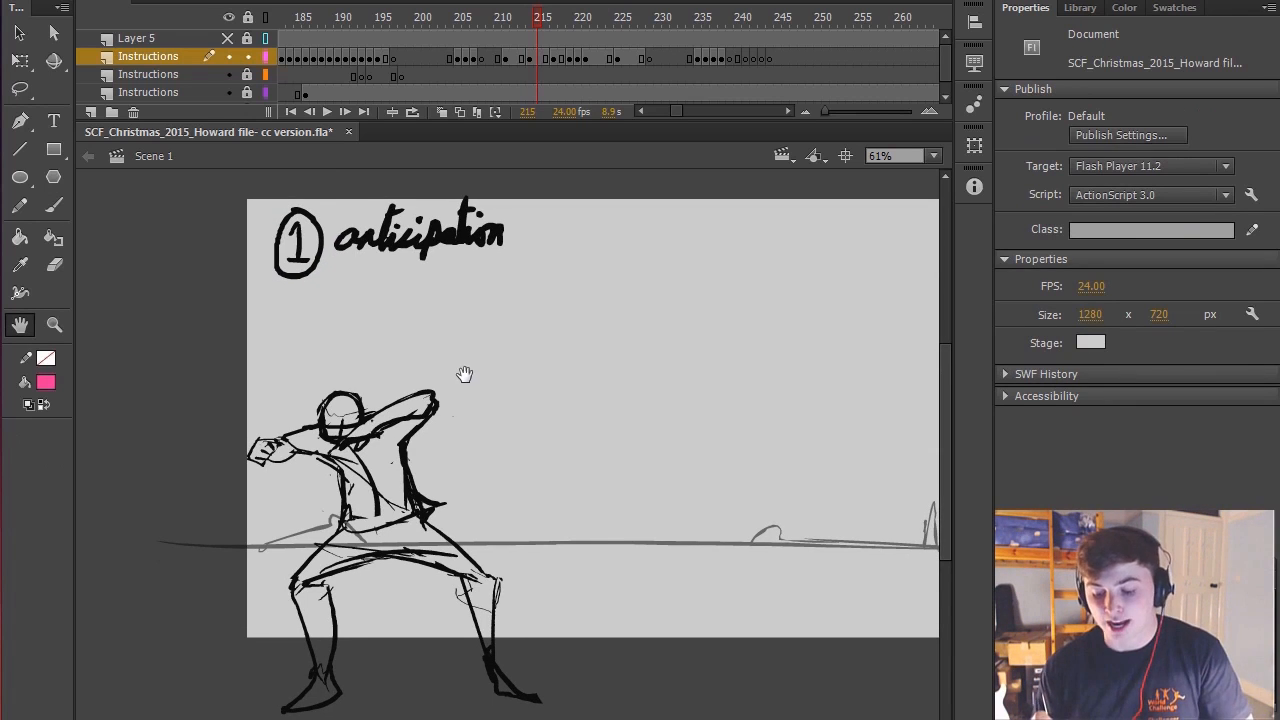
key("comma")
key("comma")
mouse_move(644, 331)
left_mouse_down()
mouse_move(604, 277)
mouse_move(594, 367)
left_mouse_up()
key("space")
key("comma")
key("period")
key("b")
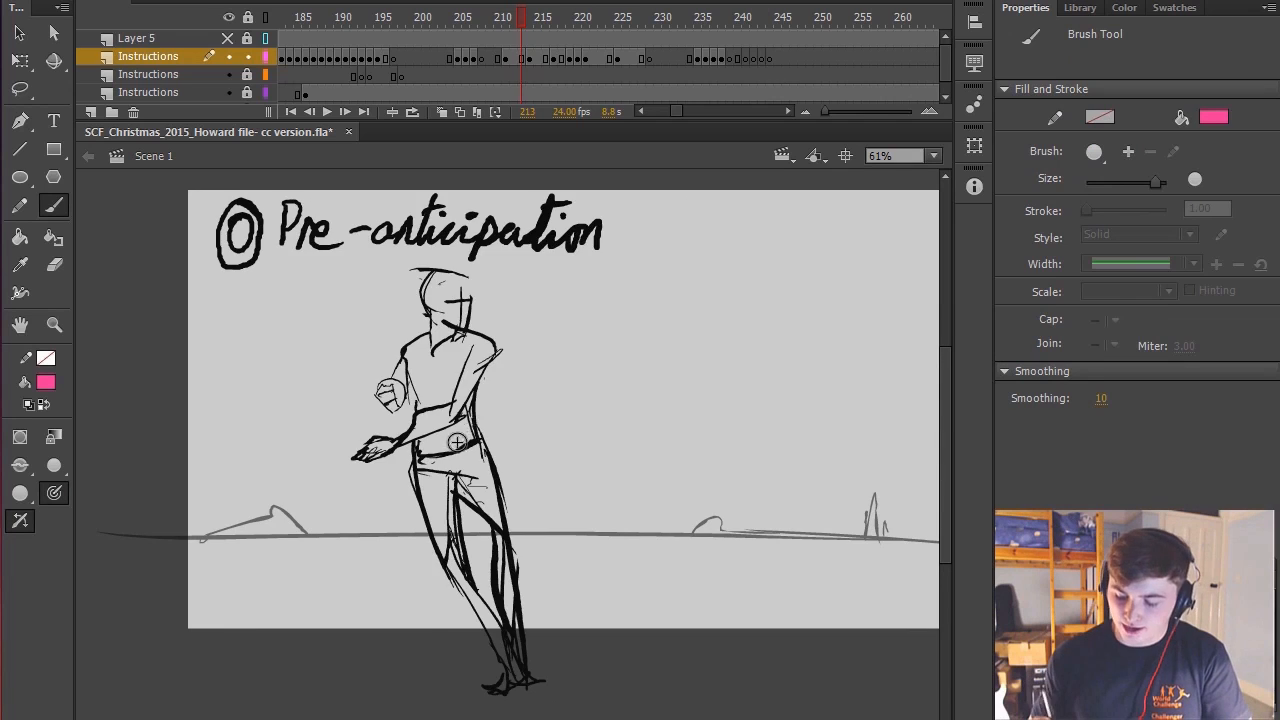
key("period")
left_click_drag(417, 433, 450, 461)
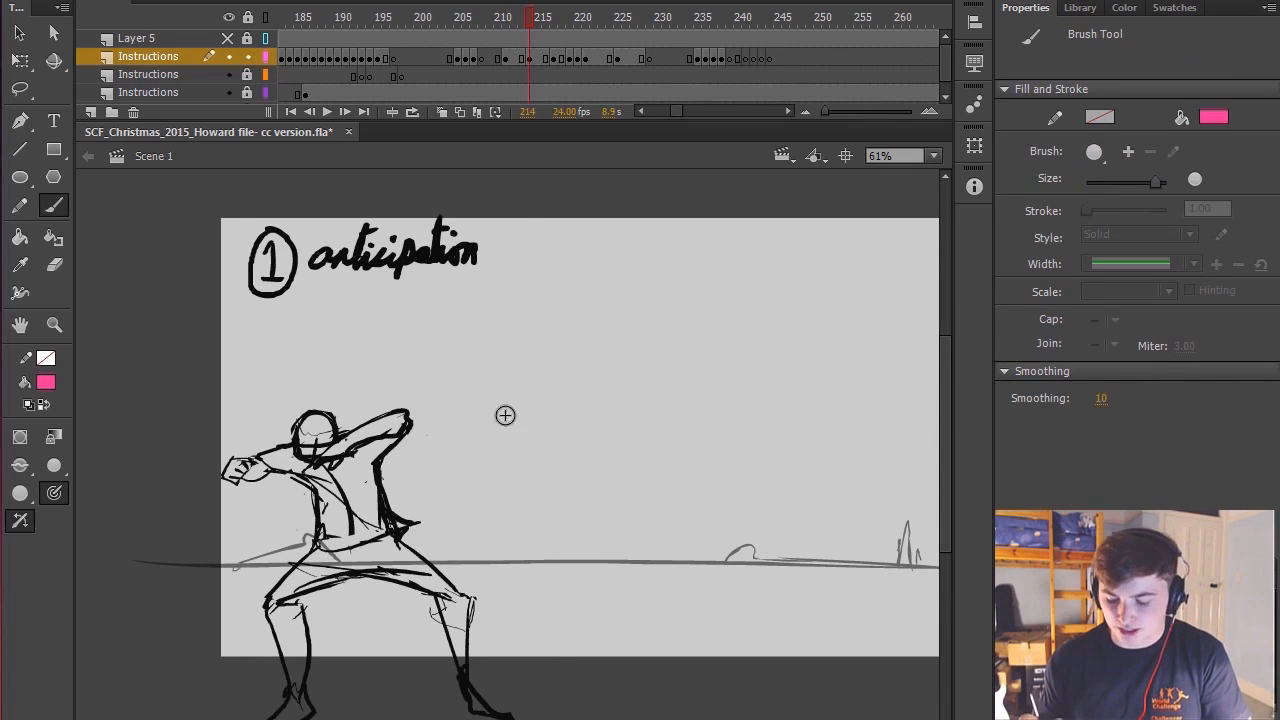
Circle the fist and the crossing forearm of the Pre-anticipation pose on frame 213 in pink and undo both circles
key("comma")
key("comma")
key("h")
left_click_drag(614, 412, 603, 434)
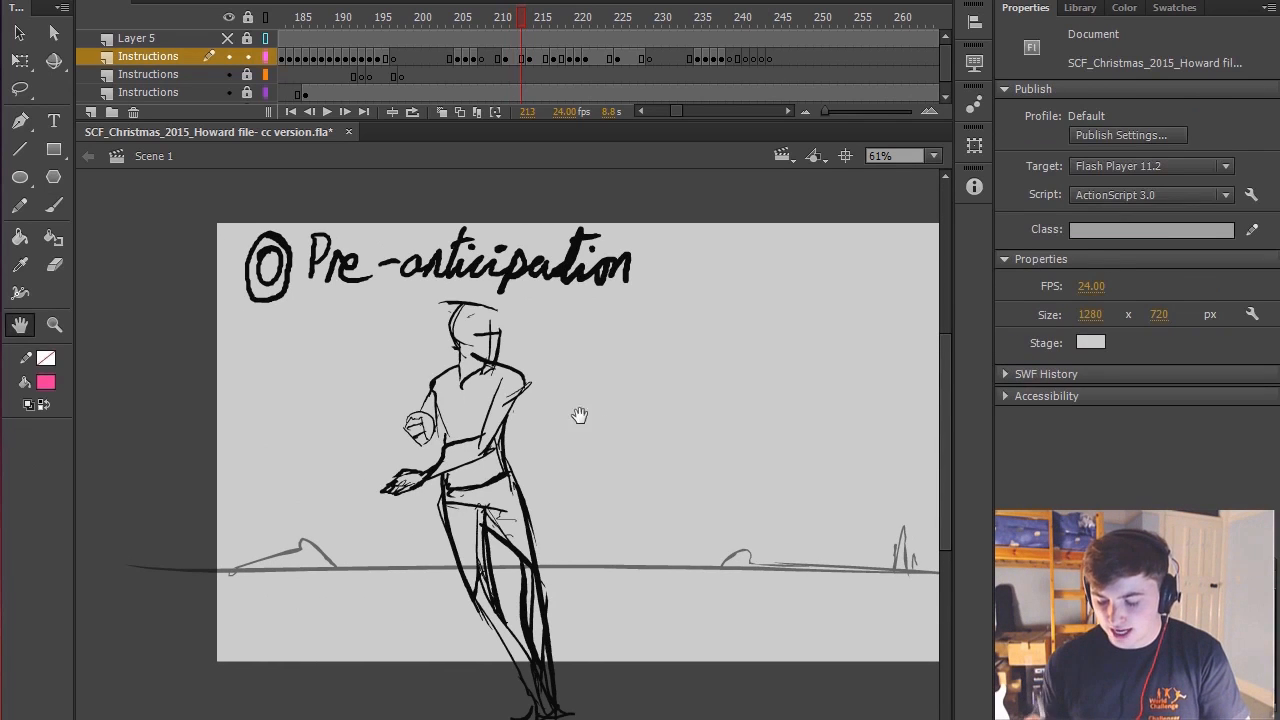
key("b")
left_click_drag(412, 400, 478, 432)
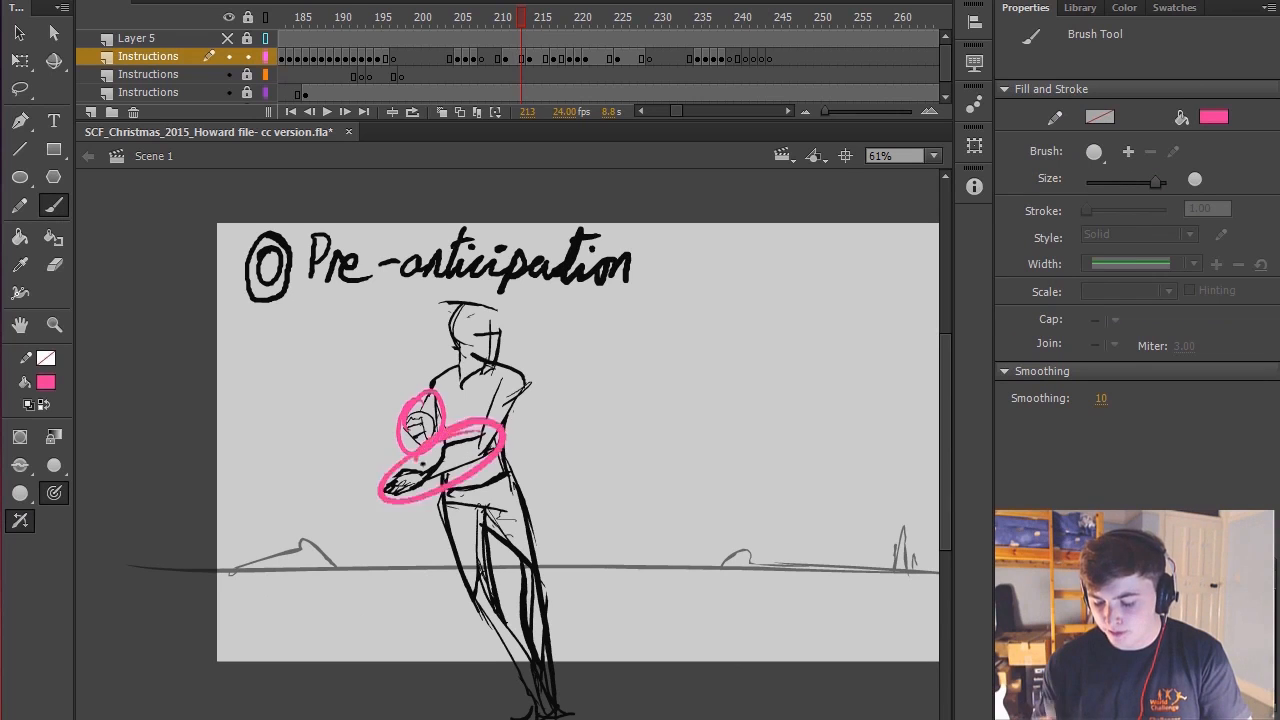
key("ctrl+z")
key("ctrl+z")
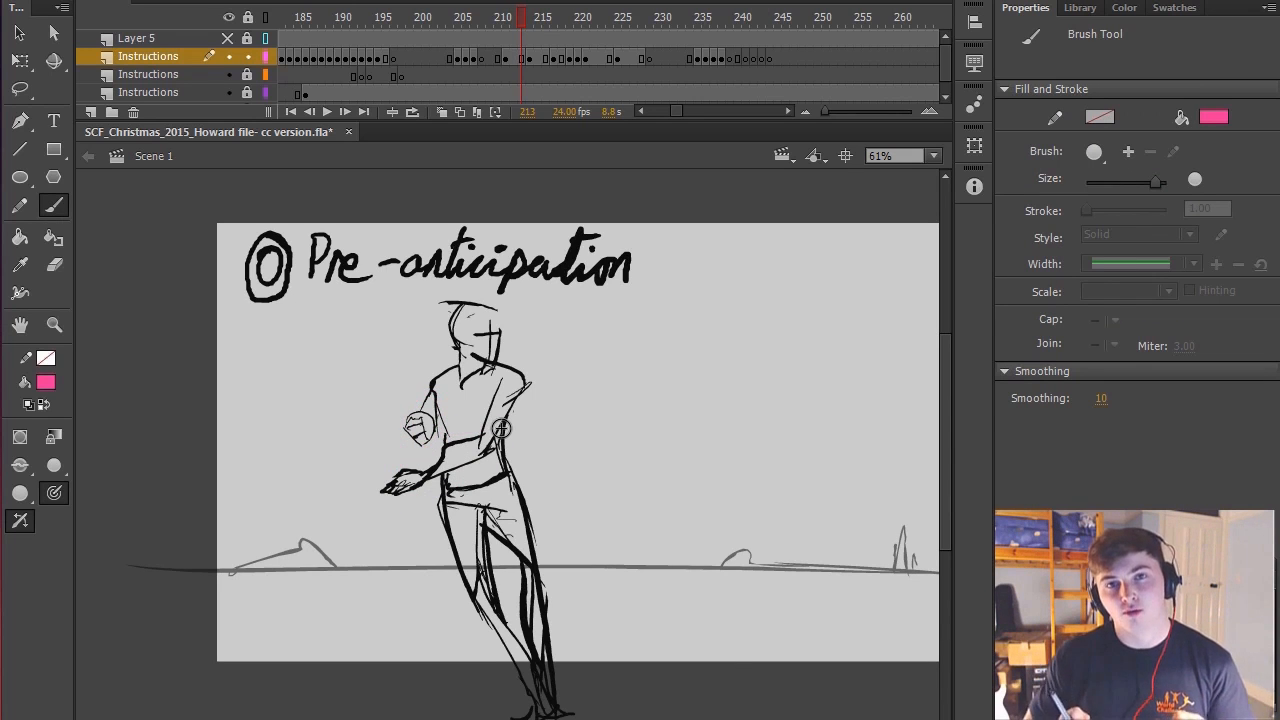
Draw temporary pink strokes beside the head of the Pre-anticipation pose on frame 213 and undo them
mouse_move(484, 306)
left_mouse_down()
mouse_move(452, 322)
mouse_move(510, 330)
mouse_move(462, 342)
mouse_move(505, 318)
mouse_move(651, 323)
mouse_move(650, 345)
mouse_move(680, 300)
mouse_move(623, 340)
mouse_move(610, 329)
left_mouse_up()
key("ctrl+z")
key("ctrl+z")
key("ctrl+z")
key("space")
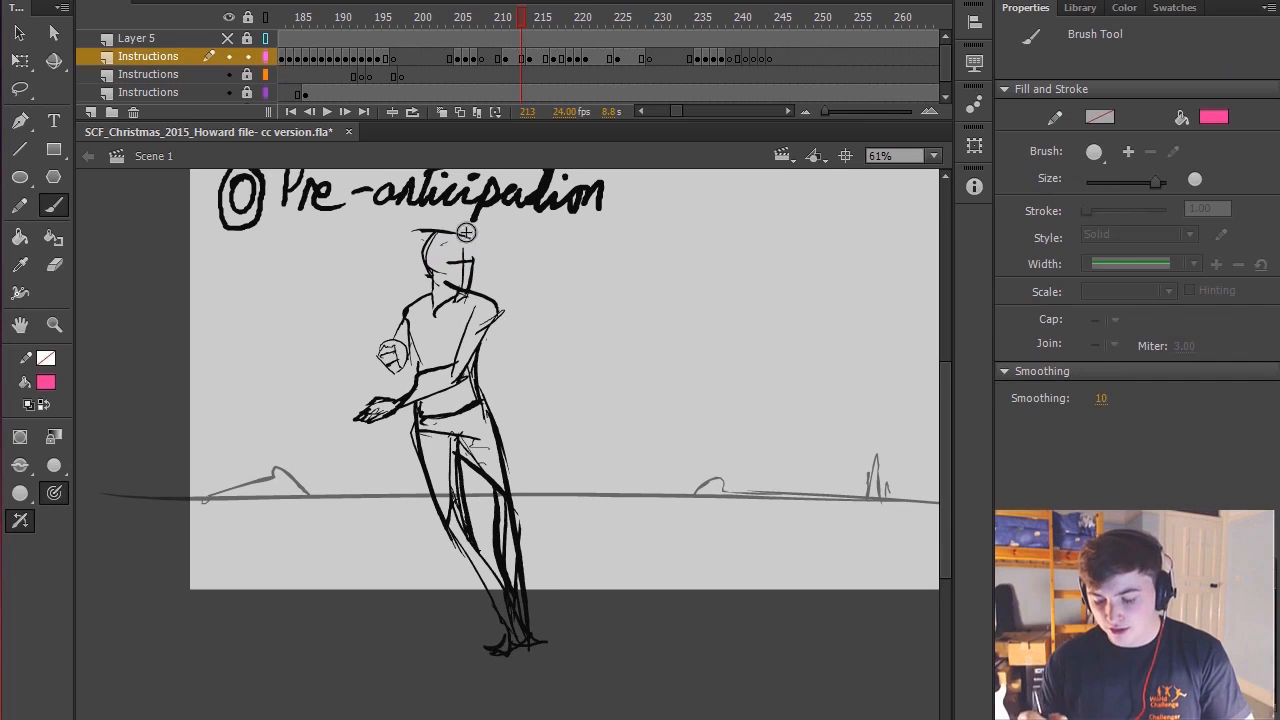
Draw a pink arrow from the head of the frame 213 pose straight down to foot level and undo it
left_click_drag(446, 252, 439, 575)
left_click_drag(447, 621, 438, 604)
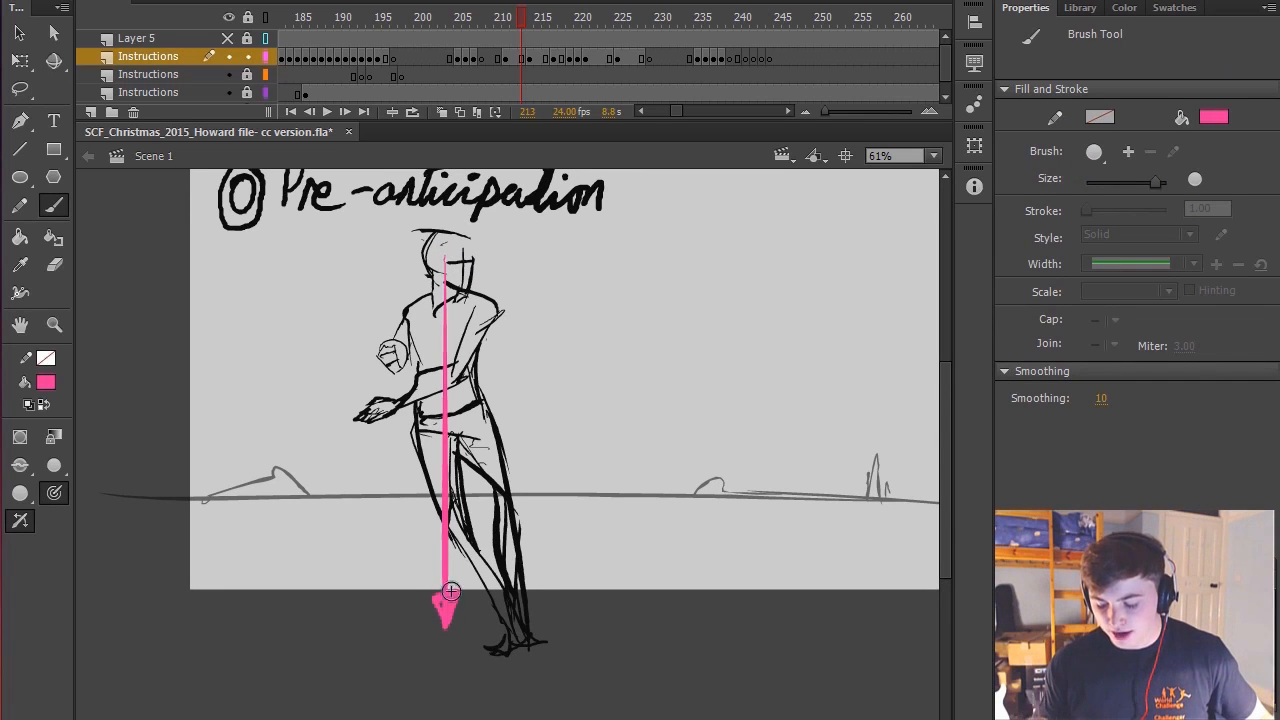
key("ctrl+z")
key("ctrl+z")
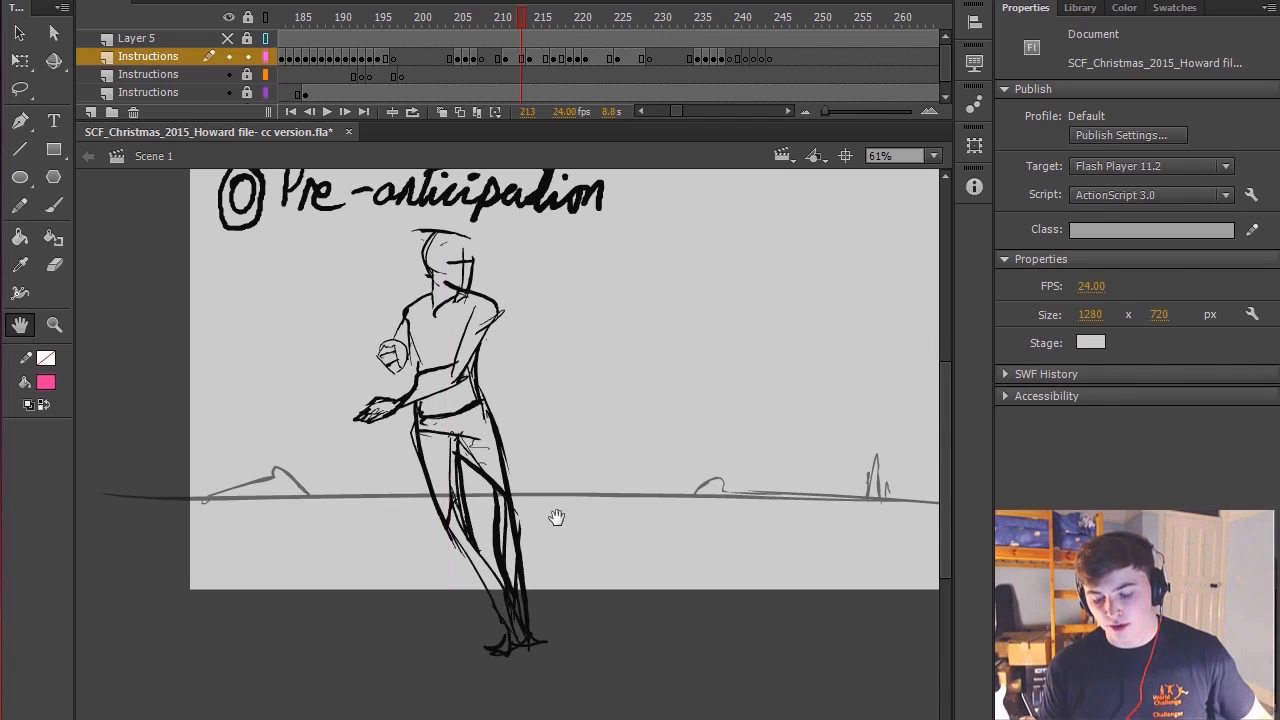
On frame 205, draw a vertical pink arrow from the shoulder down between the feet of the simple punch pose and undo it
left_click_drag(521, 18, 458, 22)
key("b")
left_click_drag(298, 304, 299, 625)
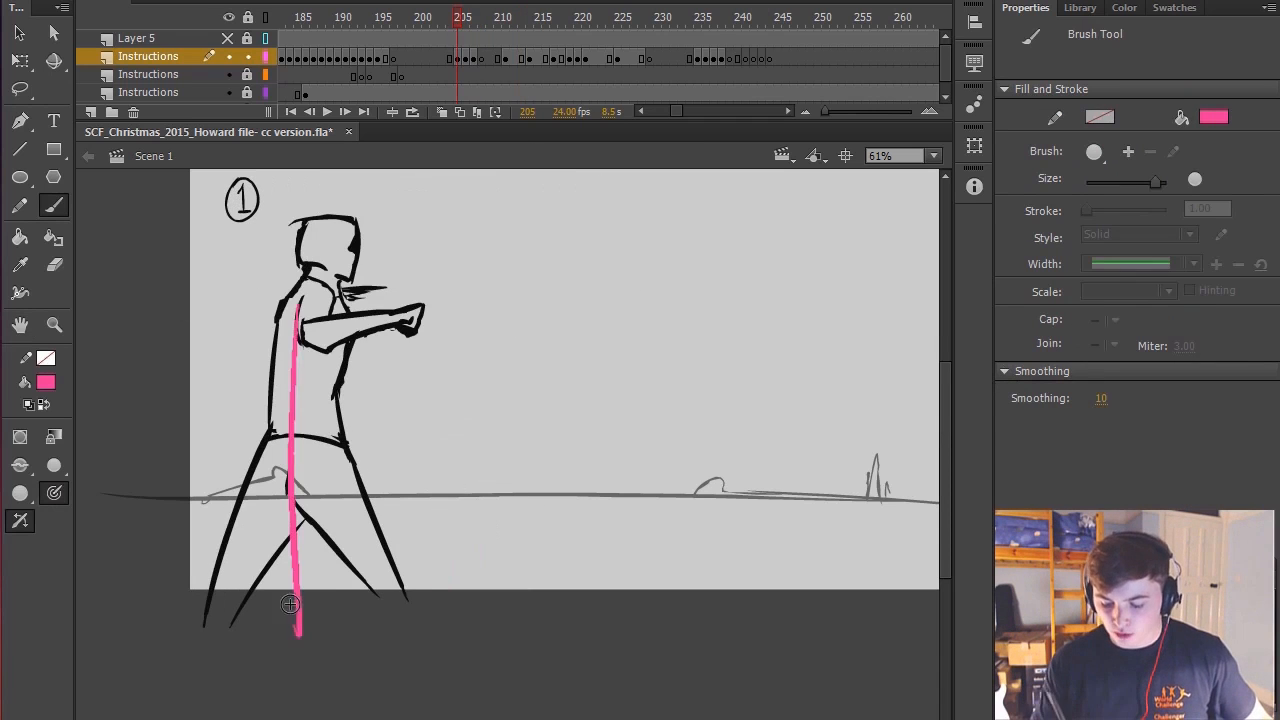
left_click_drag(274, 584, 316, 582)
key("ctrl+z")
key("ctrl+z")
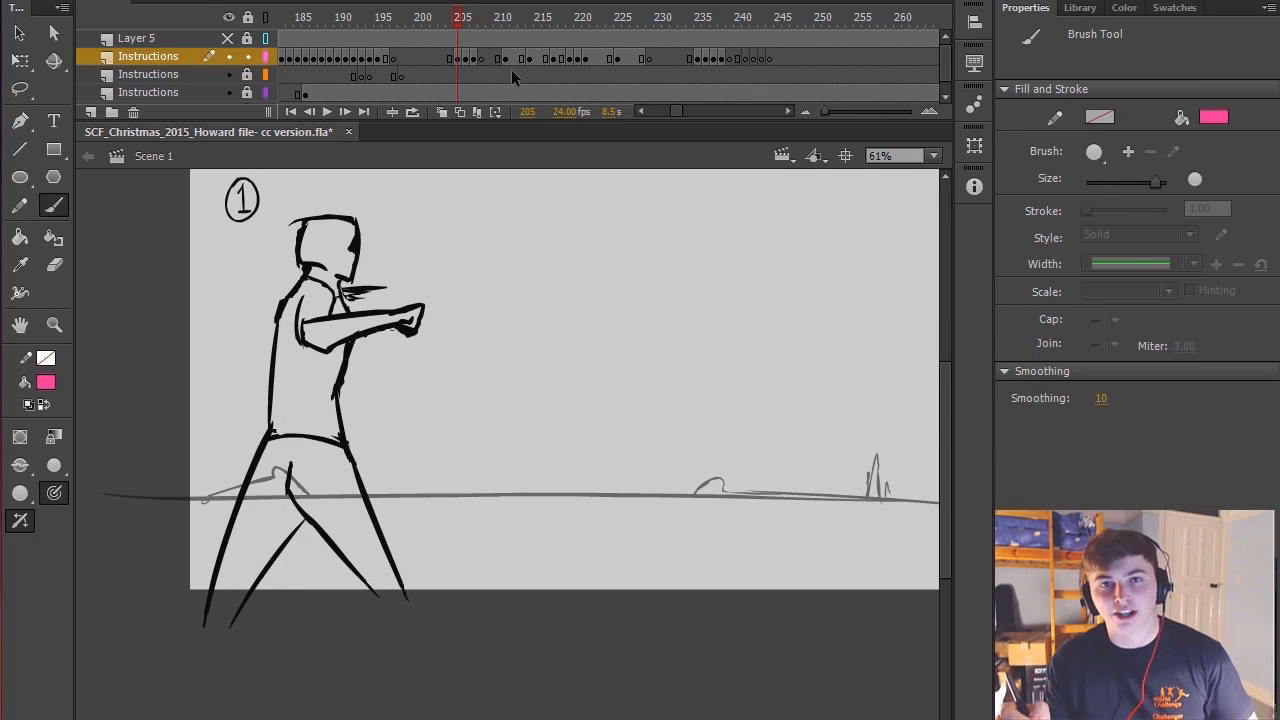
On frame 212, draw a vertical pink line from the neck of the Pre-anticipation pose down to the feet and undo it
left_click(513, 27)
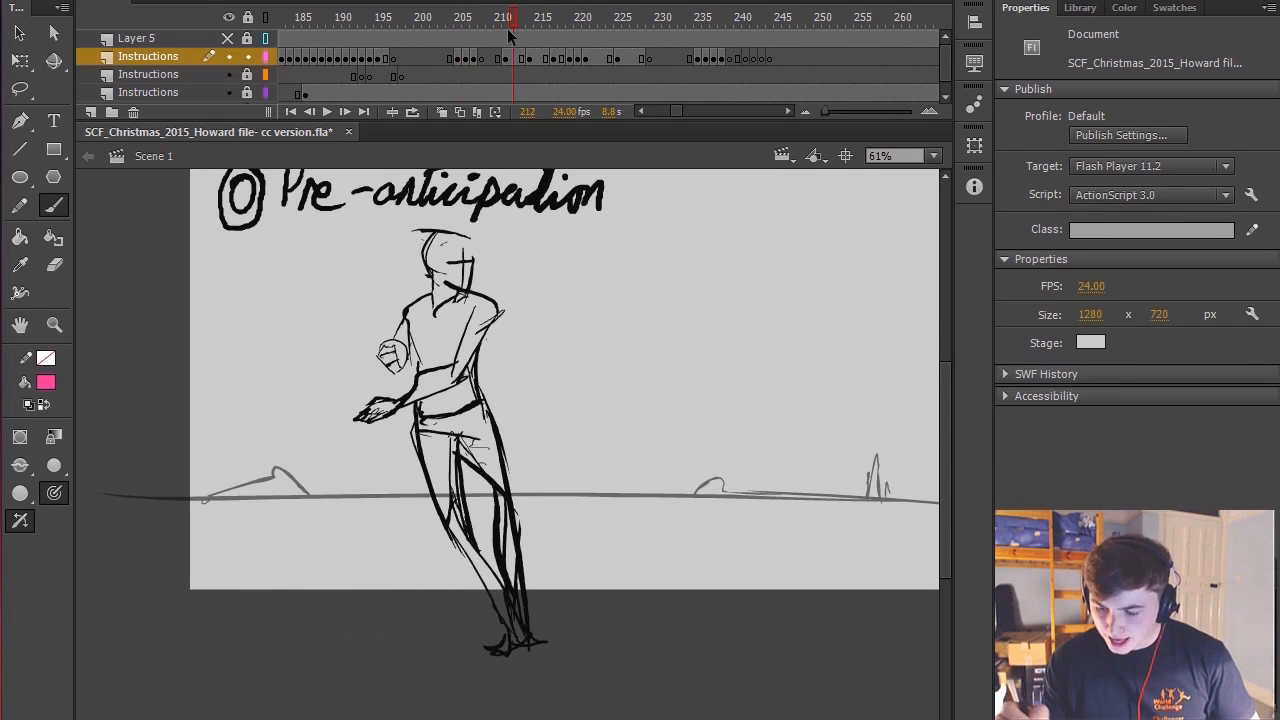
left_click_drag(546, 344, 523, 380)
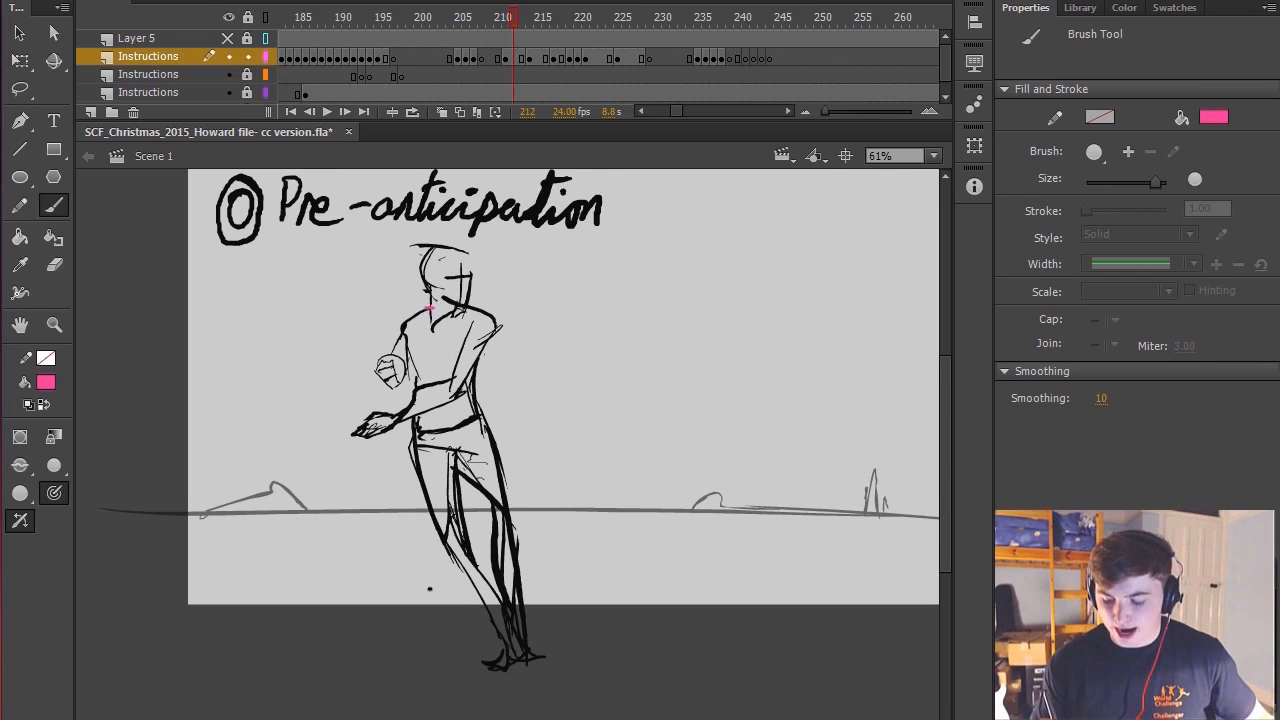
key("ctrl+z")
mouse_move(434, 304)
left_mouse_down()
mouse_move(434, 626)
mouse_move(416, 582)
mouse_move(432, 631)
left_mouse_up()
key("h")
key("ctrl+z")
key("ctrl+z")
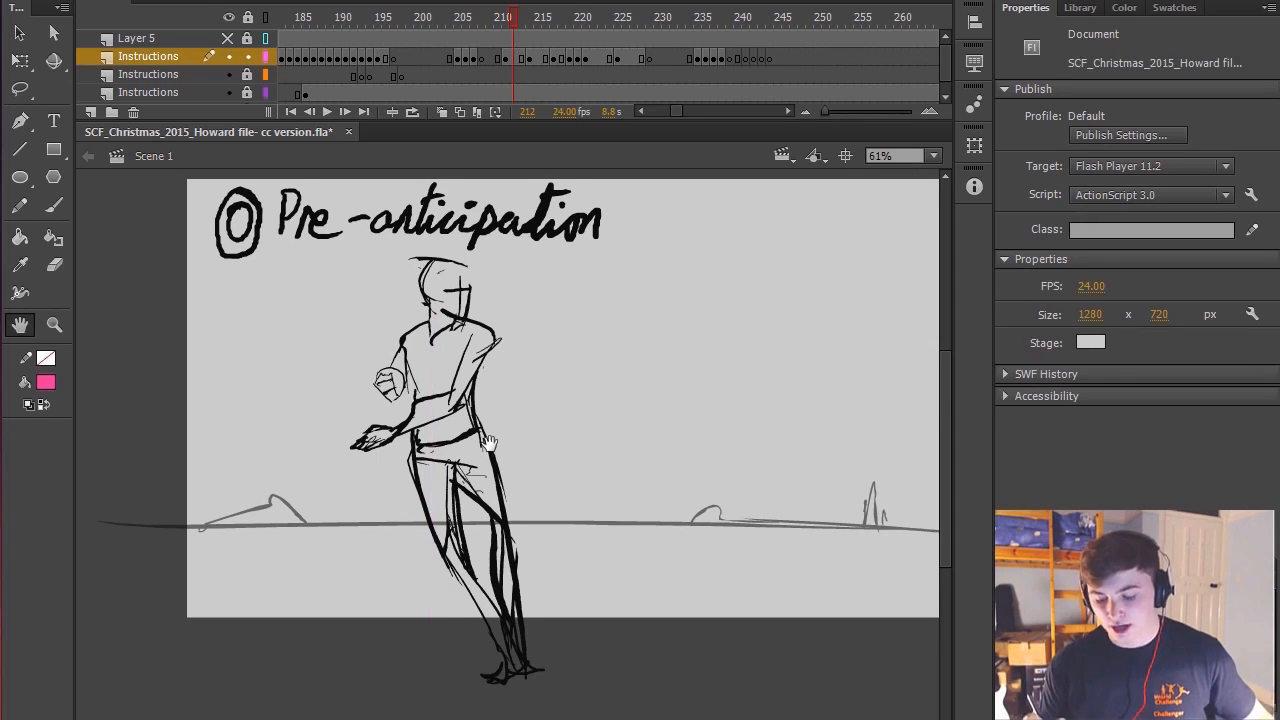
Draw a pink balance line from the chin of the leaning pose on frame 212 down past the knees and undo it
left_click_drag(495, 524, 489, 536)
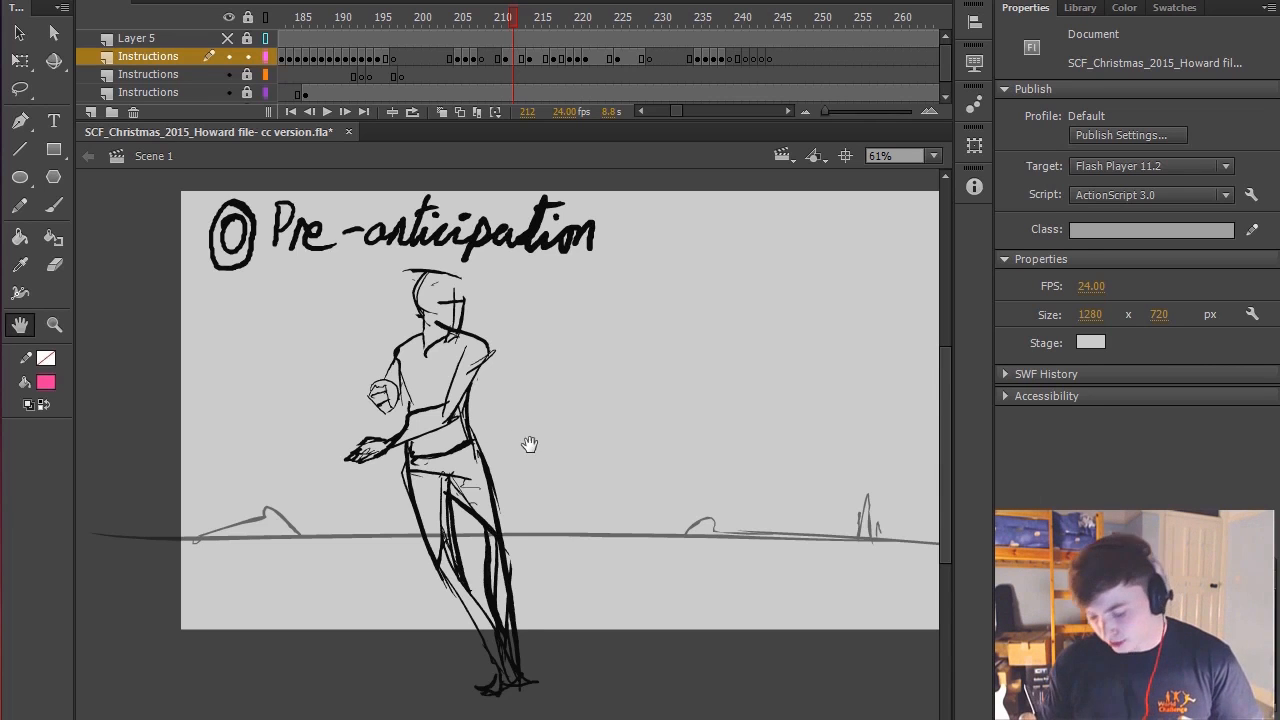
left_click_drag(530, 445, 515, 343)
key("space")
mouse_move(537, 427)
left_mouse_down()
mouse_move(530, 438)
mouse_move(542, 407)
left_mouse_up()
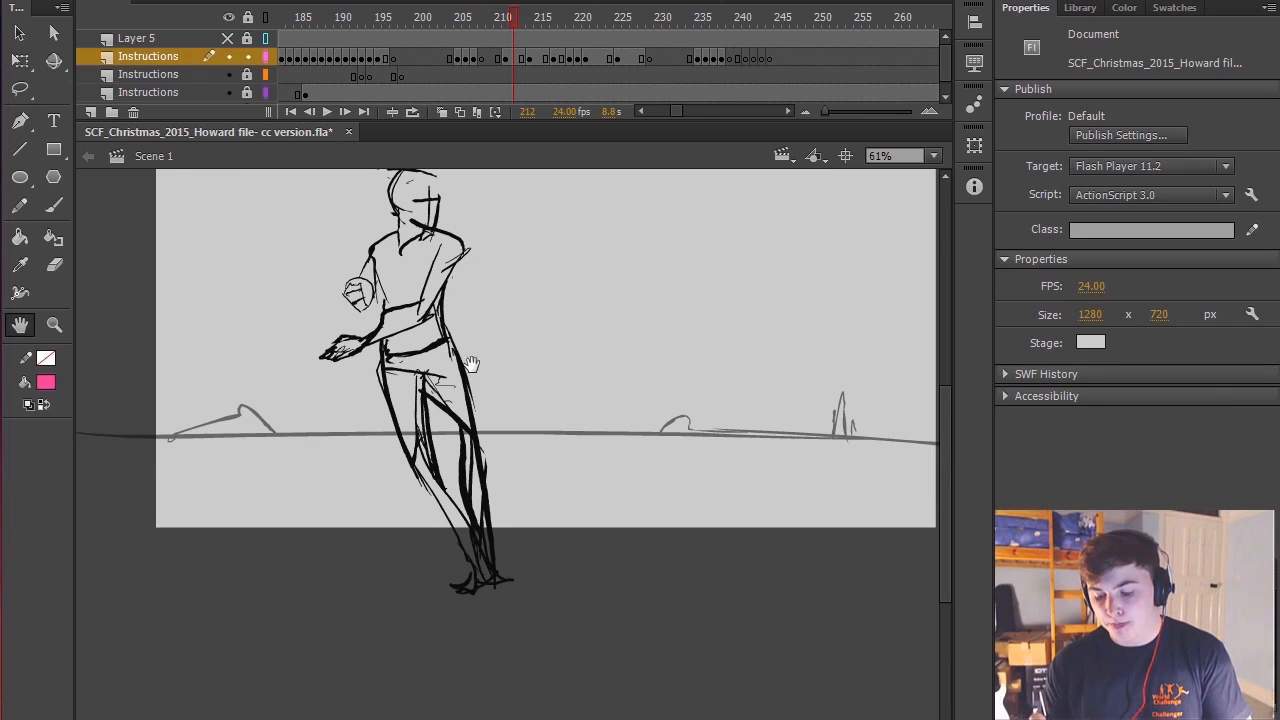
mouse_move(462, 576)
left_mouse_down()
mouse_move(505, 582)
mouse_move(462, 588)
left_mouse_up()
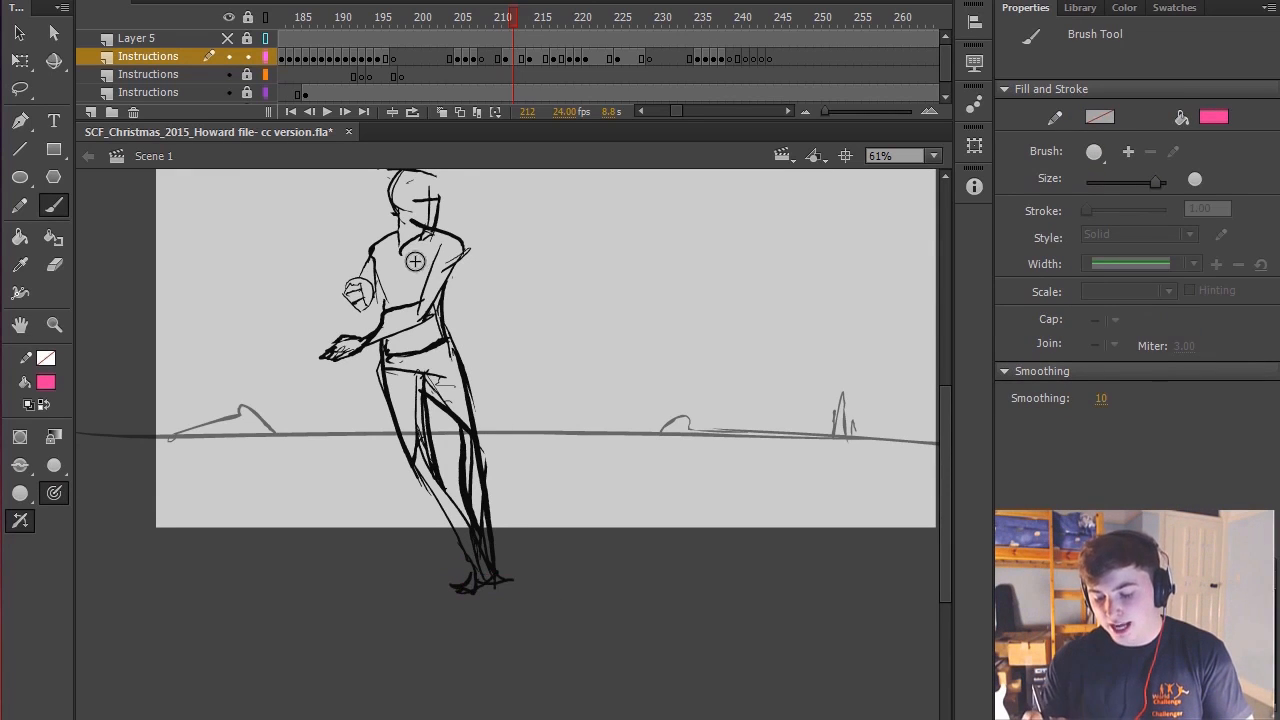
left_click_drag(411, 210, 415, 562)
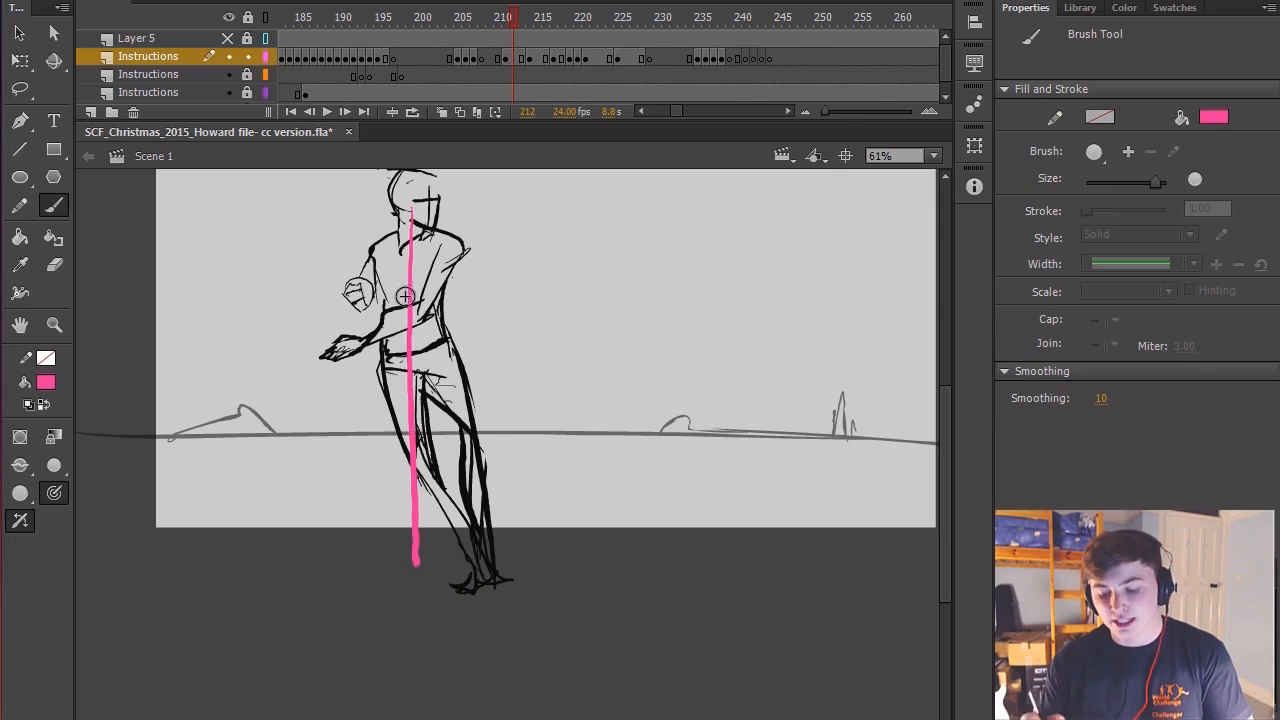
key("ctrl+z")
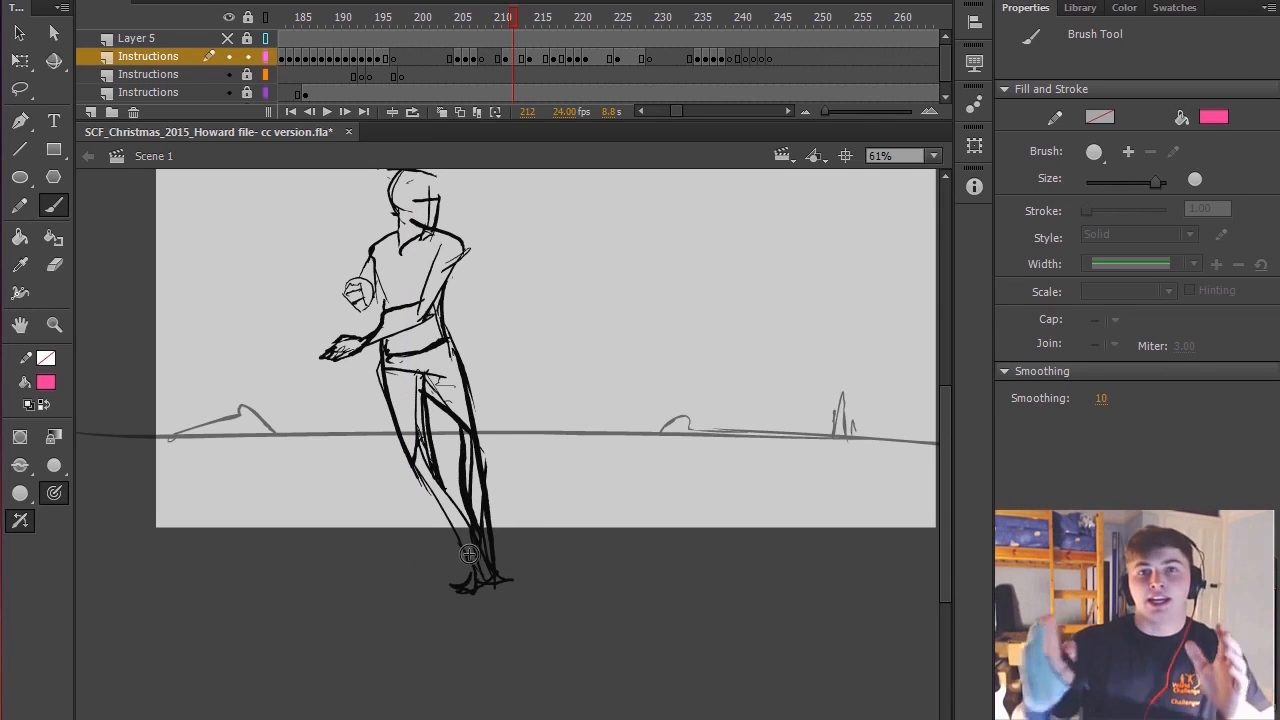
Flip between the Pre-anticipation pose on frames 212 and 213 and the anticipation pose on frame 214 to compare their balance
key("h")
left_click_drag(531, 291, 570, 350)
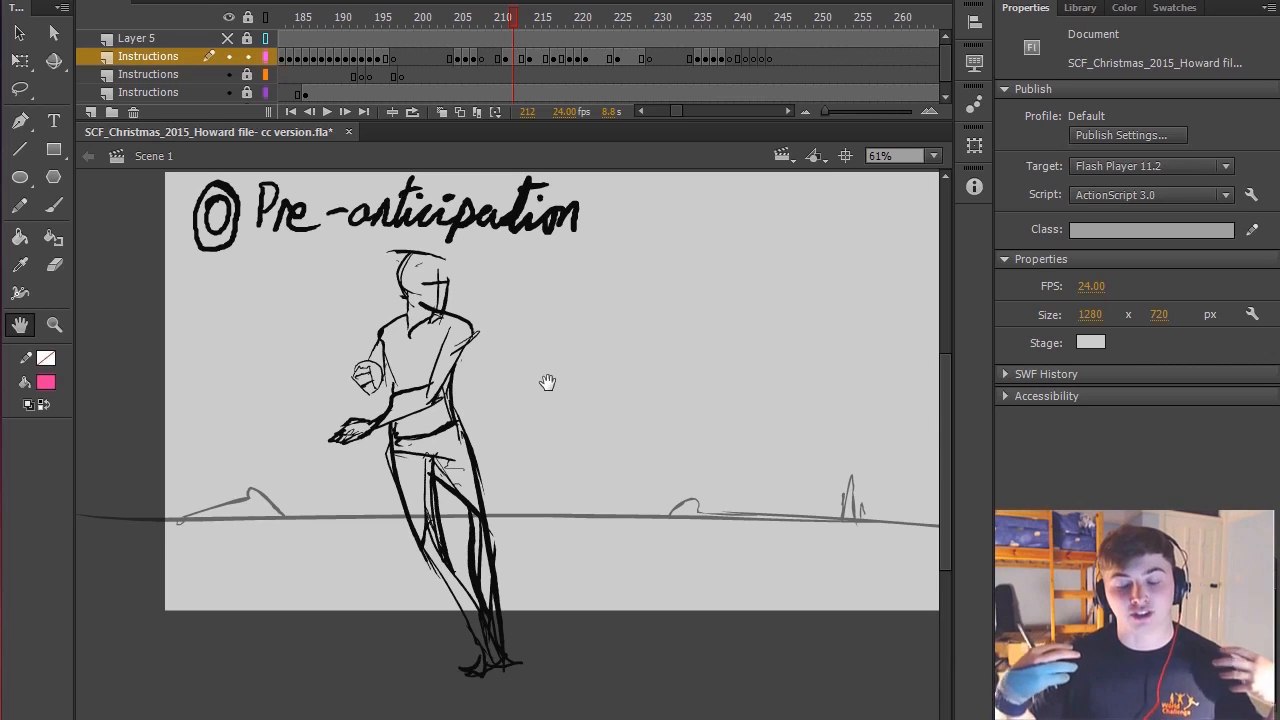
left_click_drag(656, 315, 654, 322)
key("period")
key("period")
key("comma")
key("period")
left_click_drag(632, 366, 685, 265)
Scribble a pink compressed spring beside the anticipation pose on frame 214 and undo it
key("b")
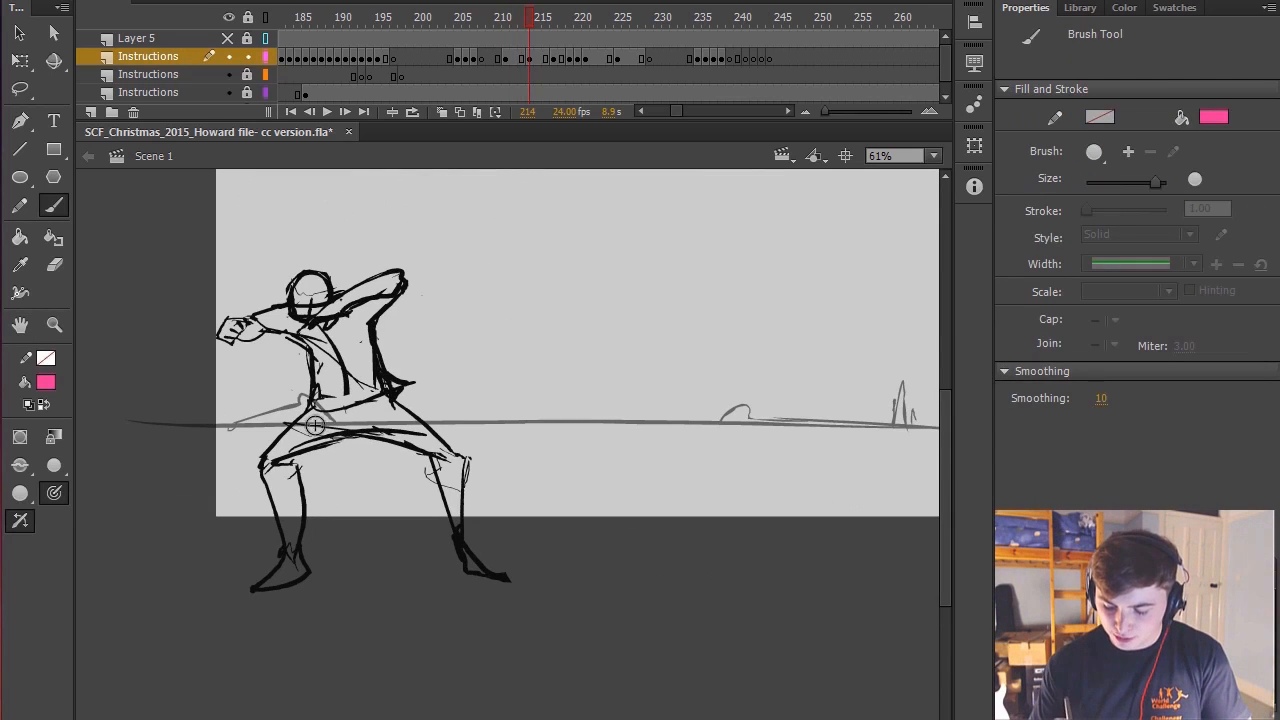
left_click_drag(606, 341, 584, 393)
left_click_drag(667, 396, 672, 430)
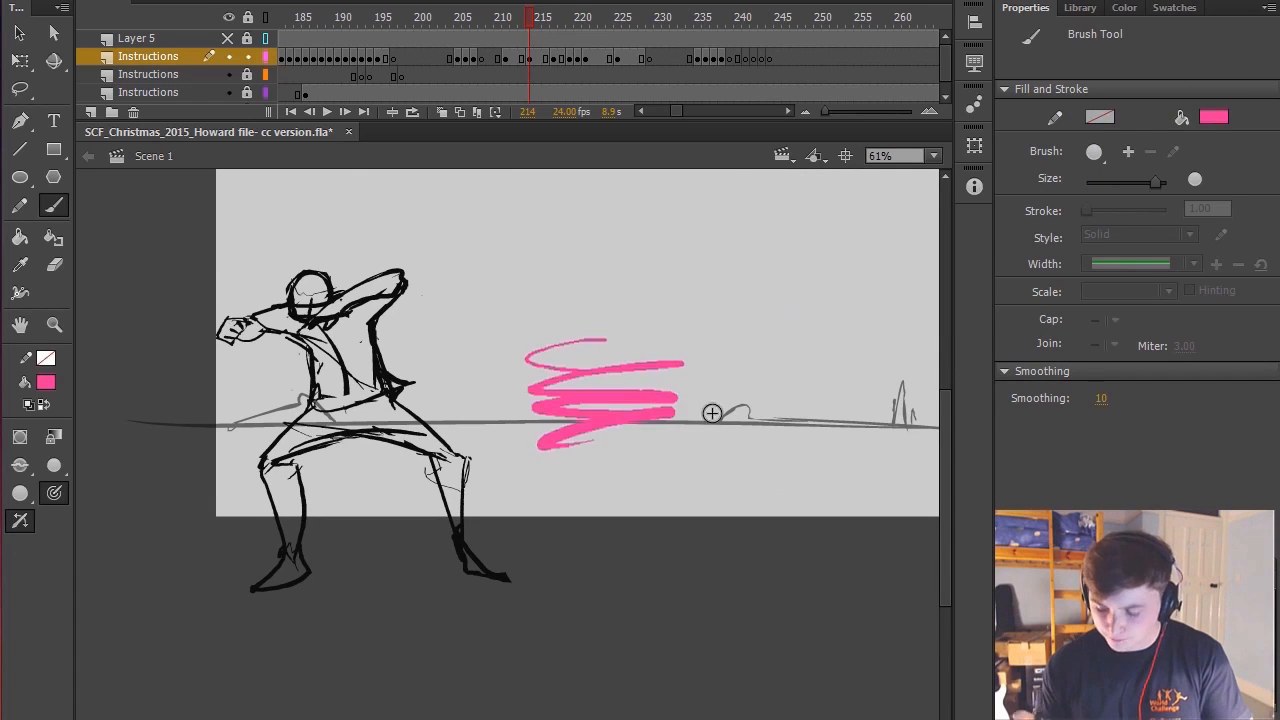
key("ctrl+z")
Trace temporary pink strokes down the back and front legs of the anticipation pose on frame 214
key("space")
left_click_drag(594, 467, 597, 466)
left_click_drag(347, 406, 283, 530)
key("ctrl+z")
mouse_move(398, 405)
left_mouse_down()
mouse_move(486, 434)
mouse_move(455, 545)
left_mouse_up()
left_click_drag(549, 462, 553, 494)
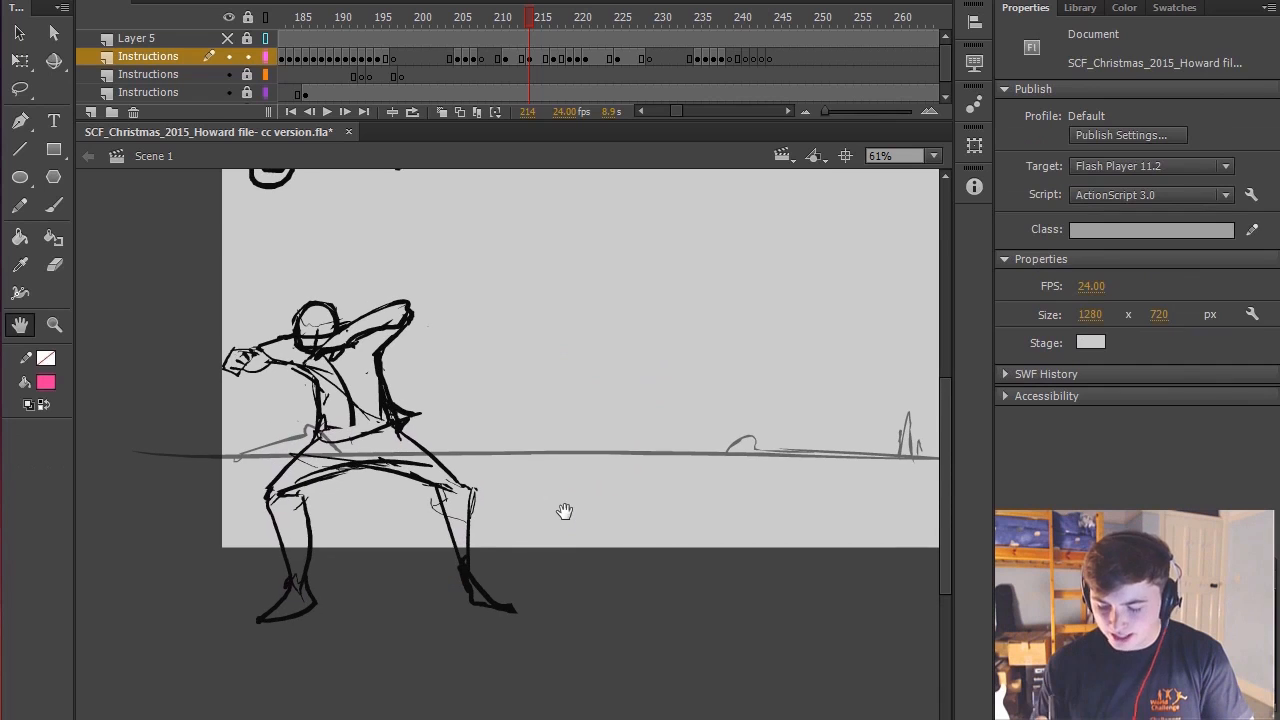
Mark the torso and raised elbow of the anticipation pose on frame 214 with pink strokes and undo them
key("b")
mouse_move(355, 345)
left_mouse_down()
mouse_move(385, 405)
mouse_move(327, 442)
left_mouse_up()
key("ctrl+z")
mouse_move(397, 327)
left_mouse_down()
mouse_move(257, 350)
mouse_move(404, 332)
left_mouse_up()
key("ctrl+z")
Compare the upper body of the Pre-anticipation pose on frame 213 with the anticipation pose on frame 214 up close
key("h")
left_click_drag(311, 292, 324, 353)
scroll(317, 337, "up", 5)
key("b")
key("ctrl+z")
key("h")
left_click_drag(671, 272, 619, 367)
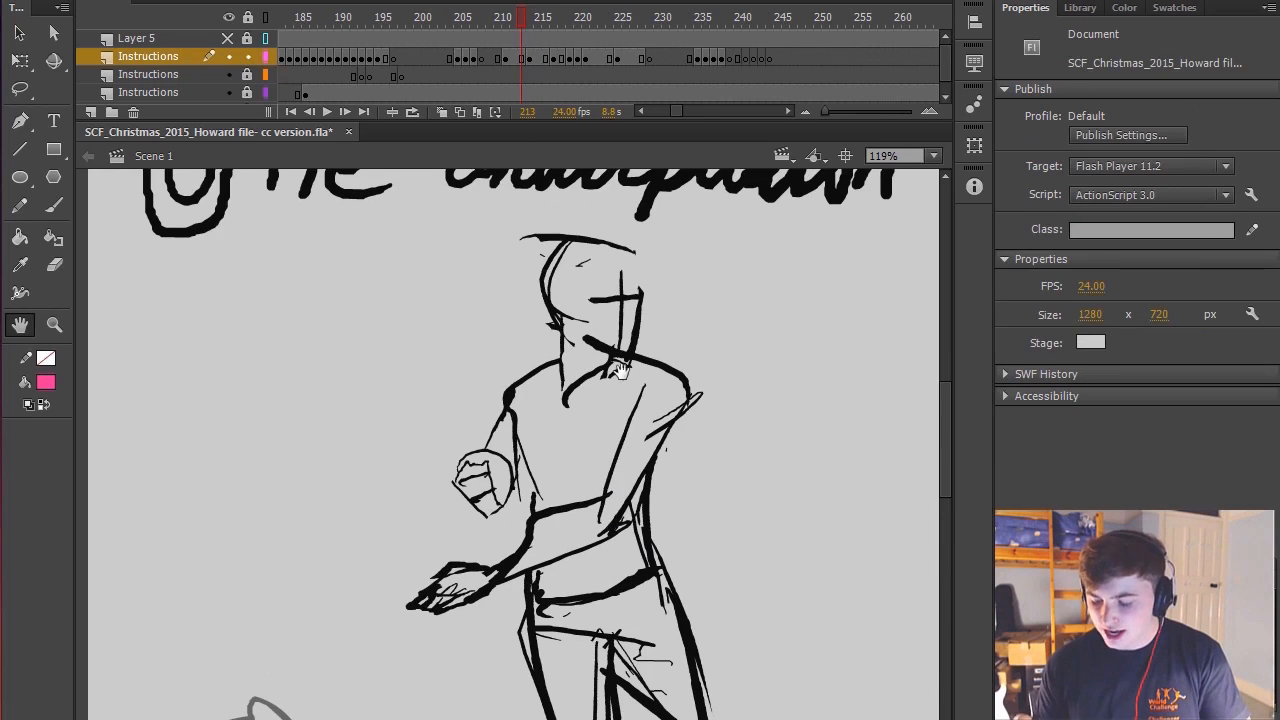
key("b")
key("h")
key(".")
left_click_drag(579, 404, 748, 244)
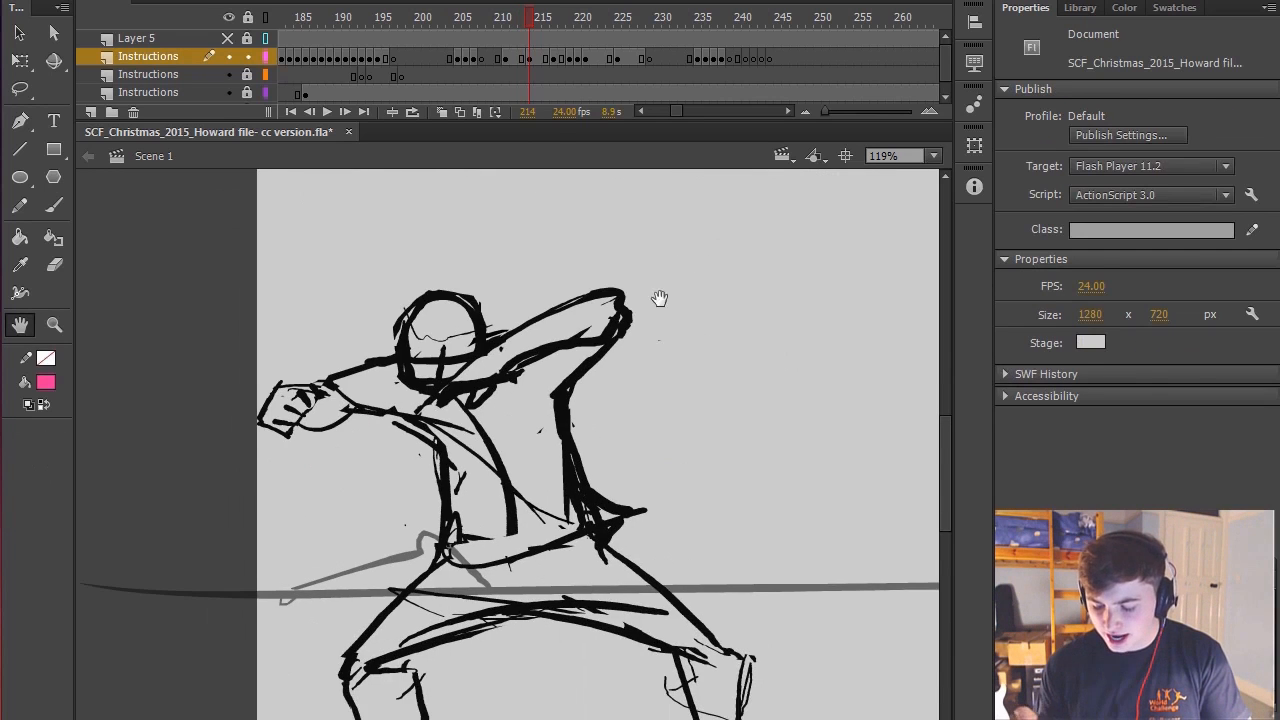
Draw a pink stroke from the chin toward the raised elbow of the anticipation pose on frame 214 and undo it
key("b")
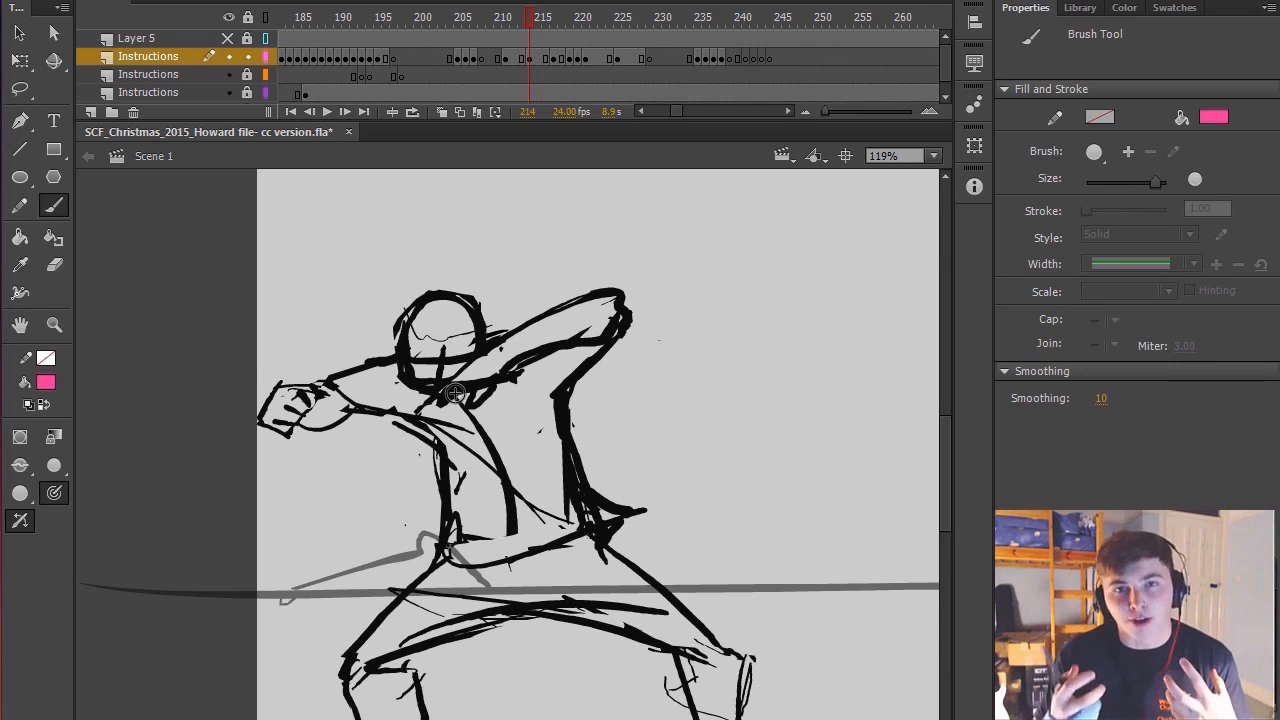
left_click_drag(455, 393, 600, 349)
key("ctrl+z")
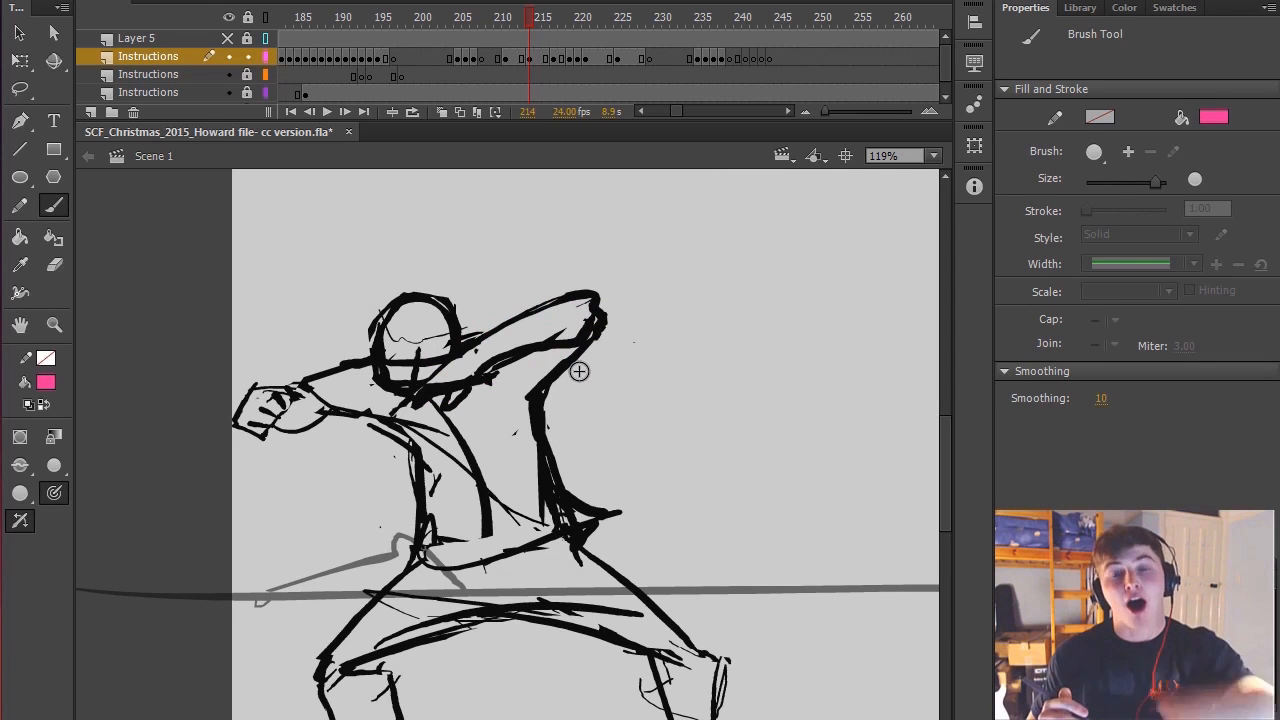
key("space")
left_click_drag(608, 363, 595, 369)
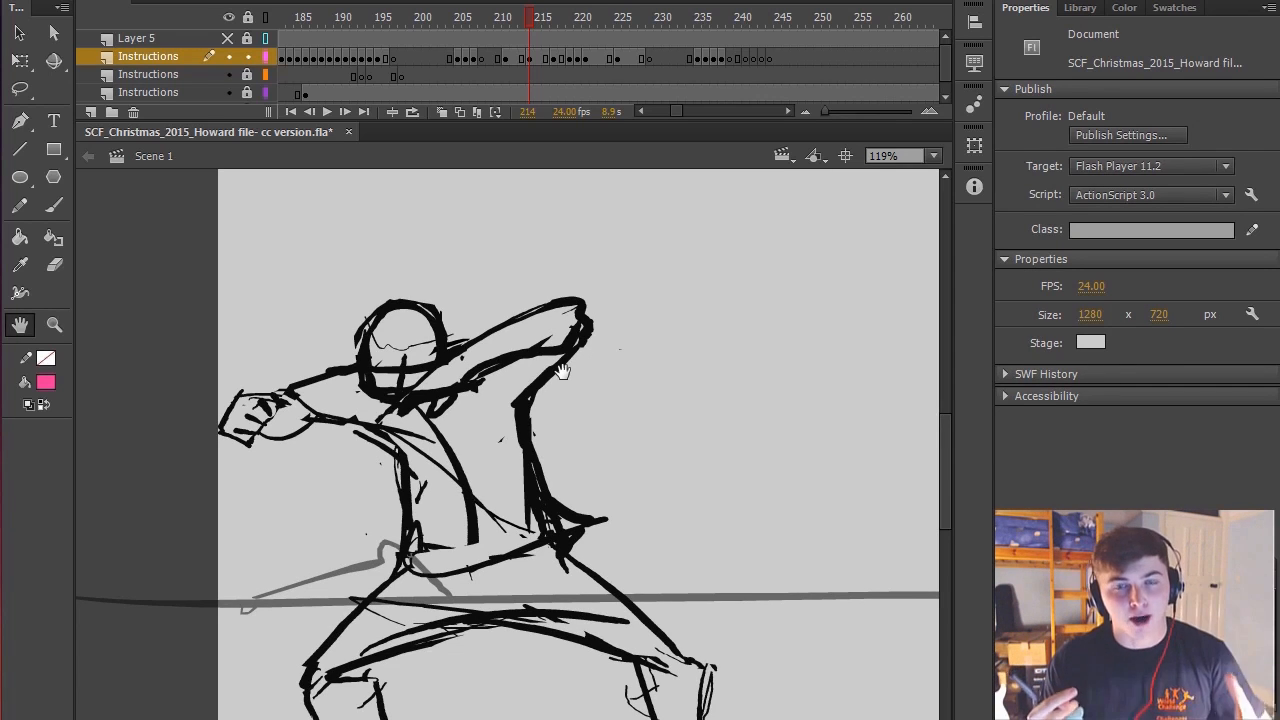
mouse_move(617, 366)
left_mouse_down()
mouse_move(614, 408)
mouse_move(610, 380)
left_mouse_up()
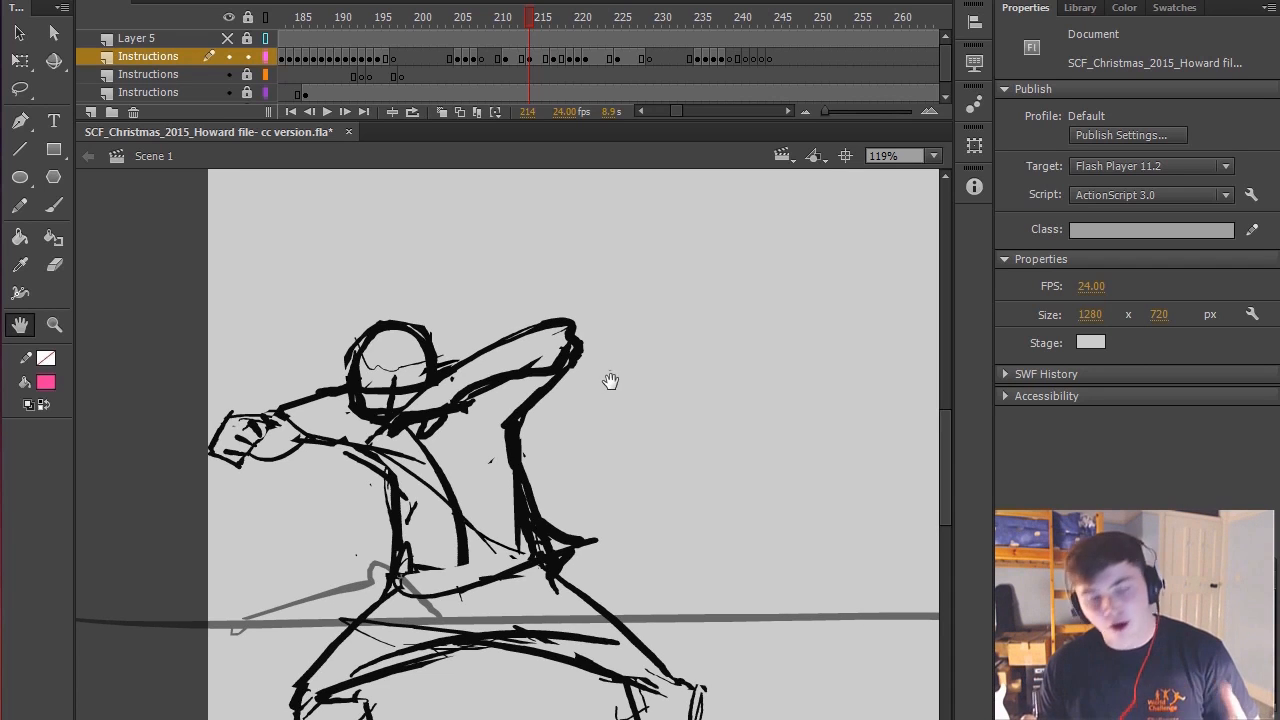
mouse_move(717, 374)
left_mouse_down()
mouse_move(715, 325)
mouse_move(654, 334)
mouse_move(645, 410)
left_mouse_up()
key("b")
key("h")
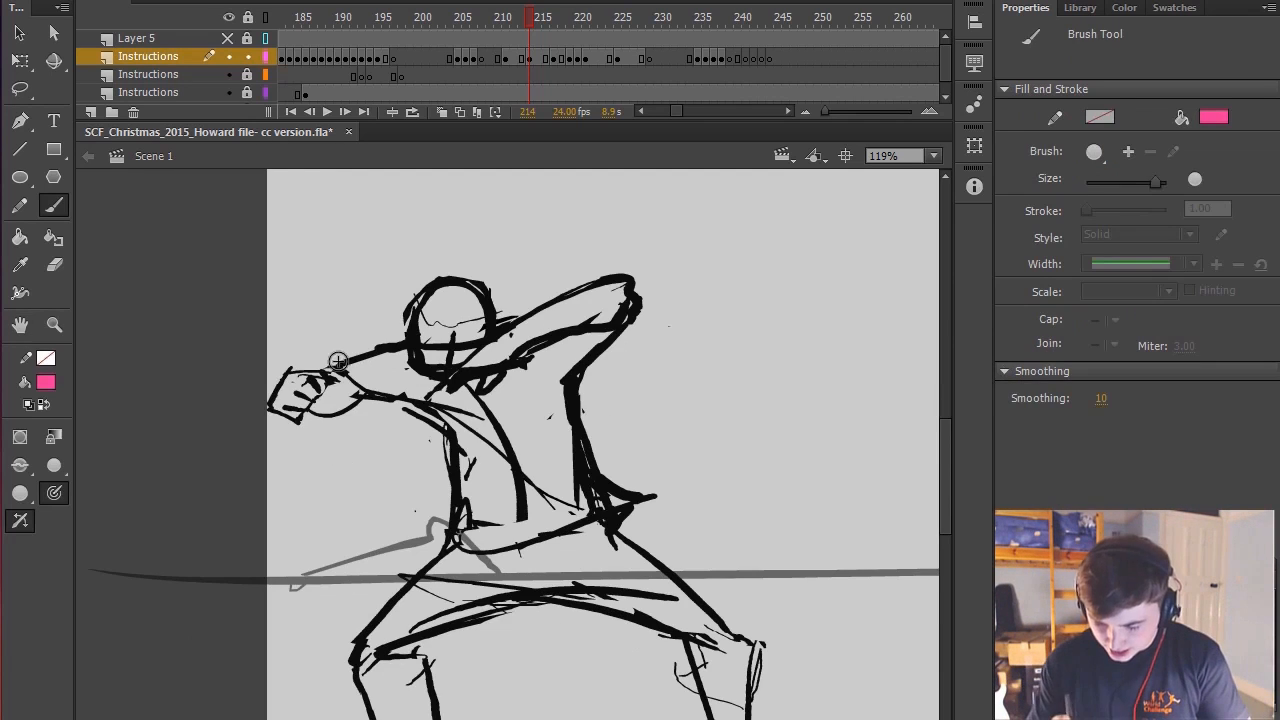
Mark the wrist of the drawn-back arm on frame 214 in pink and undo the mark
left_click_drag(338, 361, 359, 396)
key("ctrl+z")
key("space")
left_click_drag(663, 366, 533, 352)
scroll(620, 363, "down", 1)
left_click_drag(620, 363, 666, 479)
Flip between frames 213 and 214, mark the Pre-anticipation fist on frame 213 in pink, and undo the mark
key("comma")
key("period")
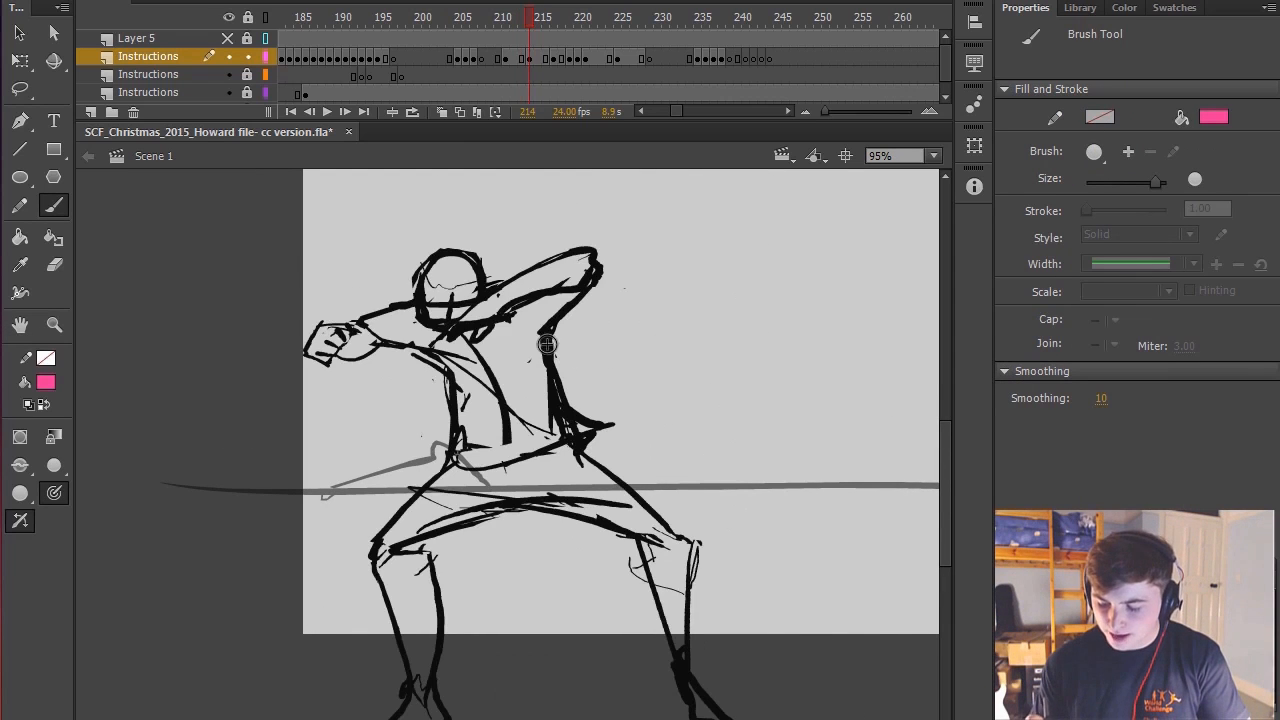
key("comma")
left_click_drag(627, 248, 623, 297)
key("ctrl+z")
Mark the anticipation fist on frame 214 in pink with a backward-pointing arrow beneath it, and undo the marks
key("period")
mouse_move(342, 331)
left_mouse_down()
mouse_move(354, 349)
mouse_move(315, 366)
left_mouse_up()
key("space")
left_click_drag(523, 387, 513, 423)
key("ctrl+z")
mouse_move(737, 301)
left_mouse_down()
mouse_move(678, 355)
mouse_move(709, 417)
left_mouse_up()
key("comma")
key("period")
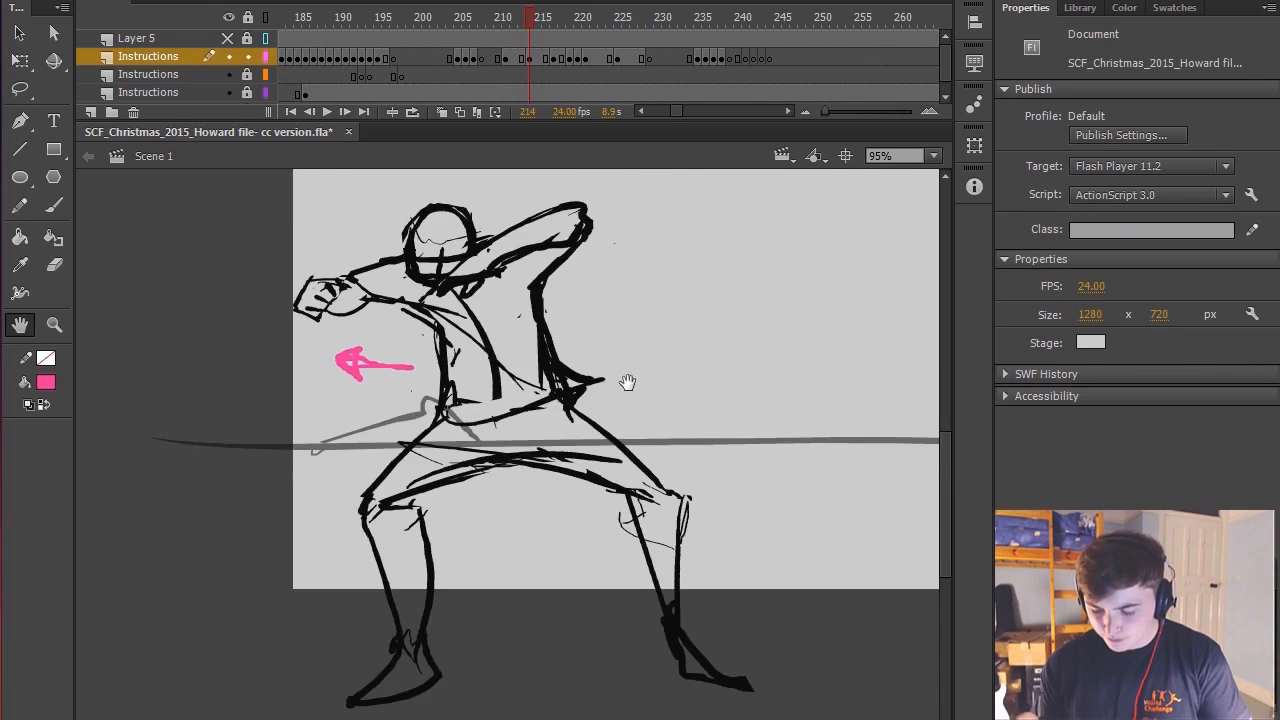
left_click_drag(627, 383, 601, 439)
key("ctrl+z")
Compare the whole Pre-anticipation pose on frame 212 with the whole anticipation pose on frame 214
left_click_drag(598, 367, 549, 458)
scroll(547, 455, "down", 3)
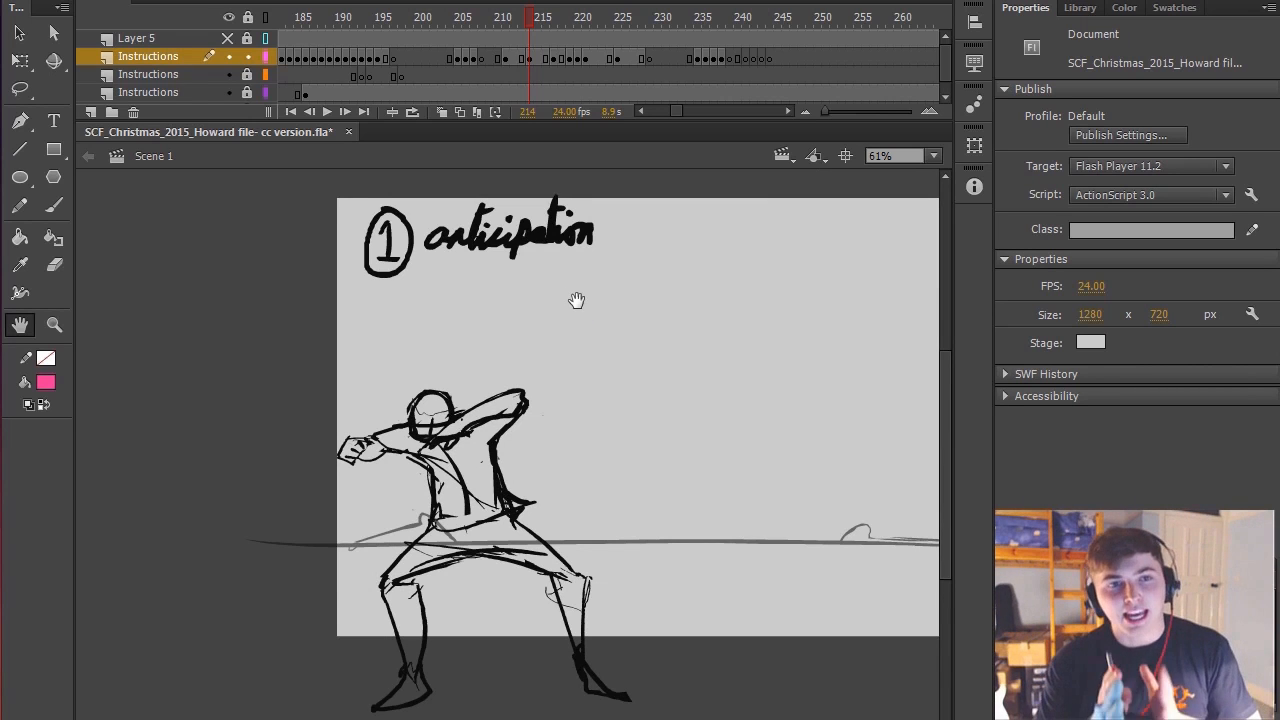
key("comma")
key("comma")
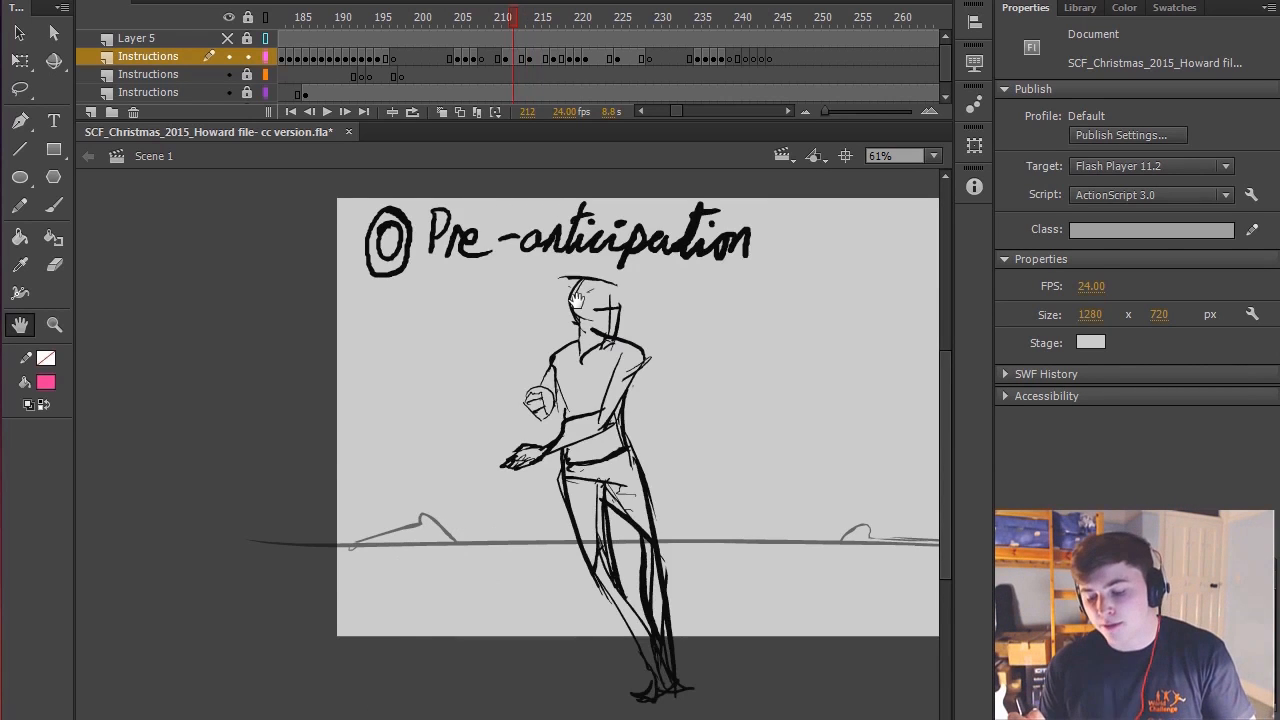
key("period")
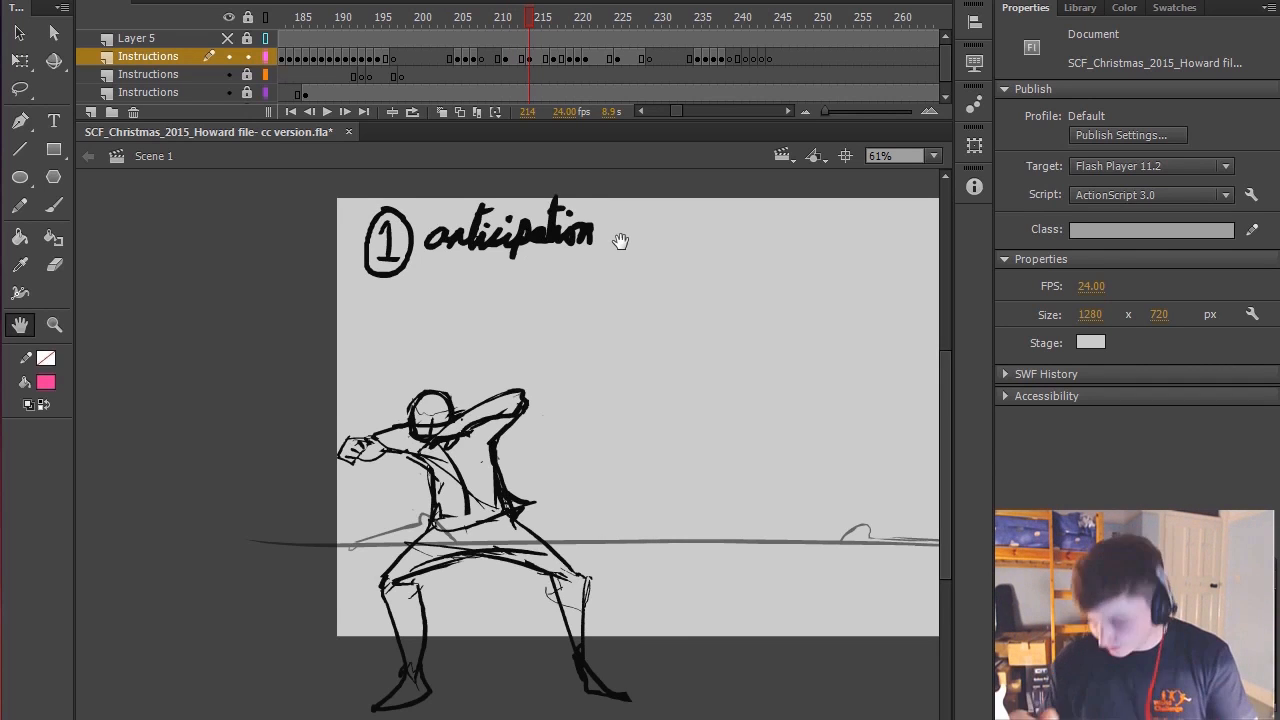
Flip through the frames following 214 to examine how the anticipation pose continues
scroll(634, 329, "down", 3)
left_click_drag(649, 305, 648, 347)
key("period")
key("period")
key("period")
scroll(471, 451, "up", 2)
key("comma")
key("period")
Add temporary pink strokes around the crouching pose and undo them
key("b")
left_click_drag(538, 294, 551, 327)
left_click_drag(570, 447, 613, 430)
left_click_drag(695, 404, 752, 395)
key("ctrl+z")
Mark the drawn-back forearm of the crouching pose on frame 216 in pink and undo the mark
key("h")
mouse_move(709, 346)
left_mouse_down()
mouse_move(674, 400)
mouse_move(704, 336)
left_mouse_up()
left_click_drag(617, 437, 760, 329)
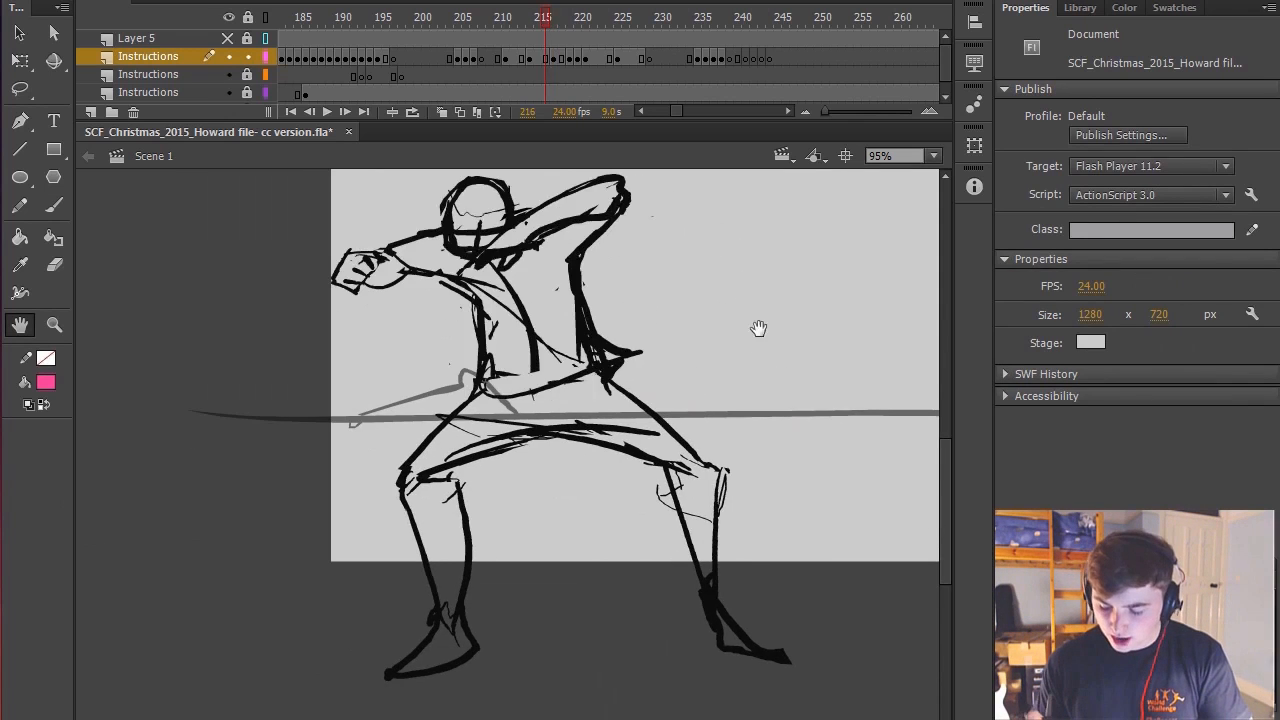
key("b")
left_click_drag(393, 244, 384, 250)
key("ctrl+z")
Draw a pink stroke from the hip down the back leg of the crouching pose and undo it
key("h")
mouse_move(803, 356)
left_mouse_down()
mouse_move(769, 366)
mouse_move(793, 343)
left_mouse_up()
left_click_drag(680, 407, 679, 402)
key("b")
left_click_drag(503, 349, 449, 589)
key("ctrl+z")
Go to frame 217 and examine the head and outstretched back arm of the pose
key("h")
left_click_drag(727, 457, 678, 451)
key("b")
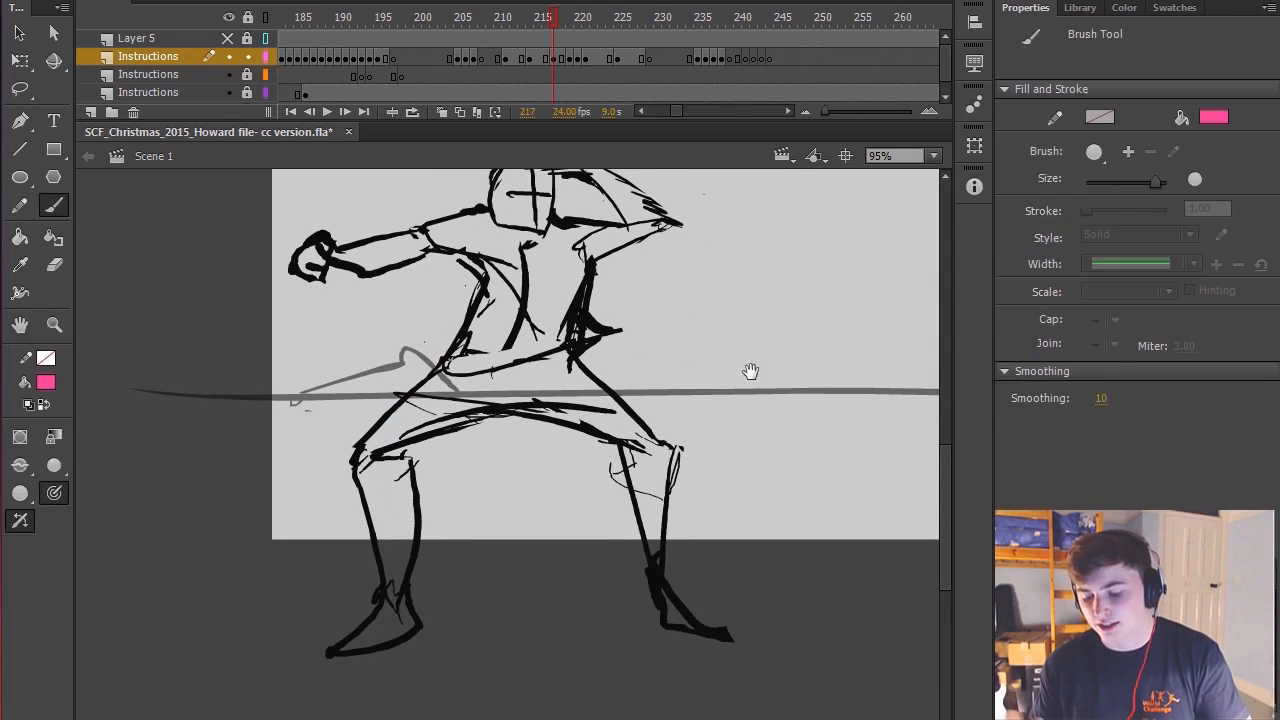
key("h")
left_click_drag(722, 415, 631, 471)
left_click_drag(688, 289, 577, 440)
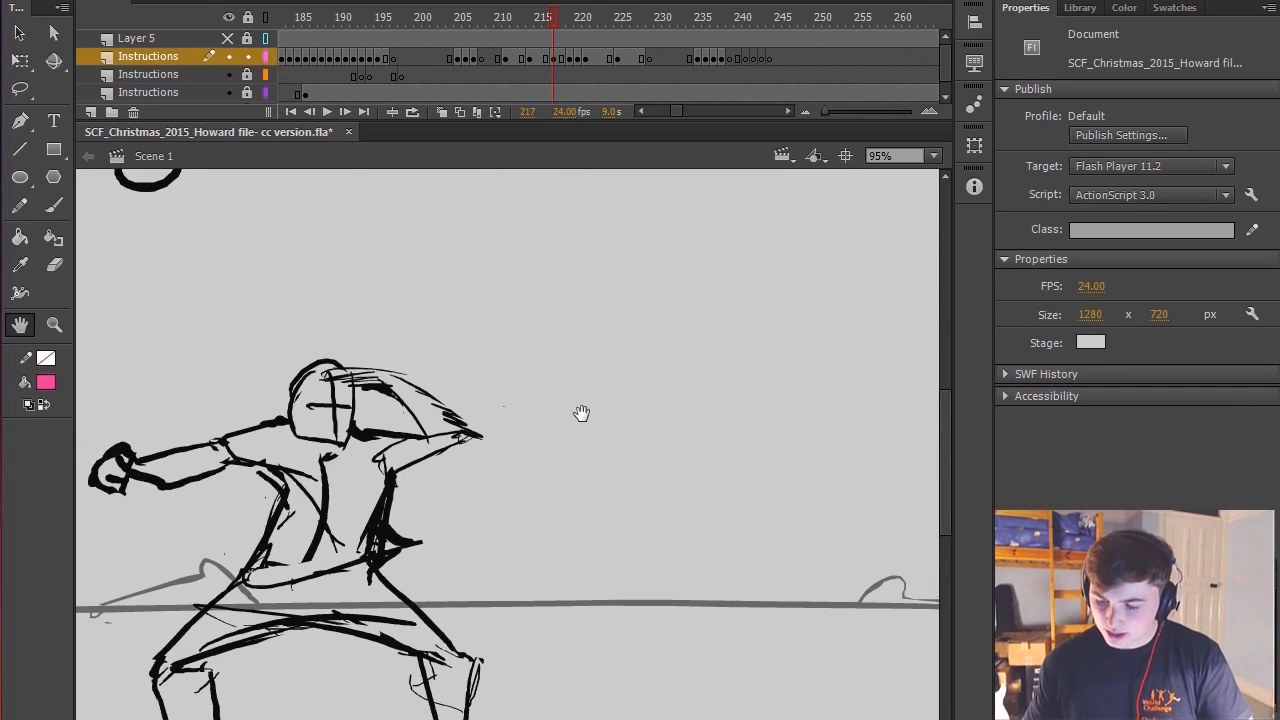
Go to frame 219 and examine the leaning Whip / body first pose and its trailing arm
scroll(579, 425, "down", 3)
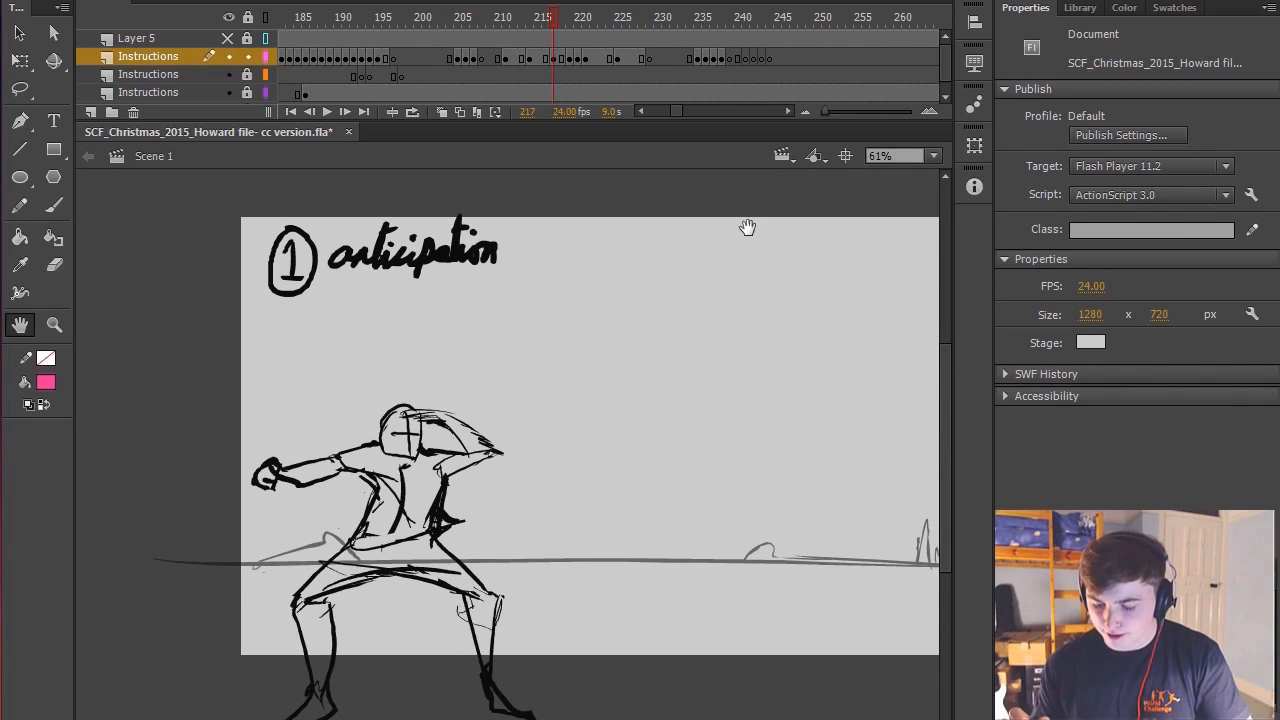
key("period")
key("period")
left_click_drag(728, 325, 707, 288)
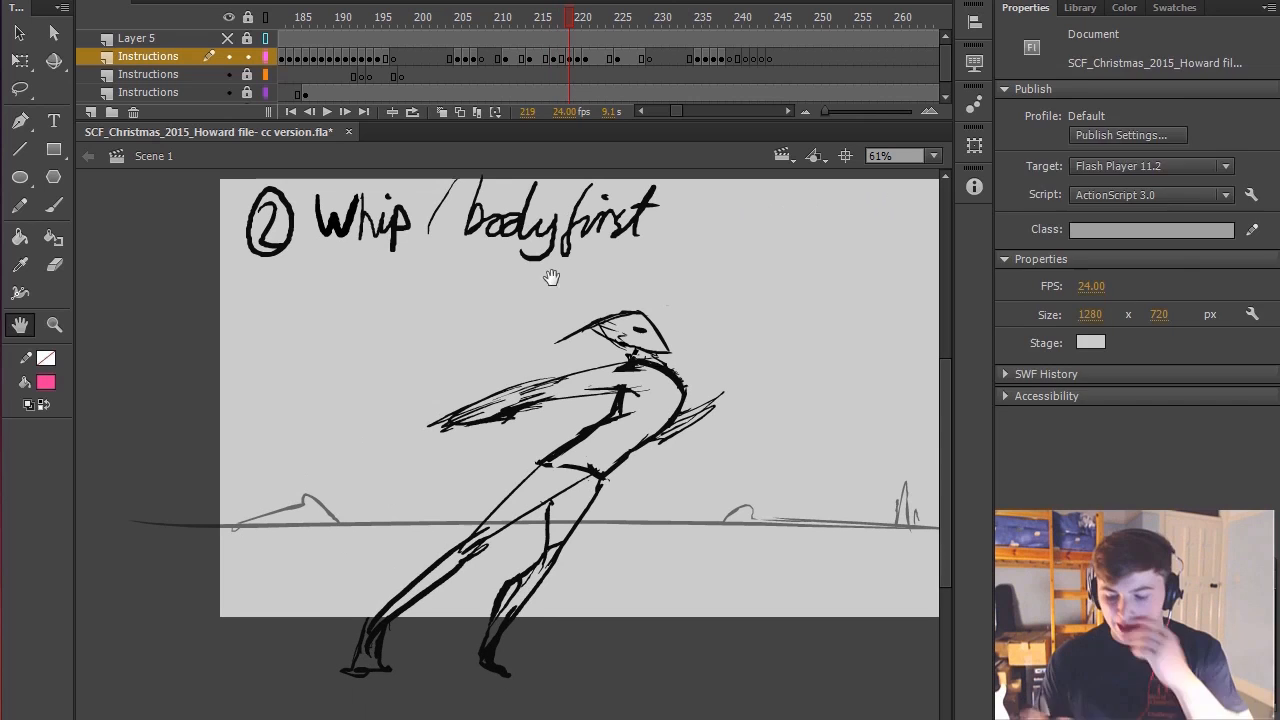
key("b")
key("h")
left_click_drag(715, 320, 646, 343)
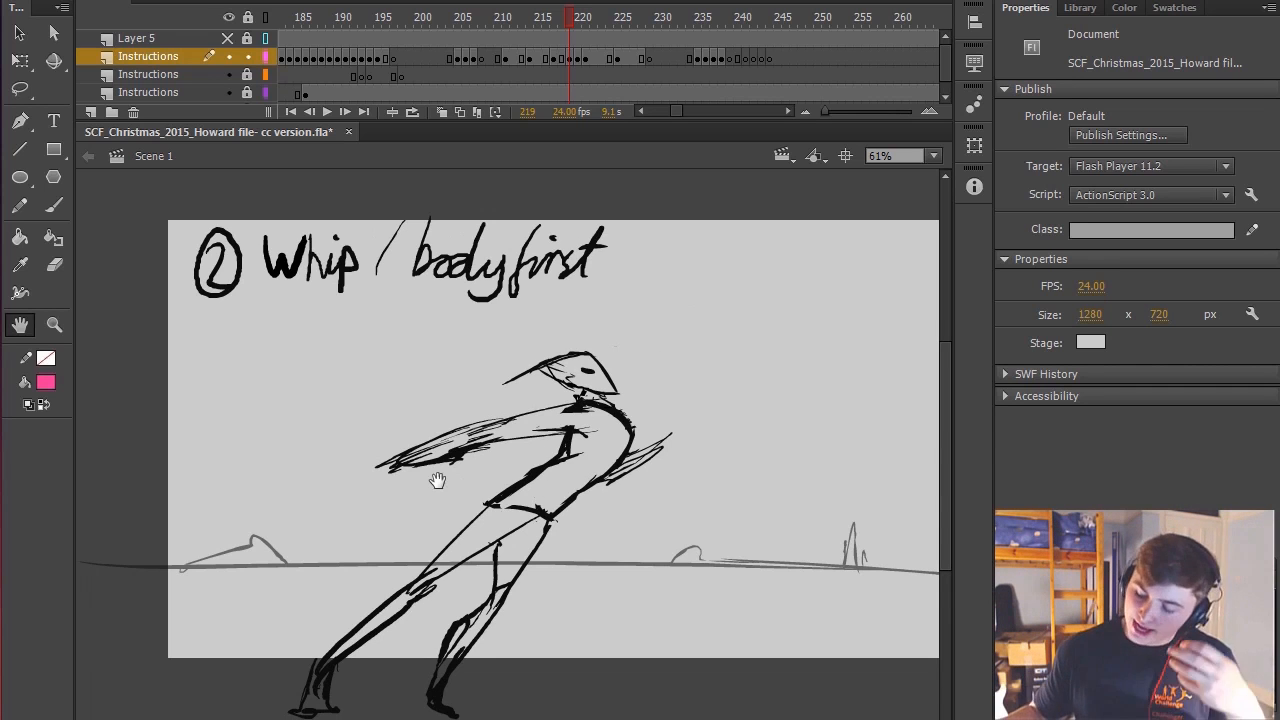
scroll(437, 479, "up", 1)
left_click_drag(722, 299, 777, 232)
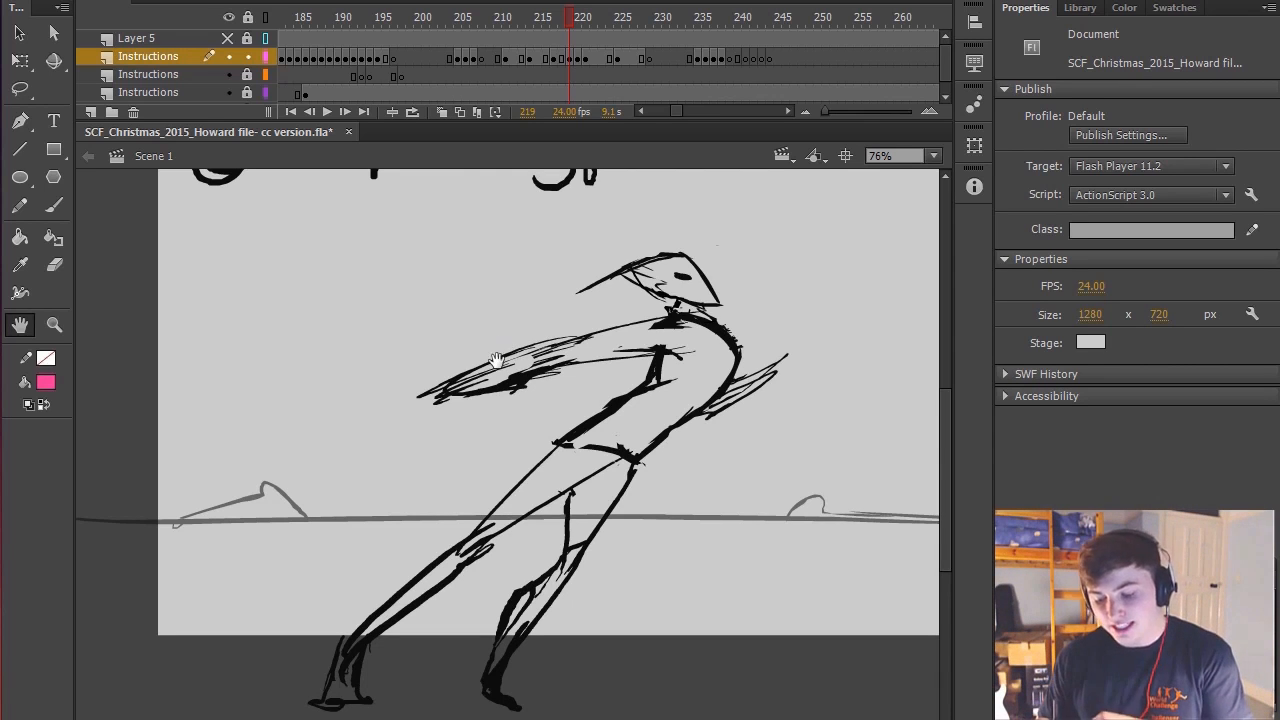
left_click_drag(578, 27, 568, 22)
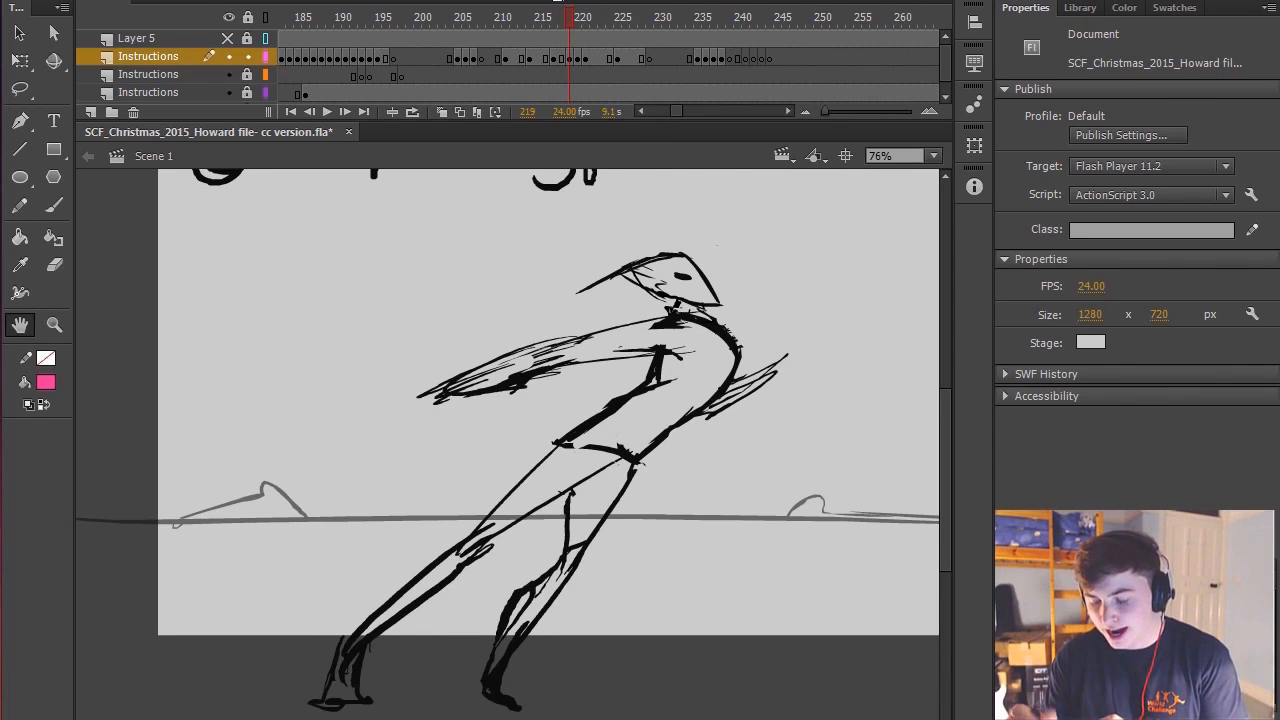
Draw temporary pink strokes along the trailing arm of the frame 219 pose and undo them all
key("b")
left_click_drag(665, 318, 298, 428)
left_click_drag(457, 394, 668, 358)
left_click_drag(670, 355, 499, 375)
mouse_move(414, 388)
left_mouse_down()
mouse_move(360, 402)
mouse_move(400, 384)
left_mouse_up()
key("space")
left_click_drag(619, 395, 613, 398)
key("ctrl+z")
key("ctrl+z")
key("ctrl+z")
key("ctrl+z")
key("ctrl+z")
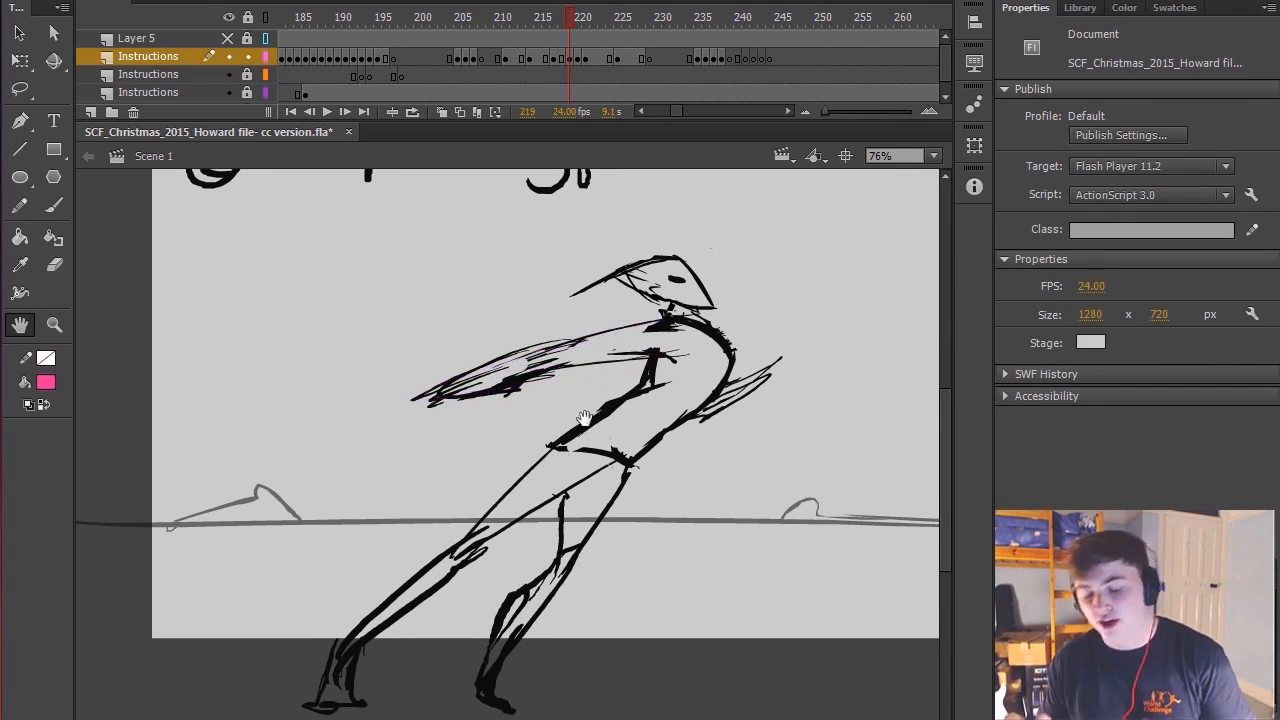
Mark the drawn-back fist on frame 218 in pink, undo the mark and return to frame 219
key("b")
key("comma")
mouse_move(195, 420)
left_mouse_down()
mouse_move(186, 409)
mouse_move(200, 392)
left_mouse_up()
key("ctrl+z")
key("period")
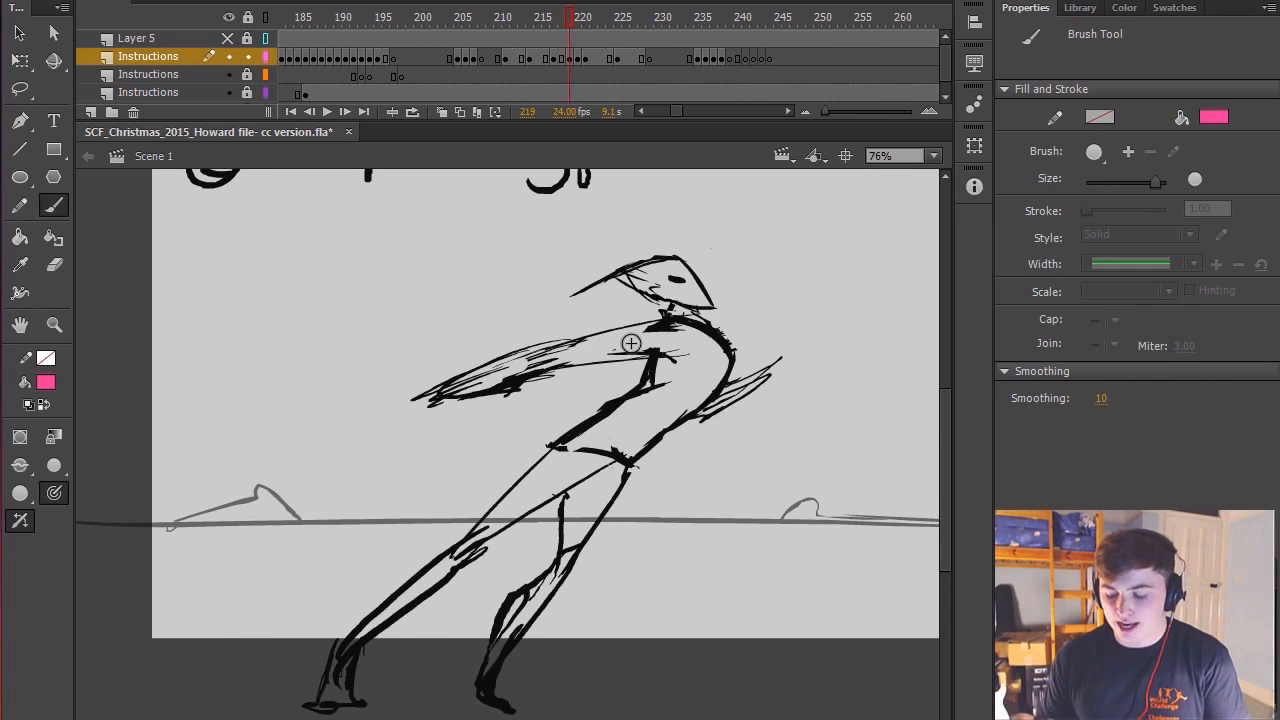
Draw a pink line of action from the head through the torso to the back leg on frame 219 and undo it
left_click_drag(565, 314, 589, 508)
key("ctrl+z")
left_click_drag(633, 255, 460, 598)
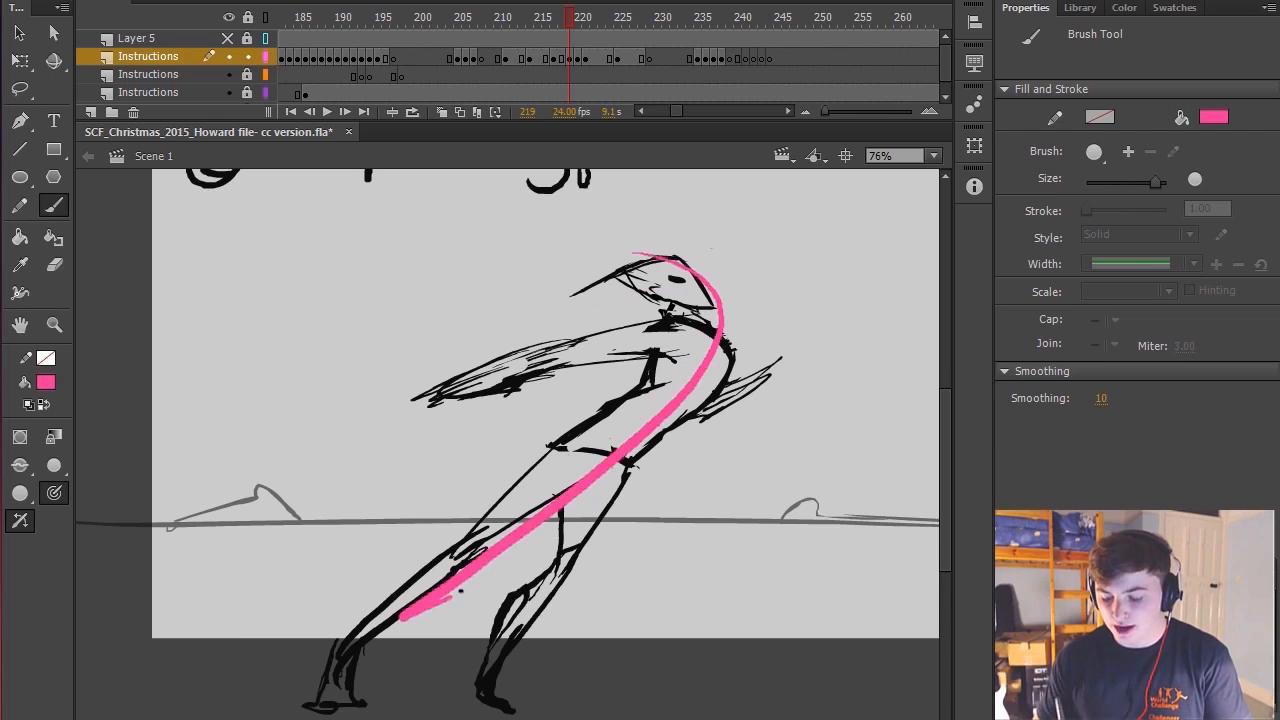
key("ctrl+z")
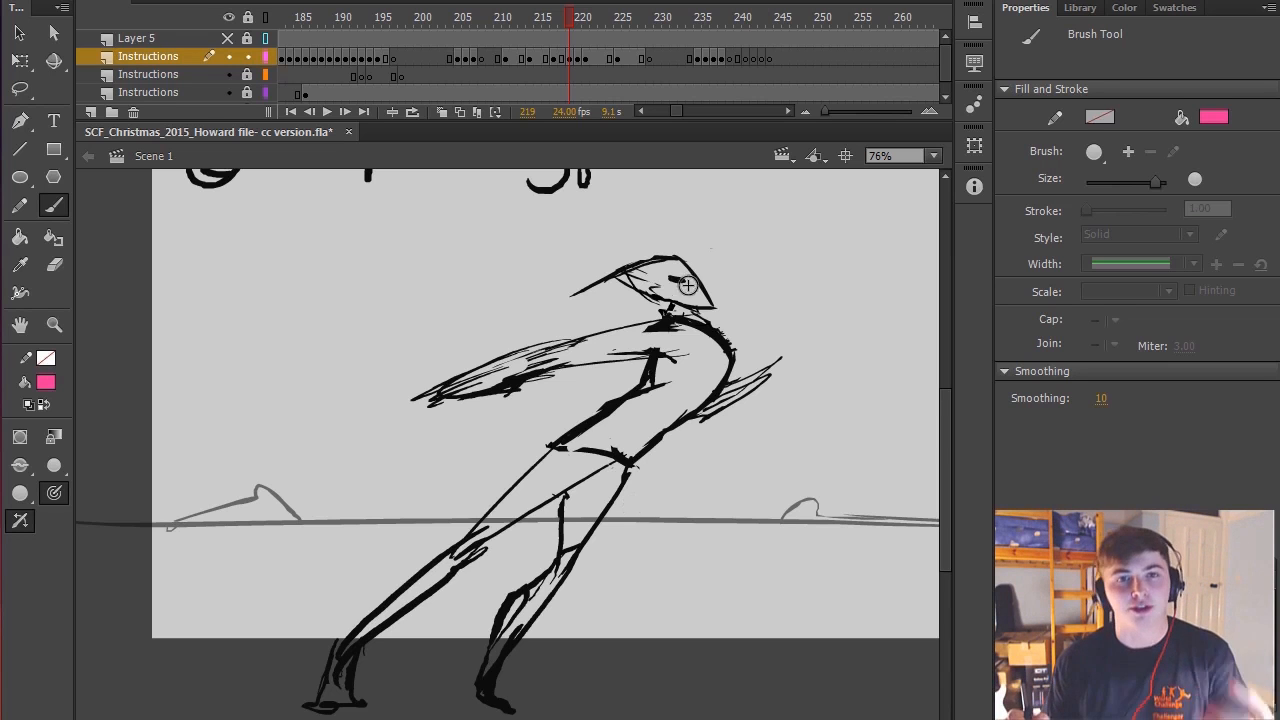
Sketch temporary pink strokes in the empty area beside the crouching pose on frame 218
key("h")
left_click_drag(755, 385, 762, 330)
key("comma")
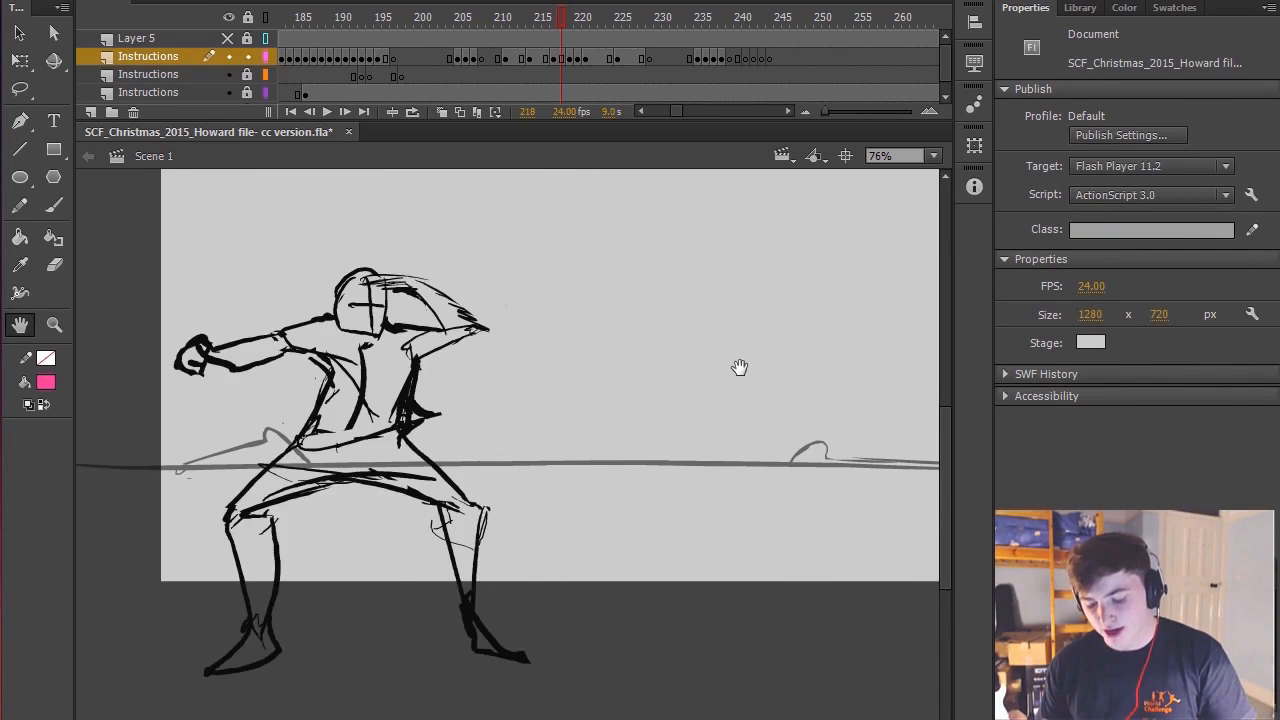
left_click_drag(730, 384, 754, 328)
key("space")
mouse_move(620, 469)
left_mouse_down()
mouse_move(580, 445)
mouse_move(498, 461)
left_mouse_up()
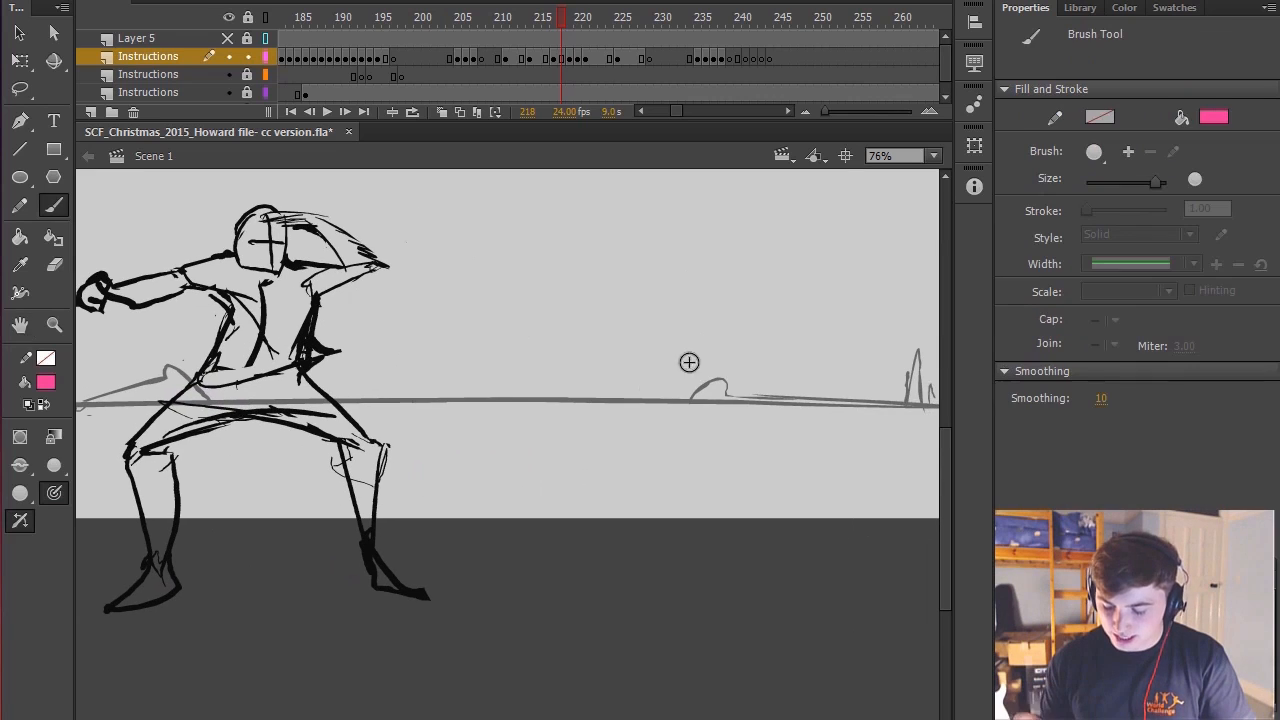
mouse_move(560, 353)
left_mouse_down()
mouse_move(623, 451)
mouse_move(600, 375)
left_mouse_up()
mouse_move(542, 430)
left_mouse_down()
mouse_move(496, 368)
mouse_move(555, 538)
left_mouse_up()
left_click_drag(607, 428, 642, 553)
key("ctrl+z")
left_click_drag(602, 430, 606, 522)
mouse_move(510, 472)
left_mouse_down()
mouse_move(603, 466)
mouse_move(589, 477)
left_mouse_up()
mouse_move(466, 372)
left_mouse_down()
mouse_move(540, 560)
mouse_move(684, 556)
left_mouse_up()
mouse_move(657, 457)
left_mouse_down()
mouse_move(476, 580)
mouse_move(853, 260)
left_mouse_up()
left_click_drag(470, 596, 906, 271)
Lasso the pink sketch beside the crouching pose and delete it
key("l")
mouse_move(875, 318)
left_mouse_down()
mouse_move(286, 366)
mouse_move(978, 303)
mouse_move(880, 318)
left_mouse_up()
key("Delete")
Make brief pink marks on the poses of frames 218 and 219 and undo each one
left_click_drag(264, 369, 509, 381)
key("b")
mouse_move(370, 268)
left_mouse_down()
mouse_move(394, 291)
mouse_move(352, 285)
left_mouse_up()
key("ctrl+z")
key("period")
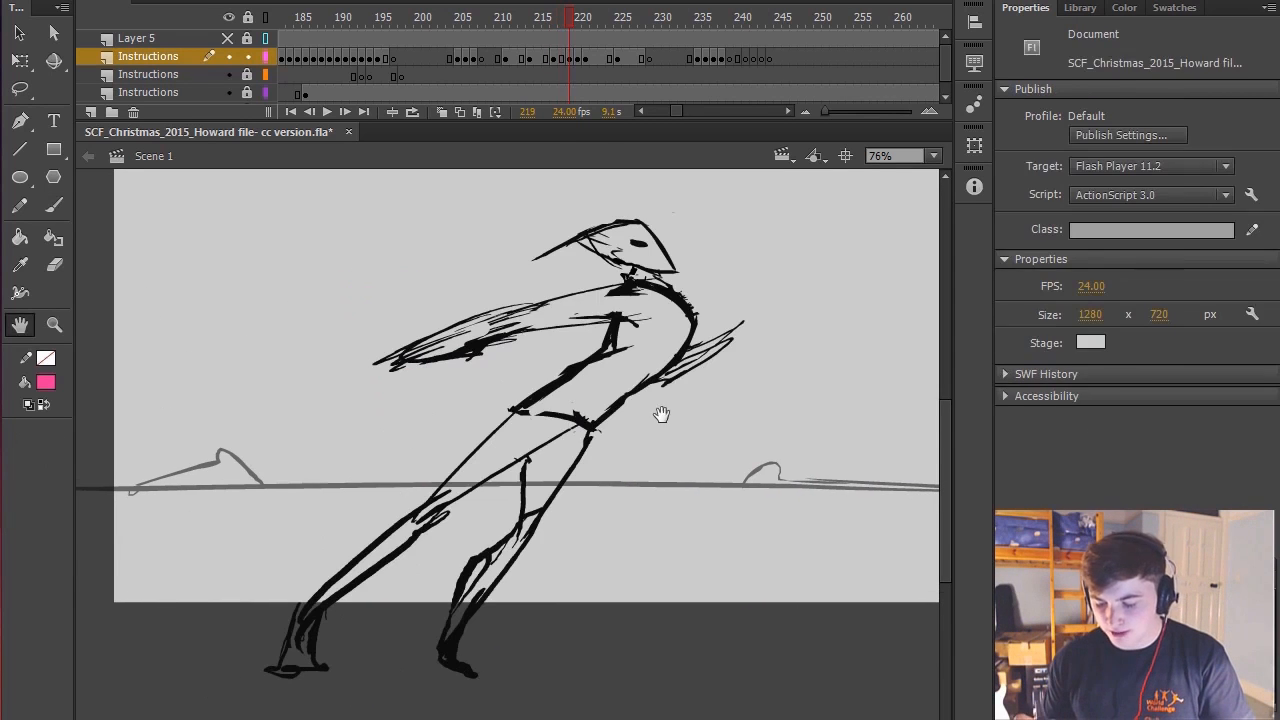
mouse_move(495, 303)
left_mouse_down()
mouse_move(640, 236)
mouse_move(688, 370)
mouse_move(625, 400)
left_mouse_up()
key("ctrl+z")
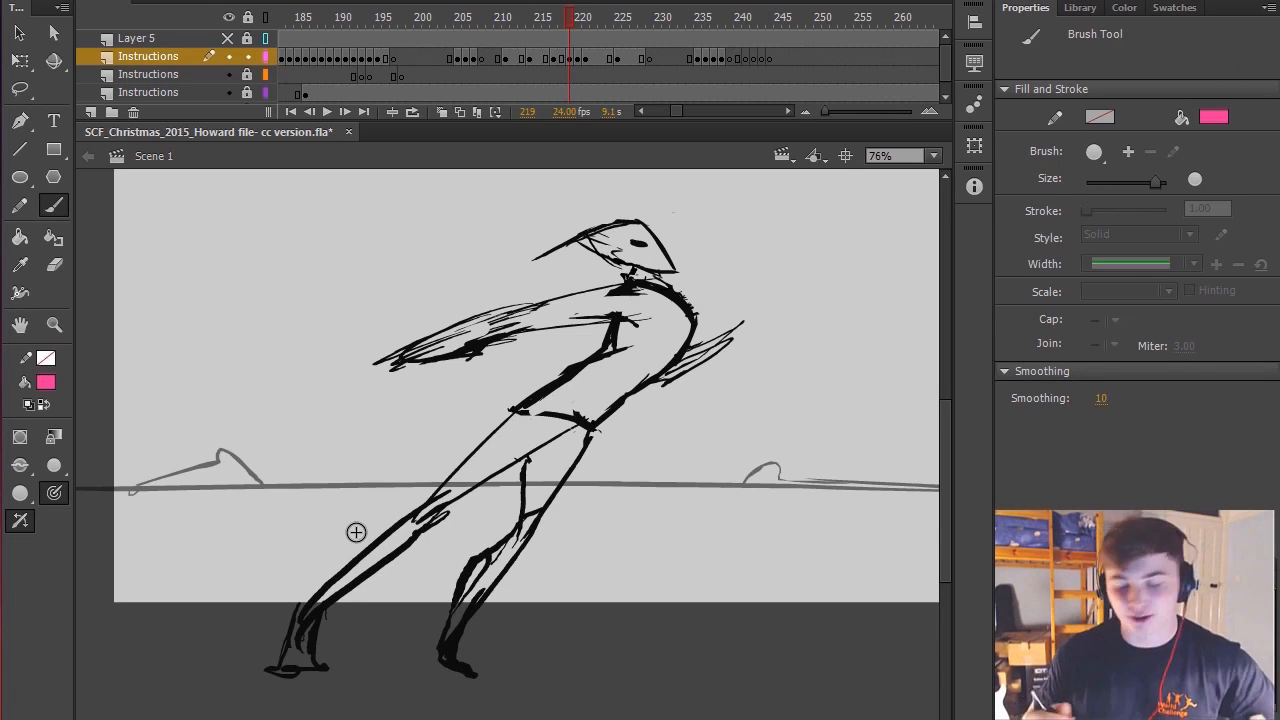
Compare frames 218 and 219, mark the chest and head of the leaning pose in pink and undo the marks
key("h")
left_click_drag(766, 360, 780, 351)
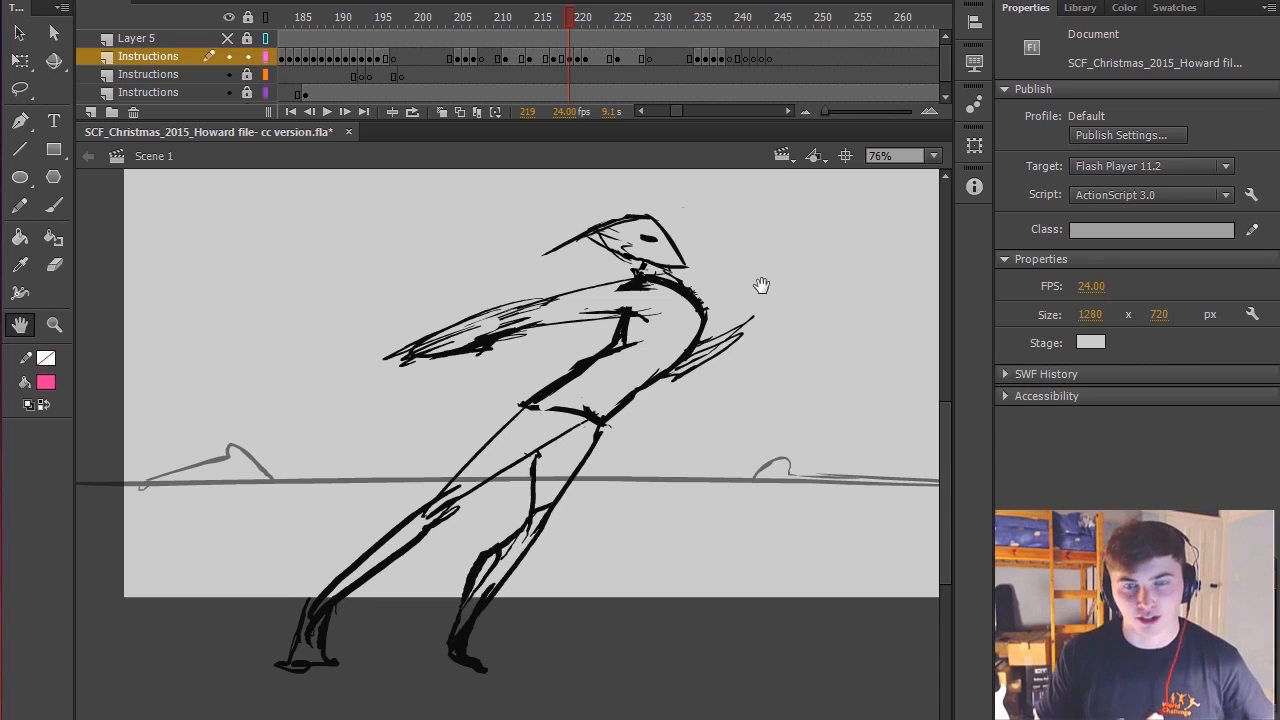
left_click_drag(721, 275, 752, 296)
key("comma")
key("period")
key("b")
left_click_drag(671, 328, 706, 318)
key("ctrl+z")
key("ctrl+z")
left_click_drag(678, 222, 690, 226)
key("ctrl+z")
key("h")
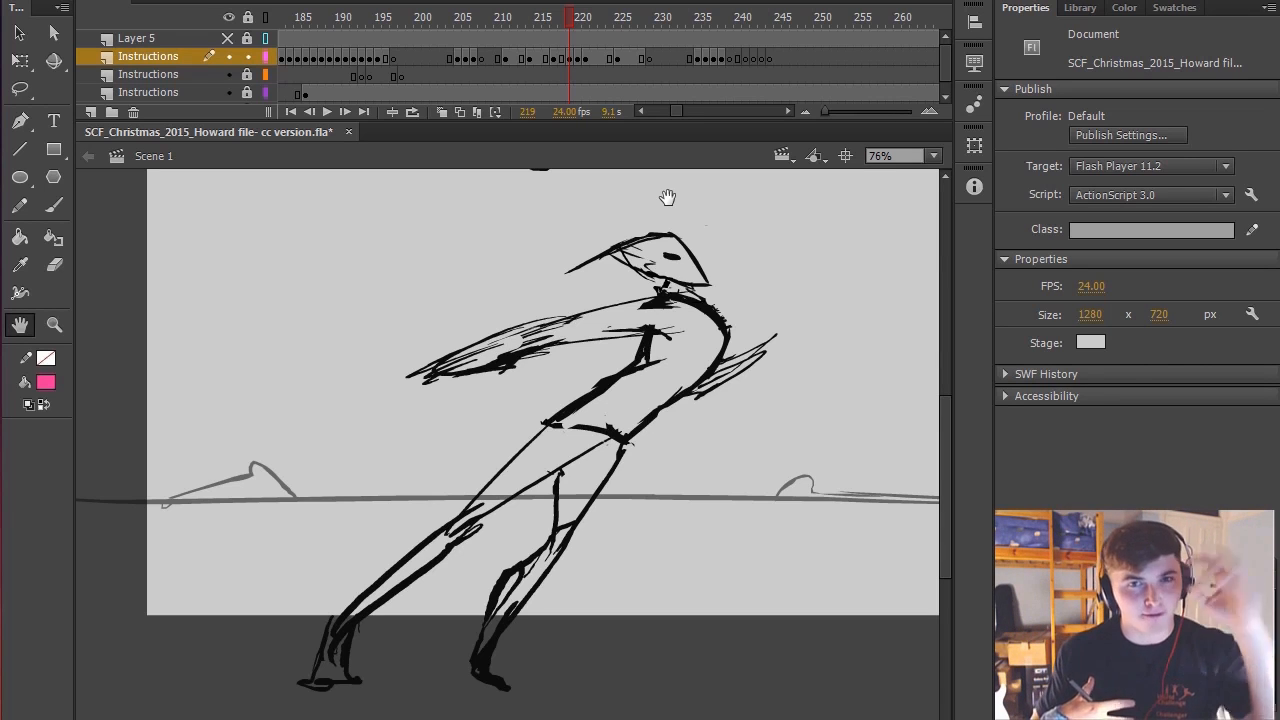
Mark the shoulder, eye direction and trailing arm of the leaning pose in pink and undo the marks
left_click_drag(667, 198, 664, 187)
mouse_move(671, 294)
left_mouse_down()
mouse_move(623, 354)
mouse_move(655, 335)
left_mouse_up()
key("ctrl+z")
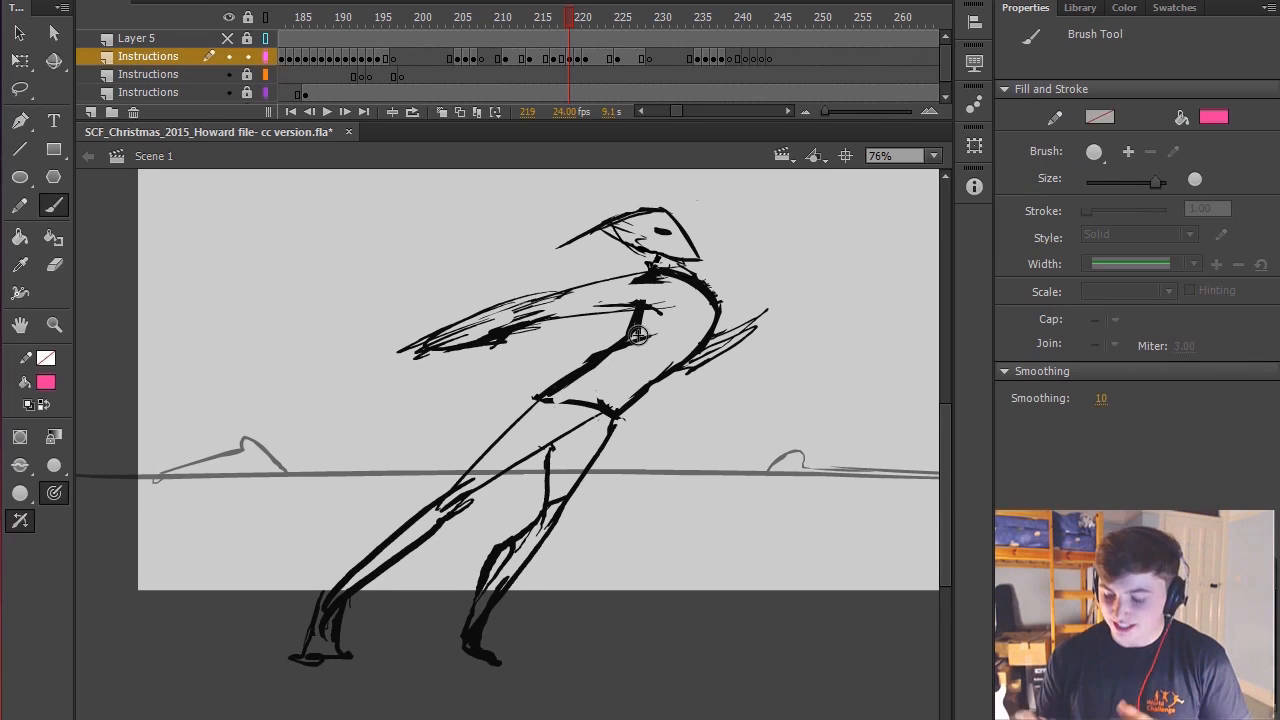
mouse_move(677, 263)
left_mouse_down()
mouse_move(580, 446)
mouse_move(705, 300)
mouse_move(700, 331)
left_mouse_up()
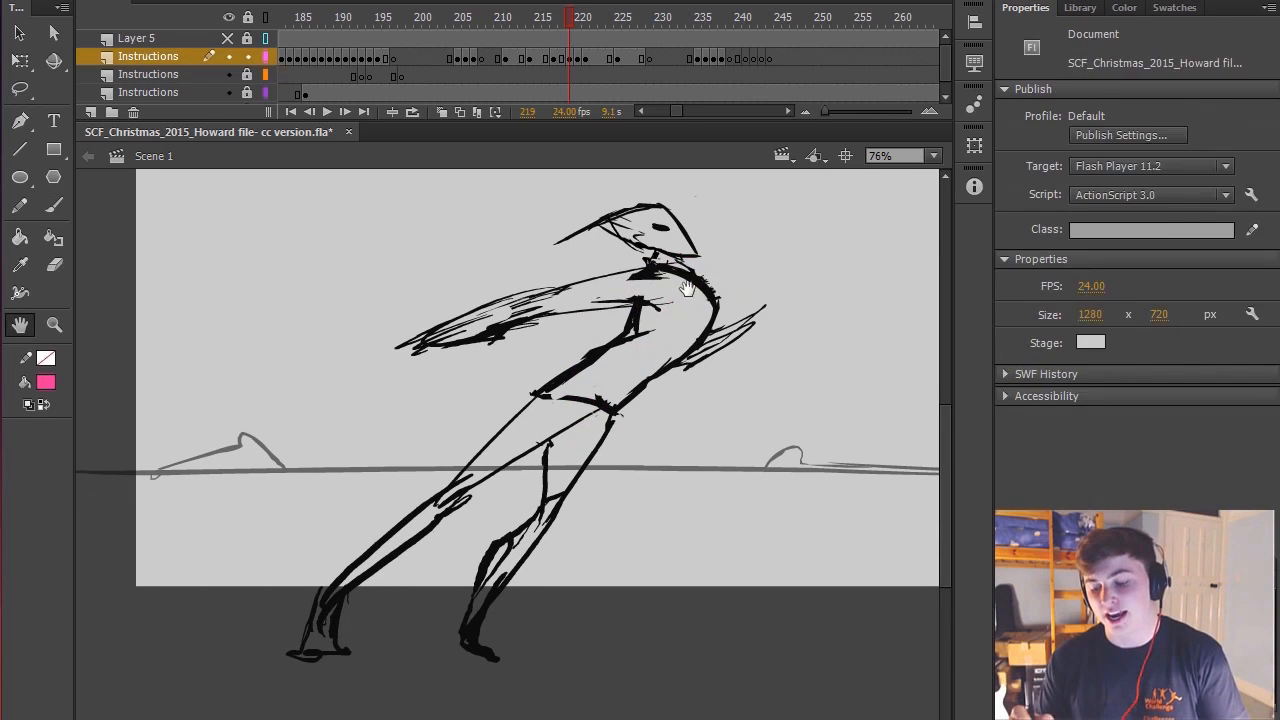
key("b")
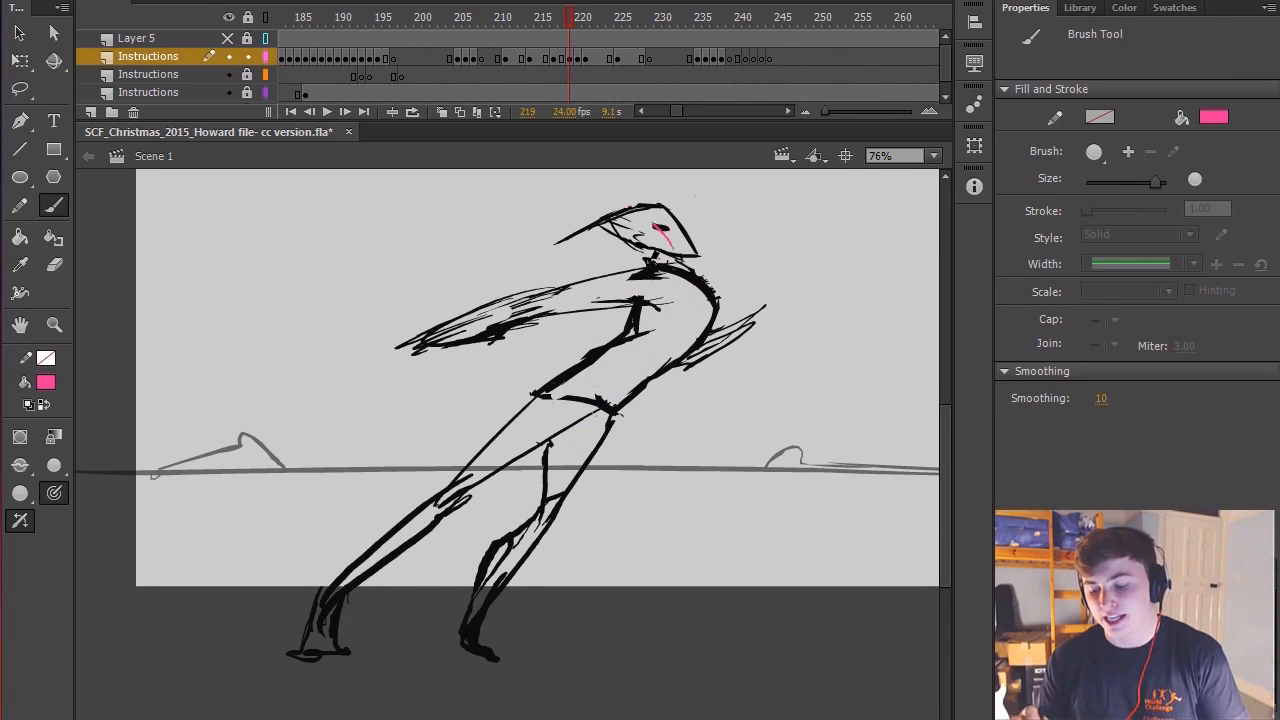
left_click_drag(677, 297, 688, 268)
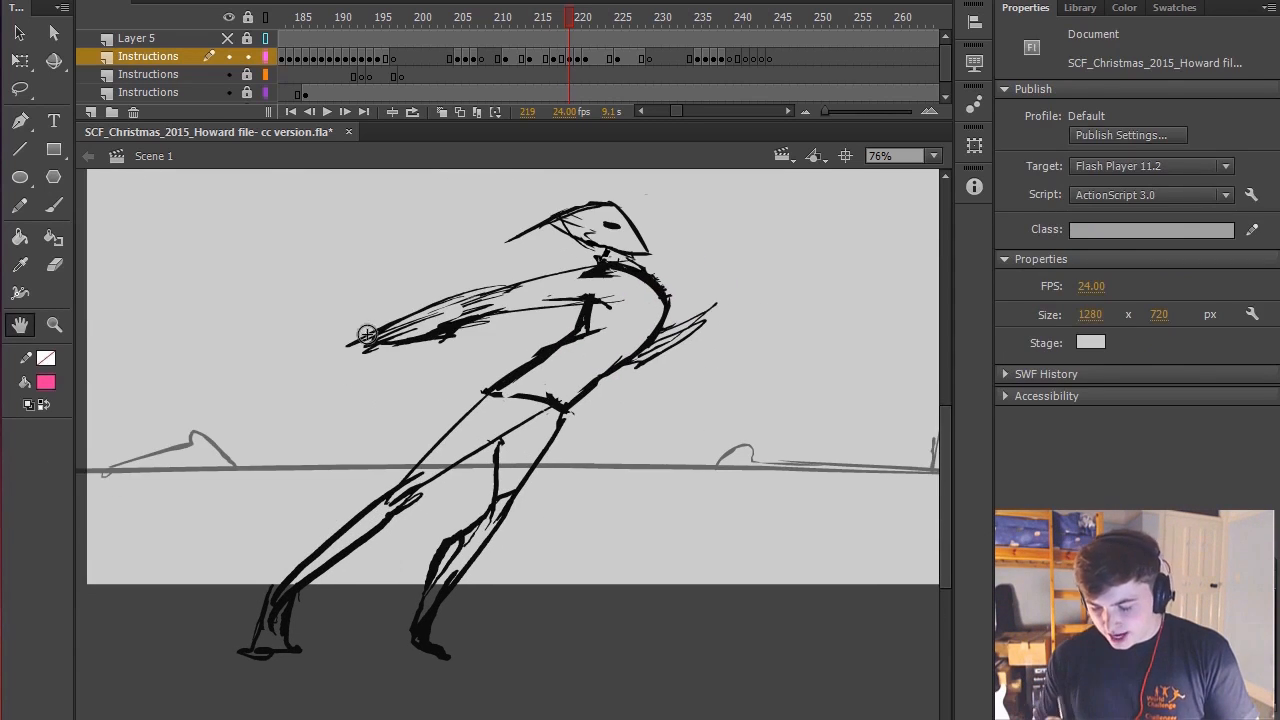
key("b")
left_click_drag(476, 292, 484, 316)
key("ctrl+z")
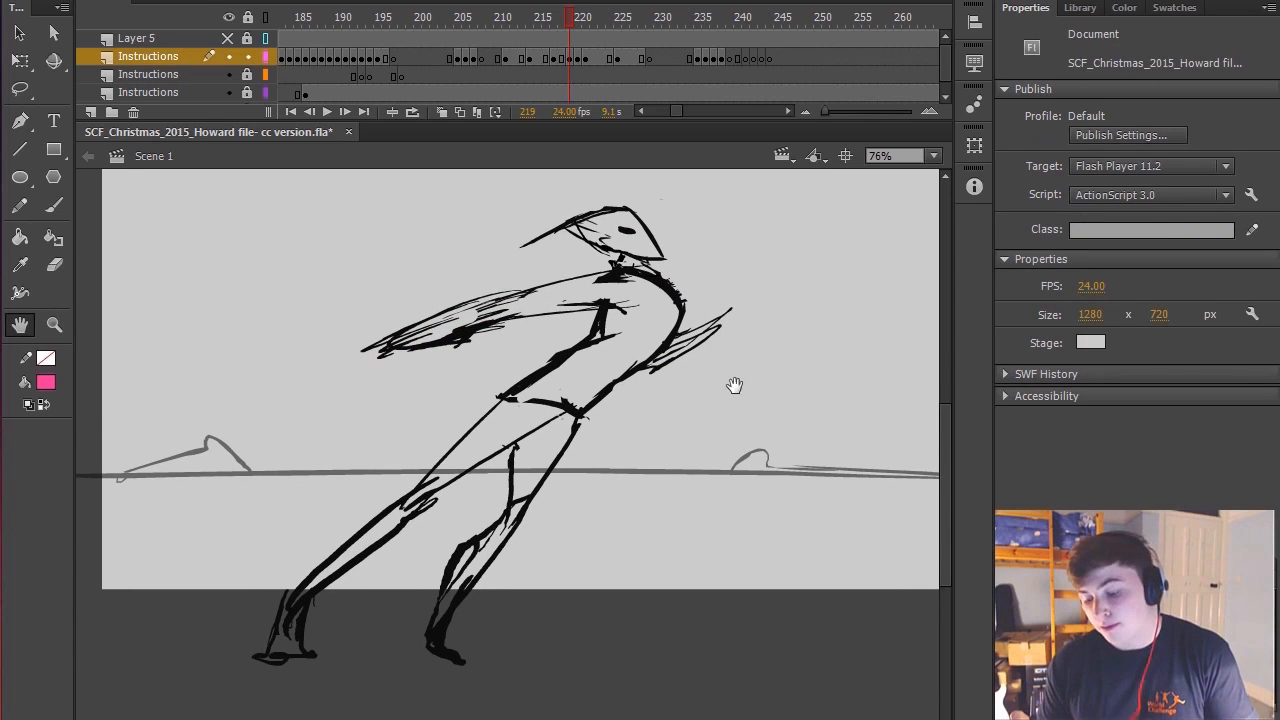
Advance to frame 220 and examine the defining action pose with its fully extended punching arm
left_click_drag(751, 409, 674, 506)
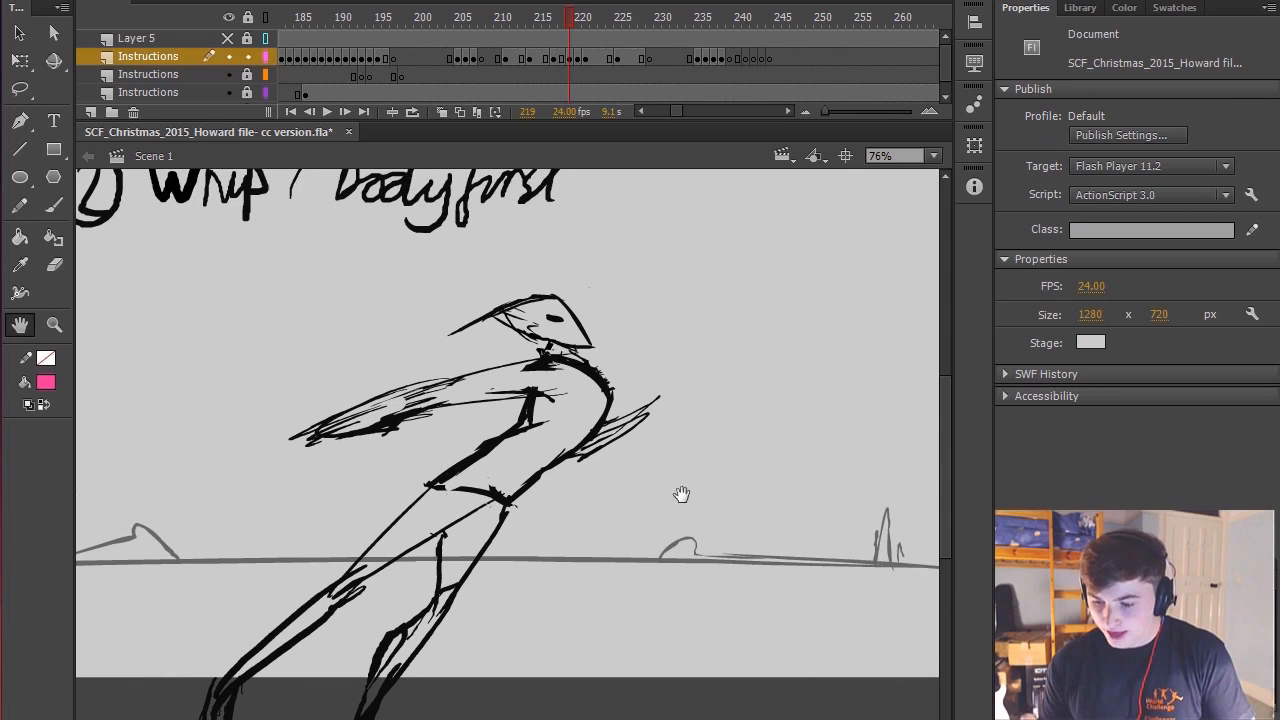
left_click_drag(697, 426, 760, 480)
key("period")
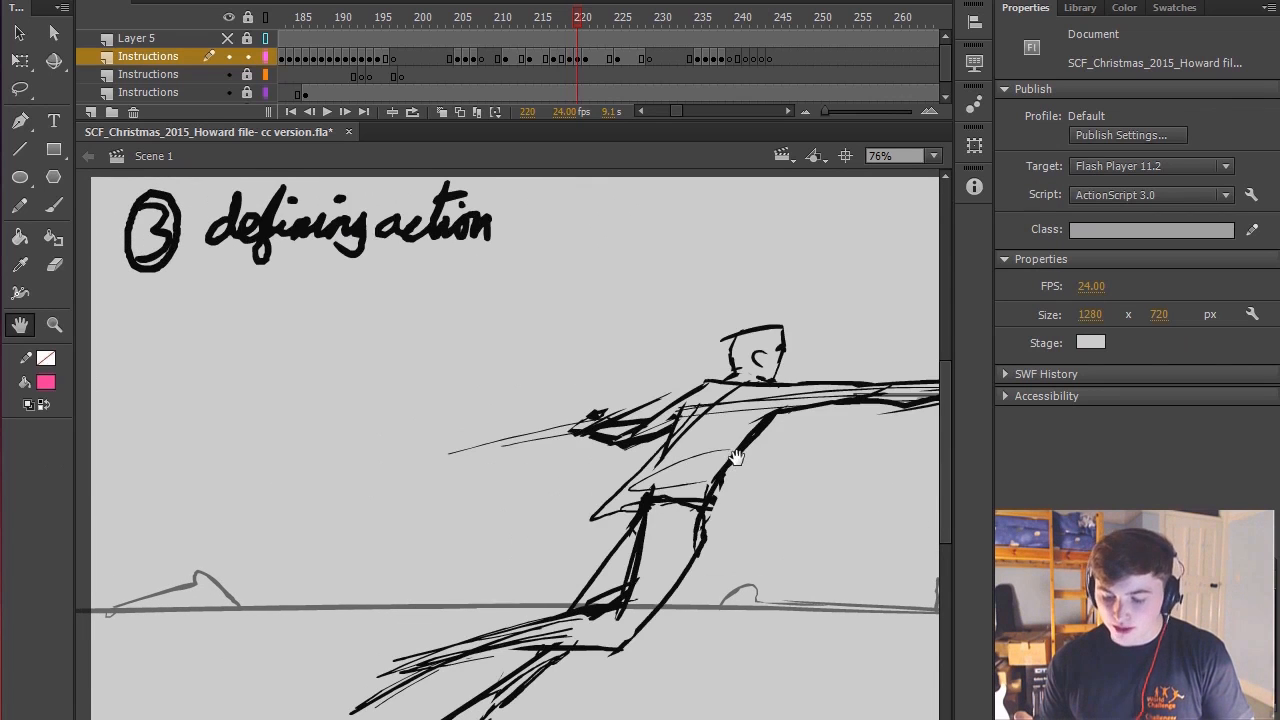
left_click_drag(740, 345, 690, 258)
left_click_drag(760, 372, 689, 398)
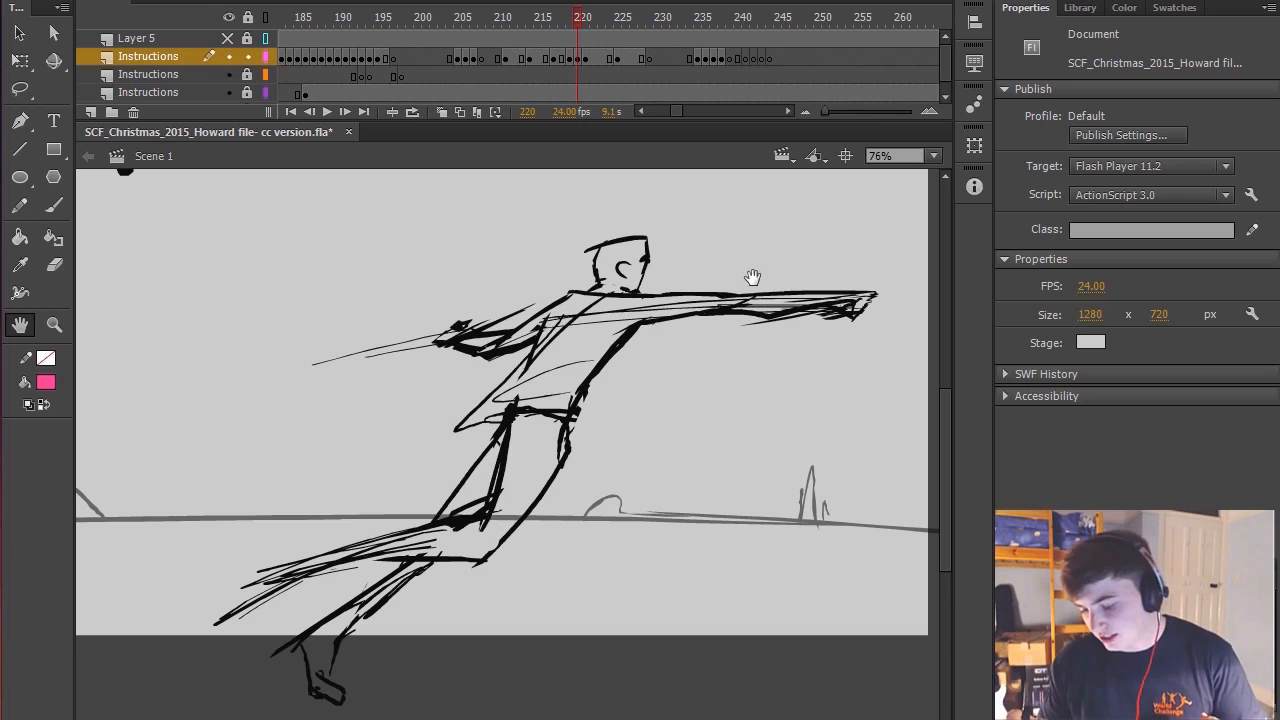
left_click_drag(751, 277, 755, 286)
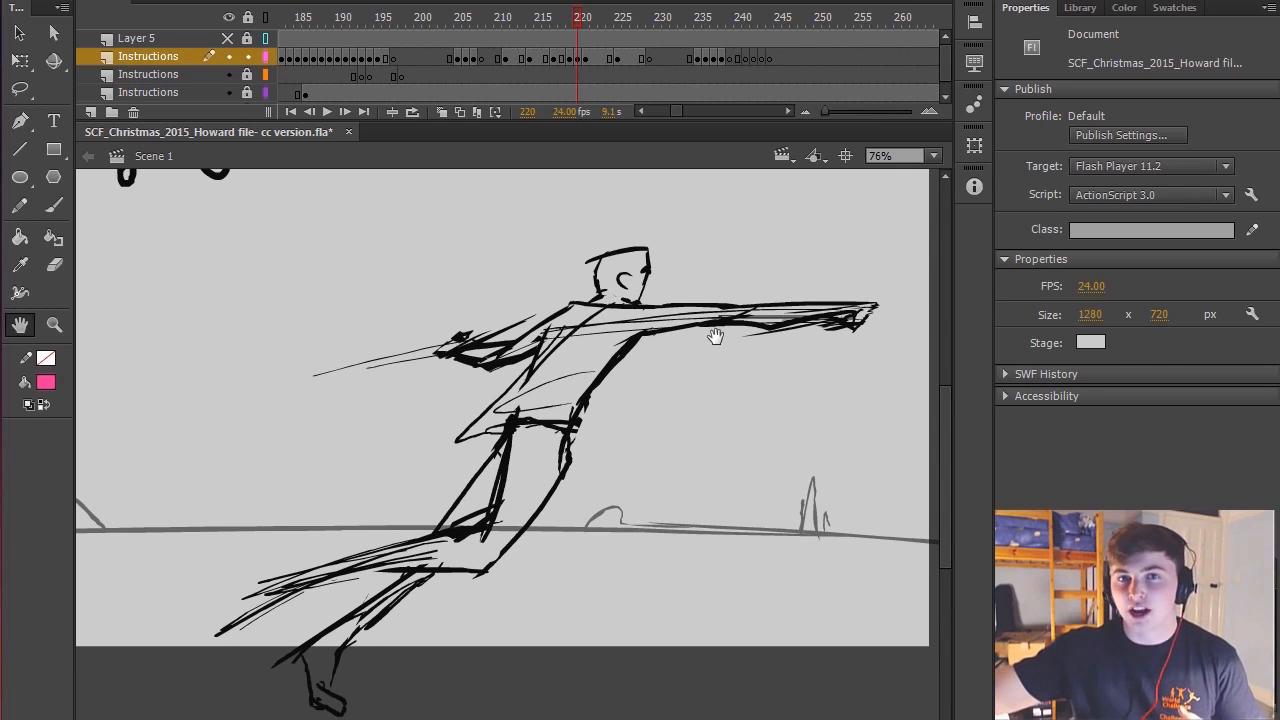
scroll(680, 334, "down", 2)
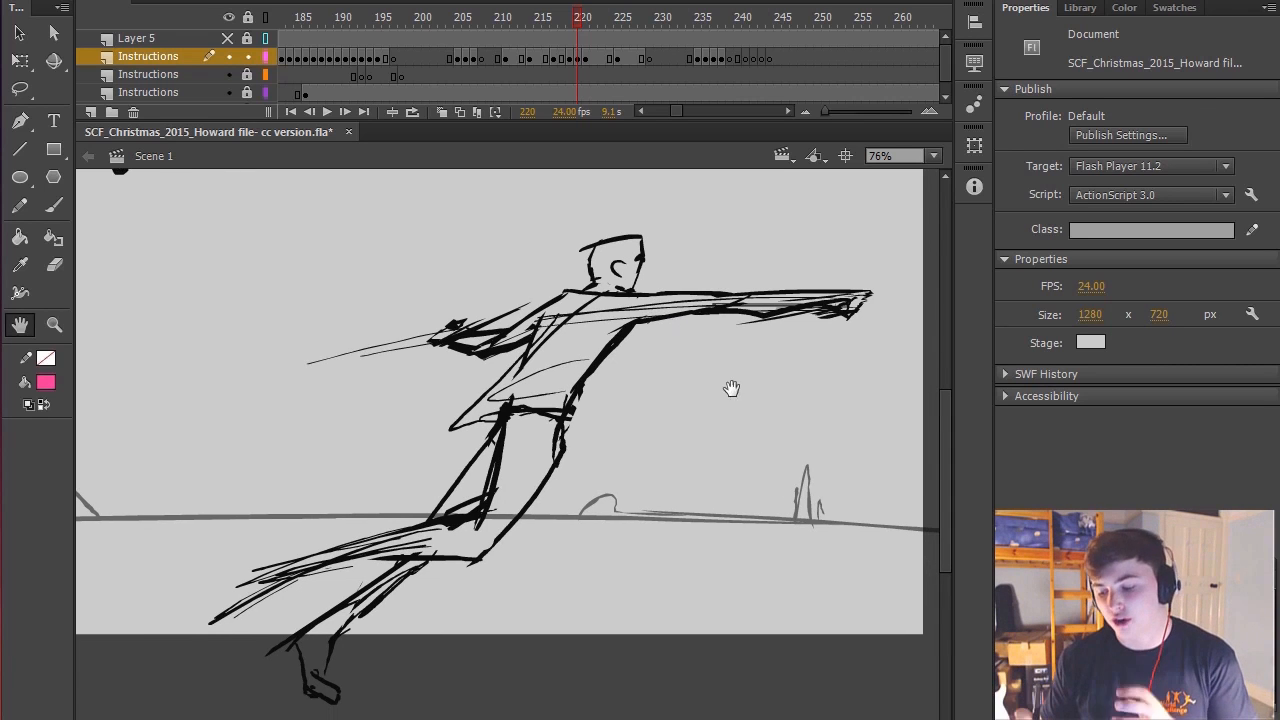
scroll(731, 388, "right", 3)
Draw a pink curve around the outstretched fist on frame 220 and undo it
key("b")
mouse_move(650, 295)
left_mouse_down()
mouse_move(757, 340)
mouse_move(645, 375)
left_mouse_up()
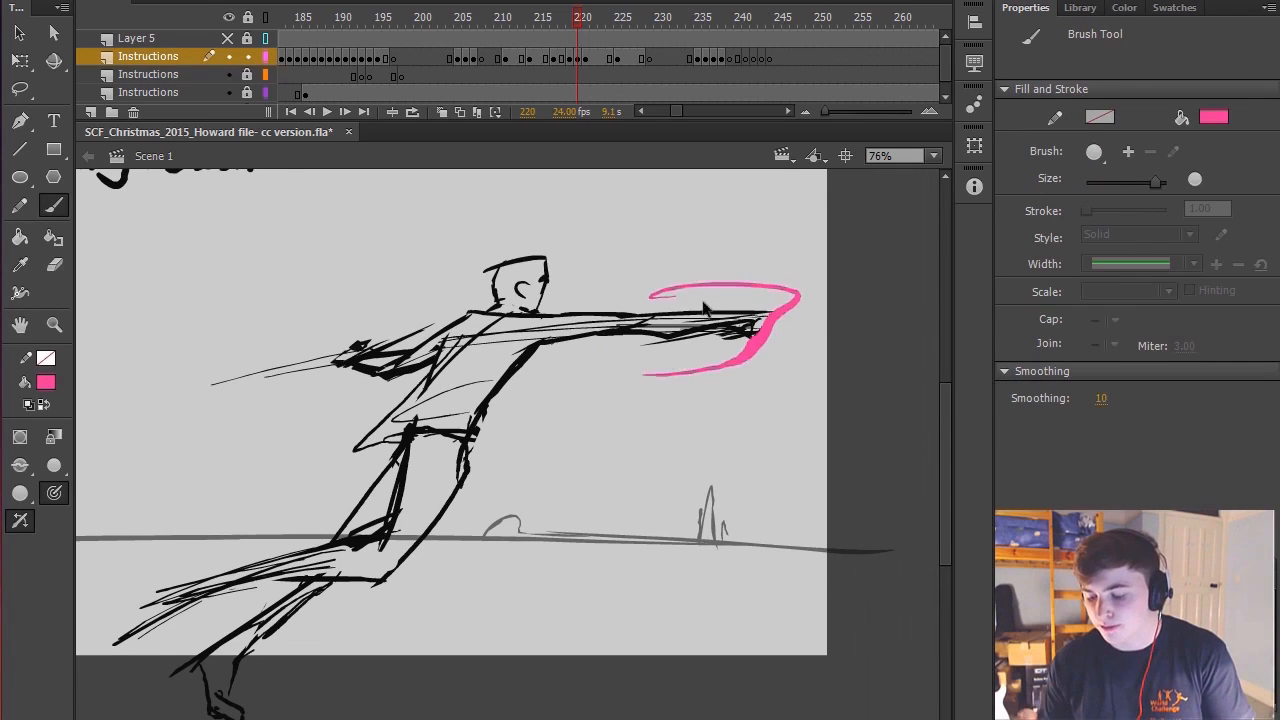
key("ctrl+z")
Sketch a temporary pink arm and leg over the punching pose on frame 220 and select the sketched area with Free Transform
scroll(726, 400, "up", 3)
mouse_move(705, 252)
left_mouse_down()
mouse_move(460, 460)
mouse_move(668, 437)
mouse_move(462, 468)
mouse_move(581, 535)
mouse_move(487, 548)
left_mouse_up()
key("space")
mouse_move(631, 506)
left_mouse_down()
mouse_move(626, 487)
mouse_move(611, 489)
left_mouse_up()
left_click_drag(640, 420, 375, 416)
key("space")
left_click_drag(580, 477, 580, 491)
key("q")
mouse_move(846, 246)
left_mouse_down()
mouse_move(509, 423)
mouse_move(194, 671)
left_mouse_up()
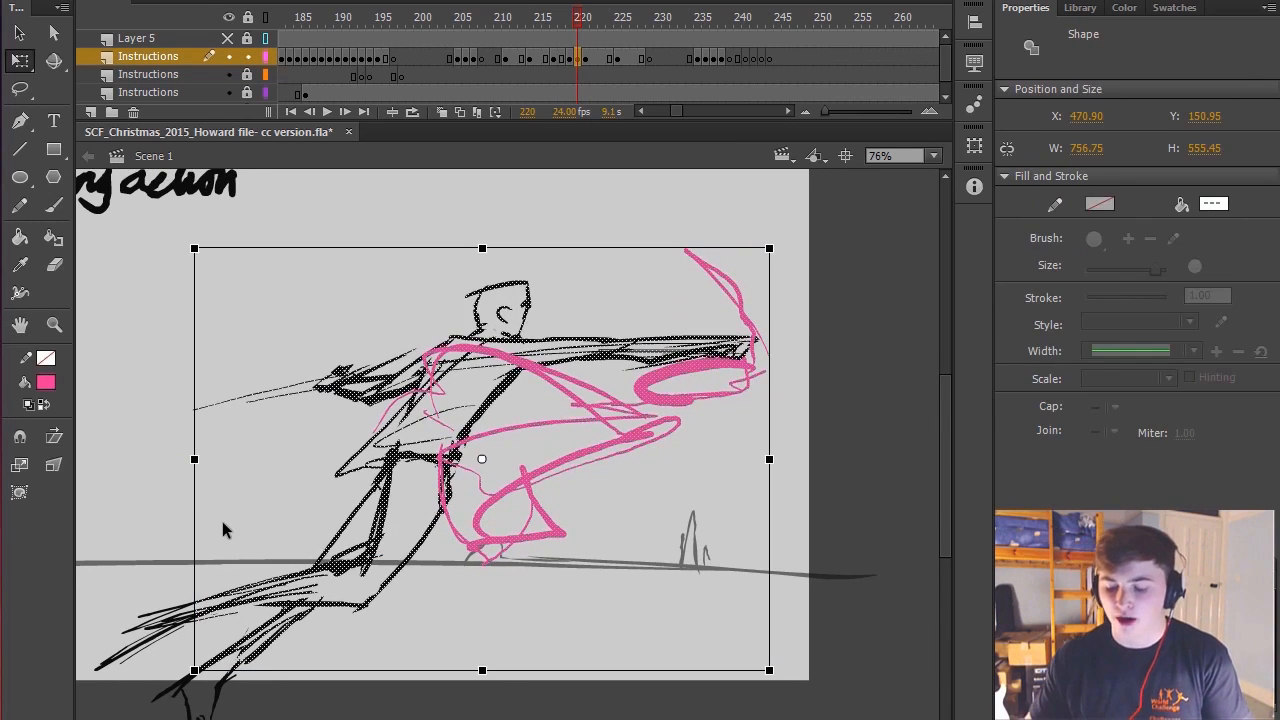
left_click(746, 282)
key("space")
left_click_drag(747, 305, 891, 241)
Return to frame 219, draw temporary pink strokes beside the leaning pose and undo them
key("comma")
key("b")
mouse_move(569, 302)
left_mouse_down()
mouse_move(646, 411)
mouse_move(501, 492)
left_mouse_up()
key("space")
left_click_drag(741, 409, 704, 417)
key("ctrl+z")
left_click_drag(623, 492, 774, 264)
key("ctrl+z")
key("ctrl+y")
key("ctrl+z")
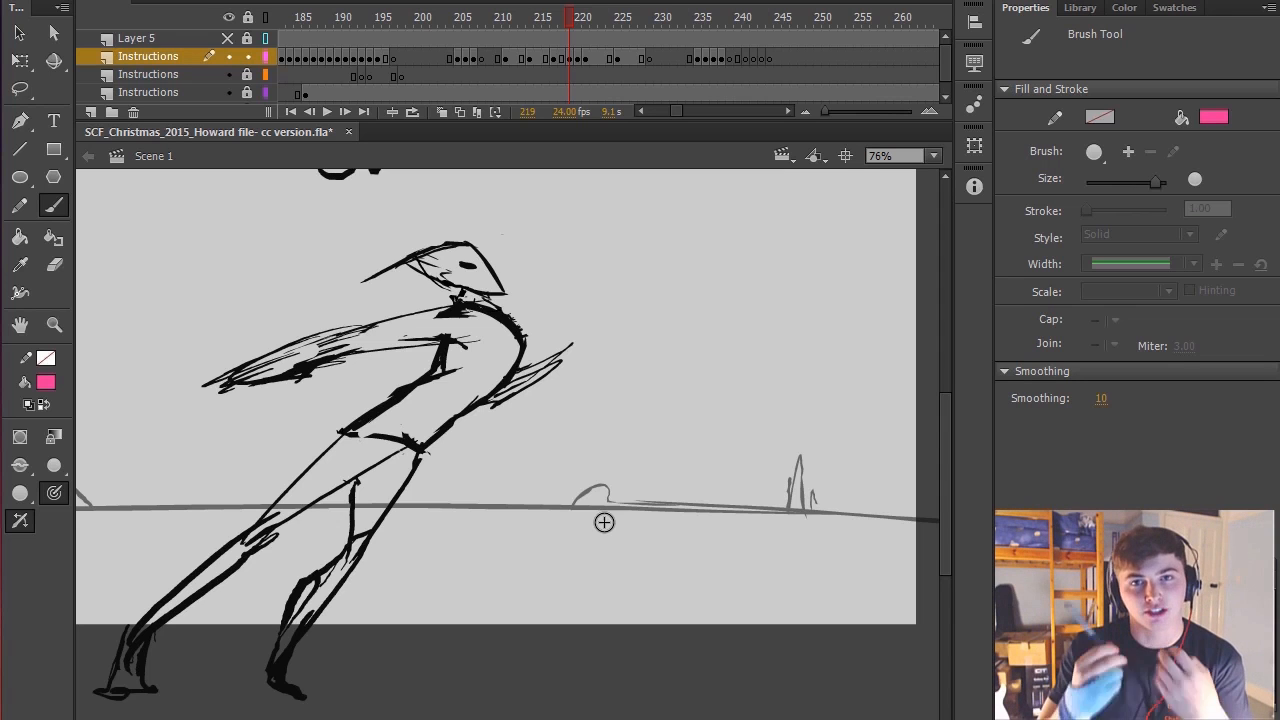
Circle the rear arm on frame 220 in pink, remove the circle and flip between frames 219 and 220
key(".")
mouse_move(423, 362)
left_mouse_down()
mouse_move(537, 334)
mouse_move(571, 374)
left_mouse_up()
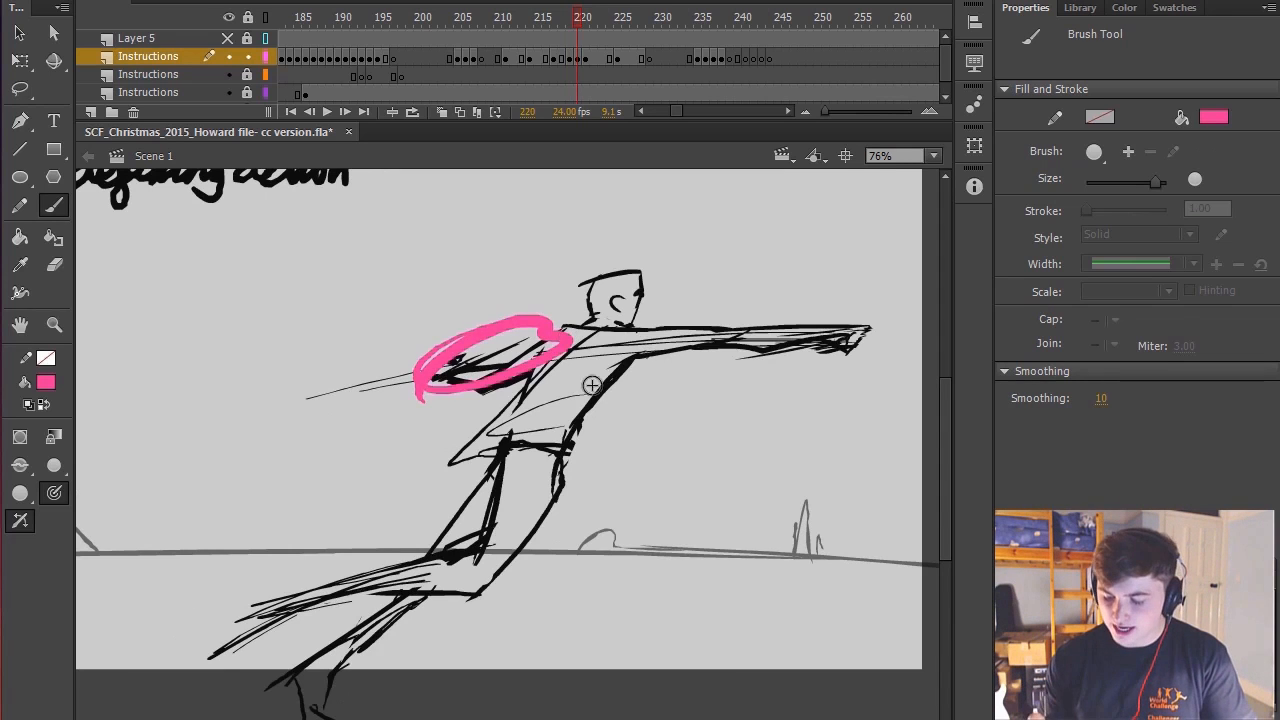
key("h")
key("comma")
key("period")
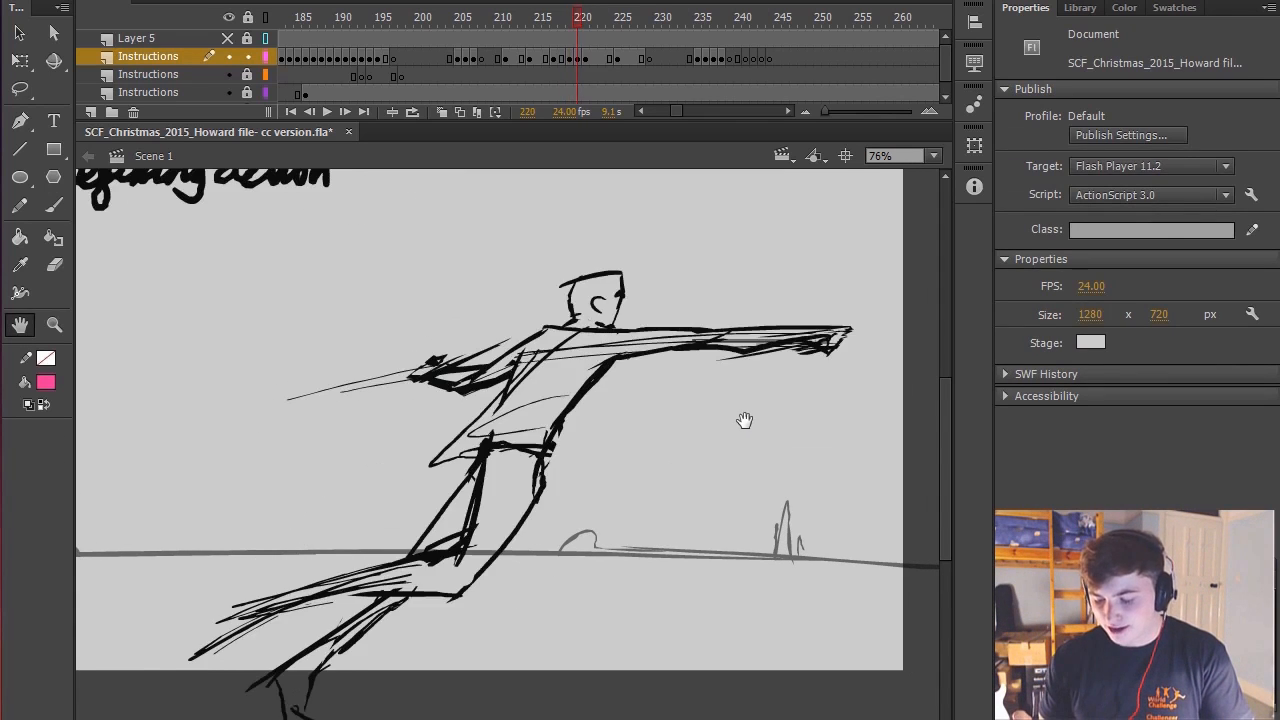
key("comma")
key("period")
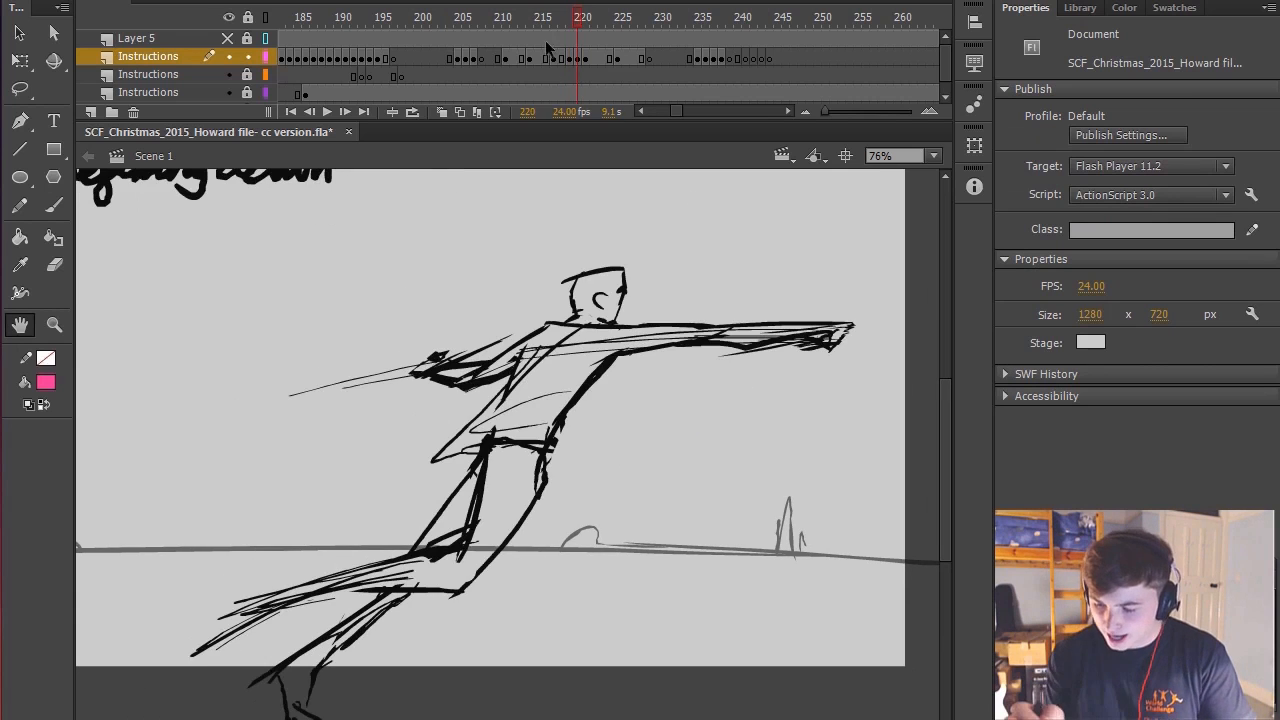
Turn on Onion Skin and limit its range to show the pose of frame 219 behind frame 220
left_click(443, 112)
left_click_drag(589, 17, 580, 17)
left_click_drag(800, 332, 862, 314)
Mark the arm's path from the onion-skinned pose to the extended punch with pink strokes and undo them
key("b")
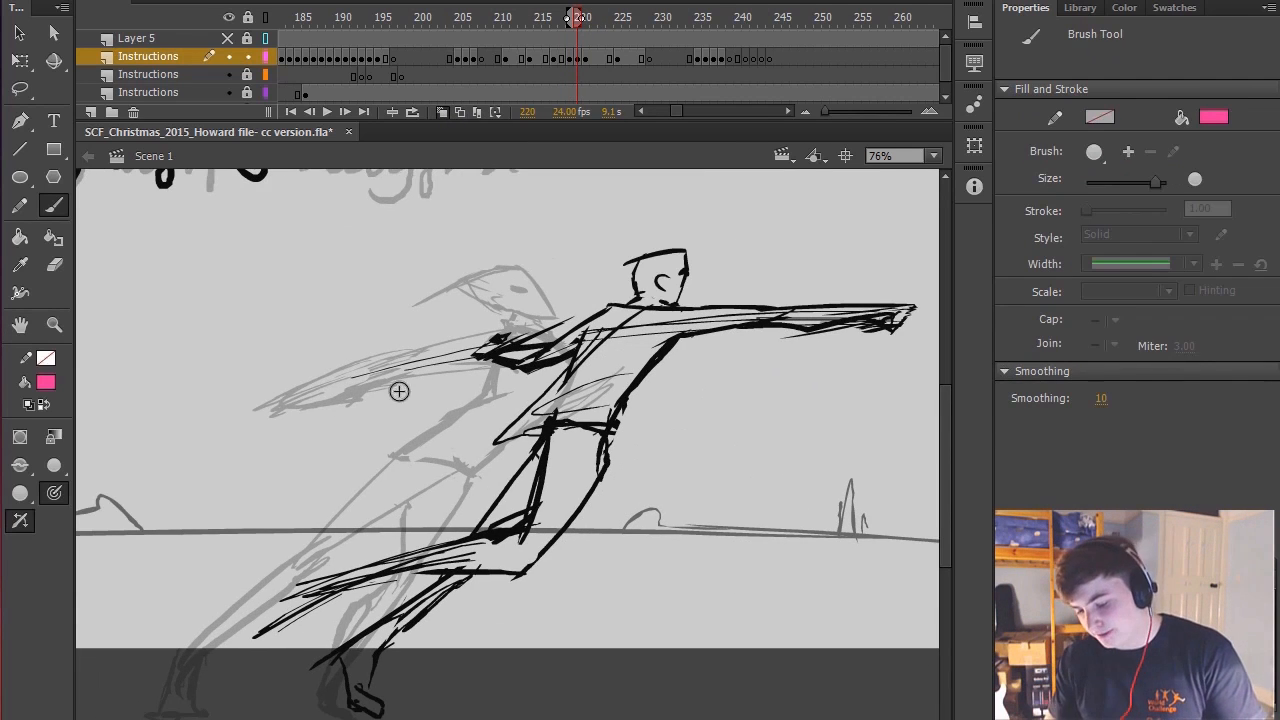
mouse_move(337, 385)
left_mouse_down()
mouse_move(906, 316)
mouse_move(766, 320)
mouse_move(284, 398)
mouse_move(306, 444)
left_mouse_up()
key("ctrl+z")
left_click_drag(408, 338, 486, 418)
left_click_drag(528, 328, 560, 392)
left_click_drag(634, 310, 686, 385)
left_click_drag(782, 310, 819, 388)
key("ctrl+z")
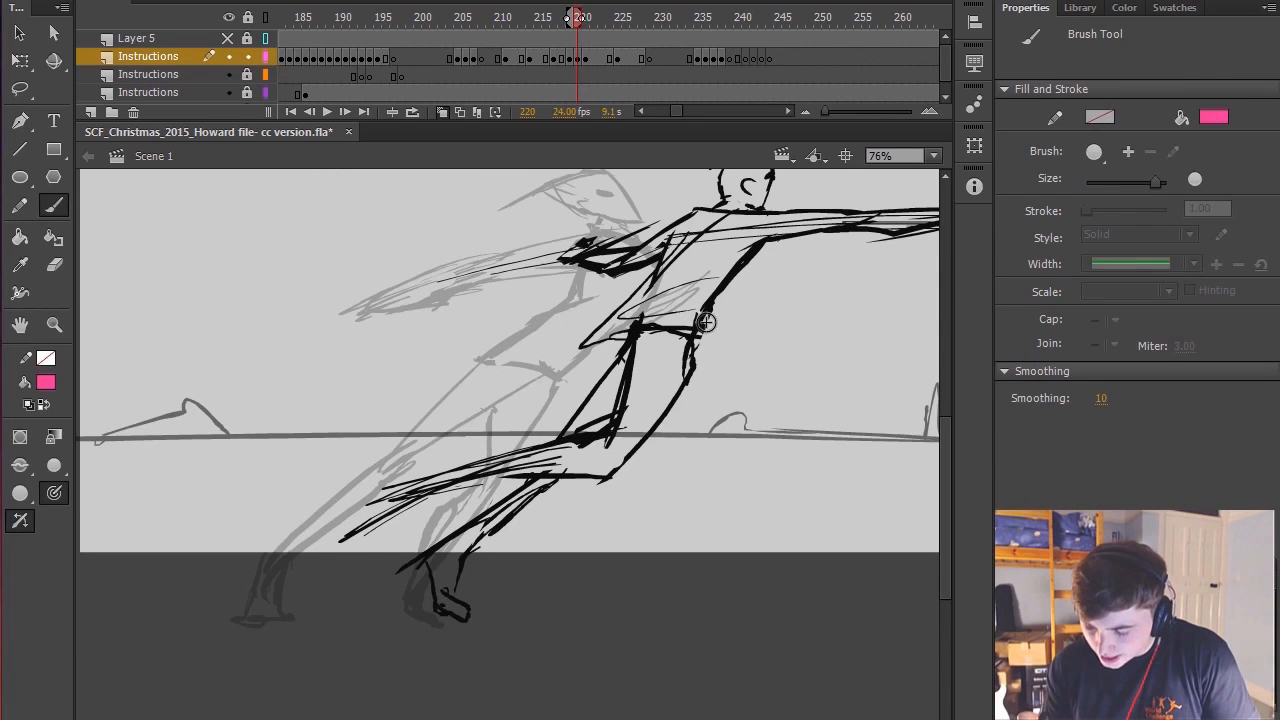
Examine the onion-skinned legs, flip back through the earlier poses and return to frame 220 to compare the movement
key("space")
mouse_move(593, 396)
left_mouse_down()
mouse_move(597, 384)
mouse_move(582, 433)
left_mouse_up()
key("space")
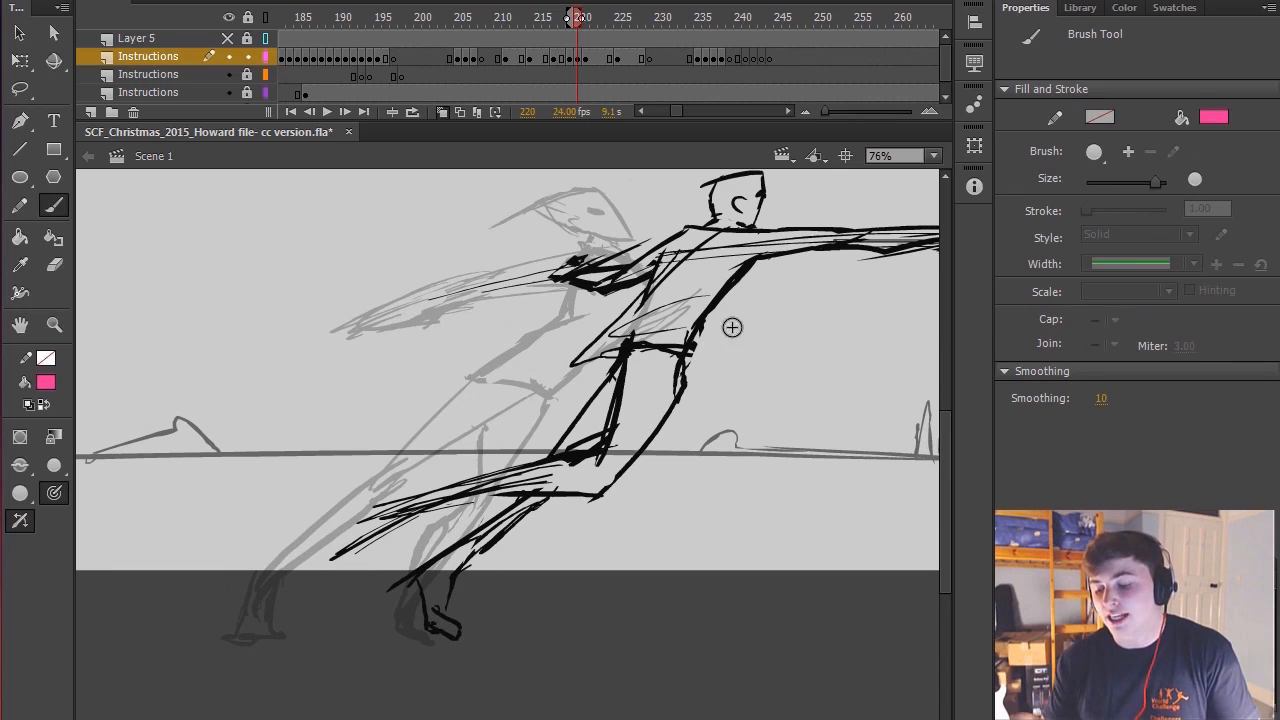
key("space")
left_click_drag(729, 393, 827, 379)
key("comma")
key("comma")
key("space")
key("comma")
key("comma")
key("period")
key("period")
key("period")
key("period")
left_click_drag(568, 470, 486, 513)
left_click_drag(685, 357, 677, 349)
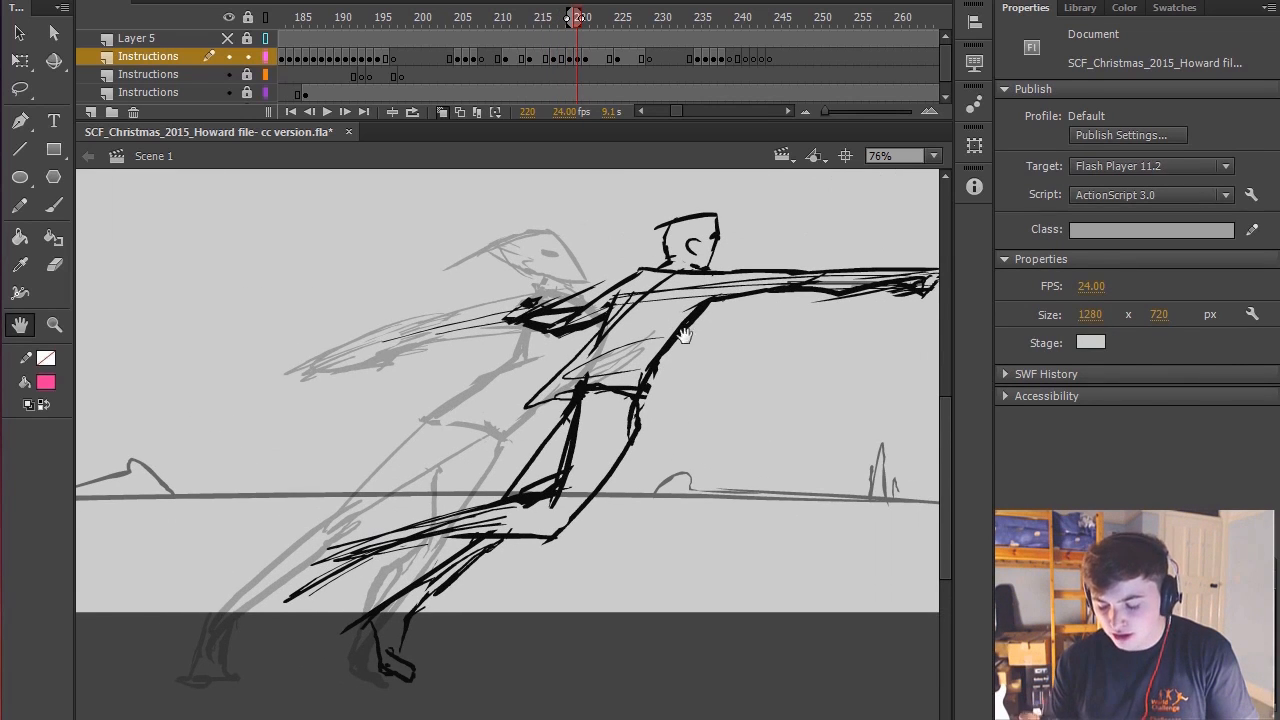
Flip back two frames from frame 220 and return to compare the legs with the earlier poses
key("b")
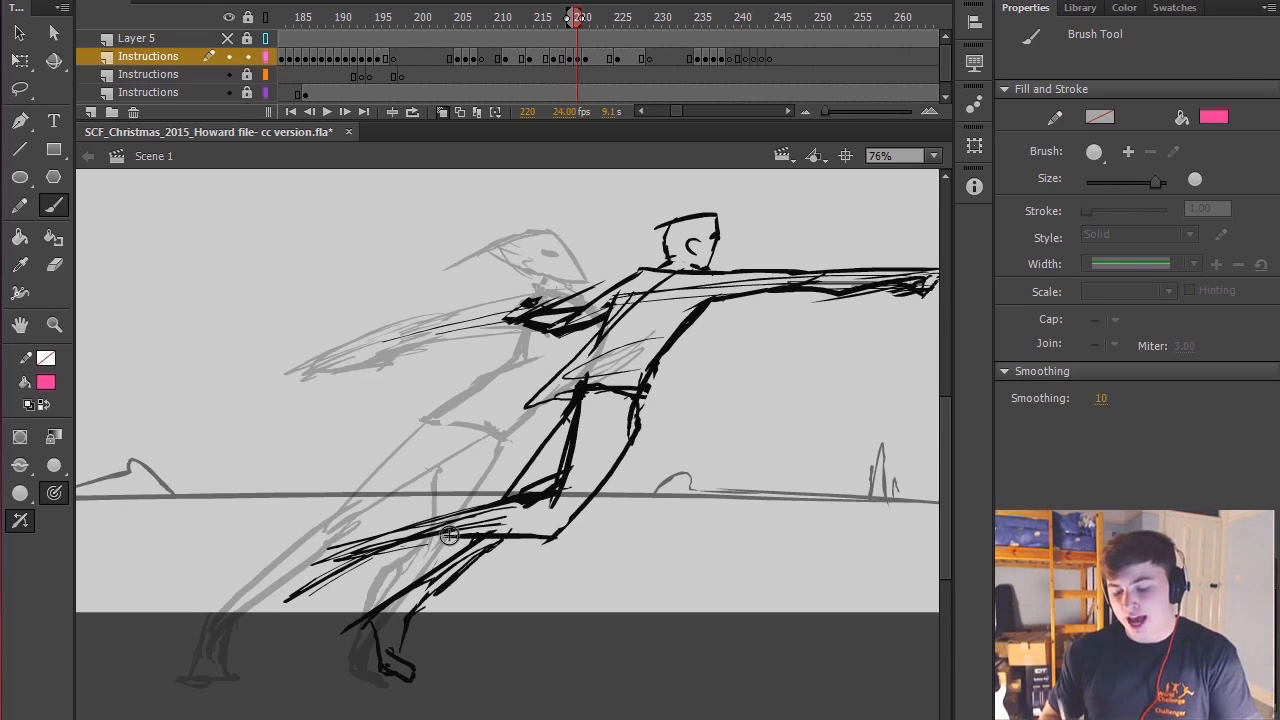
key("space")
left_click_drag(626, 481, 654, 461)
key("comma")
key("comma")
key("period")
key("period")
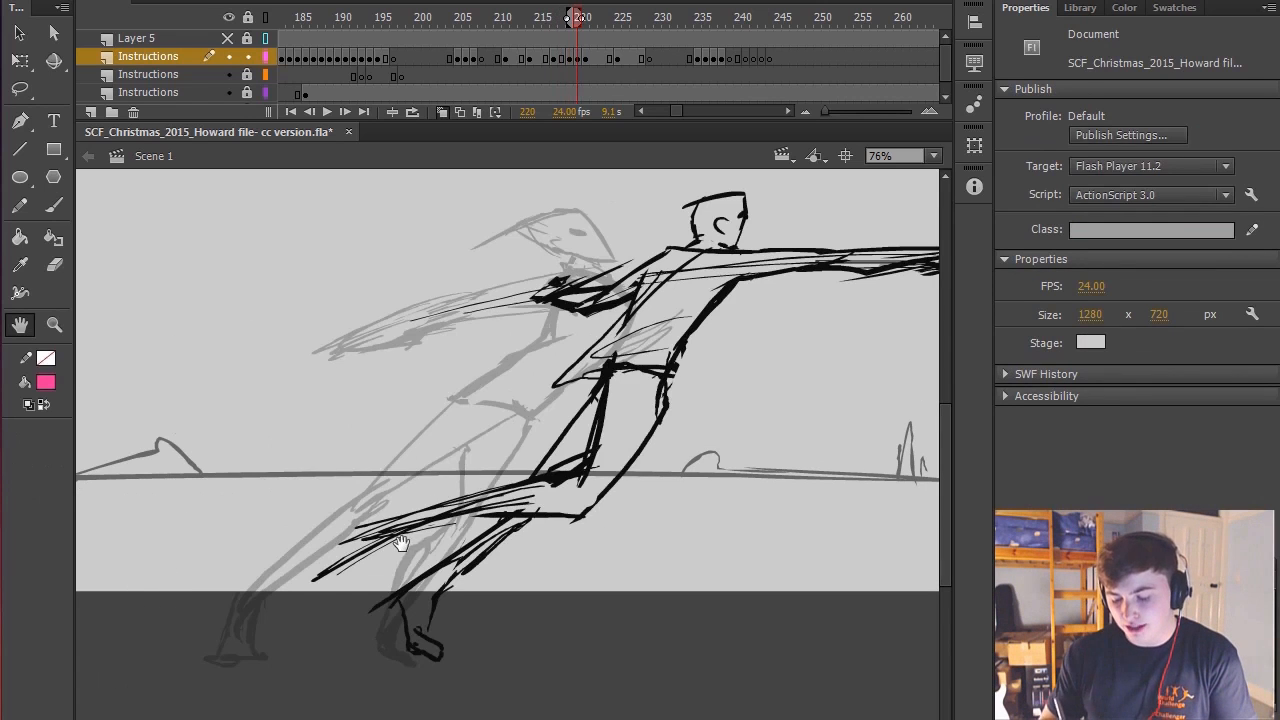
key("b")
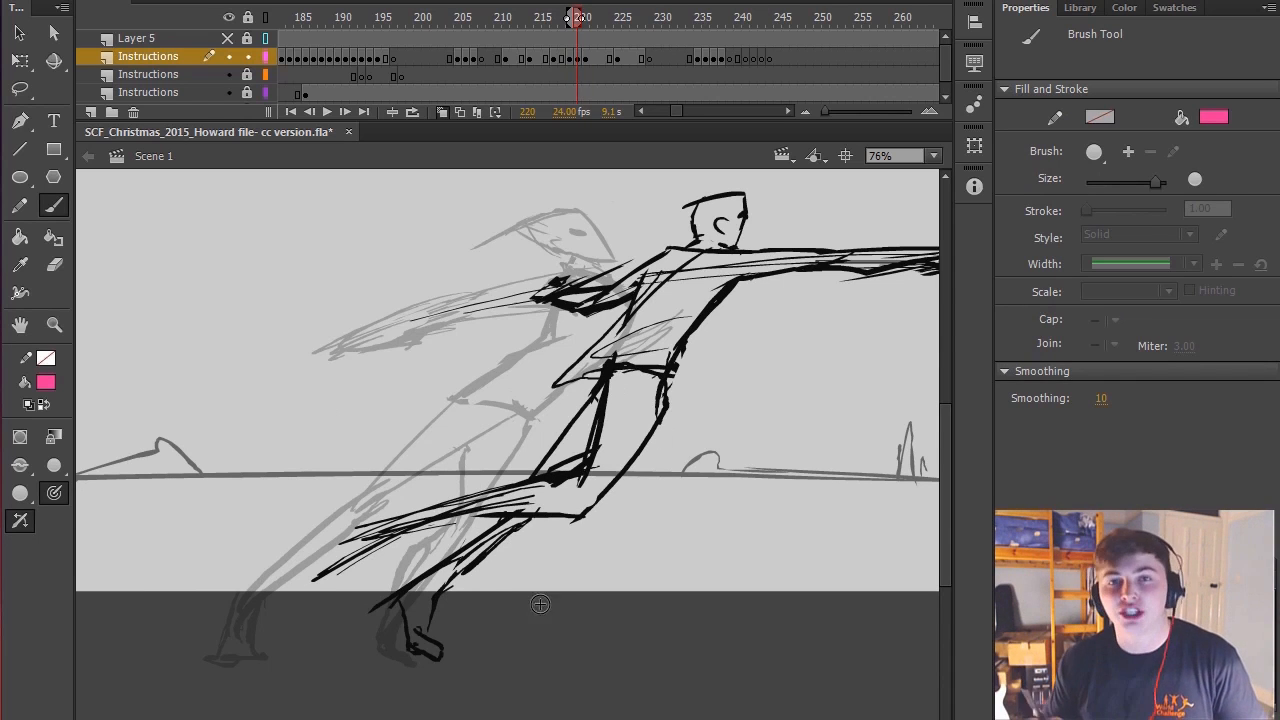
Flip between frames 218 and 219, mark the rear leg on frame 219 with a pink stroke and undo it
key("comma")
key("comma")
key("period")
key("comma")
key("period")
mouse_move(403, 402)
left_mouse_down()
mouse_move(235, 520)
mouse_move(208, 562)
left_mouse_up()
key("ctrl+z")
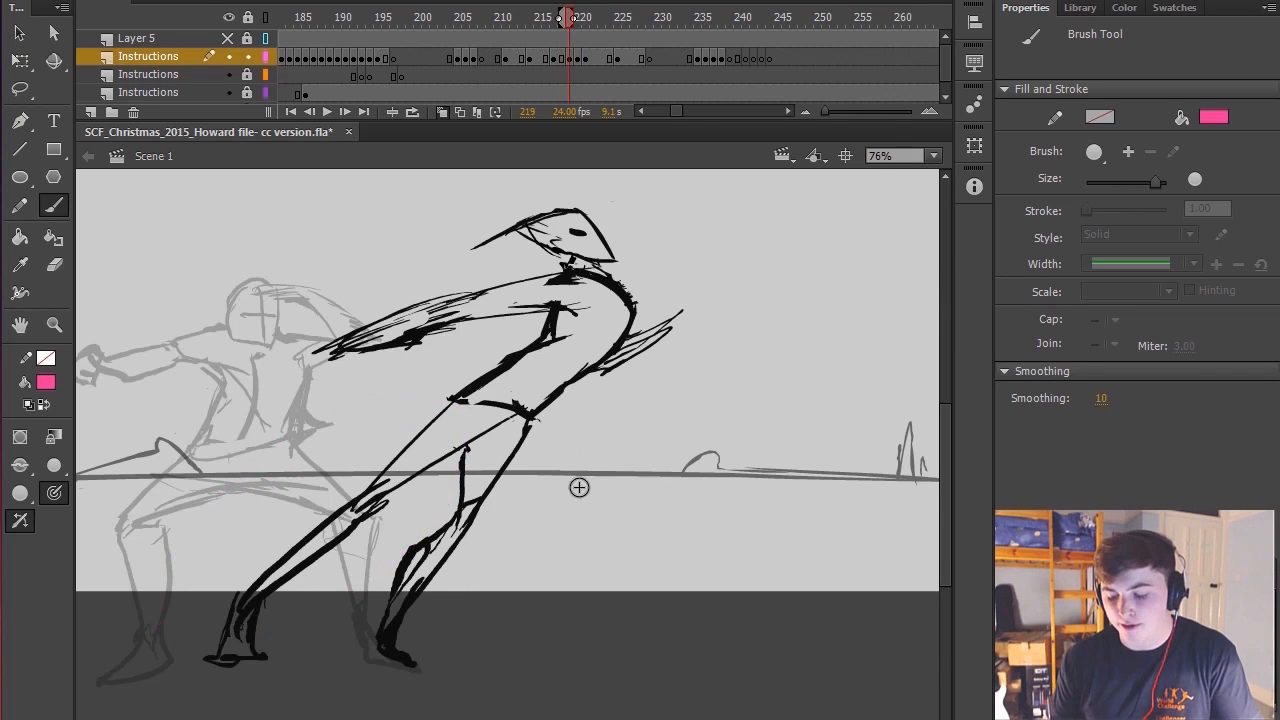
Return to frame 220, mark the shoulders and rear arm with pink strokes and undo them
key("period")
key("period")
key("comma")
key("space")
left_click_drag(526, 419, 495, 425)
mouse_move(728, 450)
left_mouse_down()
mouse_move(686, 517)
mouse_move(723, 570)
left_mouse_up()
key("b")
left_click_drag(578, 355, 540, 362)
left_click_drag(443, 429, 574, 400)
key("ctrl+z")
mouse_move(566, 355)
left_mouse_down()
mouse_move(457, 434)
mouse_move(587, 368)
left_mouse_up()
key("ctrl+z")
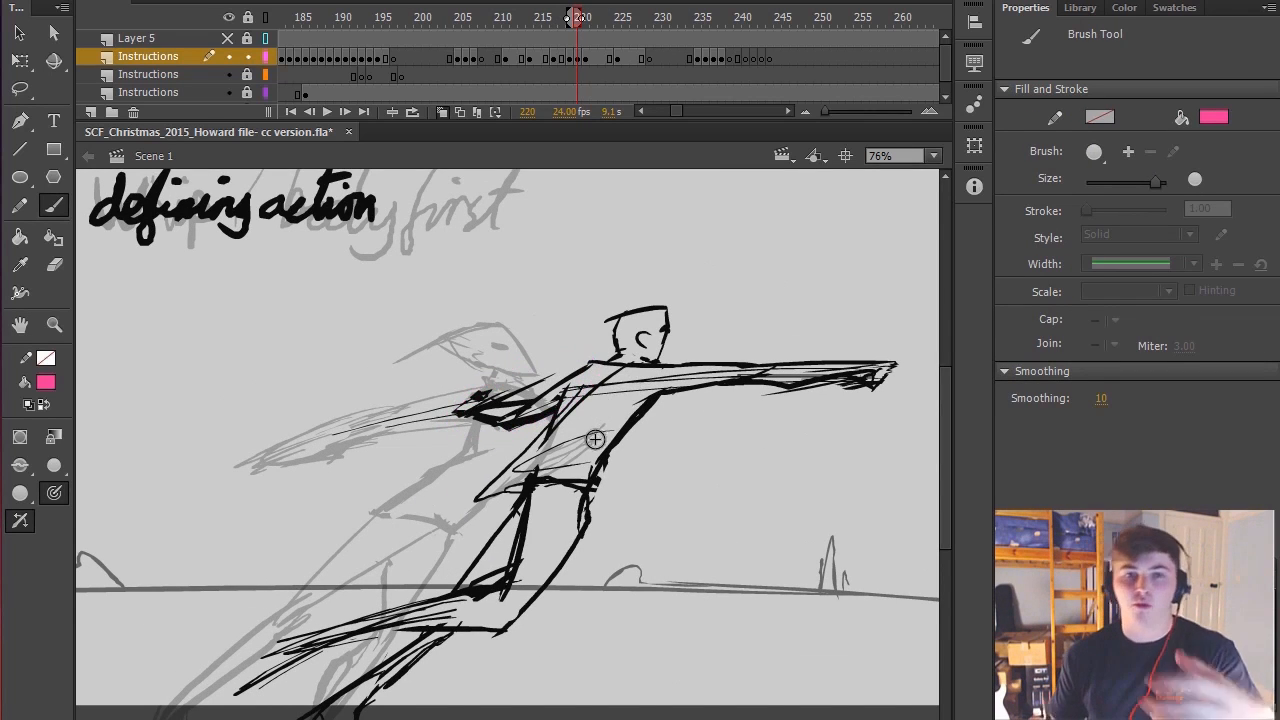
Compare frames 219 and 220, make a small pink mark near the head and shoulder on frame 220 and undo it
key("comma")
key("period")
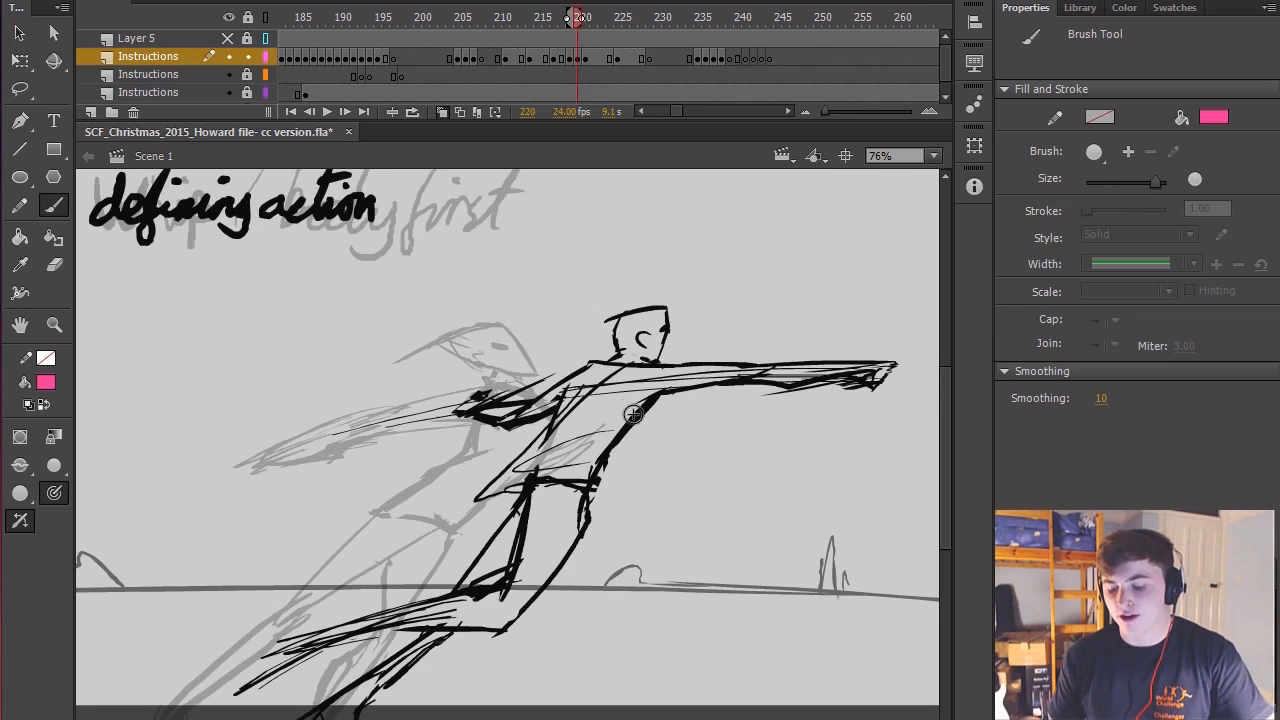
mouse_move(598, 348)
left_mouse_down()
mouse_move(545, 432)
mouse_move(600, 352)
left_mouse_up()
key("ctrl+z")
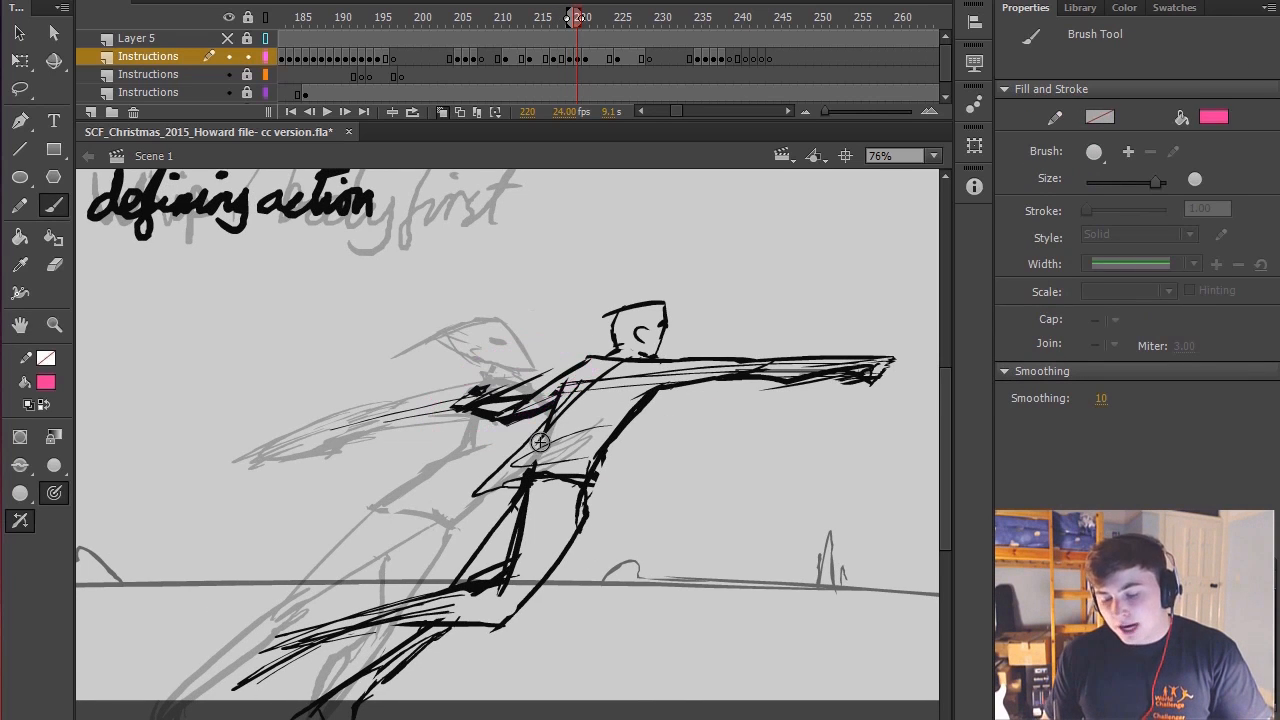
key("h")
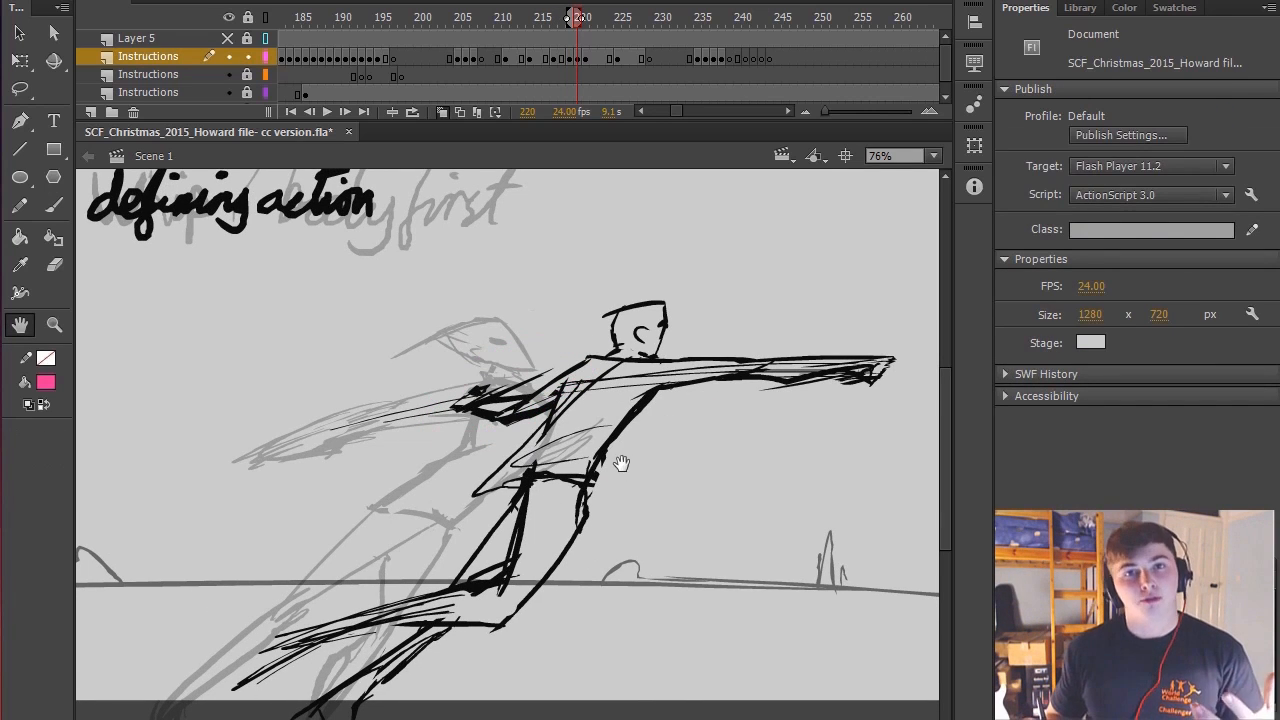
left_click_drag(621, 468, 615, 465)
key("b")
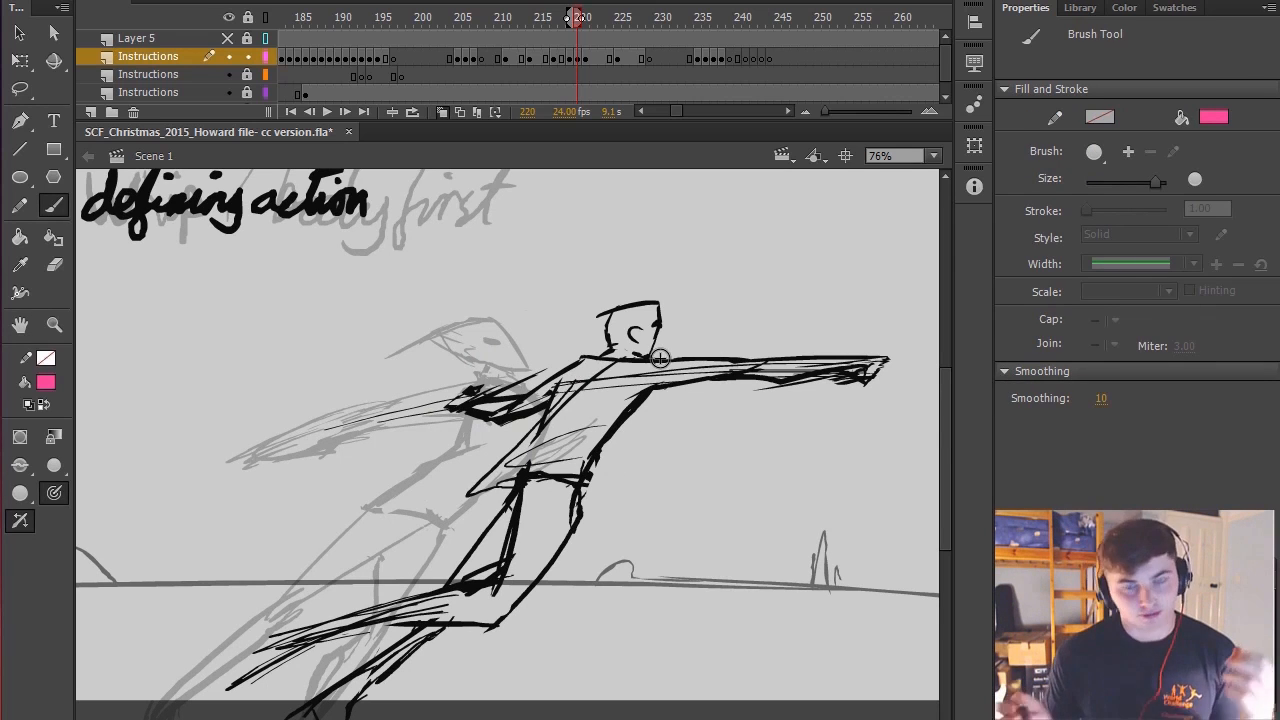
Mark the punching arm and the rear arm on frame 220 with pink strokes and undo them
mouse_move(768, 339)
left_mouse_down()
mouse_move(720, 341)
mouse_move(718, 380)
left_mouse_up()
key("ctrl+z")
mouse_move(786, 349)
left_mouse_down()
mouse_move(644, 395)
mouse_move(722, 378)
left_mouse_up()
key("ctrl+z")
key("ctrl+z")
left_click_drag(590, 400, 514, 414)
key("ctrl+z")
Advance to the follow through/overlapping action pose on frame 221 and examine the whole figure
key("space")
key(".")
mouse_move(758, 409)
left_mouse_down()
mouse_move(695, 459)
mouse_move(877, 474)
left_mouse_up()
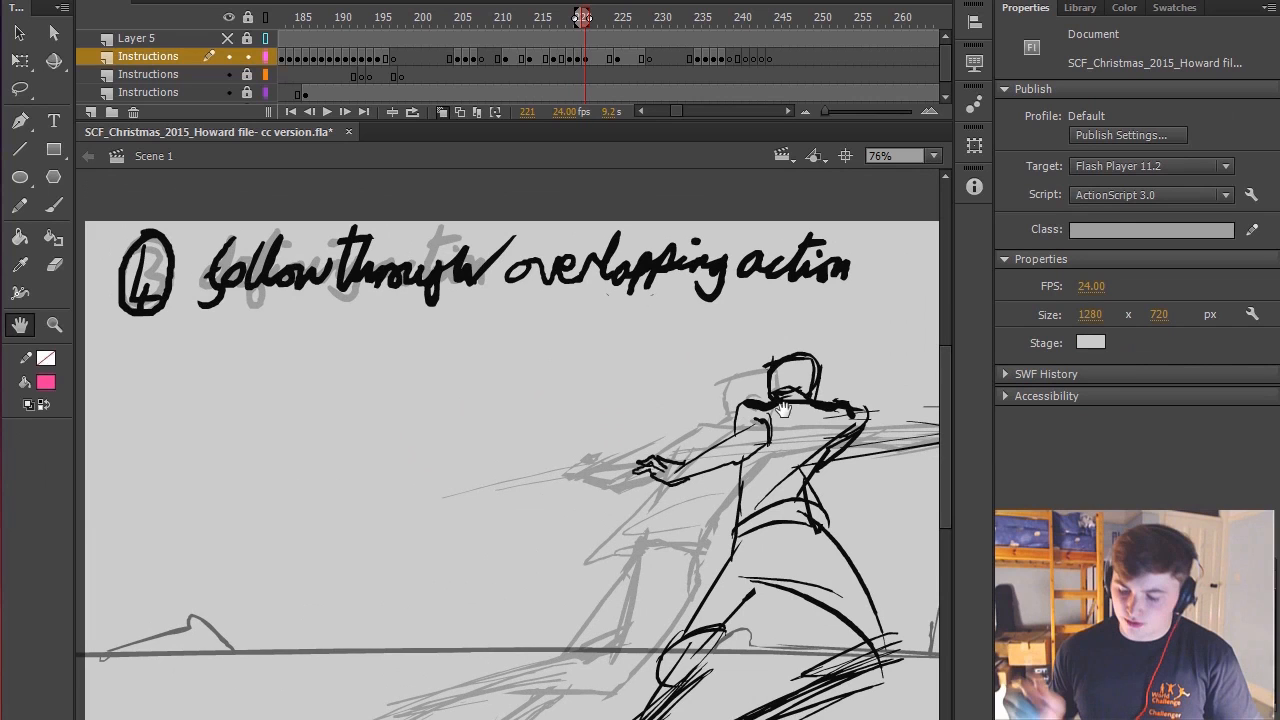
scroll(580, 337, "down", 1)
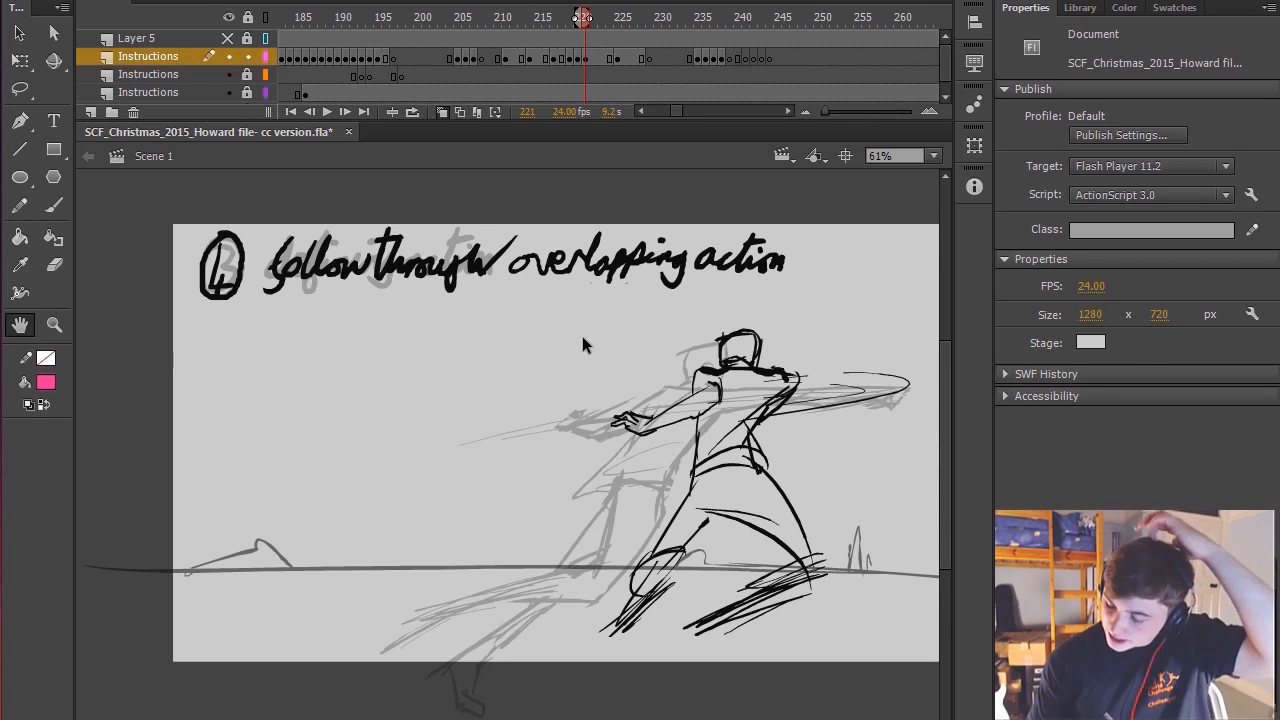
mouse_move(785, 313)
left_mouse_down()
mouse_move(769, 281)
mouse_move(712, 320)
mouse_move(792, 333)
mouse_move(772, 333)
left_mouse_up()
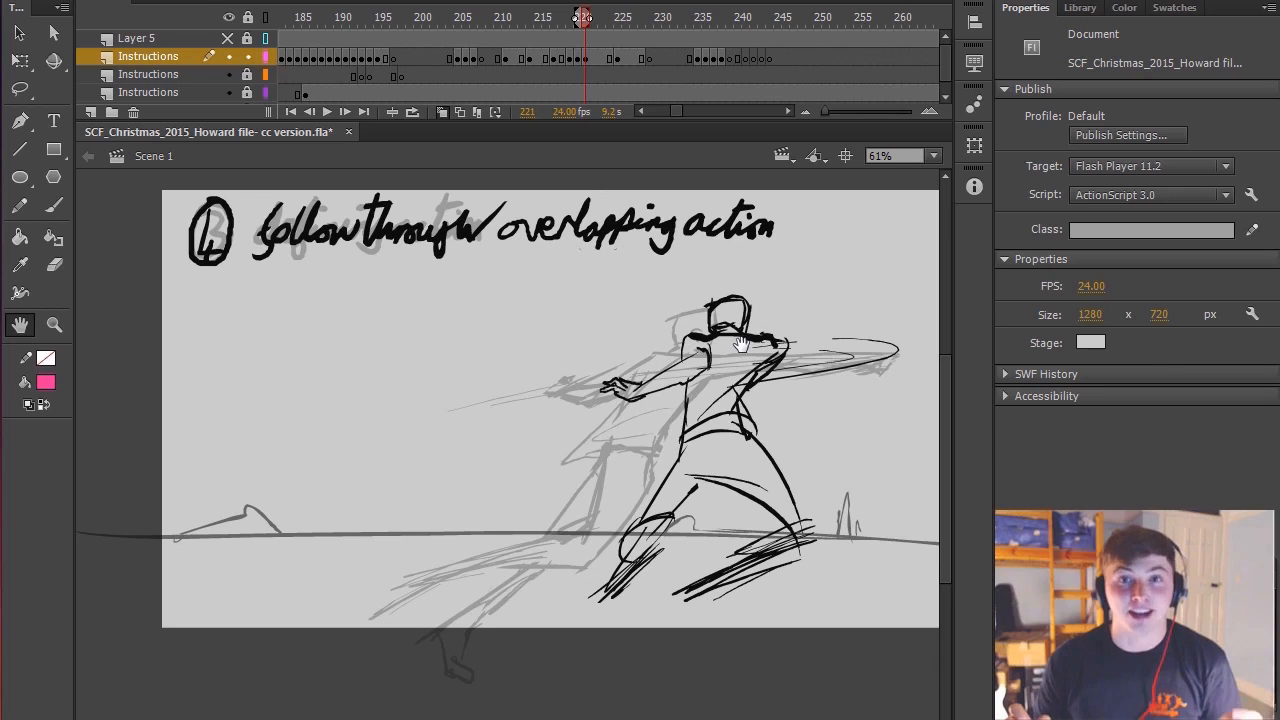
scroll(681, 390, "up", 1)
left_click_drag(683, 388, 612, 375)
mouse_move(743, 418)
left_mouse_down()
mouse_move(765, 309)
mouse_move(770, 324)
left_mouse_up()
Flip between frames 219, 220 and 221 to compare the follow-through pose with the punch poses
key("comma")
key("comma")
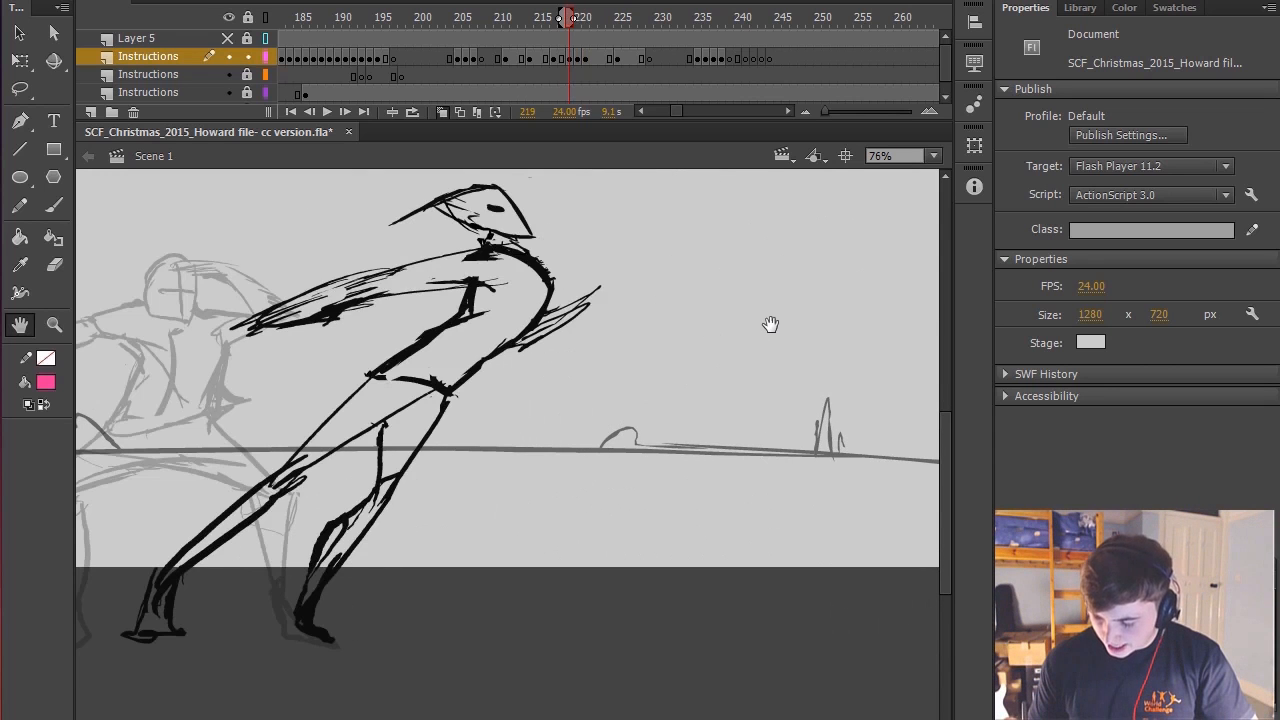
key("period")
key("period")
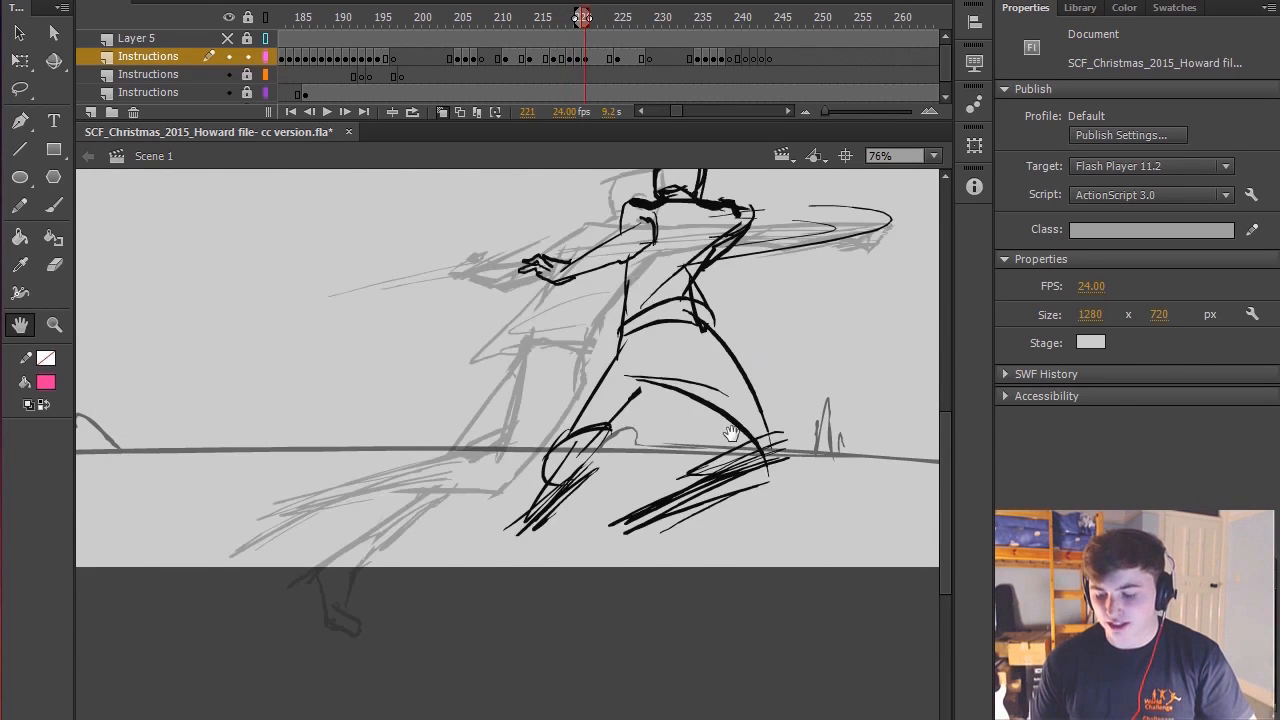
left_click_drag(763, 331, 711, 457)
key("comma")
key("period")
left_click_drag(714, 380, 700, 340)
Select the figure on frame 221 with the Lasso and move it slightly to the right with Free Transform
mouse_move(754, 294)
left_mouse_down()
mouse_move(694, 329)
mouse_move(357, 688)
mouse_move(630, 395)
mouse_move(651, 398)
left_mouse_up()
key("l")
key("q")
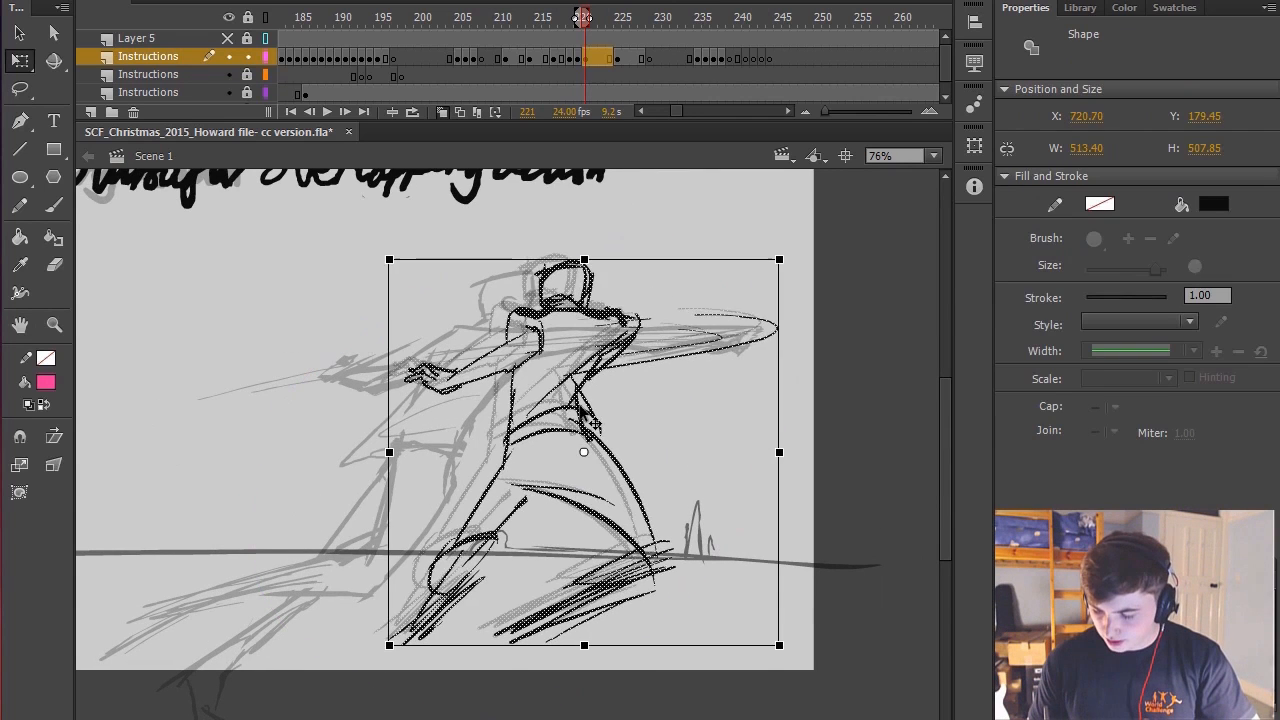
left_click(720, 390)
key("h")
mouse_move(749, 388)
left_mouse_down()
mouse_move(760, 330)
mouse_move(737, 391)
left_mouse_up()
key("comma")
key("period")
Trace the line of the extended punching arm on frame 220 with pink strokes and undo them
key("b")
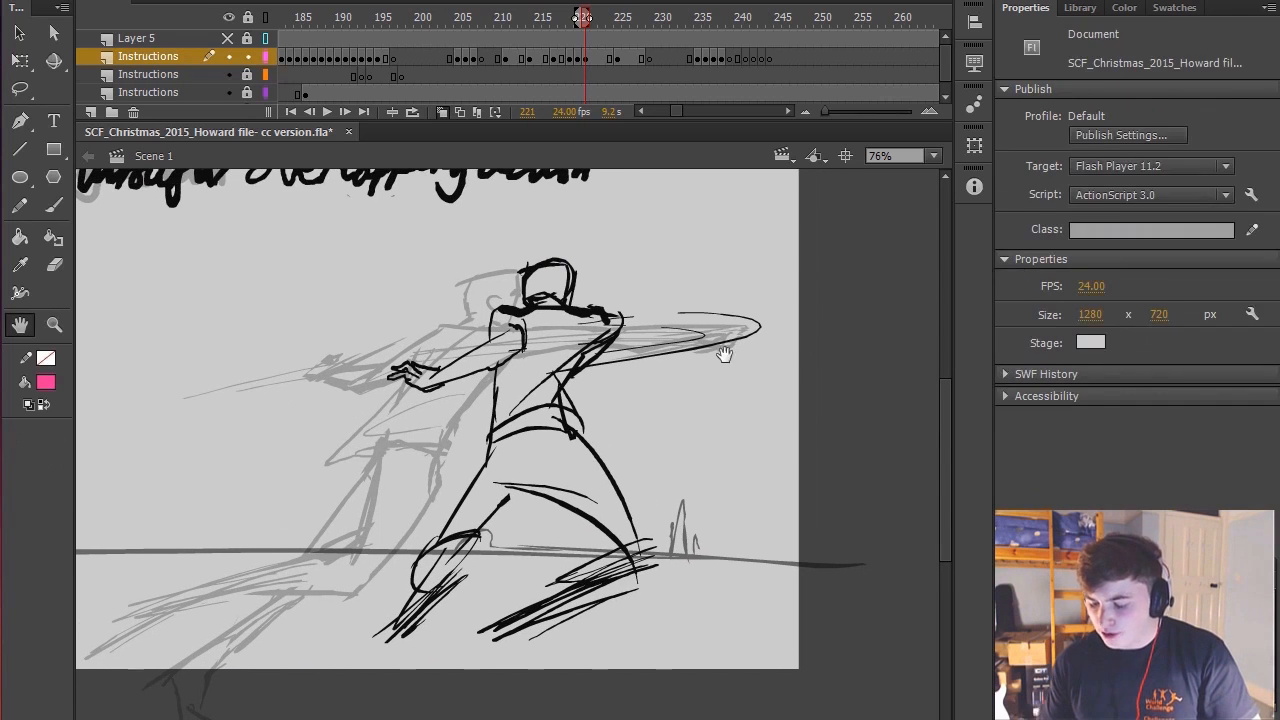
key("comma")
left_click_drag(504, 346, 778, 340)
key("ctrl+z")
left_click_drag(446, 350, 842, 331)
key("ctrl+z")
Trace the punch's path on frame 219 from the trailing arm forward past the body in pink and undo it
key("comma")
mouse_move(543, 355)
left_mouse_down()
mouse_move(772, 338)
mouse_move(526, 366)
left_mouse_up()
key("comma")
key("period")
left_click_drag(337, 371, 896, 291)
key("ctrl+z")
left_click_drag(689, 370, 601, 397)
left_click_drag(330, 375, 912, 288)
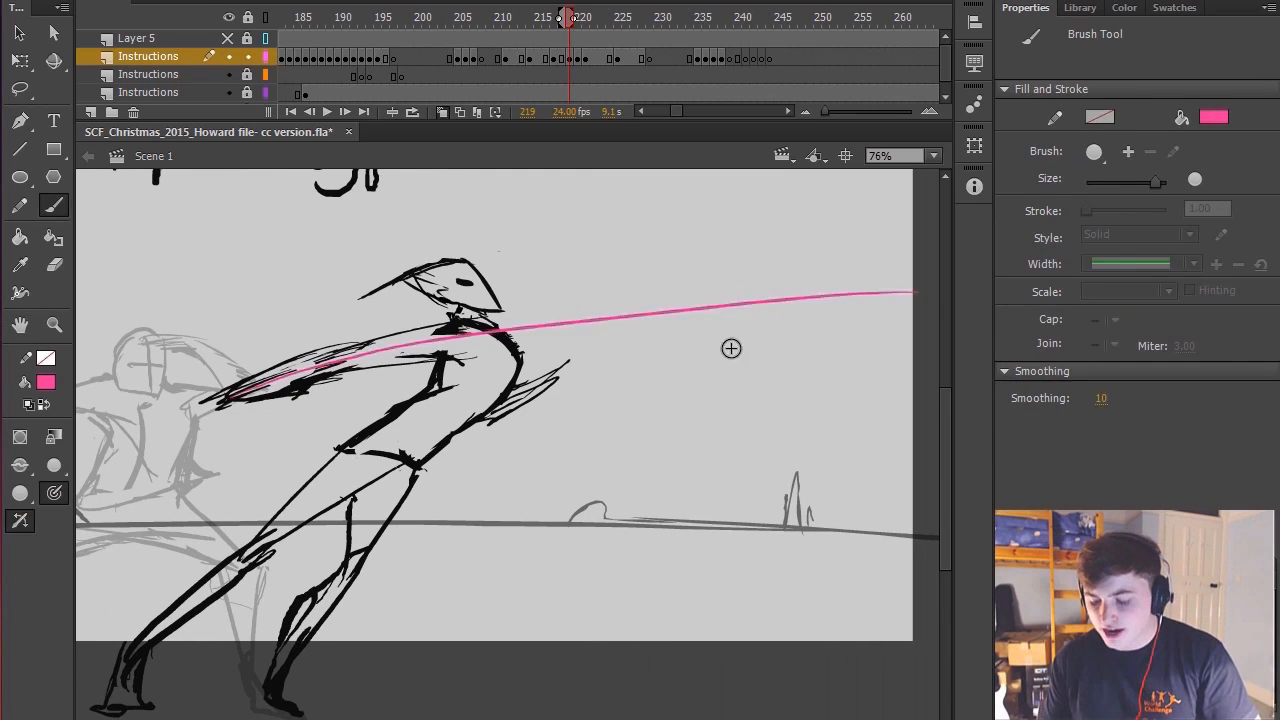
key("ctrl+z")
Mark the forward reach of the punch with a pink horizontal stroke and undo it
left_click_drag(715, 364, 705, 368)
mouse_move(646, 310)
left_mouse_down()
mouse_move(187, 410)
mouse_move(314, 364)
mouse_move(938, 311)
left_mouse_up()
key("ctrl+z")
key("ctrl+z")
key("space")
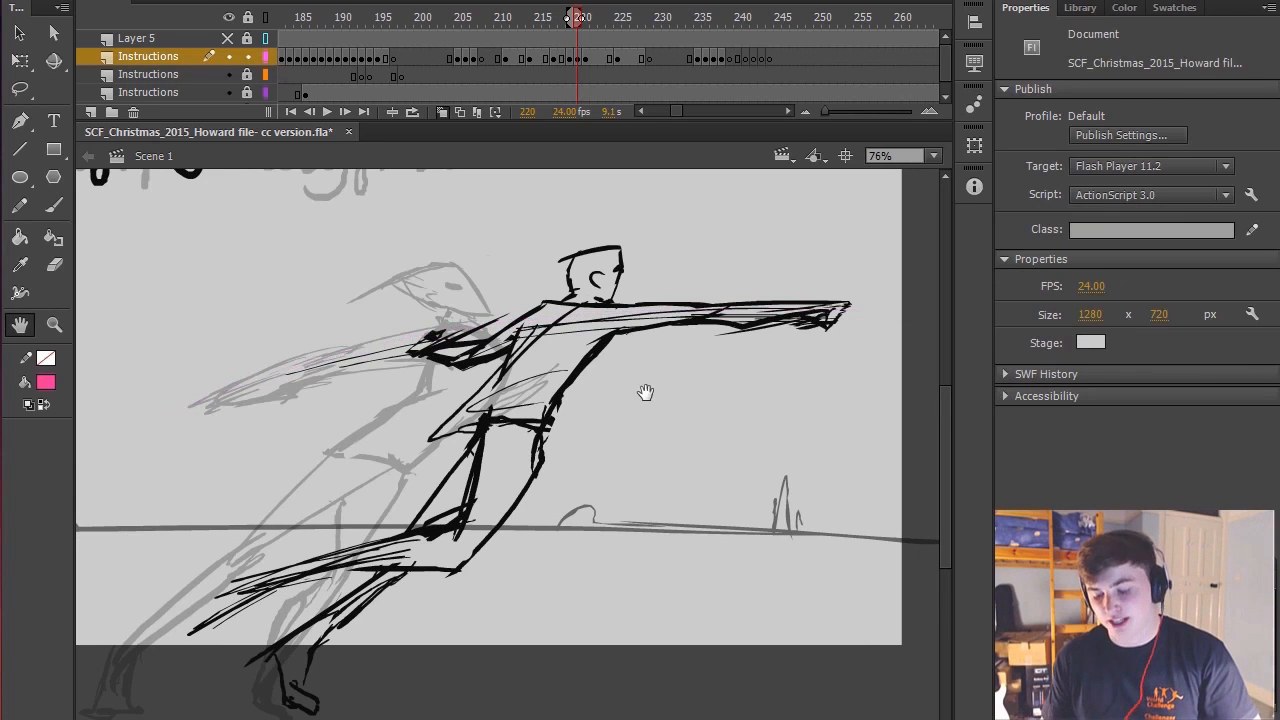
Flip between frames 220 and 221, mark the near arm and upper torso on frame 221 in pink and undo the marks
mouse_move(353, 370)
left_mouse_down()
mouse_move(923, 297)
mouse_move(254, 486)
mouse_move(586, 426)
mouse_move(360, 434)
left_mouse_up()
key("period")
key("comma")
key("period")
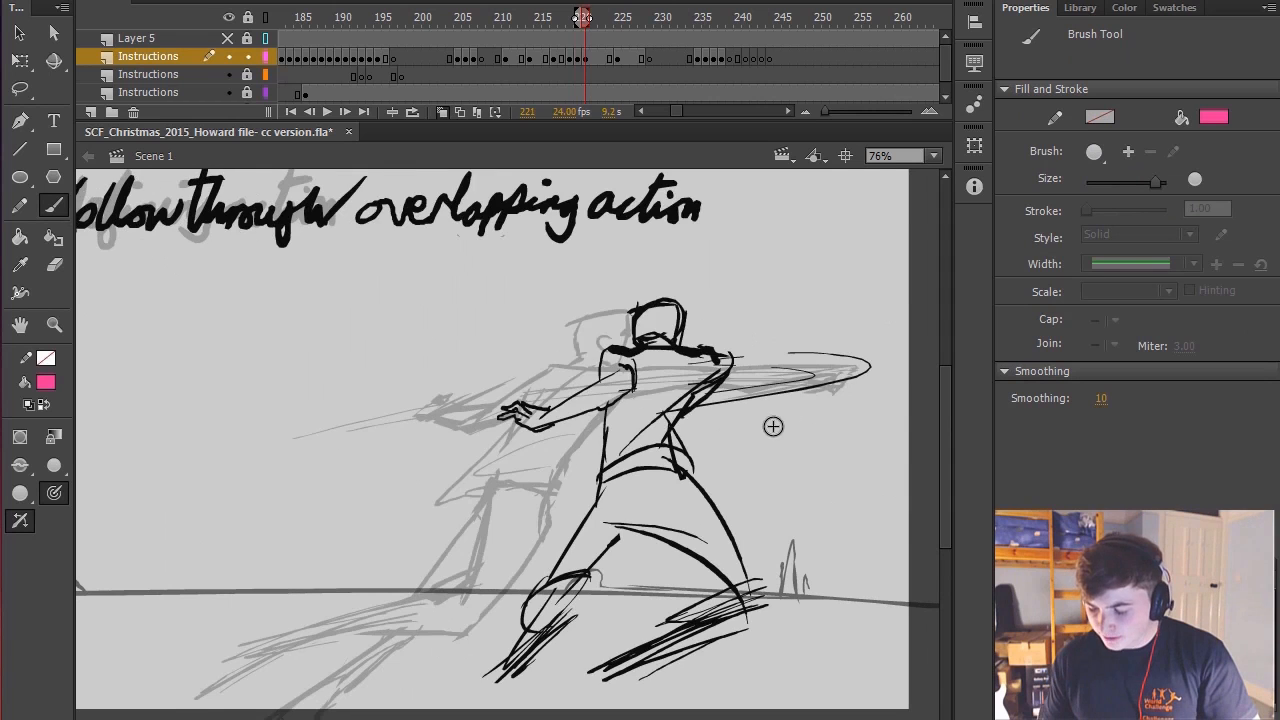
left_click_drag(610, 410, 700, 364)
key("ctrl+z")
left_click_drag(548, 415, 652, 374)
key("ctrl+z")
Go back to frame 220, draw a pink line down in front of the extended fist and undo it
key("comma")
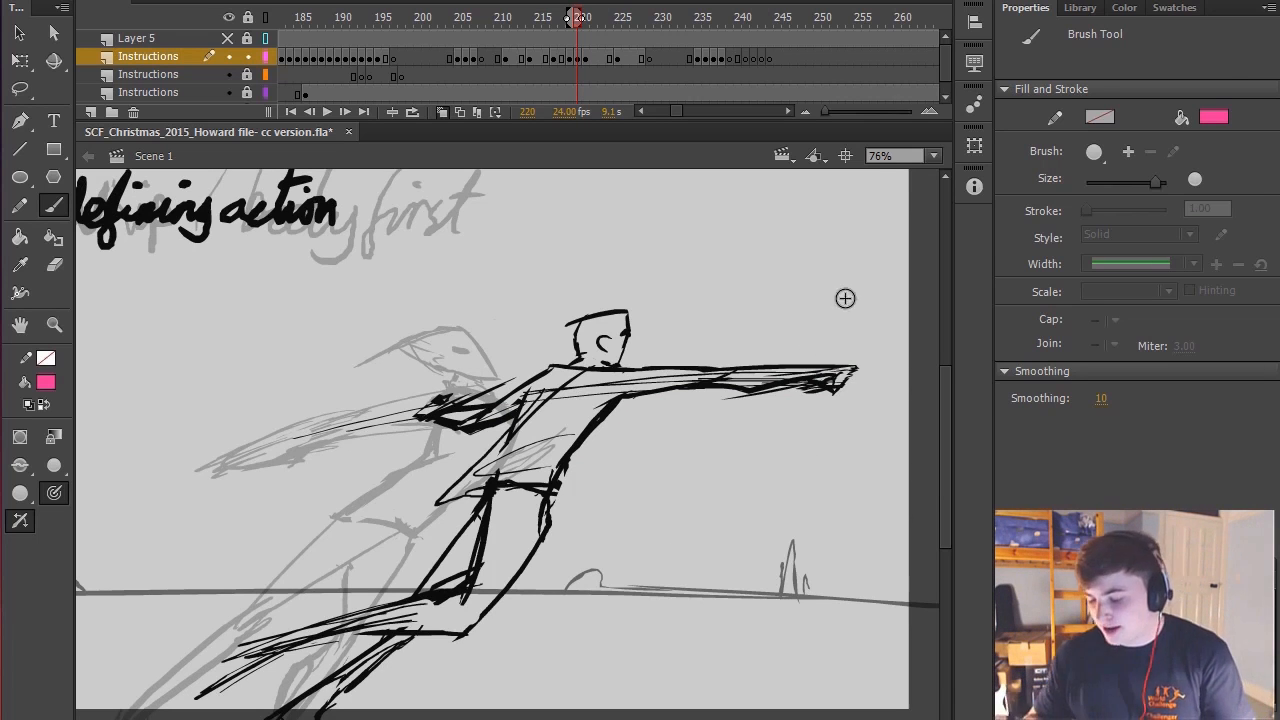
scroll(843, 297, "right", 3)
left_click_drag(733, 262, 644, 578)
key("ctrl+z")
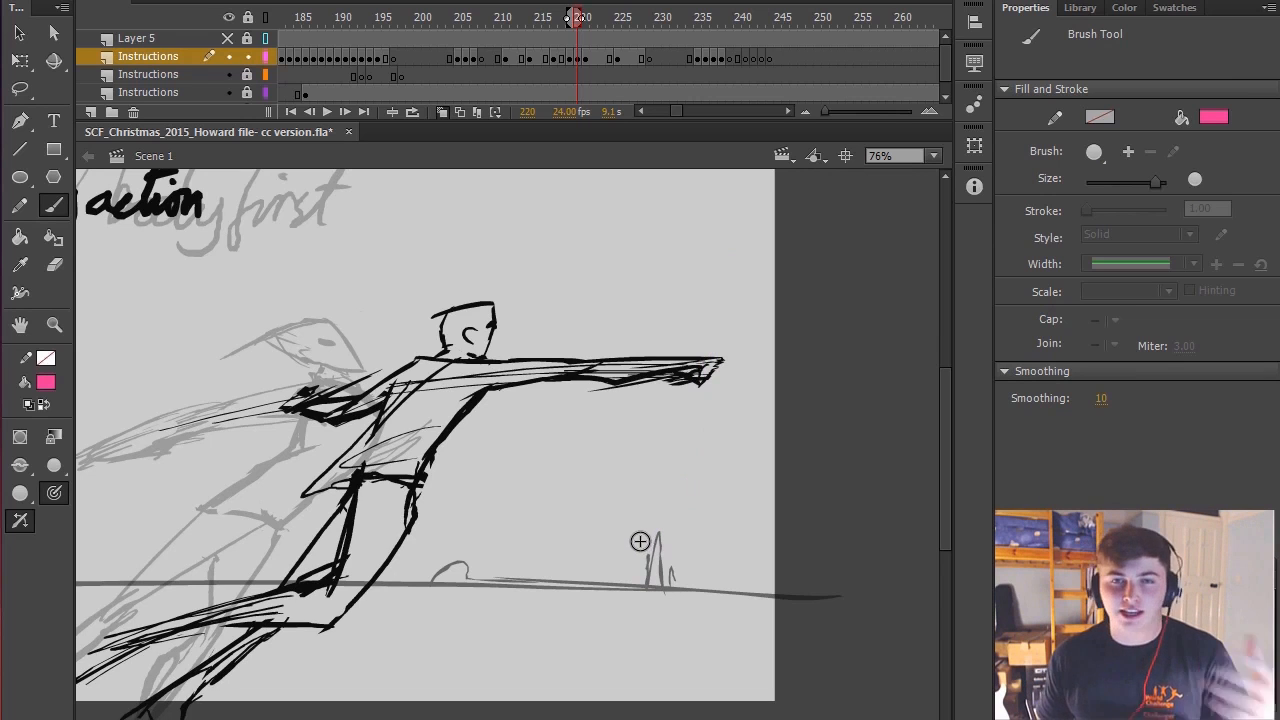
Compare frames 220 and 221, sketch pink zigzag strokes ahead of the fist on frame 220 and undo them
key("period")
key("comma")
left_click_drag(606, 450, 700, 365)
key("ctrl+z")
left_click_drag(717, 262, 741, 320)
mouse_move(770, 216)
left_mouse_down()
mouse_move(729, 406)
mouse_move(829, 551)
mouse_move(780, 638)
left_mouse_up()
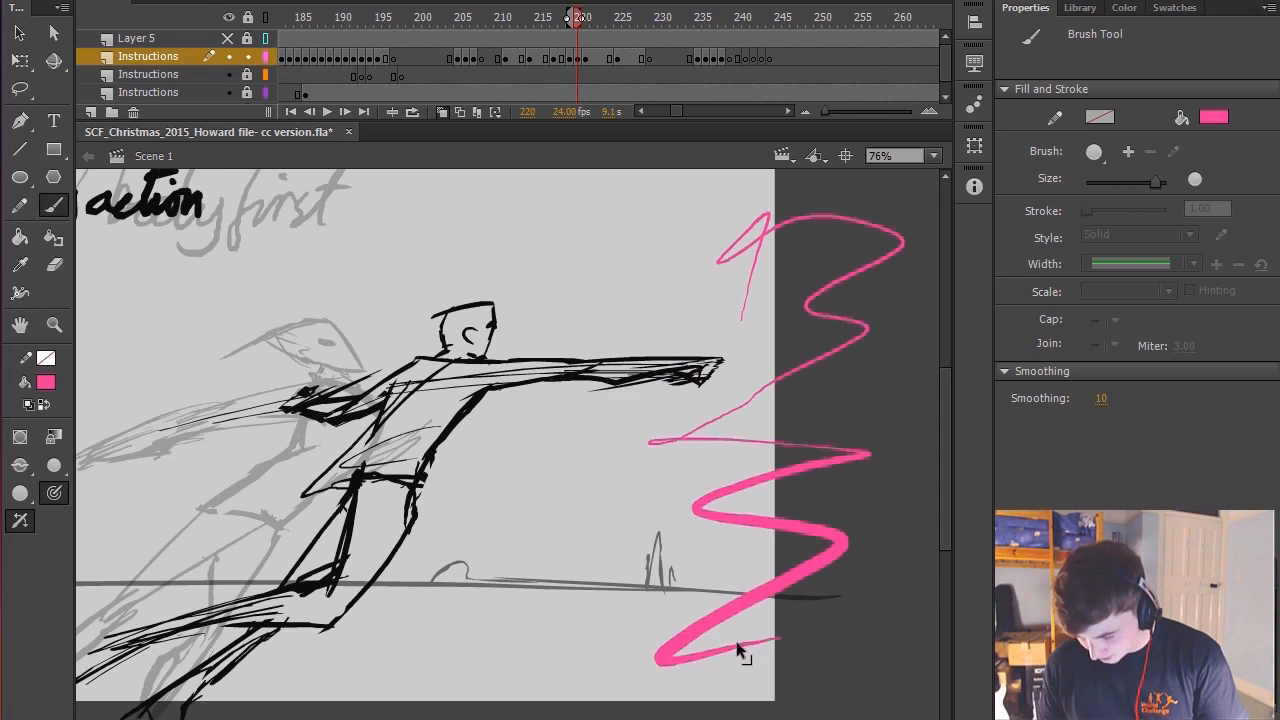
key("ctrl+z")
Advance to frame 221, draw a pink arrow from the fist's position back across the torso and undo it
key("space")
left_click_drag(743, 350, 736, 352)
key("period")
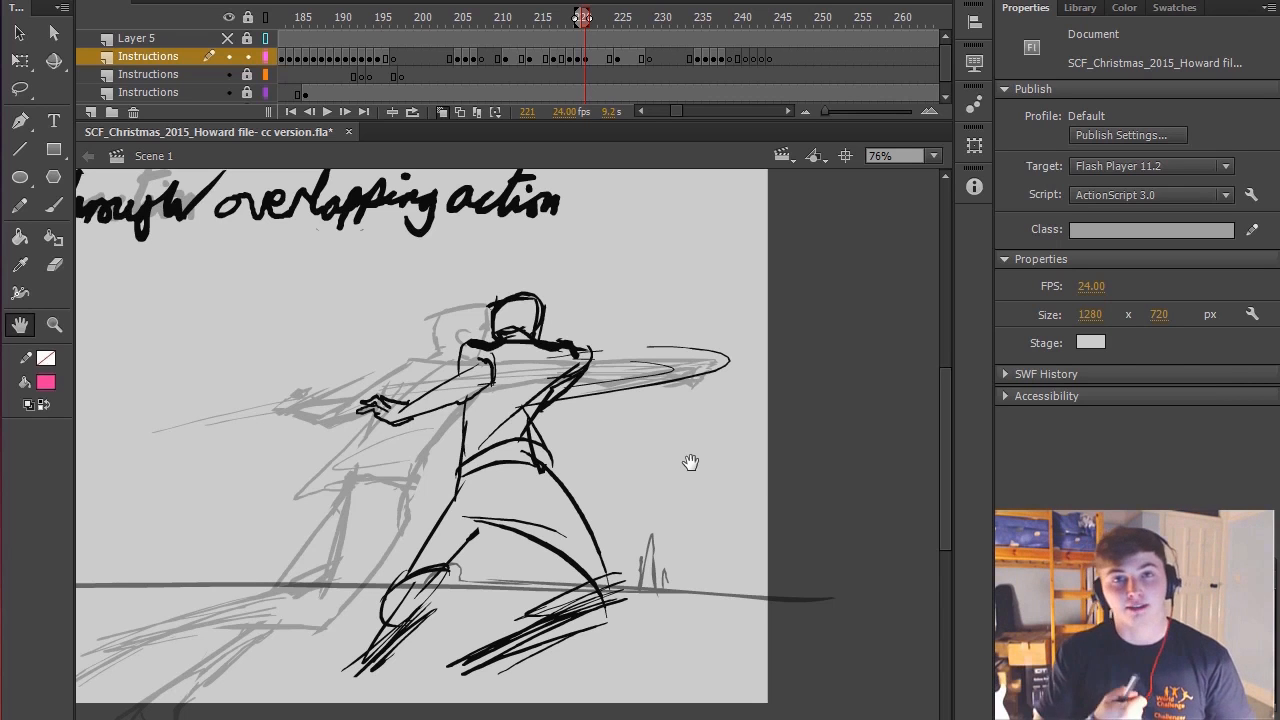
left_click_drag(690, 462, 698, 438)
key("b")
mouse_move(722, 338)
left_mouse_down()
mouse_move(460, 384)
mouse_move(703, 339)
left_mouse_up()
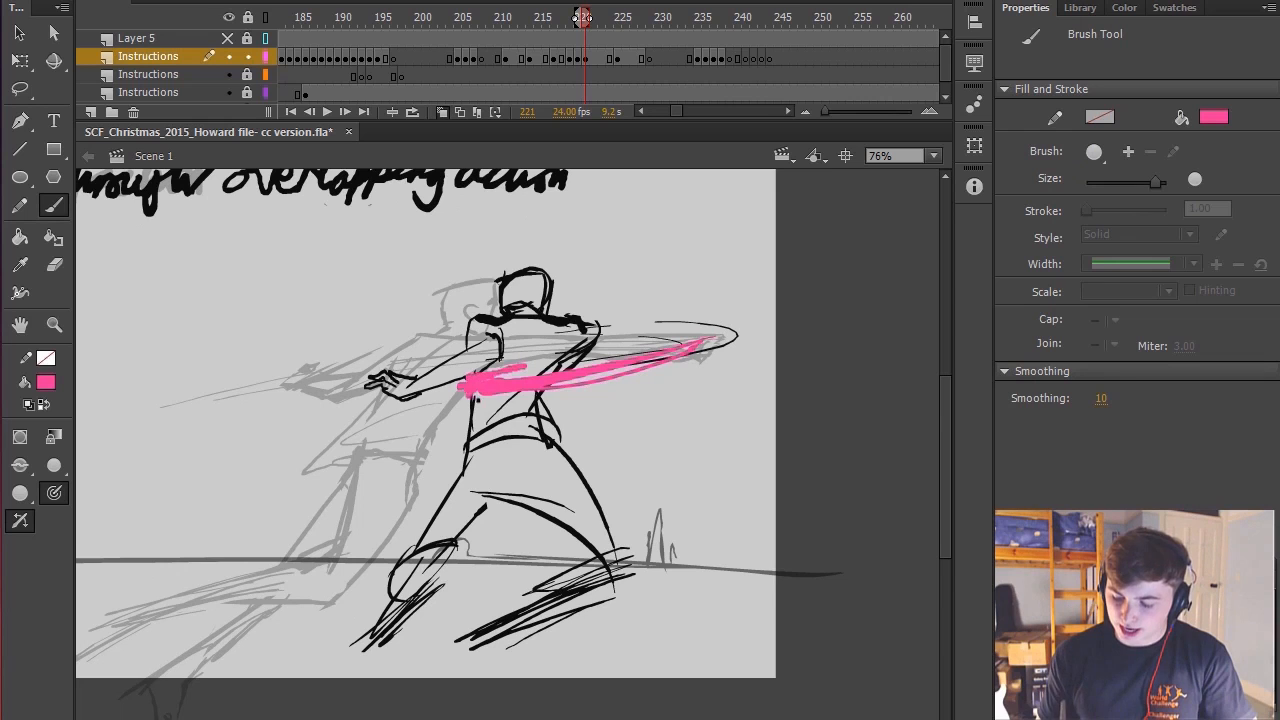
key("ctrl+z")
key("ctrl+z")
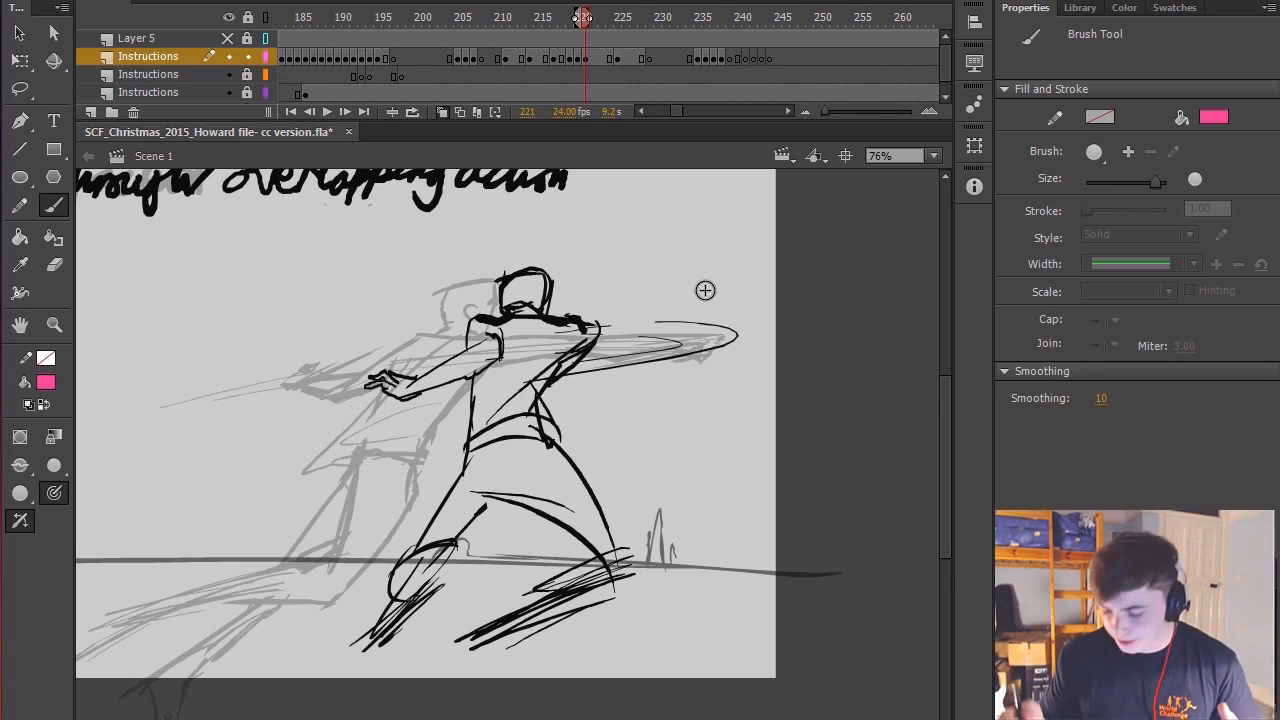
Flip between frames 220 and 221 to compare how the legs move
key("space")
left_click_drag(720, 303, 727, 271)
left_click_drag(716, 326, 758, 247)
key("comma")
key("period")
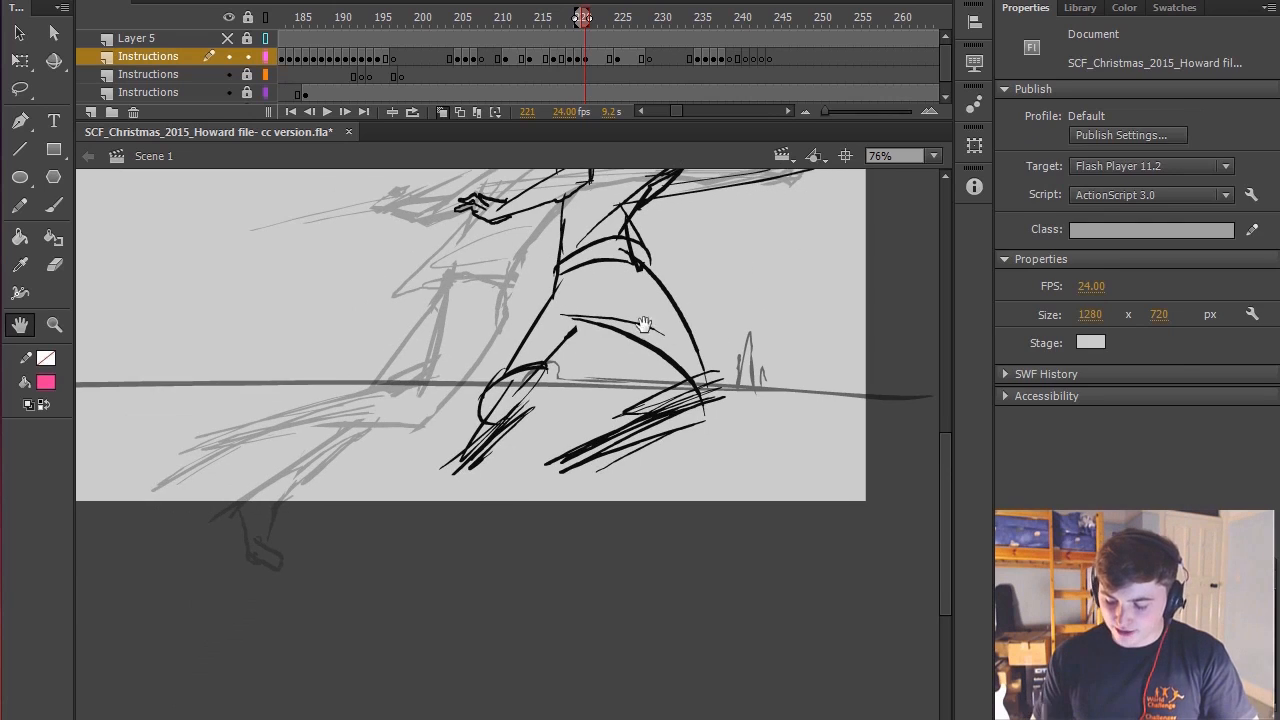
Mark the rear foot's path up toward the body and the front leg on frame 221 in pink and undo the strokes
key("b")
left_click_drag(276, 520, 582, 351)
key("ctrl+z")
left_click_drag(262, 522, 518, 386)
mouse_move(700, 376)
left_mouse_down()
mouse_move(248, 454)
mouse_move(767, 378)
left_mouse_up()
key("ctrl+z")
key("ctrl+z")
key("ctrl+z")
Lasso the front foot's motion lines on frame 221 and shrink them slightly with Free Transform
key("space")
key("e")
key("l")
mouse_move(700, 428)
left_mouse_down()
mouse_move(712, 366)
mouse_move(631, 443)
left_mouse_up()
key("q")
left_click_drag(530, 436, 546, 417)
left_click(748, 452)
Move on from the follow-through pose to the Aftermath pose on frame 225 and examine the figure
key("space")
left_click_drag(756, 457, 664, 645)
key("space")
left_click_drag(709, 446, 743, 449)
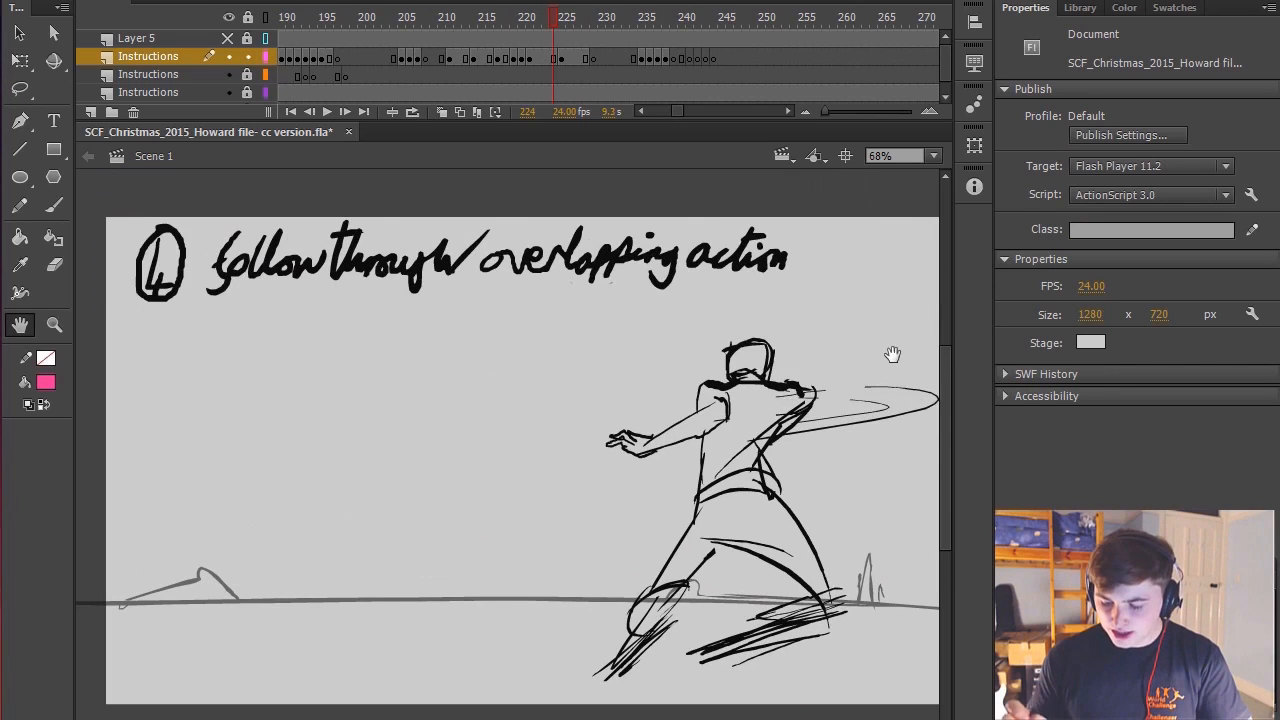
key(".")
left_click_drag(815, 357, 797, 327)
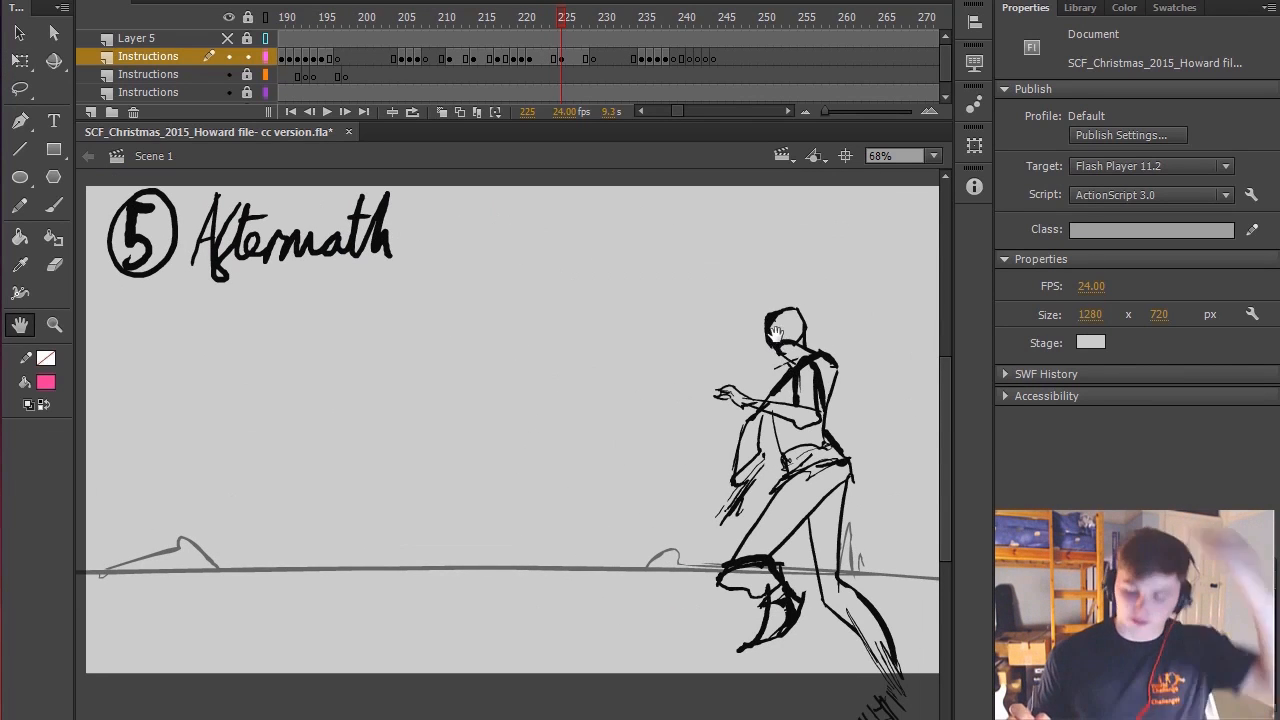
mouse_move(791, 266)
left_mouse_down()
mouse_move(800, 291)
mouse_move(780, 317)
left_mouse_up()
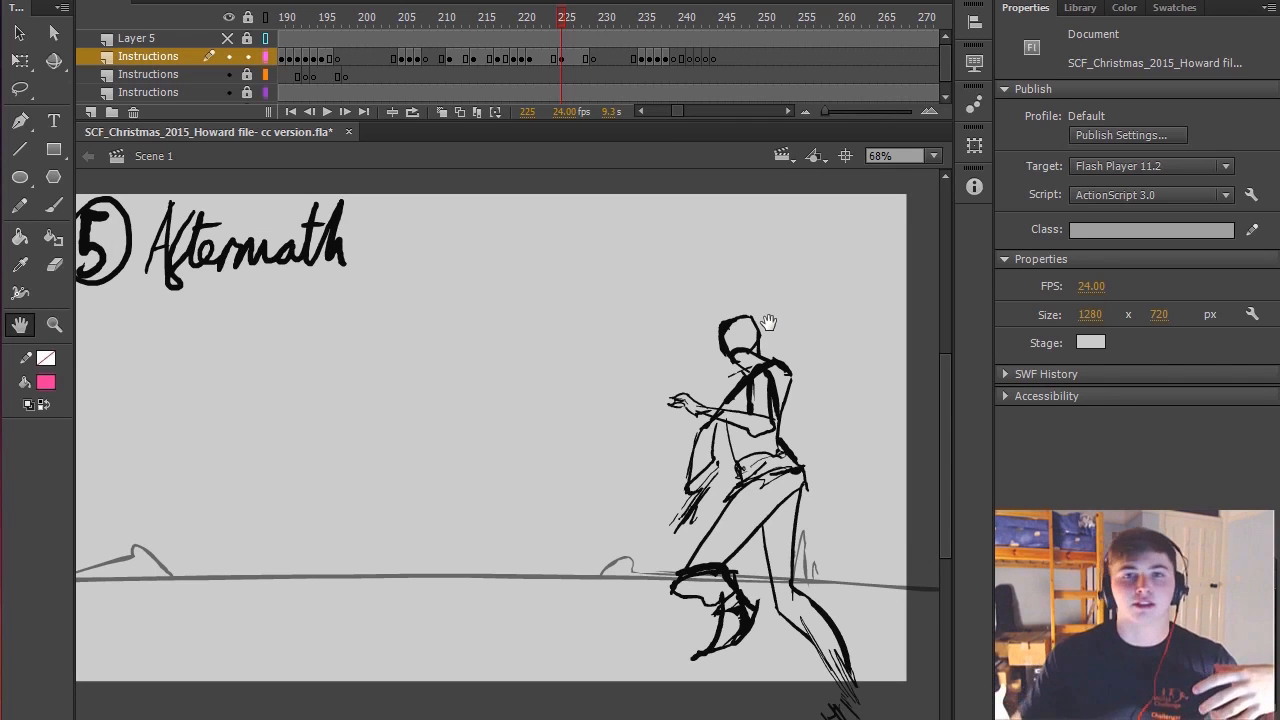
Flip between frames 224 and 225 to compare the follow-through pose with the Aftermath pose
left_click_drag(768, 322, 724, 364)
key("comma")
key("period")
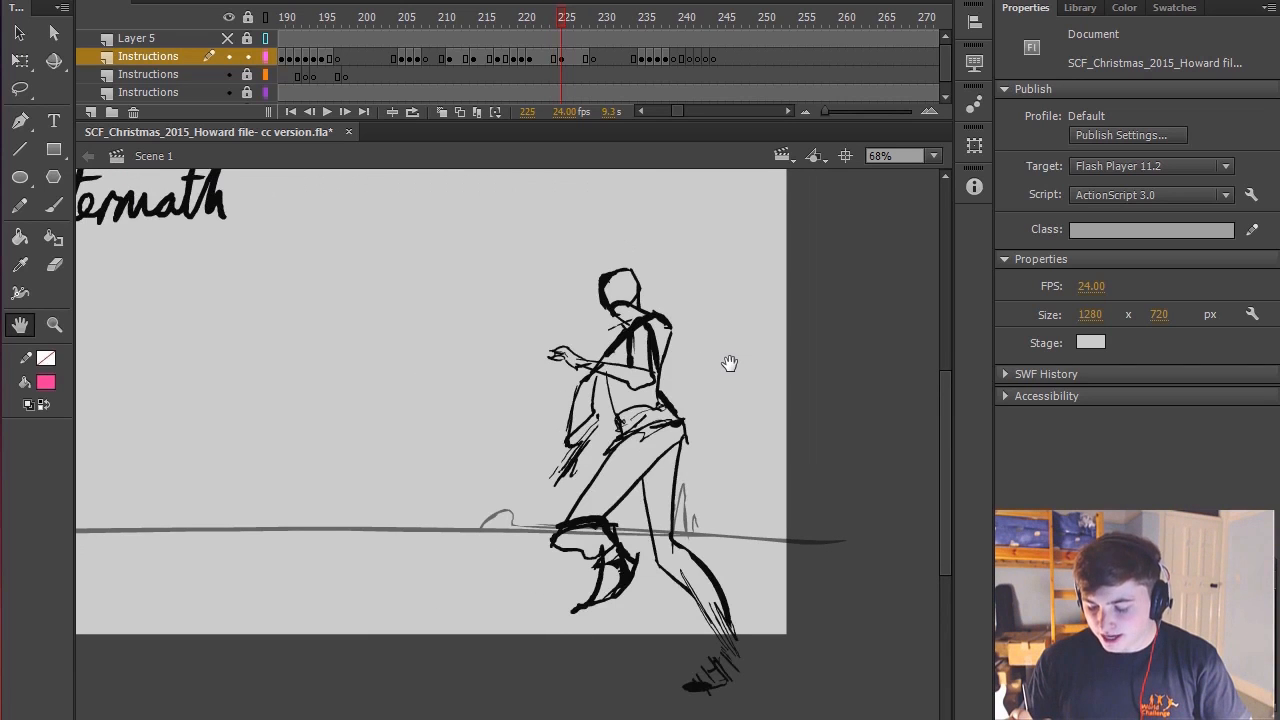
key("comma")
key("period")
mouse_move(734, 429)
left_mouse_down()
mouse_move(717, 339)
mouse_move(717, 477)
mouse_move(731, 483)
mouse_move(830, 362)
left_mouse_up()
Flip back from frame 225 to frame 220 to review the leg positions, with the Brush tool ready
key("comma")
key("comma")
key("comma")
key("b")
key("period")
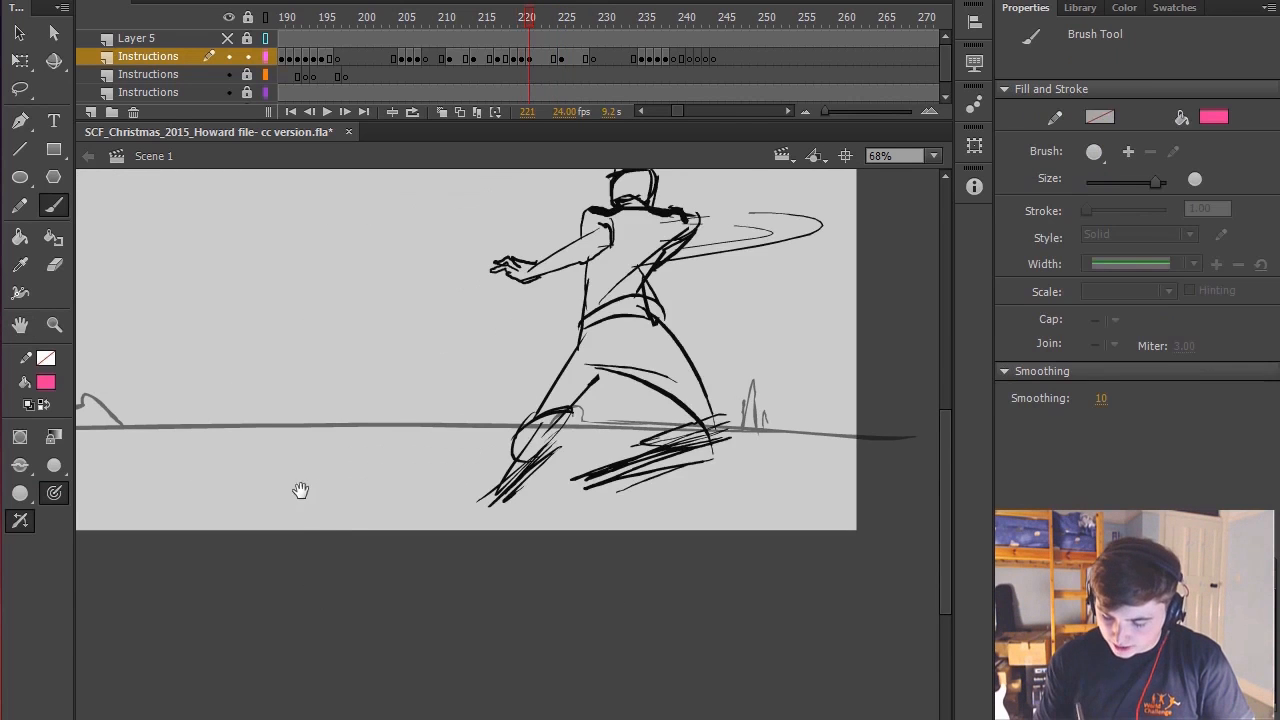
key("comma")
left_click_drag(291, 488, 374, 477)
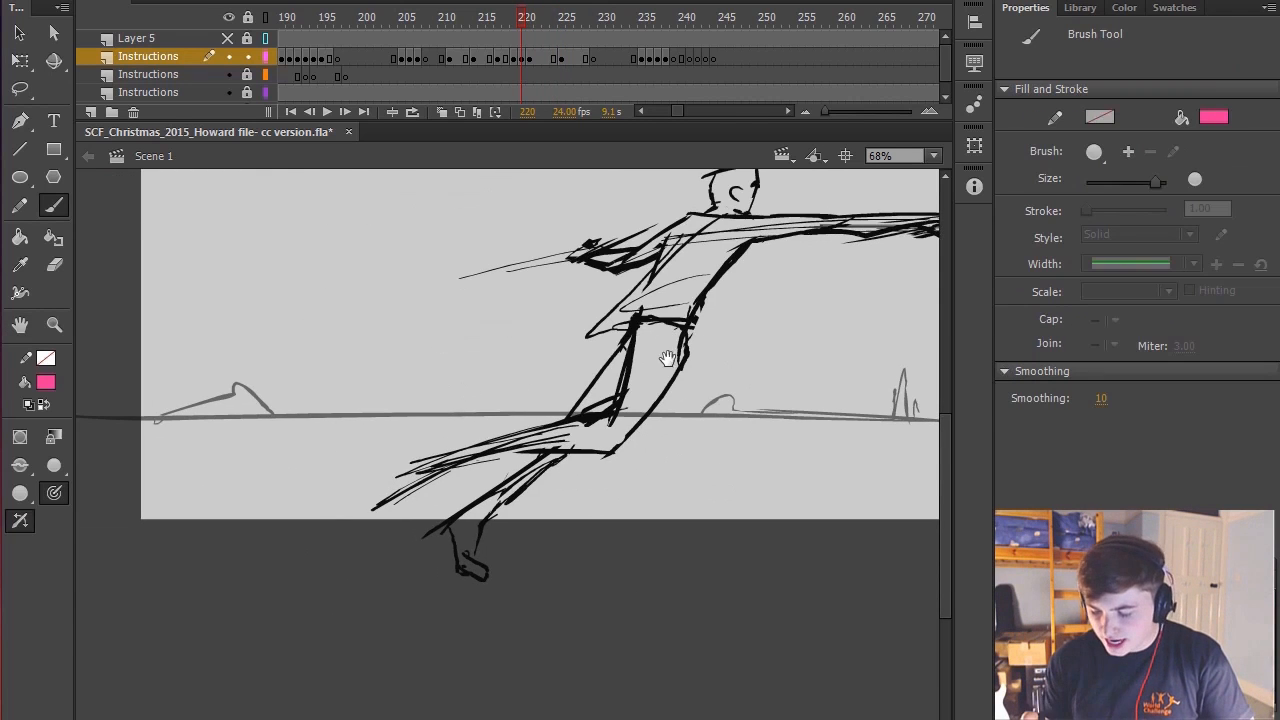
Mark the bent leg on frame 220 with a temporary stroke, undo it, and flip through the neighbouring frames to compare the legs
left_click_drag(668, 302, 595, 455)
key("ctrl+z")
key("comma")
key("comma")
key("period")
key("period")
key("comma")
key("comma")
left_click_drag(226, 566, 252, 577)
key("period")
key("period")
key("period")
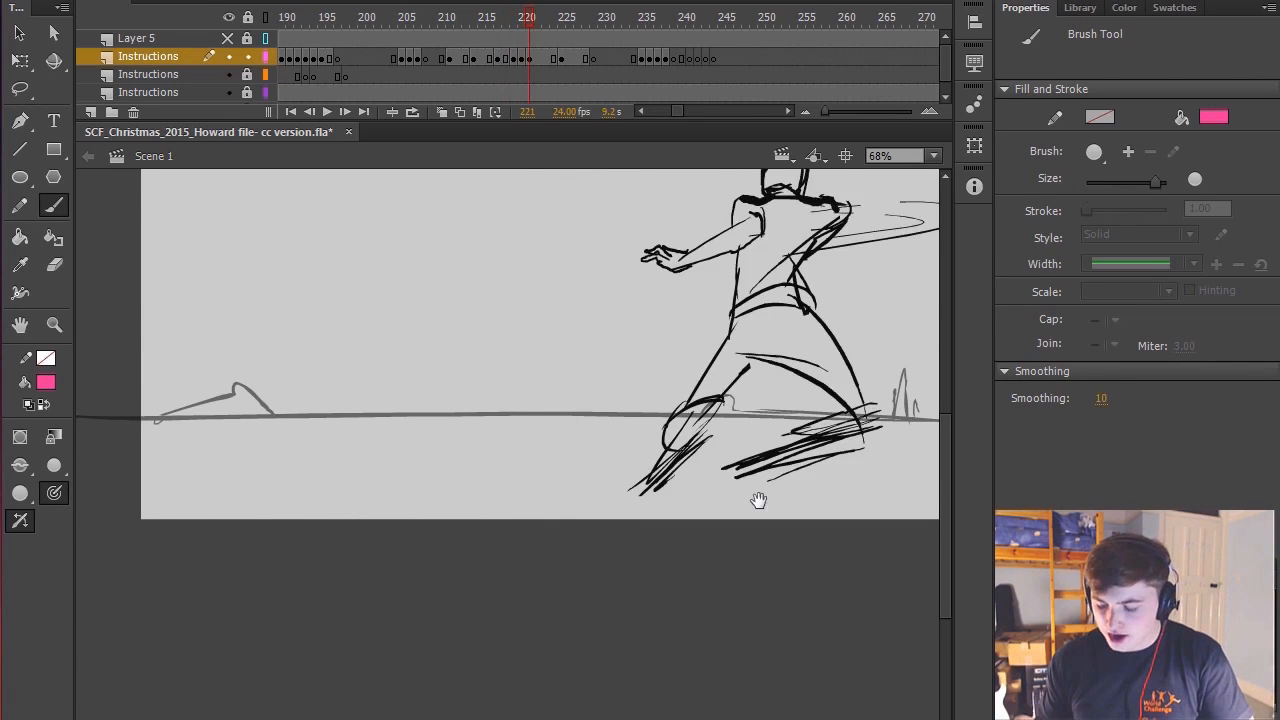
Draw a temporary pink stroke along the front foot's motion lines on frame 221 and undo it
left_click_drag(757, 500, 589, 489)
key("comma")
key("period")
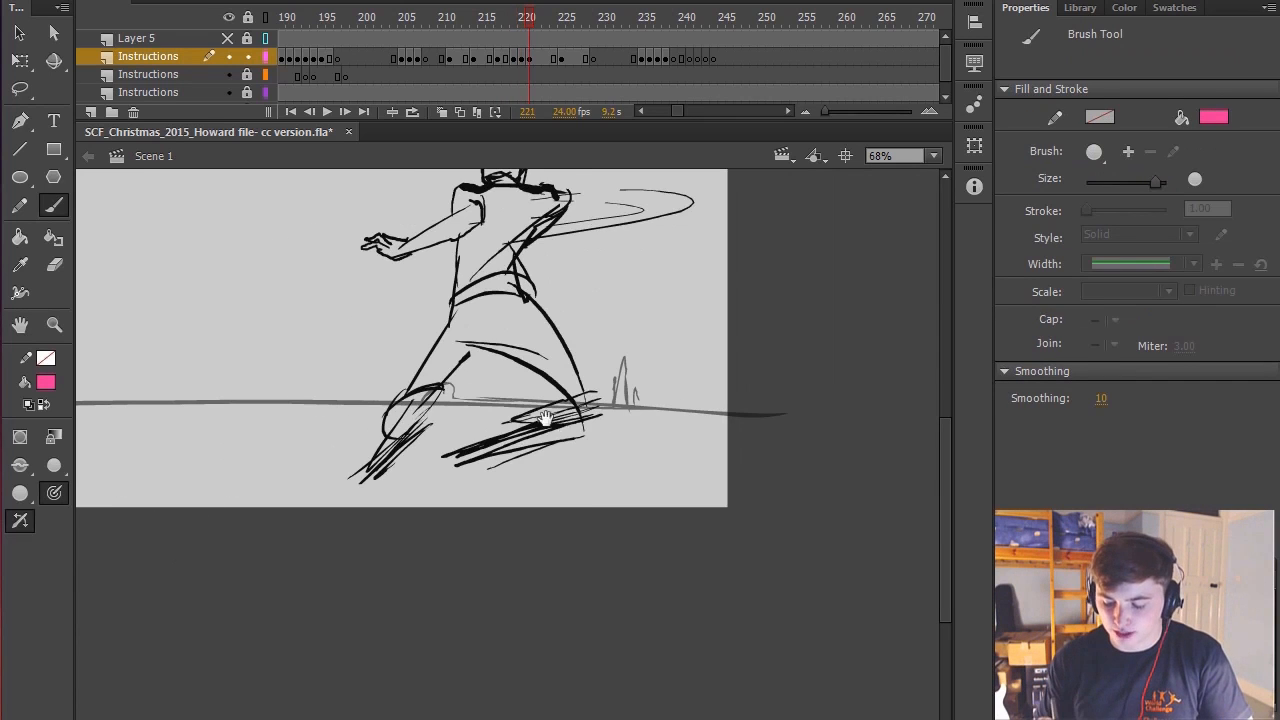
left_click_drag(601, 405, 441, 465)
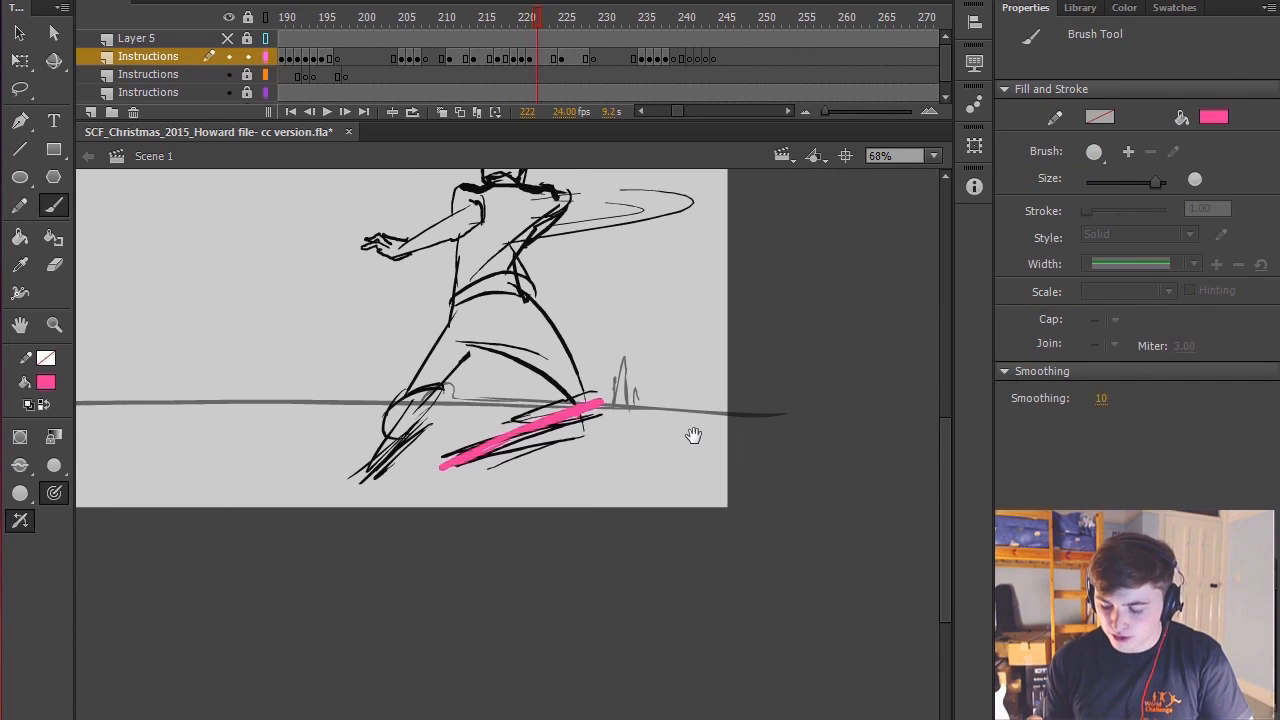
key("ctrl+z")
Advance to the Aftermath pose on frame 225, mark the area around the legs with a temporary stroke, and undo it
key("period")
key("period")
key("period")
key("period")
mouse_move(658, 509)
left_mouse_down()
mouse_move(686, 566)
mouse_move(628, 558)
left_mouse_up()
key("ctrl+z")
key("ctrl+z")
scroll(700, 465, "up", 3)
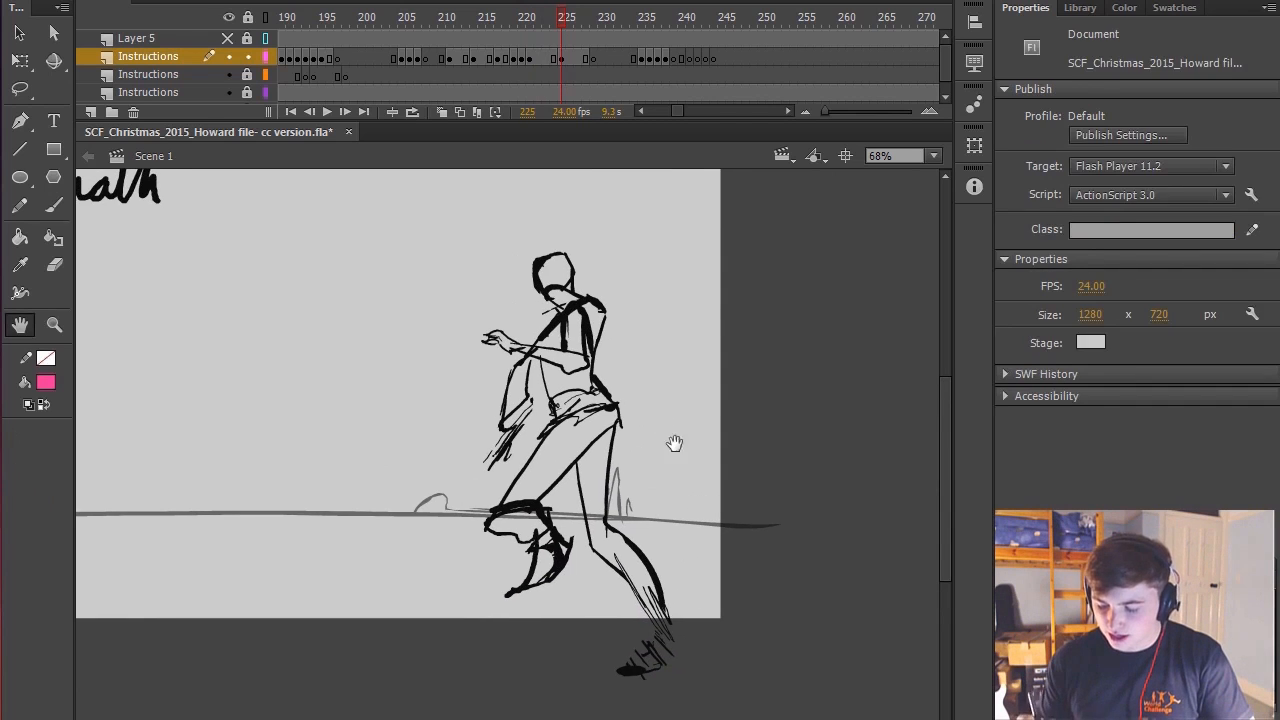
left_click_drag(632, 403, 607, 406)
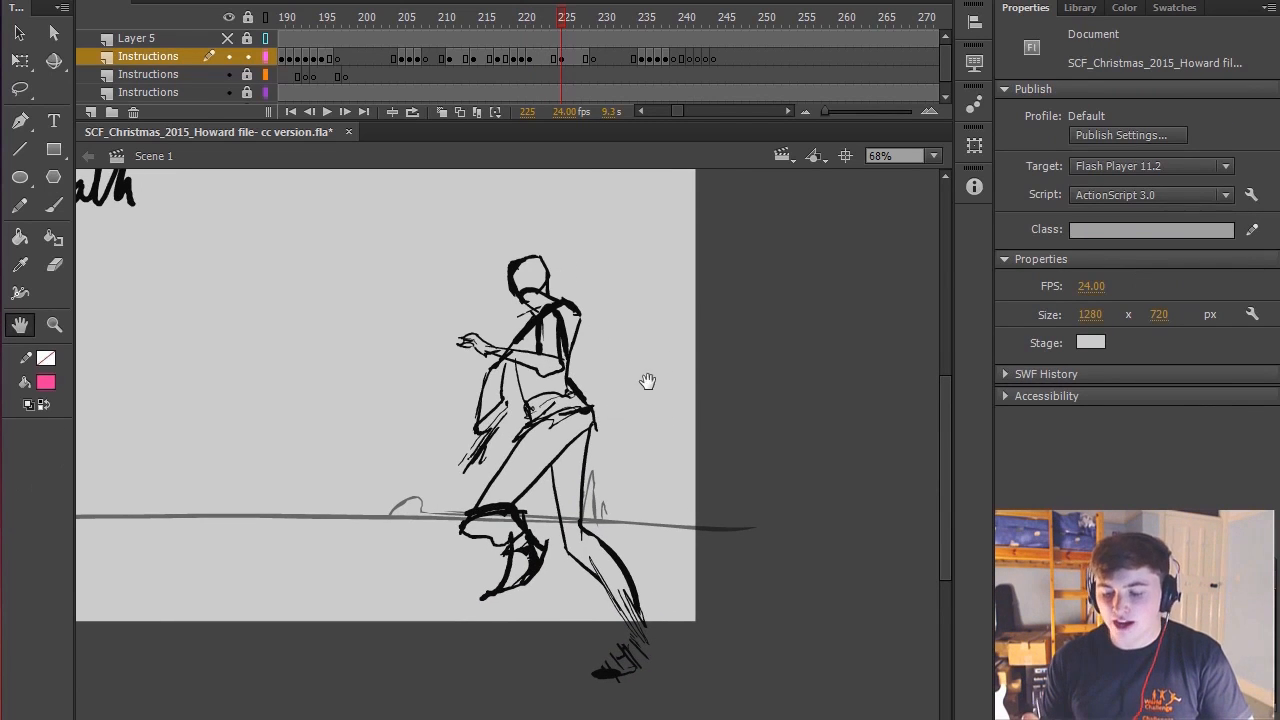
left_click_drag(622, 319, 603, 259)
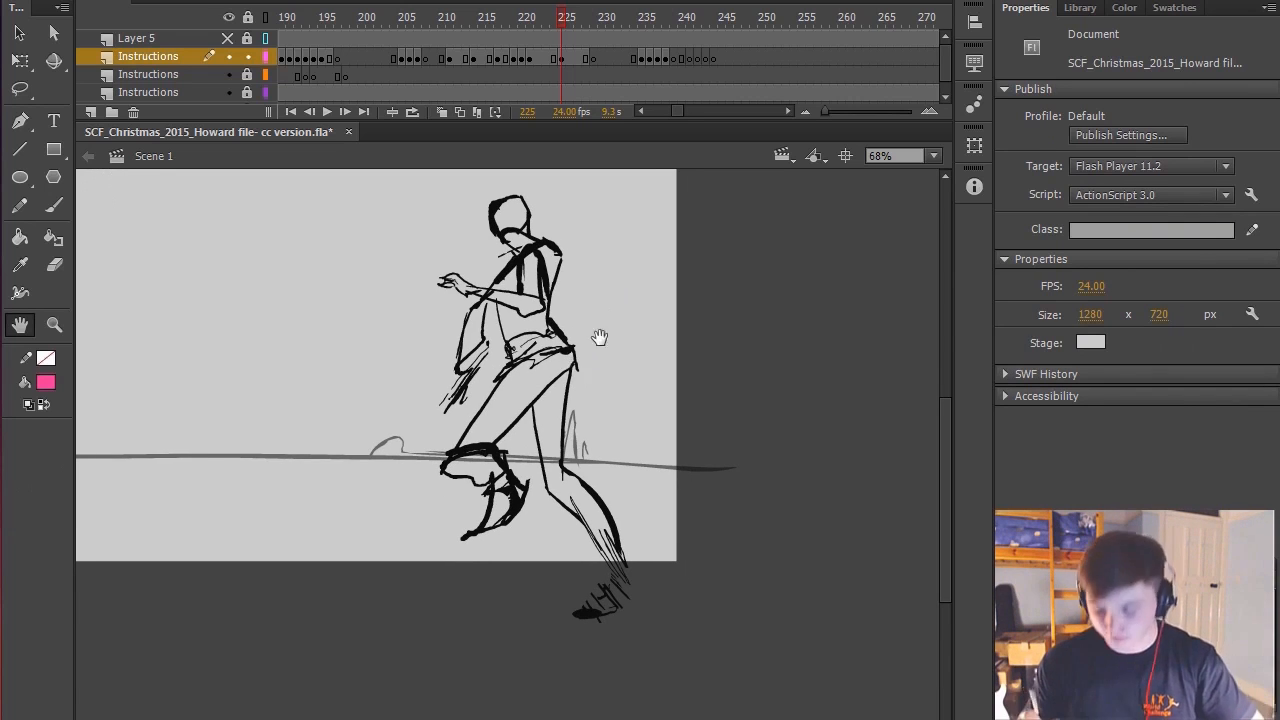
Sketch temporary strokes across the shoulders of the Aftermath figure and undo each one
left_click_drag(644, 347, 714, 474)
key(".")
key("b")
mouse_move(592, 308)
left_mouse_down()
mouse_move(630, 348)
mouse_move(552, 350)
mouse_move(723, 334)
left_mouse_up()
key("ctrl+z")
scroll(572, 328, "up", 2)
scroll(572, 328, "up", 1)
key("h")
key("ctrl+z")
left_click_drag(777, 407, 763, 398)
mouse_move(611, 349)
left_mouse_down()
mouse_move(780, 314)
mouse_move(734, 326)
left_mouse_up()
key("ctrl+z")
Advance further through the Aftermath frames, sketch temporary strokes over the upper body, and undo them
key("space")
mouse_move(697, 374)
left_mouse_down()
mouse_move(662, 384)
mouse_move(700, 382)
left_mouse_up()
scroll(624, 343, "down", 2)
key(".")
key(".")
key("b")
left_click_drag(614, 300, 669, 274)
key("ctrl+z")
left_click_drag(537, 334, 548, 334)
key("ctrl+z")
key("space")
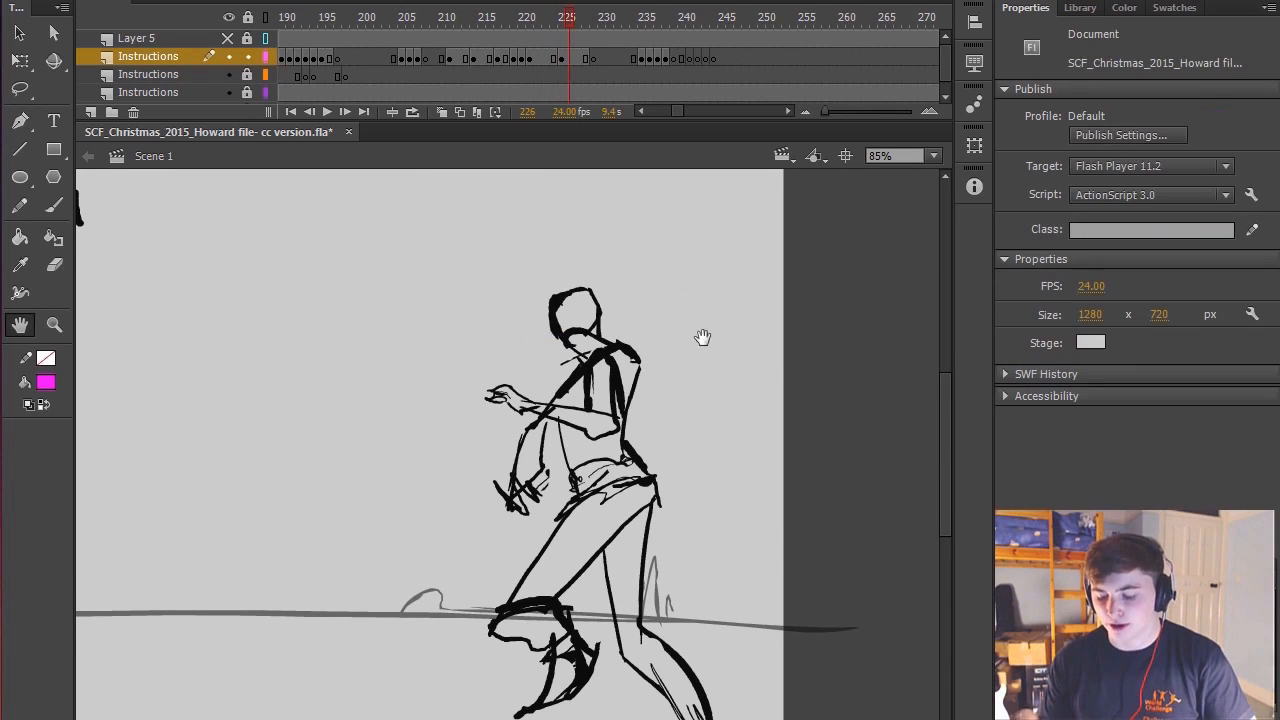
Flip between frames 226 and 225 to compare the Aftermath drawings, with the Brush tool ready
left_click_drag(689, 354, 703, 330)
scroll(608, 456, "down", 1)
left_click_drag(608, 456, 574, 440)
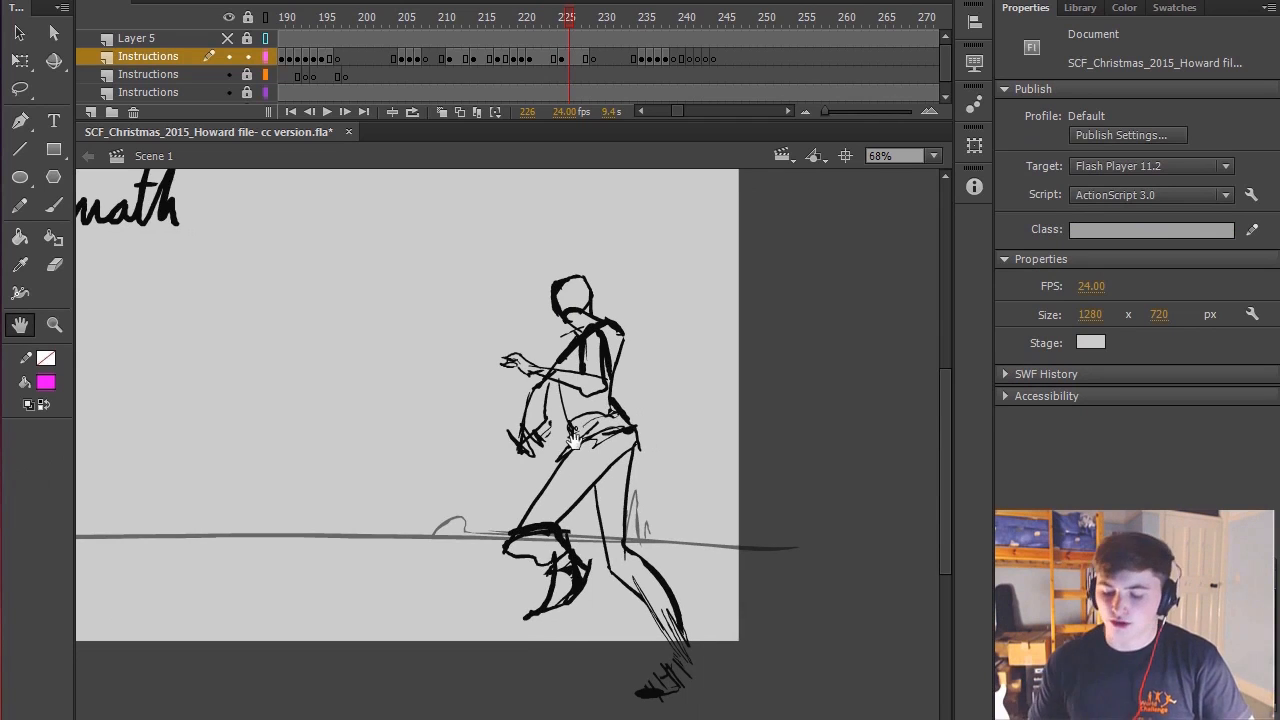
key("comma")
key("comma")
key("period")
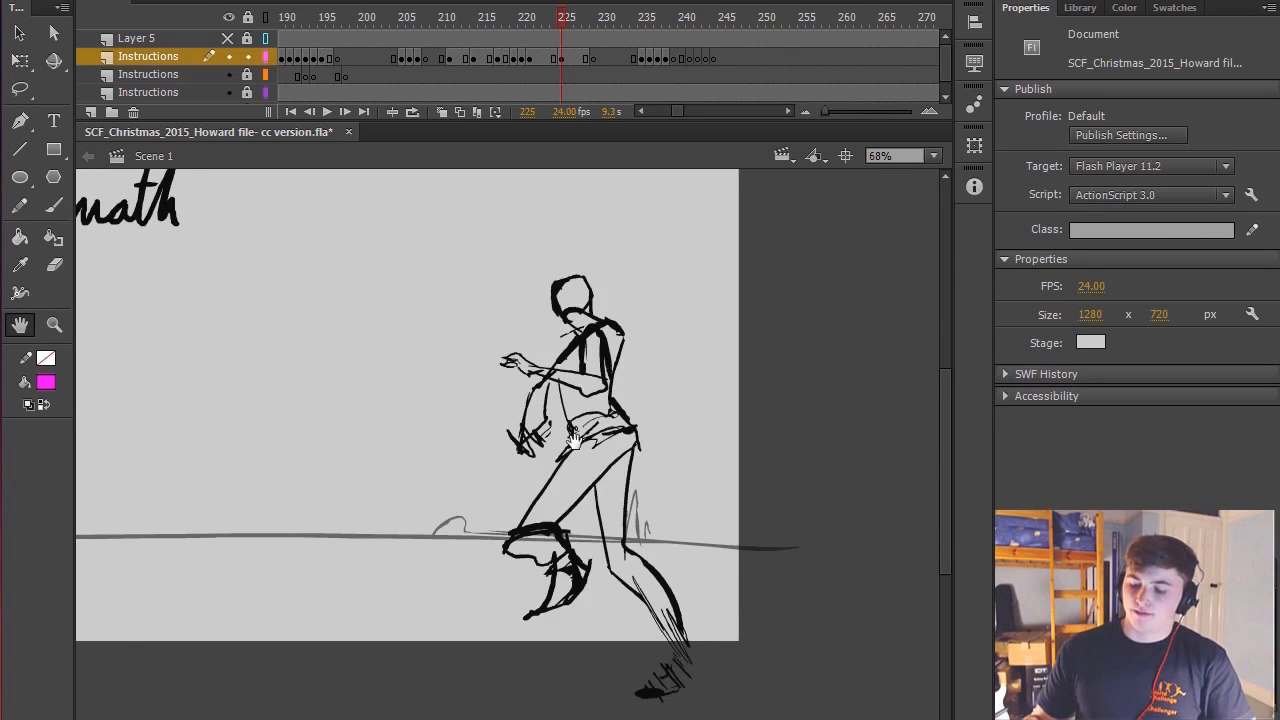
key("comma")
key("period")
key("b")
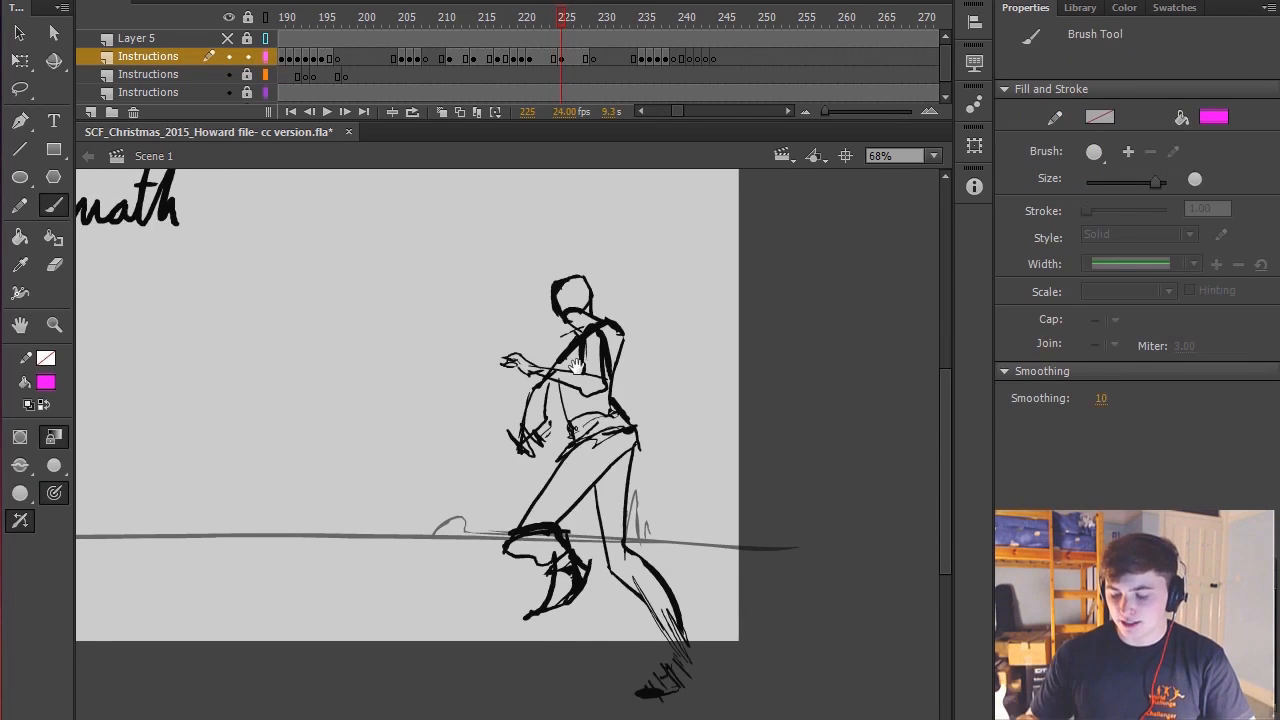
Flip back from the Aftermath pose to the Whip / body first pose on frame 219
key("comma")
key("comma")
scroll(576, 366, "down", 2)
key("comma")
key("comma")
key("comma")
key("comma")
key("comma")
key("period")
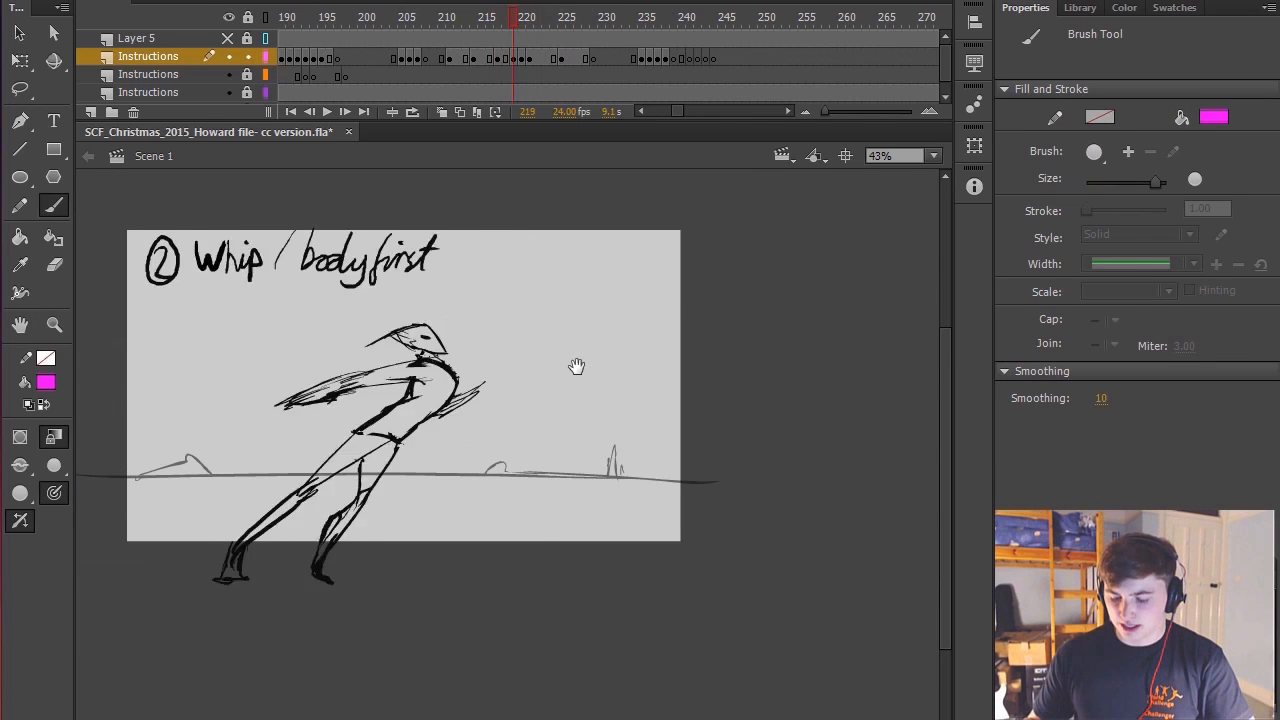
Advance to the follow-through pose on frame 223, mark the shoulder line with a temporary stroke, and undo it
key("period")
key("period")
scroll(540, 378, "up", 2)
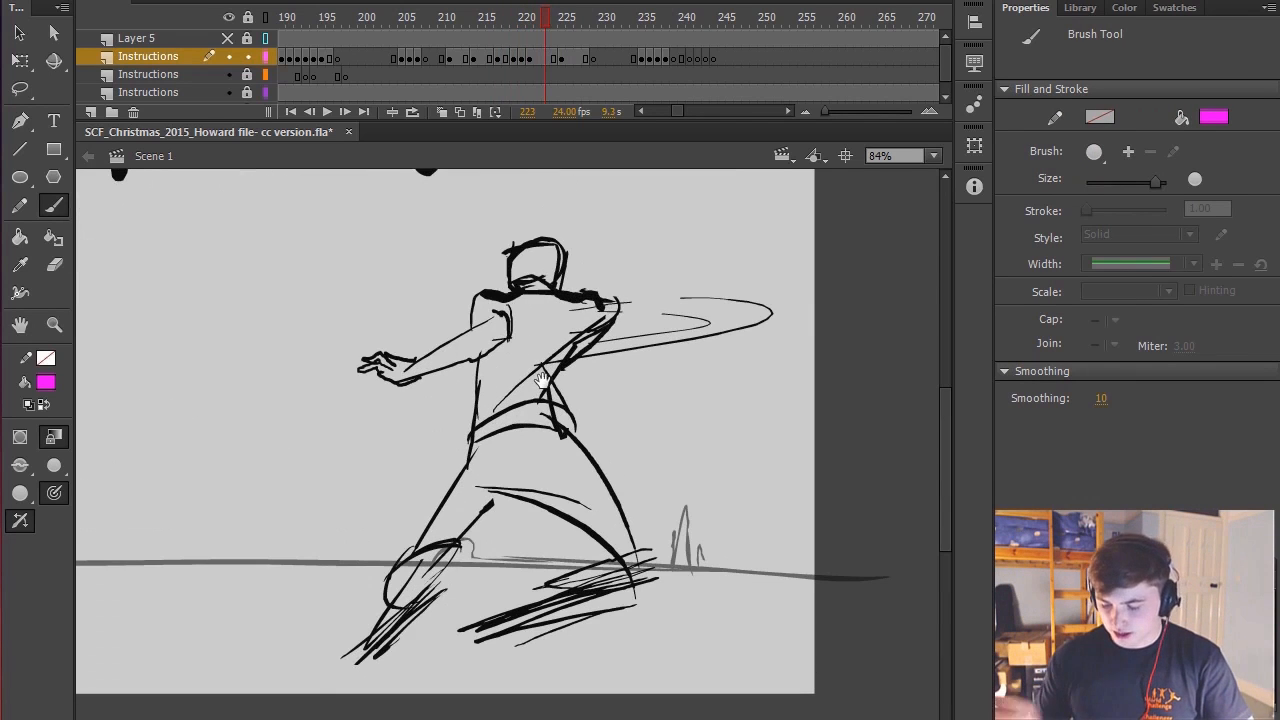
left_click_drag(512, 299, 602, 302)
key("ctrl+z")
Draw temporary magenta strokes down the torso and along the arm's swing arc on the Aftermath pose, then undo them
key("period")
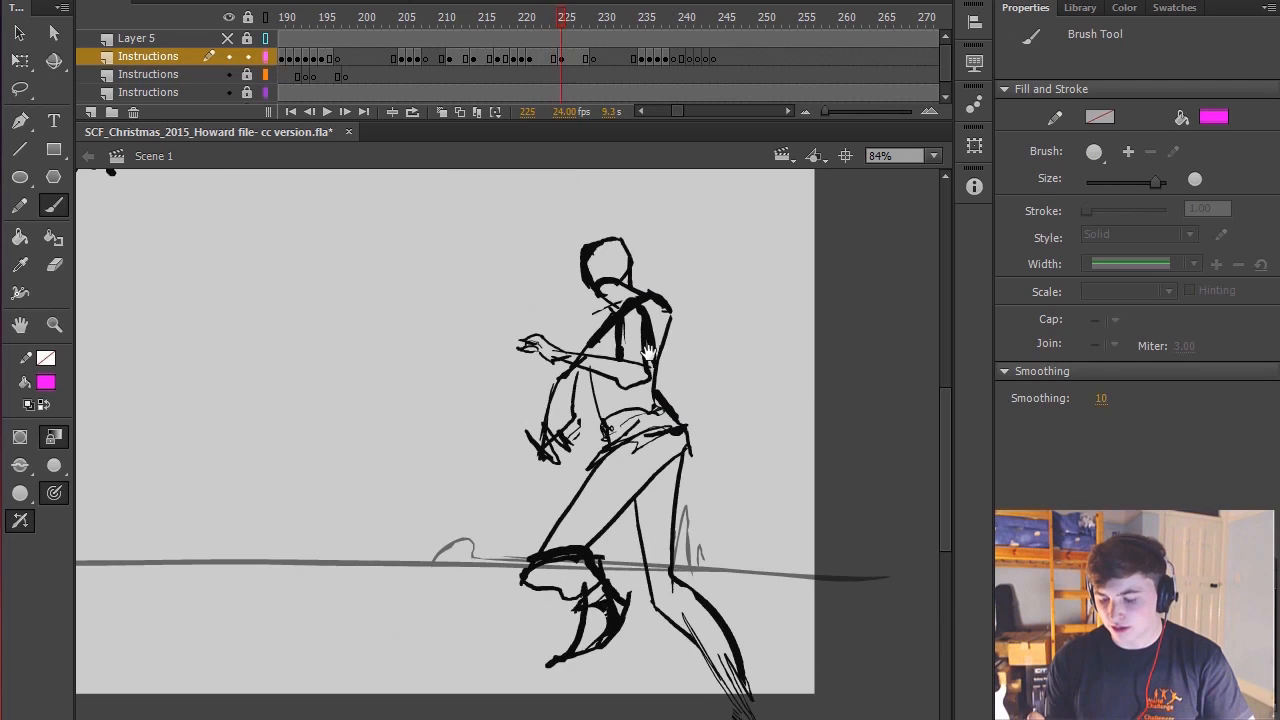
left_click_drag(723, 343, 683, 314)
left_click_drag(658, 241, 673, 539)
key("ctrl+z")
mouse_move(727, 345)
left_mouse_down()
mouse_move(612, 290)
mouse_move(414, 391)
mouse_move(452, 327)
left_mouse_up()
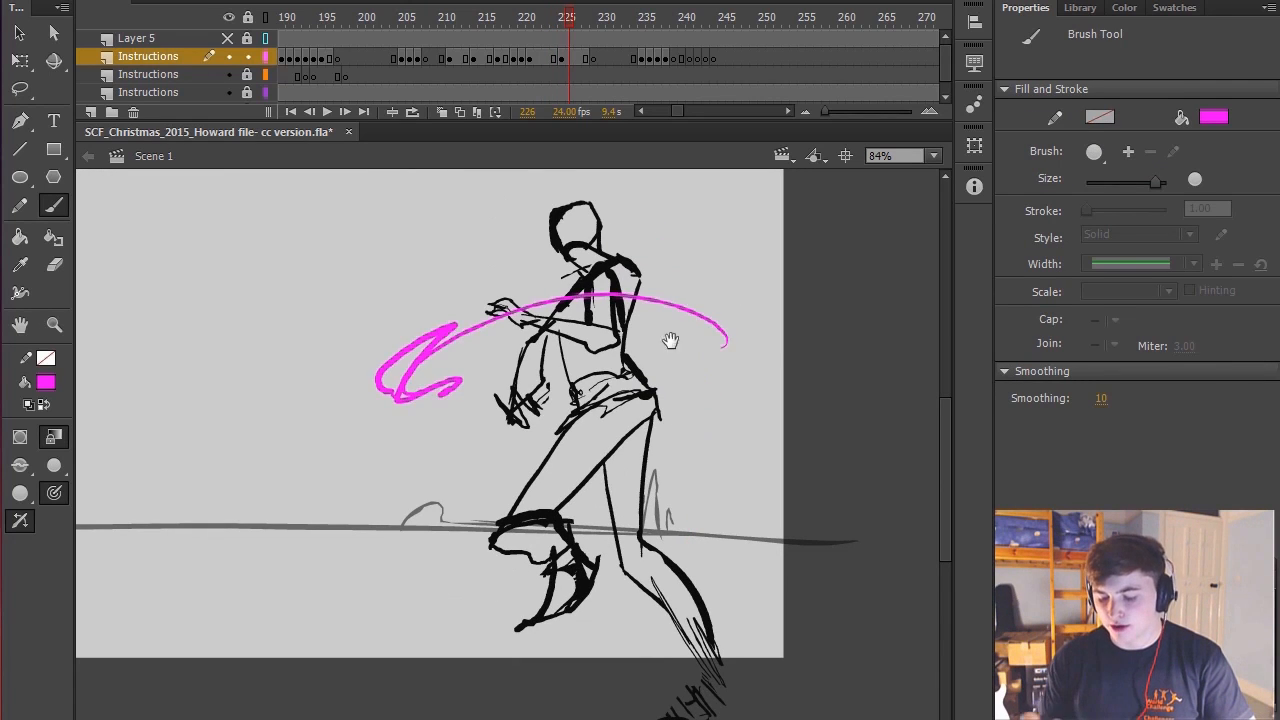
key("ctrl+z")
Return to frame 225, draw a temporary horizontal stroke out from the figure's chest, and undo it
left_click_drag(698, 497, 683, 466)
left_click_drag(602, 254, 582, 304)
key("comma")
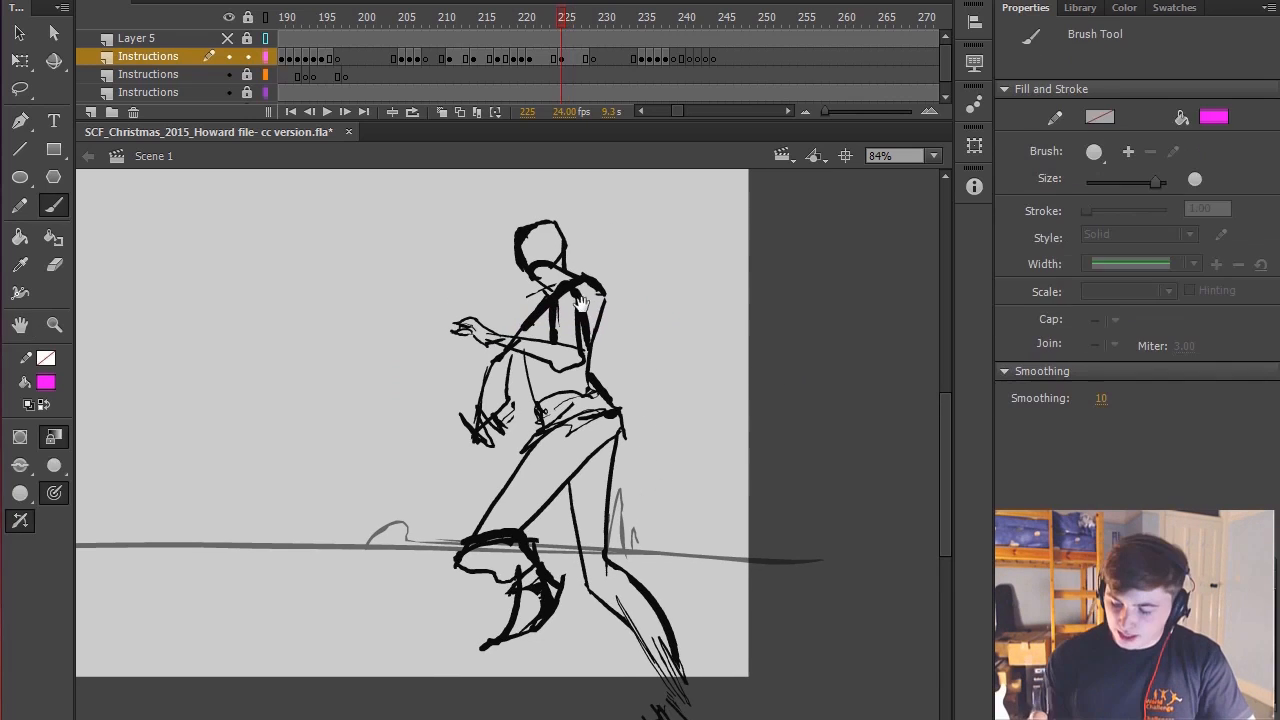
left_click_drag(631, 260, 635, 266)
left_click_drag(535, 314, 409, 316)
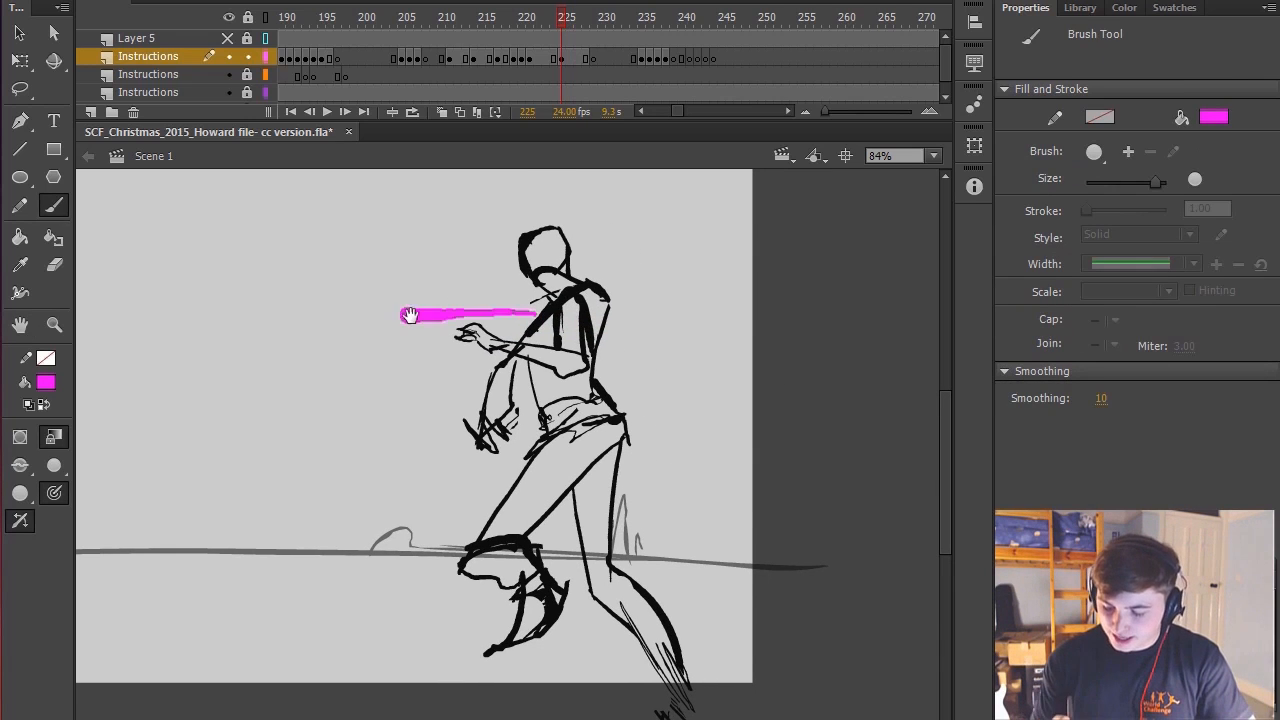
key("ctrl+z")
Flip back to the punch pose on frame 220, then compare it with the follow-through on frame 221
key("h")
left_click_drag(536, 321, 792, 310)
key("comma")
key("comma")
key("comma")
key("comma")
key("comma")
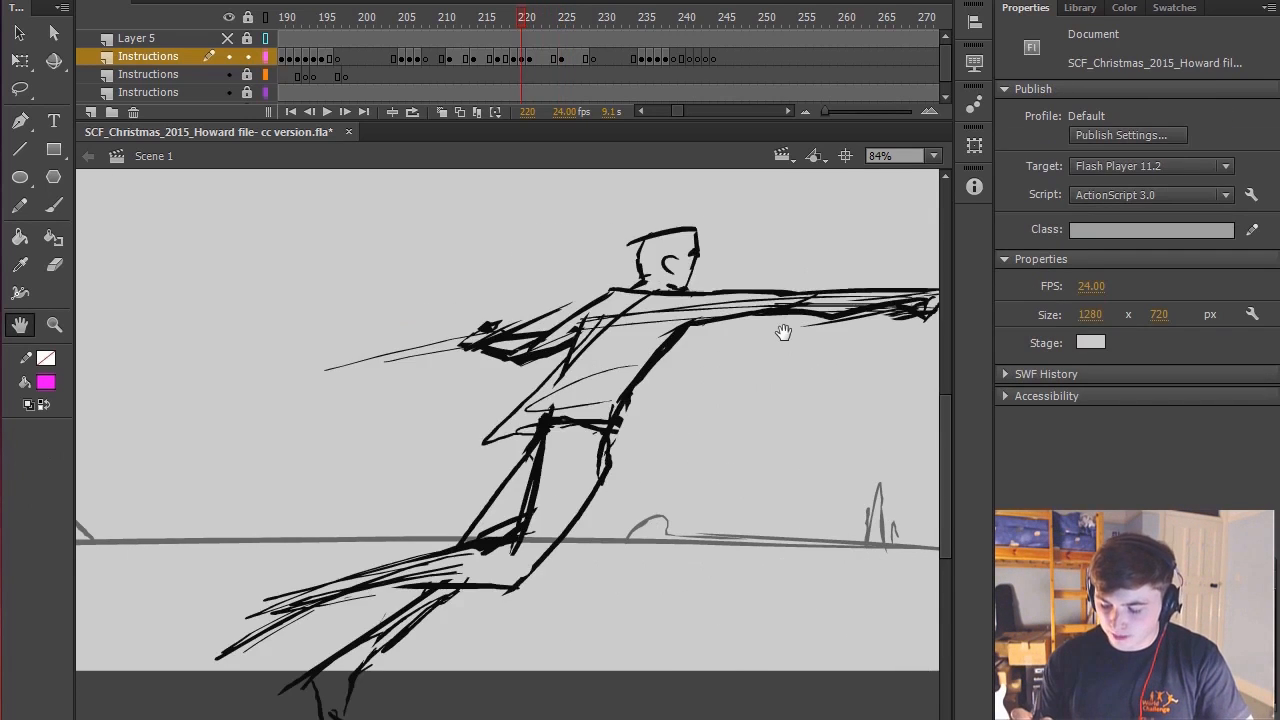
key("period")
key("b")
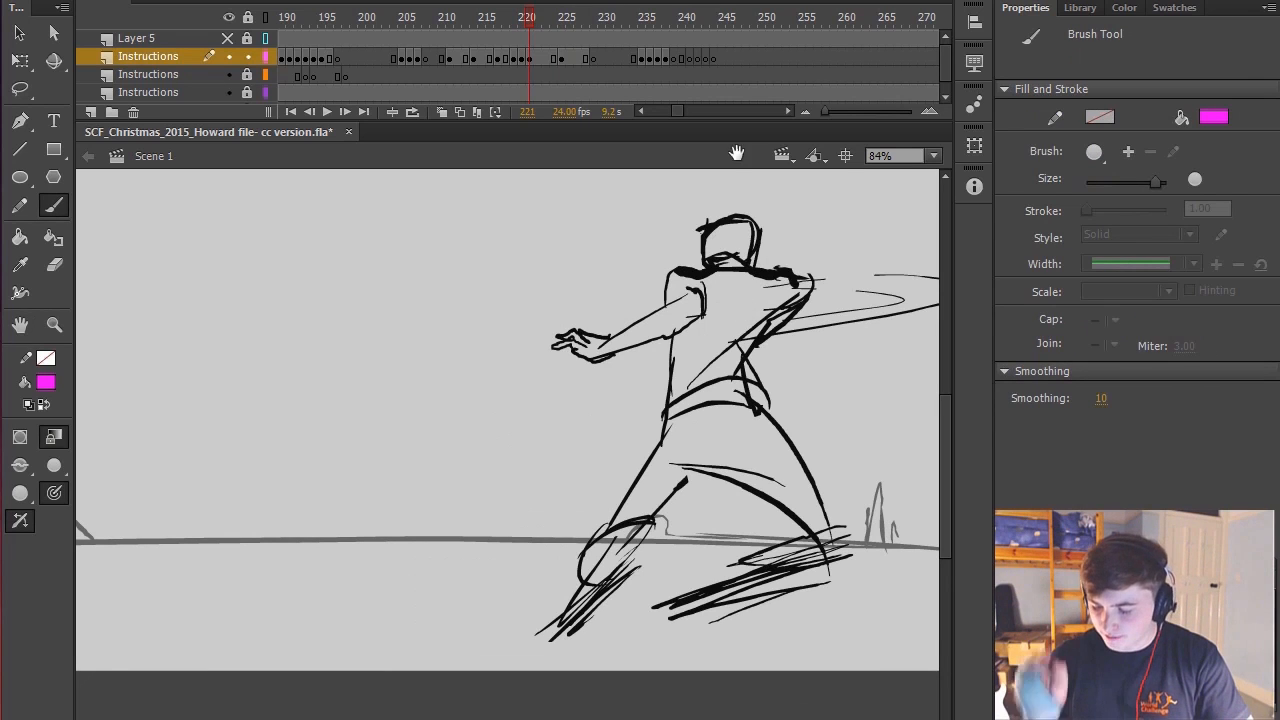
Flip back to the crouched pose on frame 217 and examine the figure, with the Brush tool ready
key("h")
left_click_drag(778, 367, 849, 390)
key("comma")
key("comma")
key("comma")
key("comma")
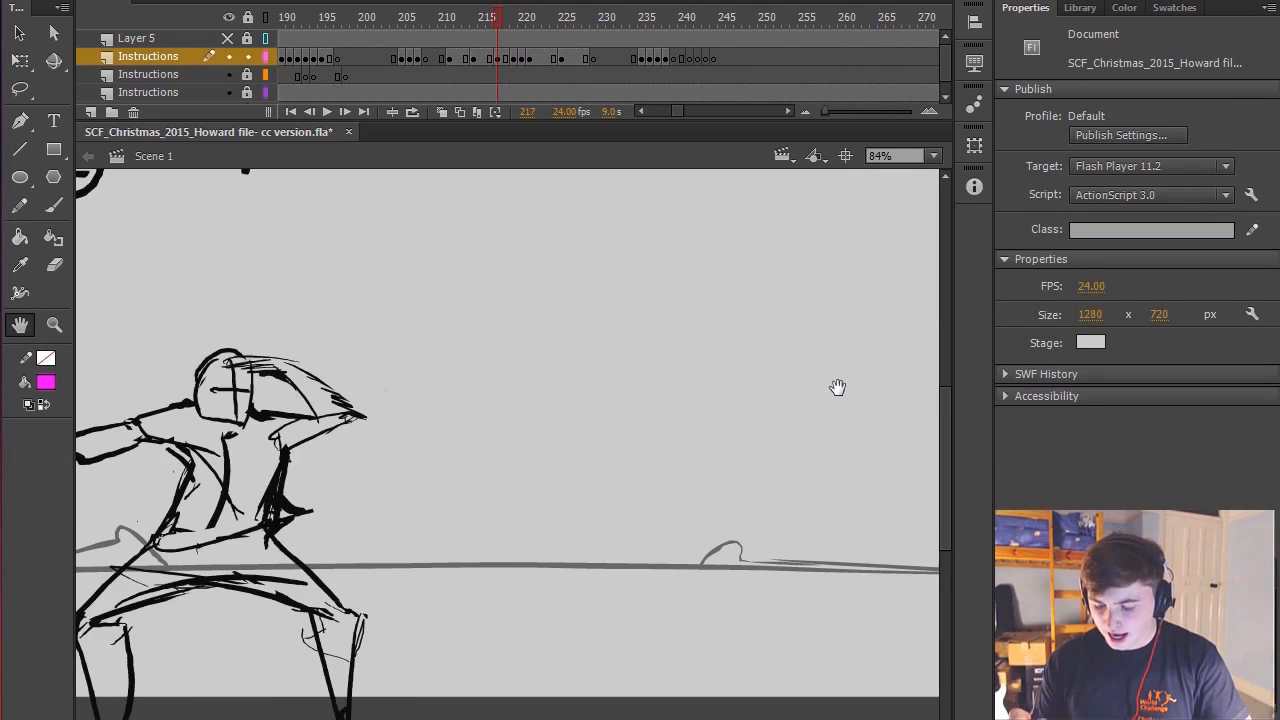
left_click_drag(235, 468, 400, 418)
key("b")
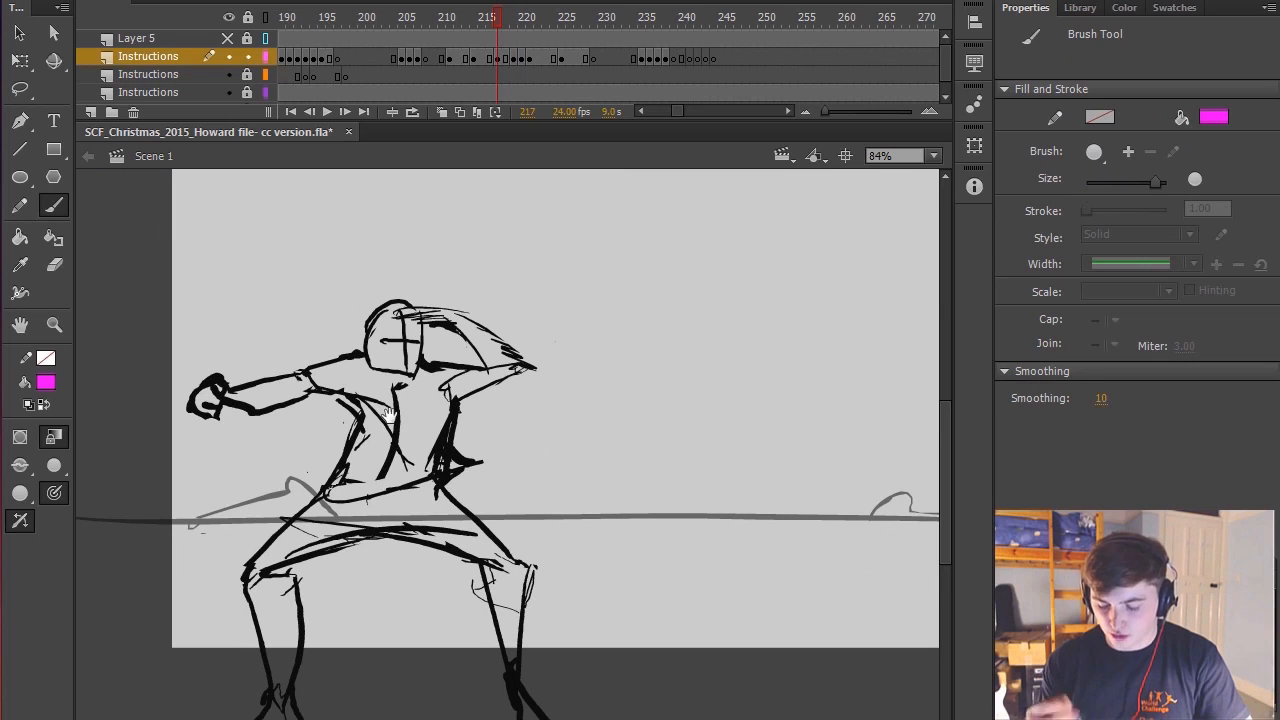
Flip forward from frame 217 to the follow-through pose on frame 222 and examine the figure
key("space")
key("period")
key("period")
key("period")
key("period")
left_click_drag(806, 371, 549, 409)
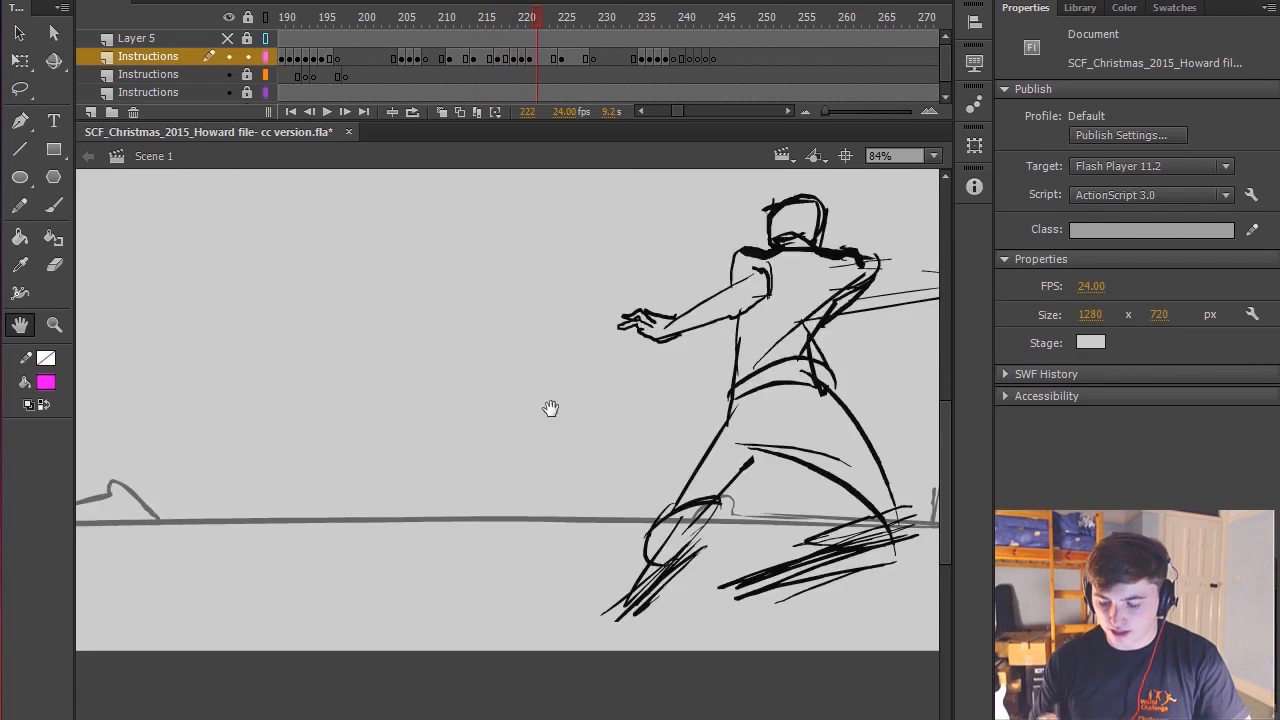
left_click_drag(780, 412, 631, 455)
Flip through the frames up to the empty frame 229 and back to the anticipation pose on frame 215
key("period")
key("period")
key("period")
key("comma")
key("comma")
key("comma")
key("comma")
key("comma")
key("comma")
key("comma")
key("comma")
key("comma")
key("comma")
key("comma")
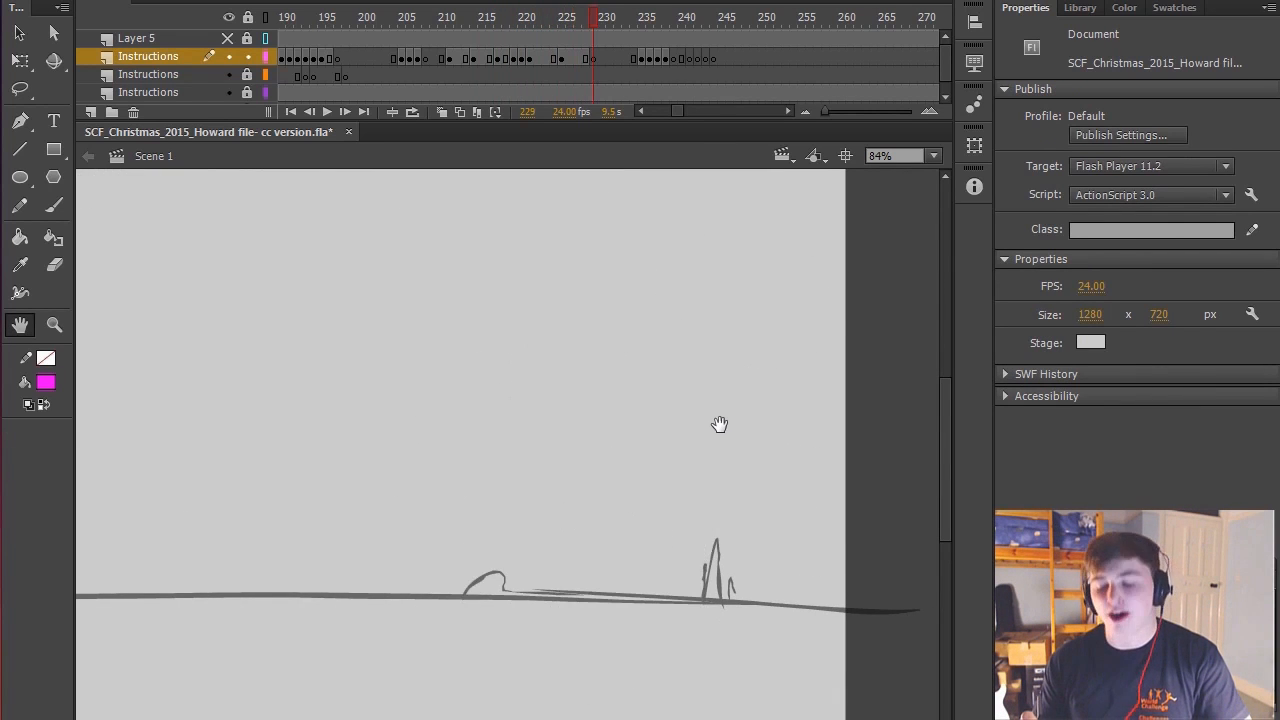
key("ctrl+minus")
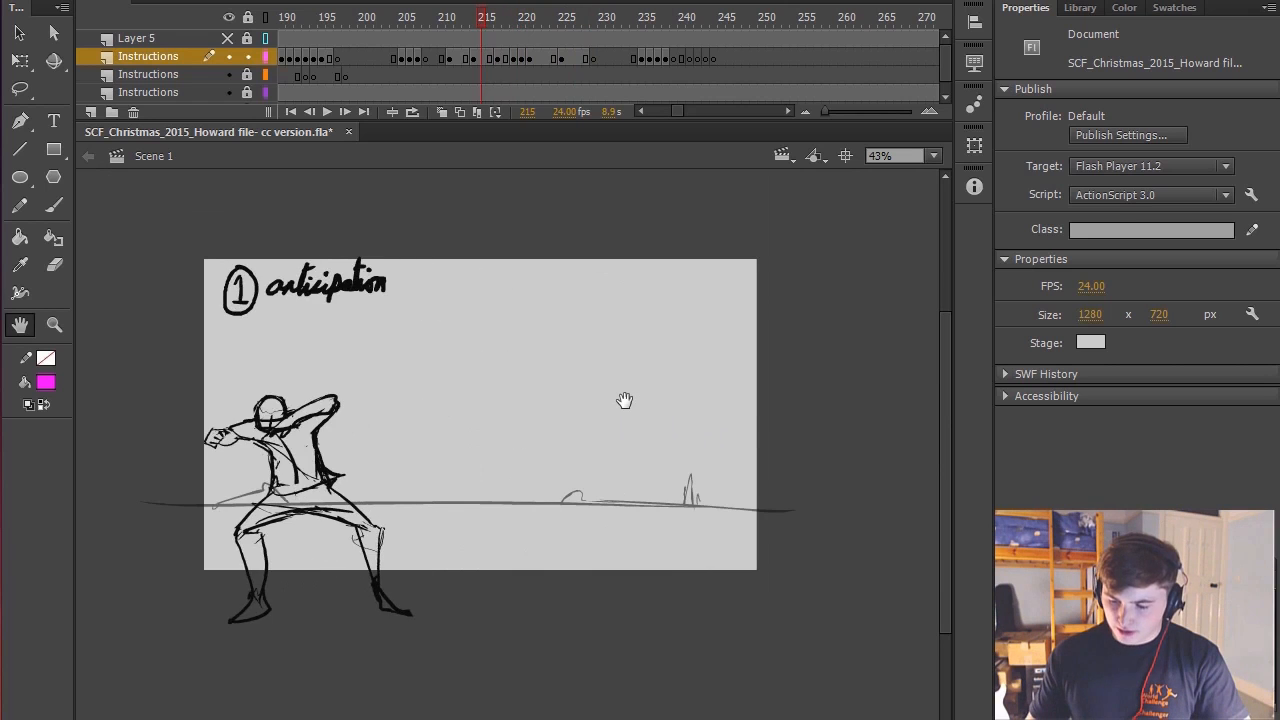
key("comma")
key("comma")
key("comma")
key("comma")
key("comma")
Step forward through the key poses to the Aftermath pose on frame 225 and examine the whole stage
key("period")
key("period")
key("period")
key("period")
key("period")
key("period")
key("period")
key("period")
key("period")
key("period")
key("period")
key("period")
key("period")
key("period")
key("period")
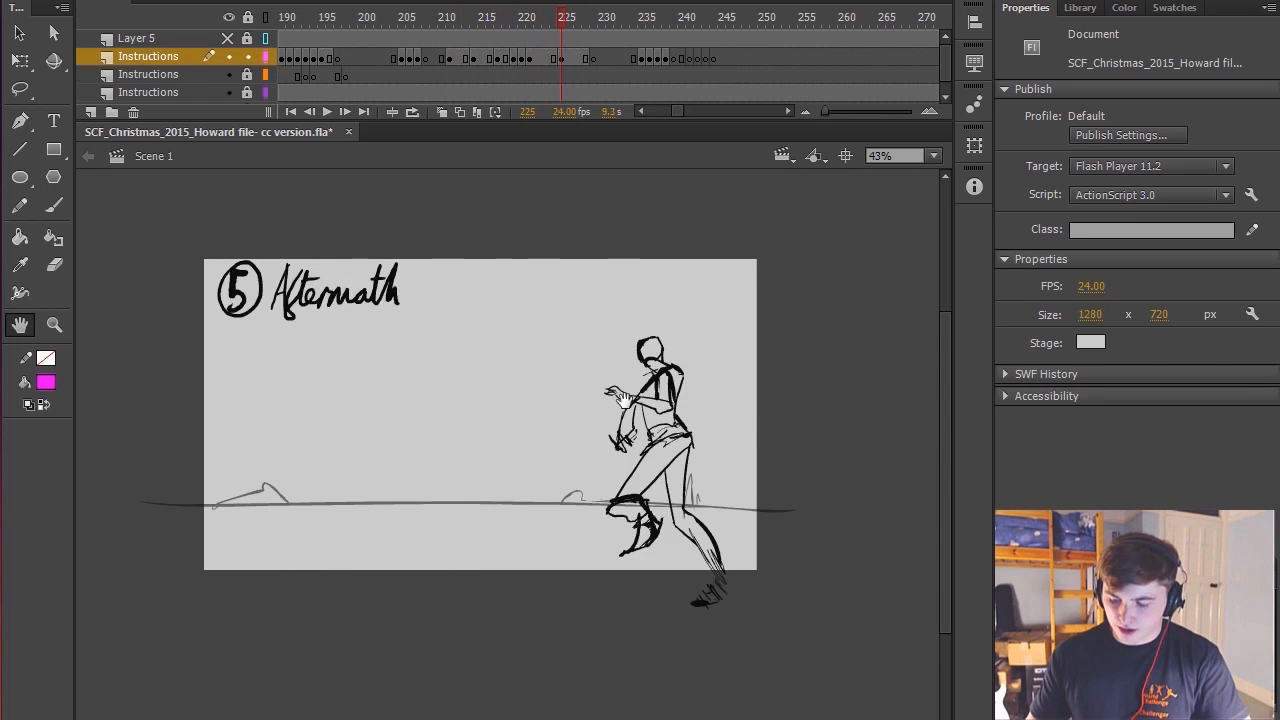
scroll(523, 401, "up", 1)
left_click_drag(506, 363, 553, 349)
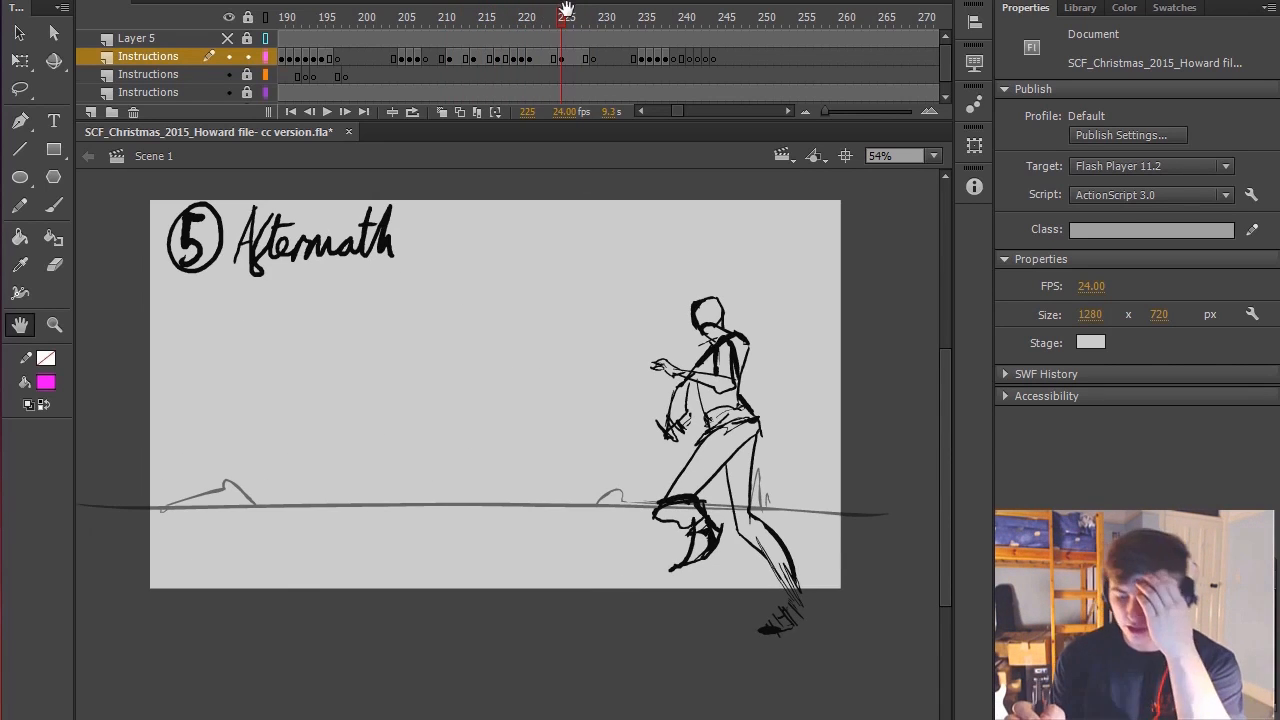
left_click_drag(720, 346, 762, 338)
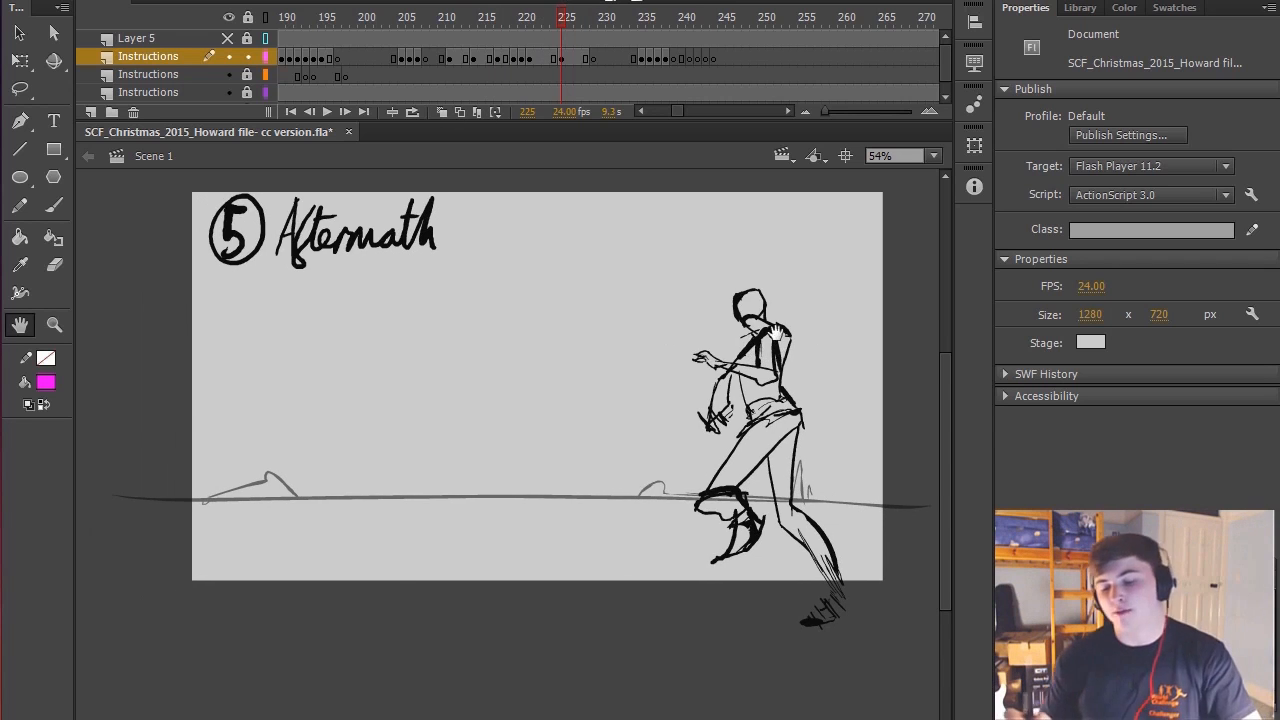
Flip back from the Aftermath pose on frame 225 to the anticipation pose and forward again to examine the motion
key("comma")
key("comma")
key("comma")
key("comma")
key("comma")
key("comma")
key("comma")
key("comma")
key("comma")
key("comma")
key("comma")
key("period")
key("period")
key("period")
key("period")
key("period")
key("period")
key("period")
key("period")
key("period")
key("period")
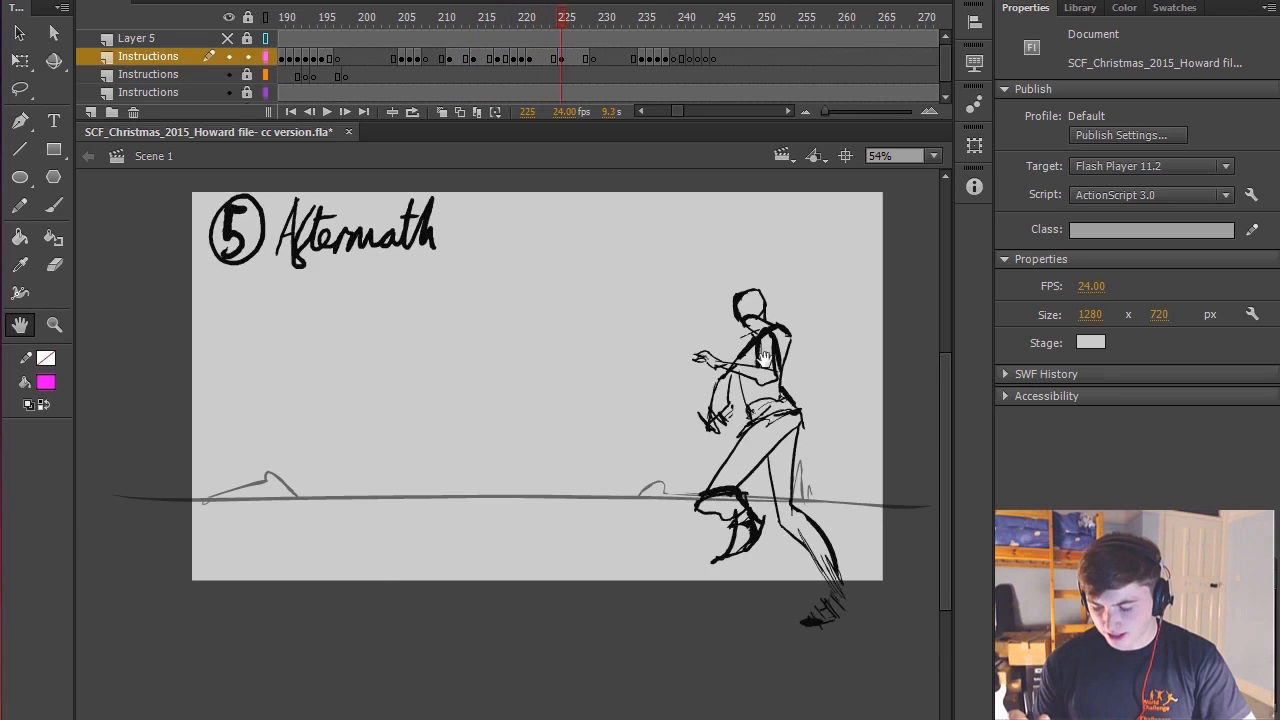
Flip back to the anticipation pose once more and forward to the follow-through pose, examining how the punch moves
key("comma")
key("comma")
key("comma")
key("comma")
key("comma")
key("comma")
key("comma")
key("comma")
key("comma")
key("comma")
key("period")
key("period")
key("period")
key("period")
key("period")
key("period")
key("period")
Flip back past the pre-anticipation pose and forward to the follow-through pose on frame 221
key("comma")
key("comma")
key("comma")
key("comma")
key("comma")
key("comma")
key("comma")
key("comma")
key("comma")
key("comma")
key("comma")
key("comma")
key("comma")
key("period")
key("period")
key("period")
key("period")
key("period")
key("period")
key("period")
key("period")
key("period")
key("period")
key("period")
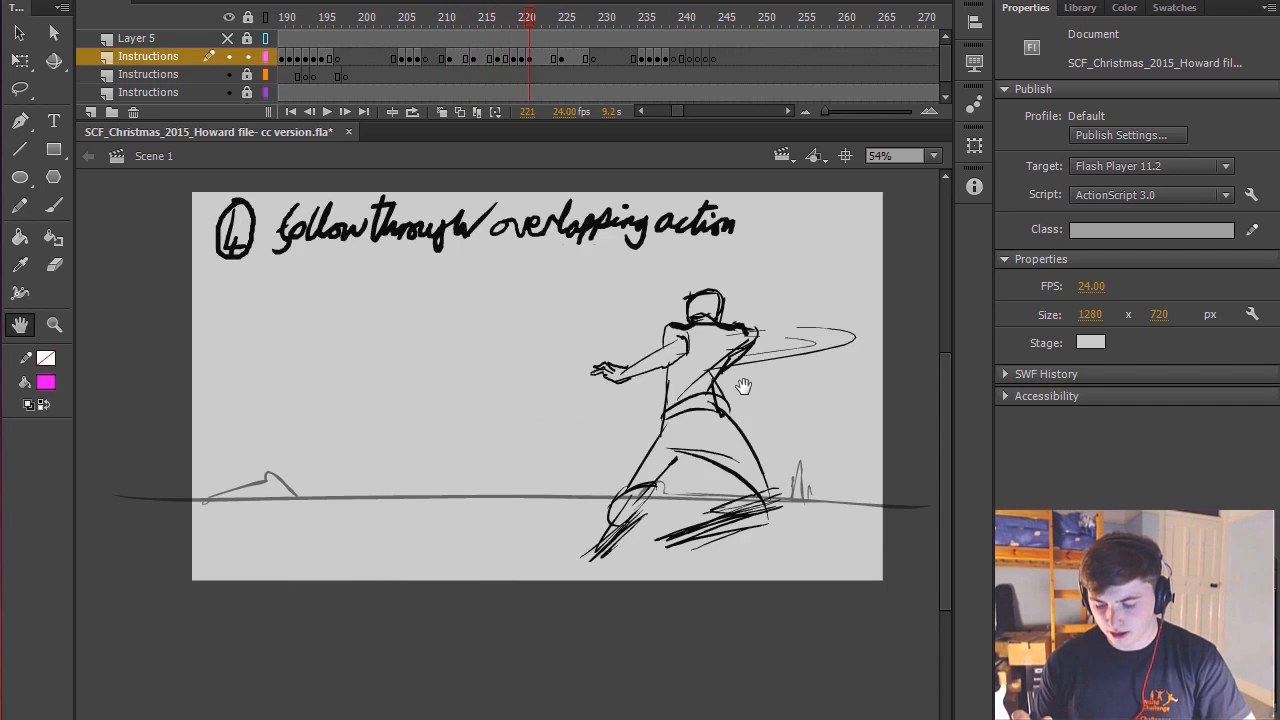
Enable loop playback over frames 211 to 228 and play the punch animation
key("comma")
key("comma")
key("comma")
key("comma")
left_click(412, 111)
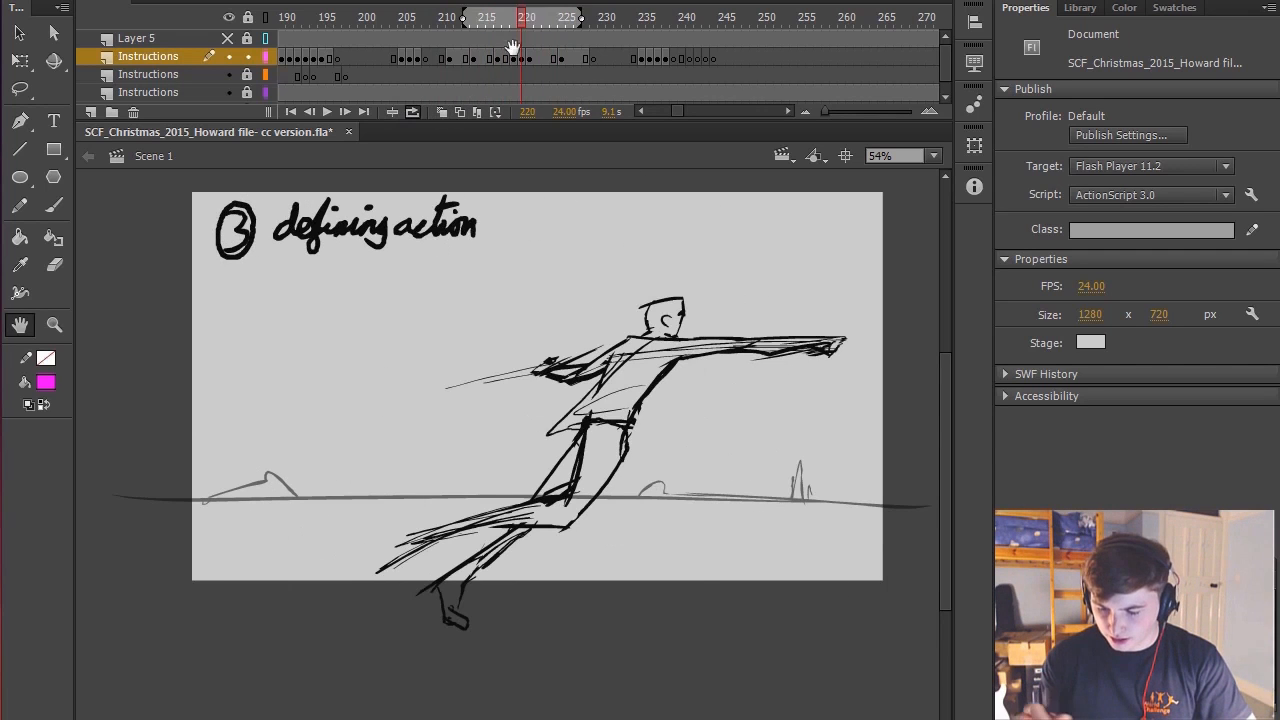
left_click_drag(461, 15, 449, 16)
left_click_drag(587, 18, 593, 30)
left_click(591, 20)
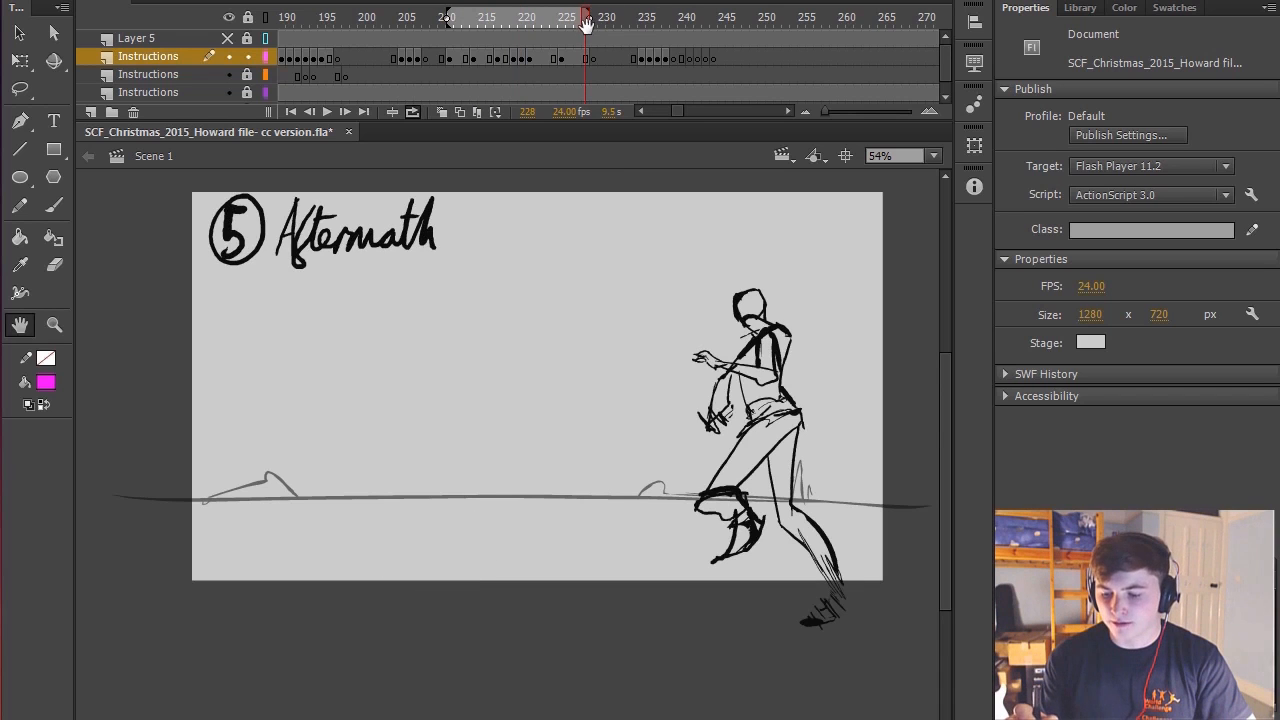
key("Return")
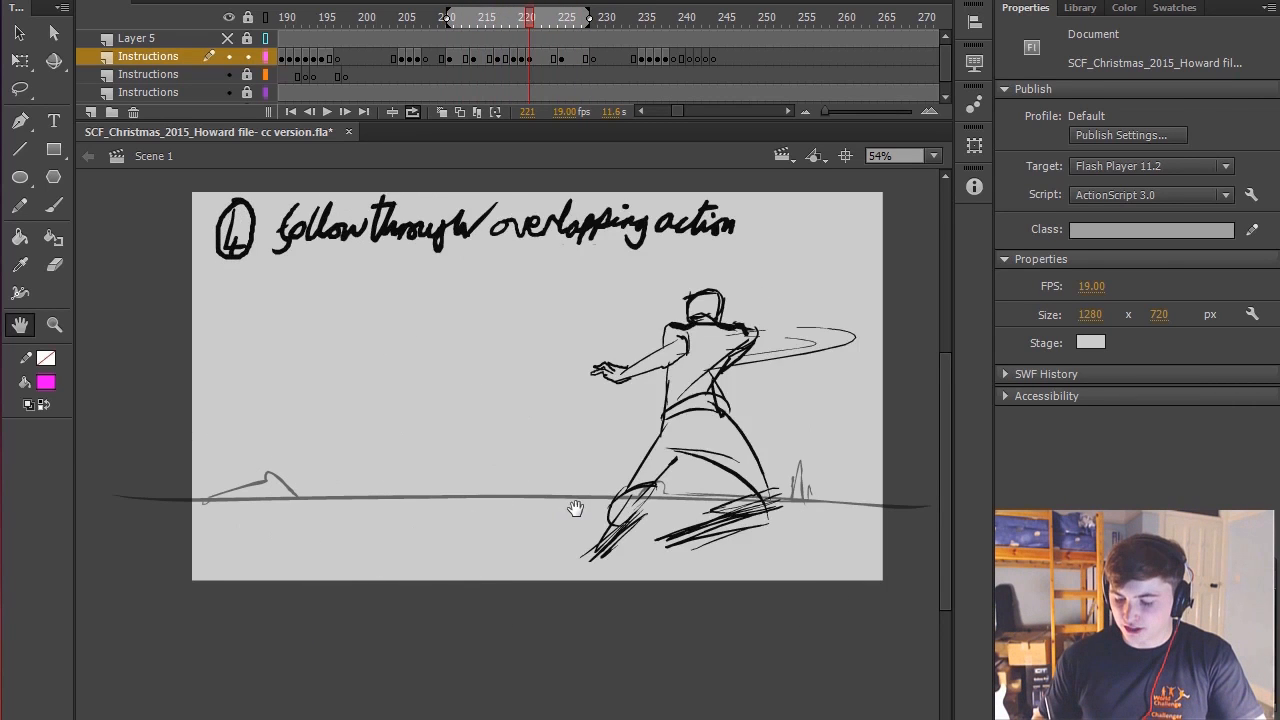
Brush a temporary magenta arrow curving from the rear foot to the punching fist on the defining action pose, and undo it
key("b")
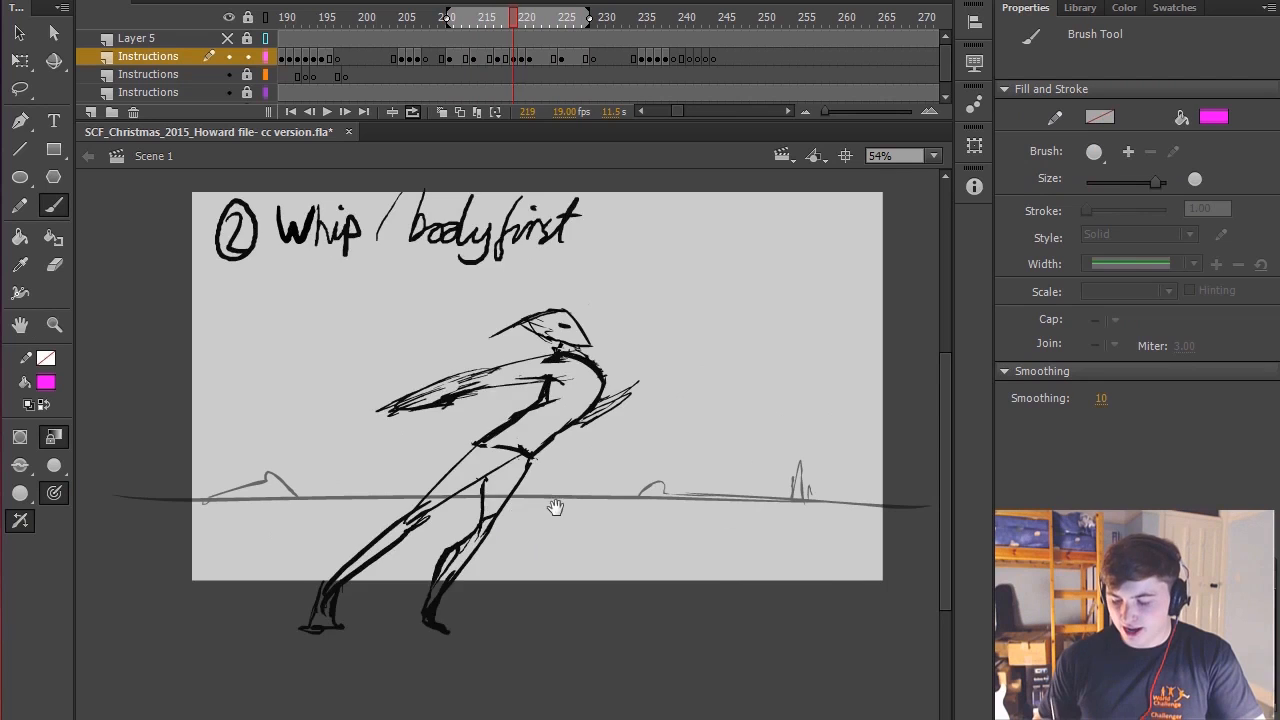
left_click_drag(627, 473, 622, 467)
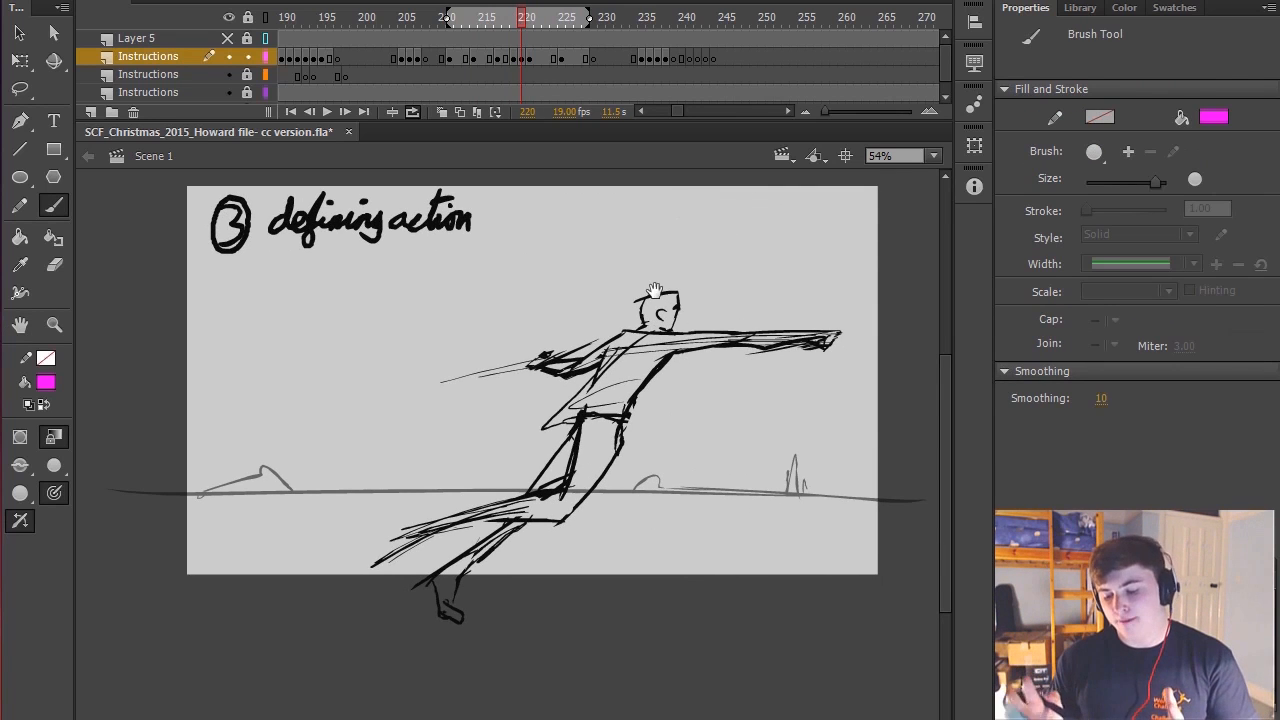
mouse_move(651, 330)
left_mouse_down()
mouse_move(652, 592)
mouse_move(643, 555)
mouse_move(707, 555)
mouse_move(703, 510)
left_mouse_up()
key("space")
key("ctrl+z")
key("ctrl+z")
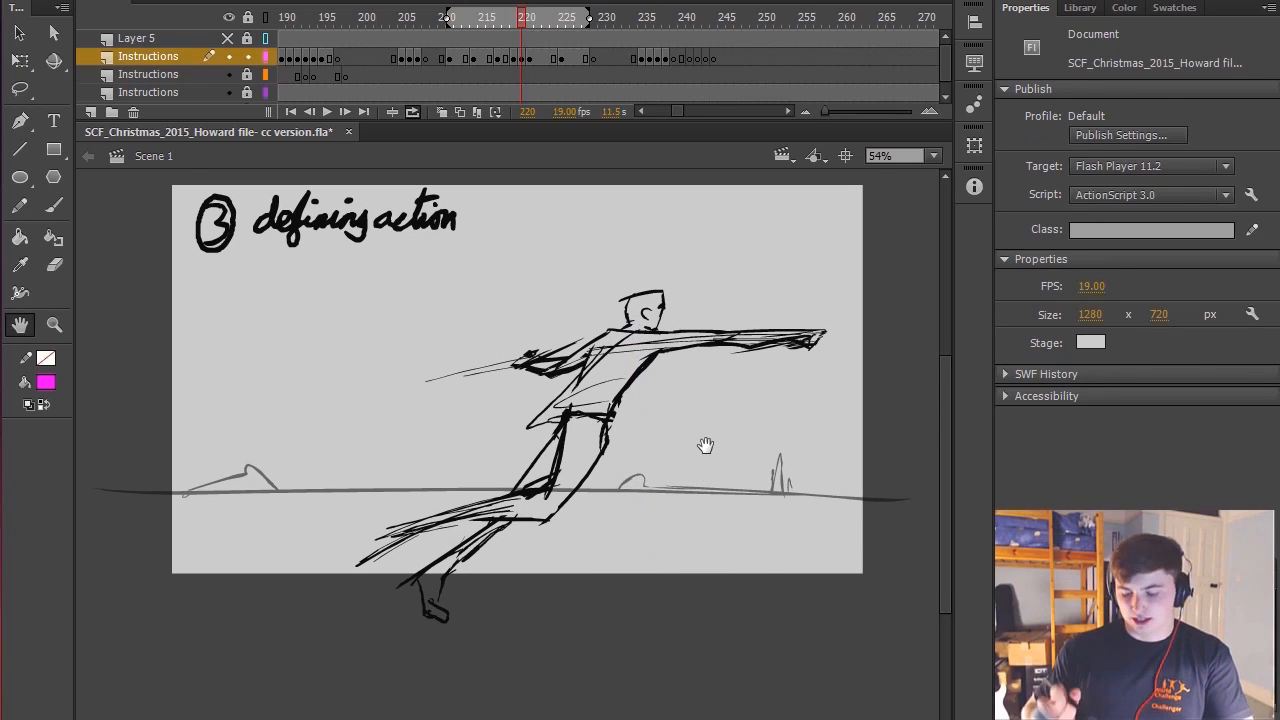
key("b")
left_click_drag(440, 575, 811, 376)
key("ctrl+z")
mouse_move(372, 603)
left_mouse_down()
mouse_move(777, 355)
mouse_move(710, 366)
mouse_move(809, 377)
left_mouse_up()
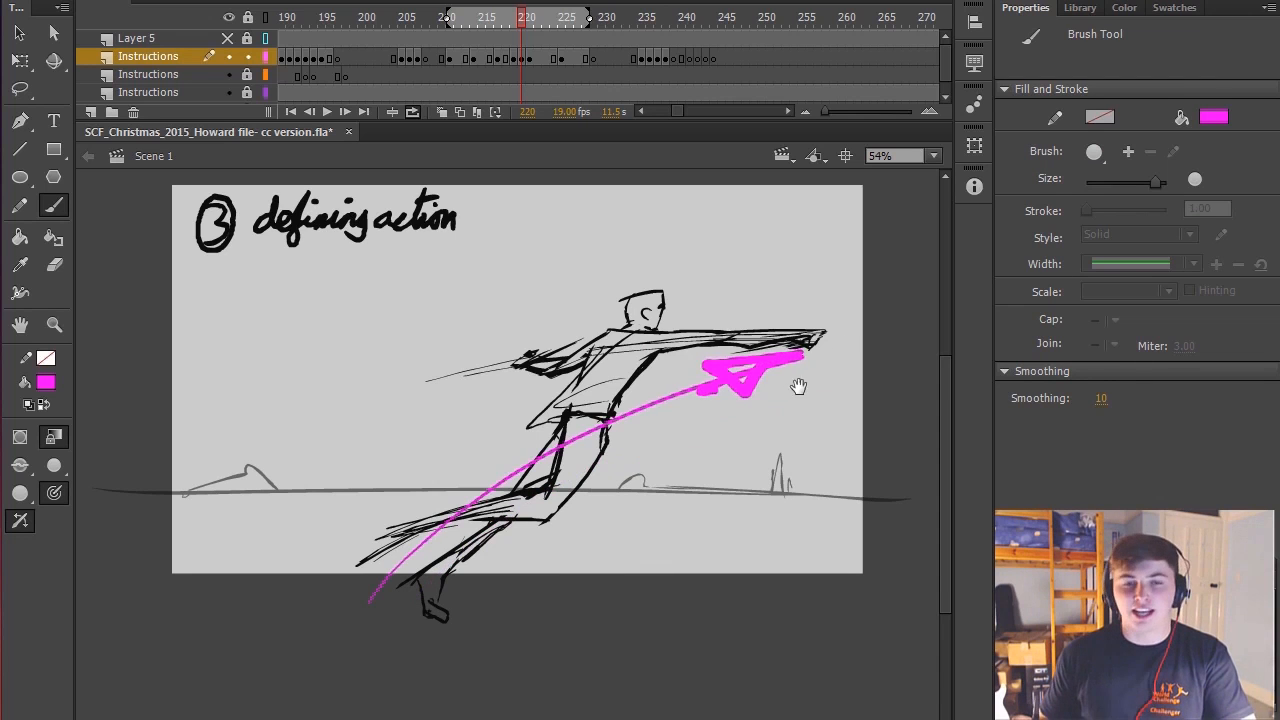
key("ctrl+z")
Replay the loop, flip back to the pre-anticipation pose on frame 212 and turn loop playback off
key("Return")
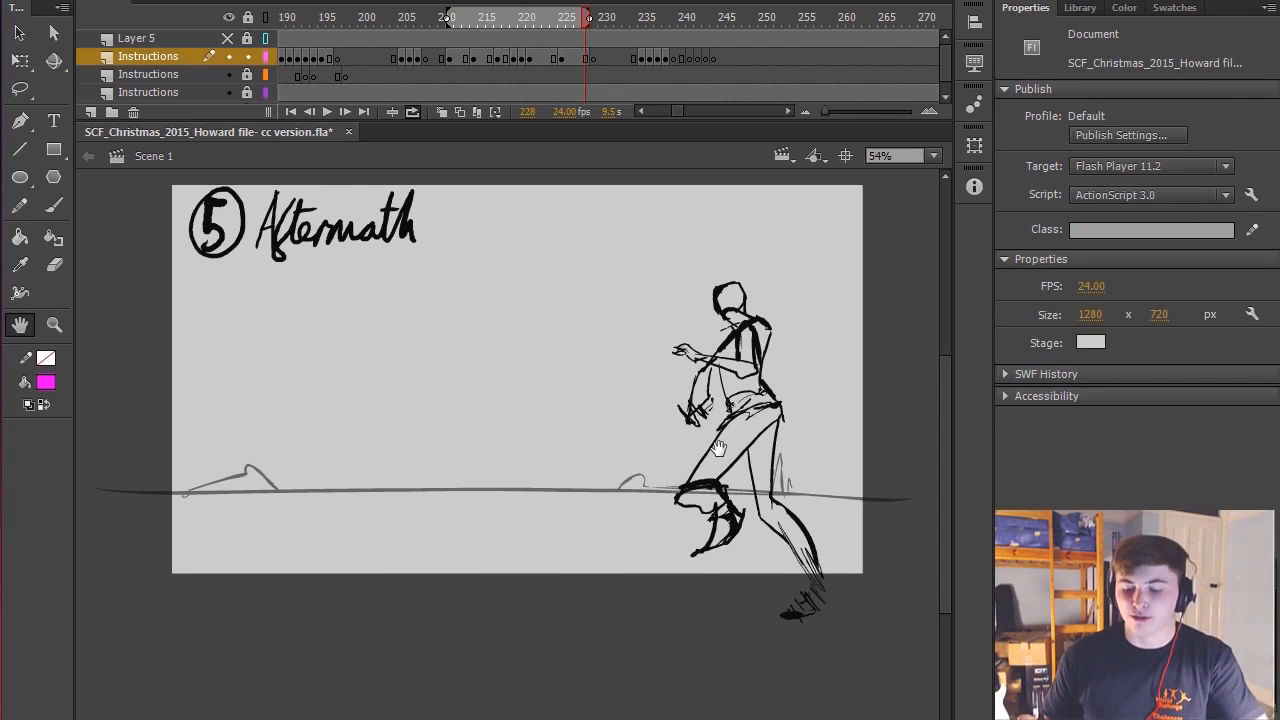
key("comma")
key("comma")
key("comma")
key("comma")
key("comma")
key("comma")
key("comma")
key("comma")
key("comma")
key("comma")
key("comma")
key("comma")
key("comma")
key("comma")
key("comma")
key("comma")
left_click(412, 112)
left_click(460, 15)
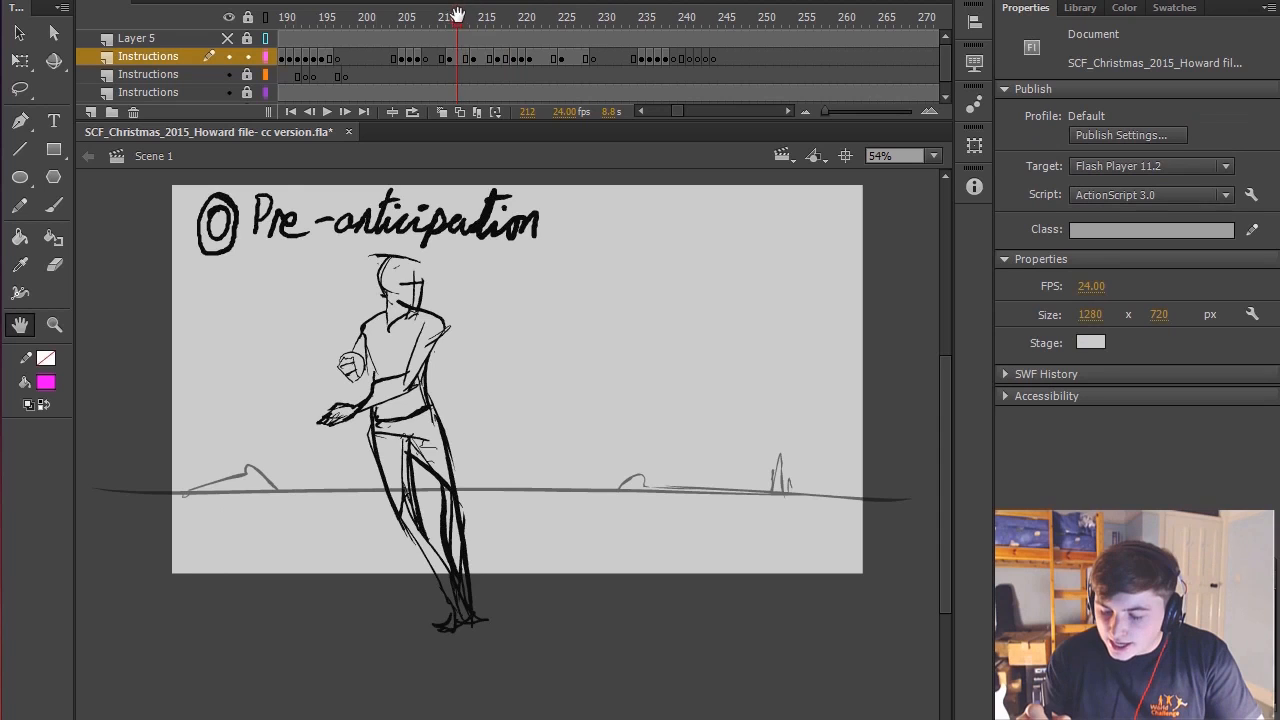
Compare the earlier punch sketch on frame 207 with the pre-anticipation pose on frames 211 and 212
left_click(414, 19)
left_click_drag(407, 22, 414, 25)
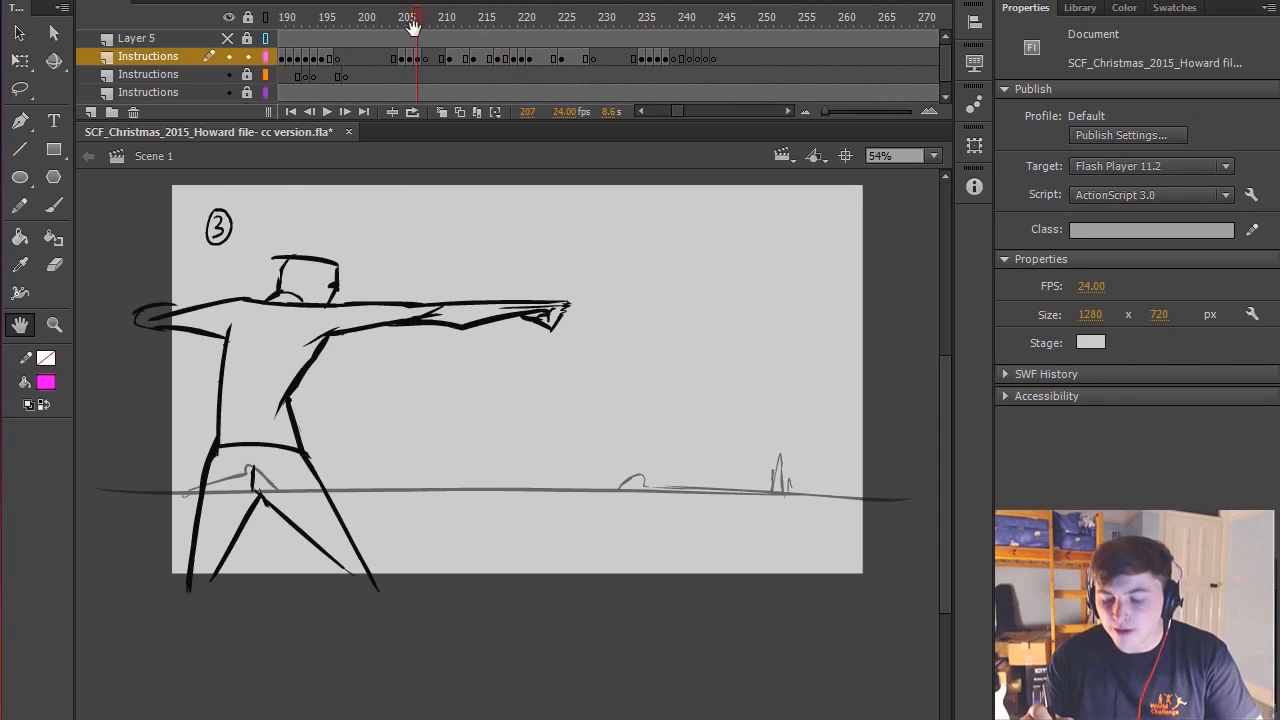
left_click(460, 17)
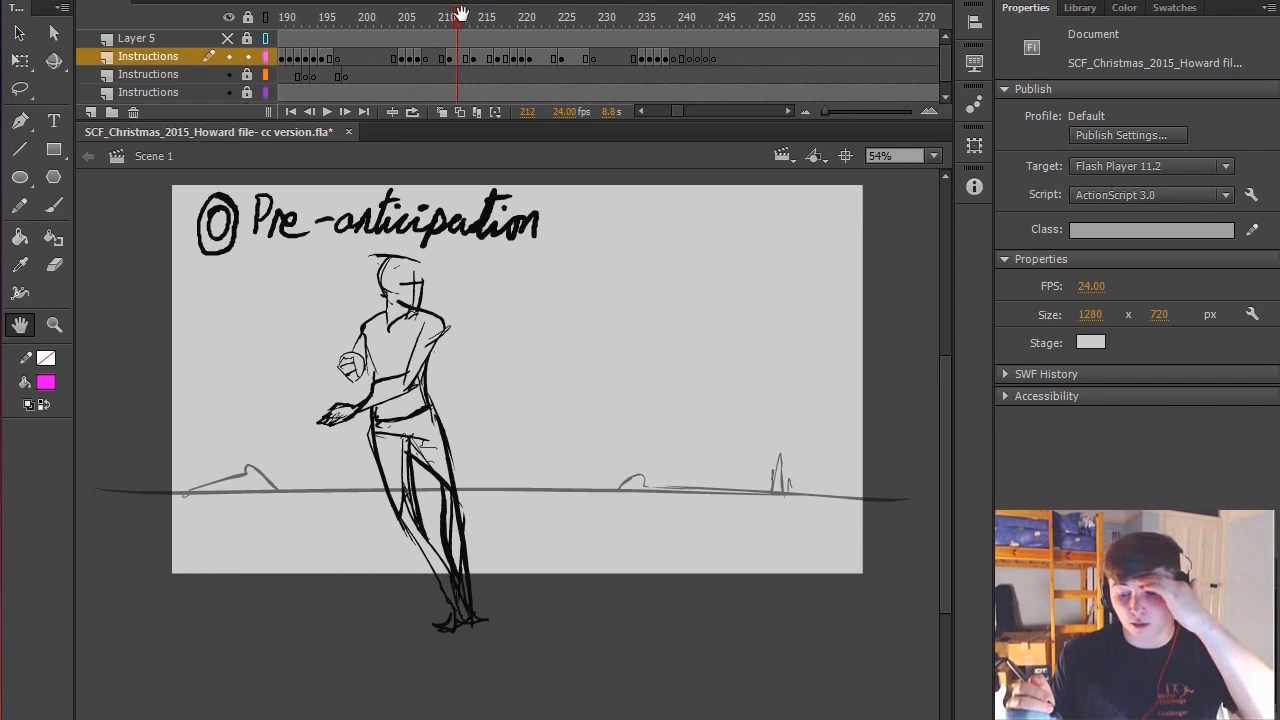
left_click(450, 58)
left_click_drag(491, 283, 506, 271)
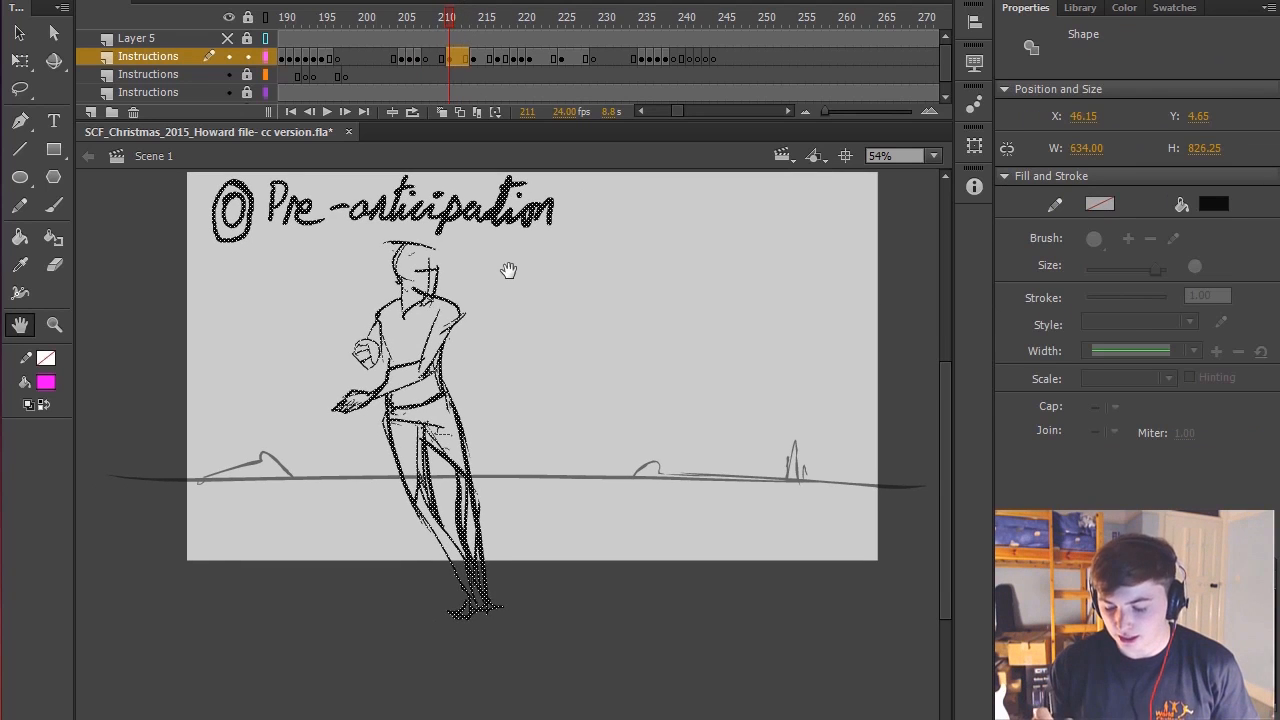
Go through the anticipation frames on the Instructions layer one by one from frame 214 to frame 218
left_click(474, 17)
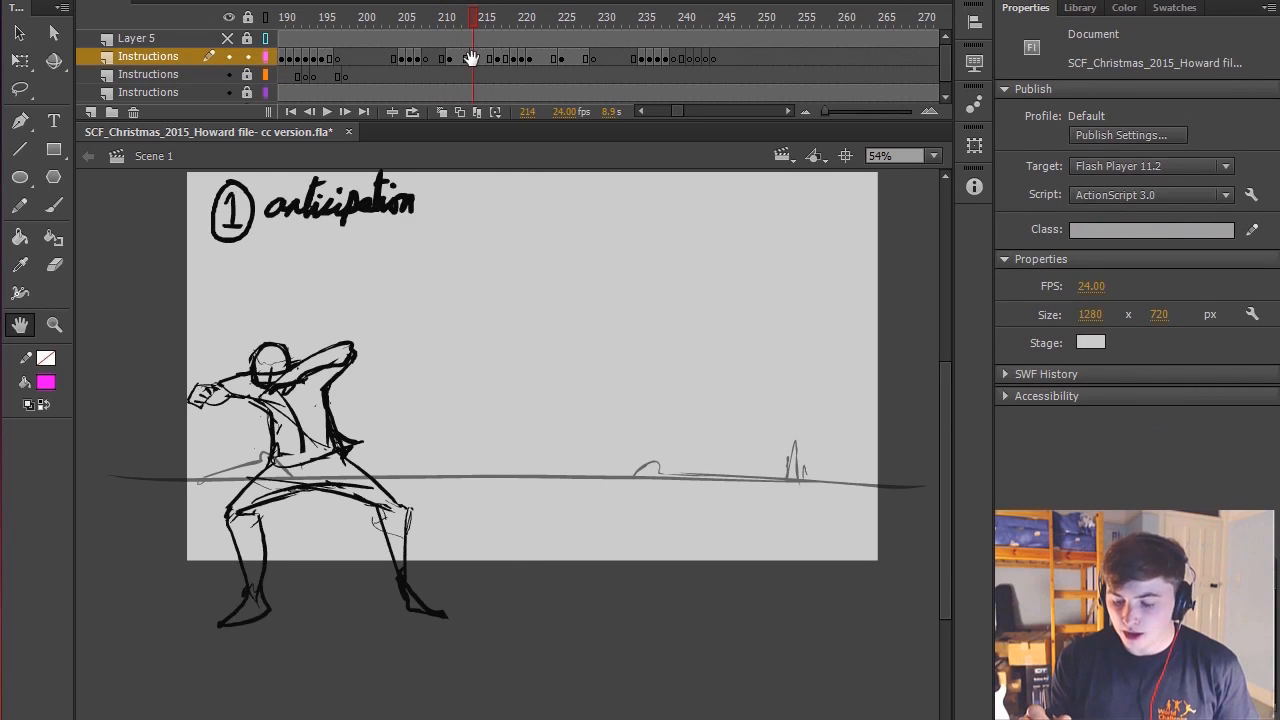
left_click(473, 58)
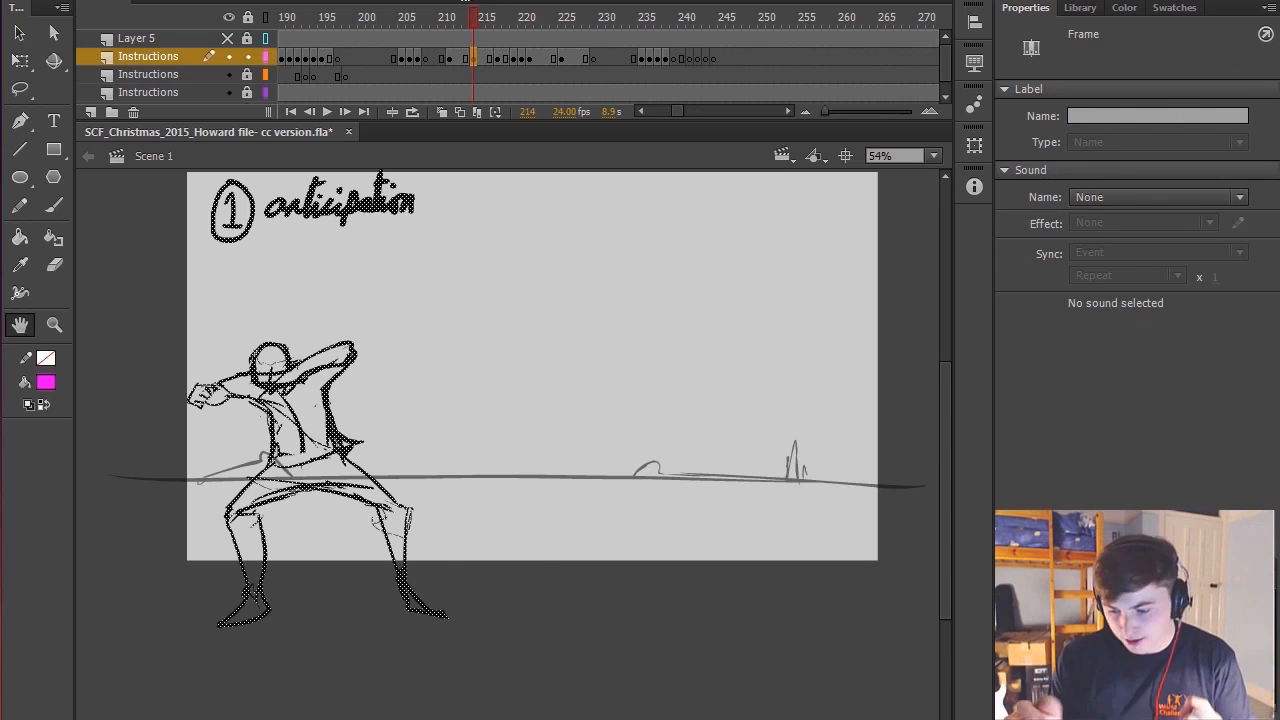
left_click(474, 15)
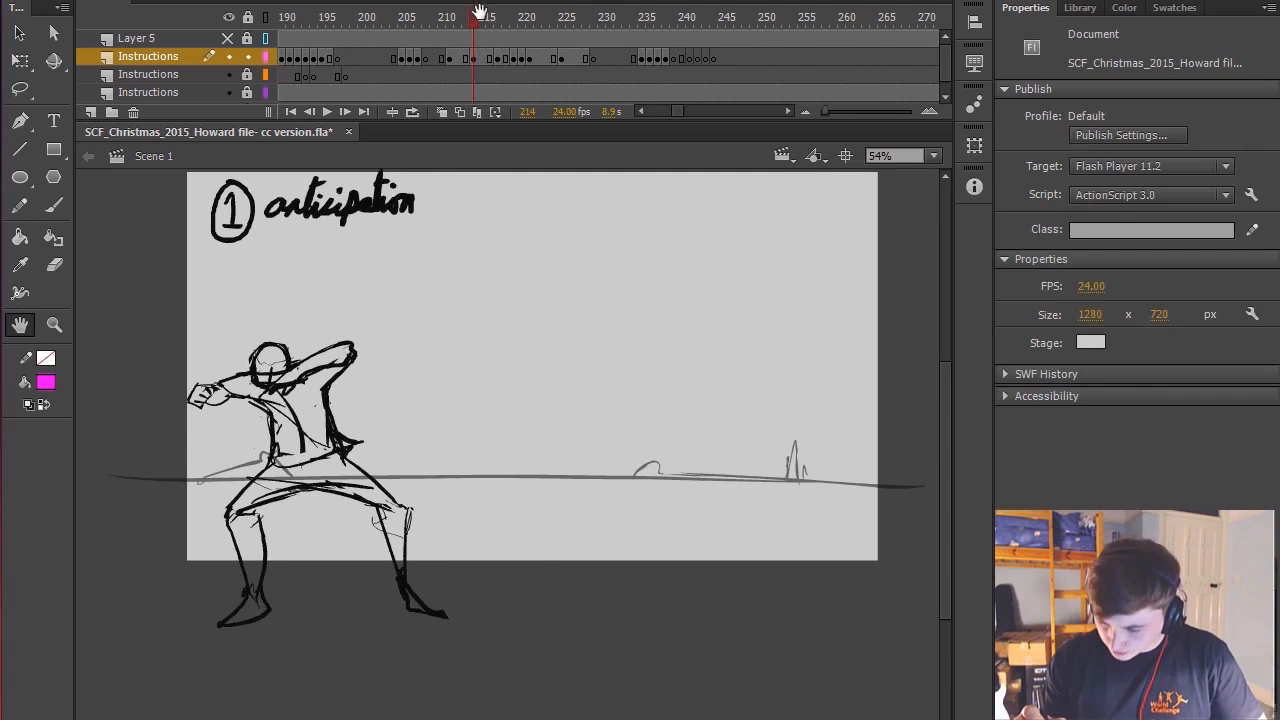
left_click(473, 59)
left_click(482, 59)
left_click(490, 59)
left_click(498, 59)
left_click(507, 60)
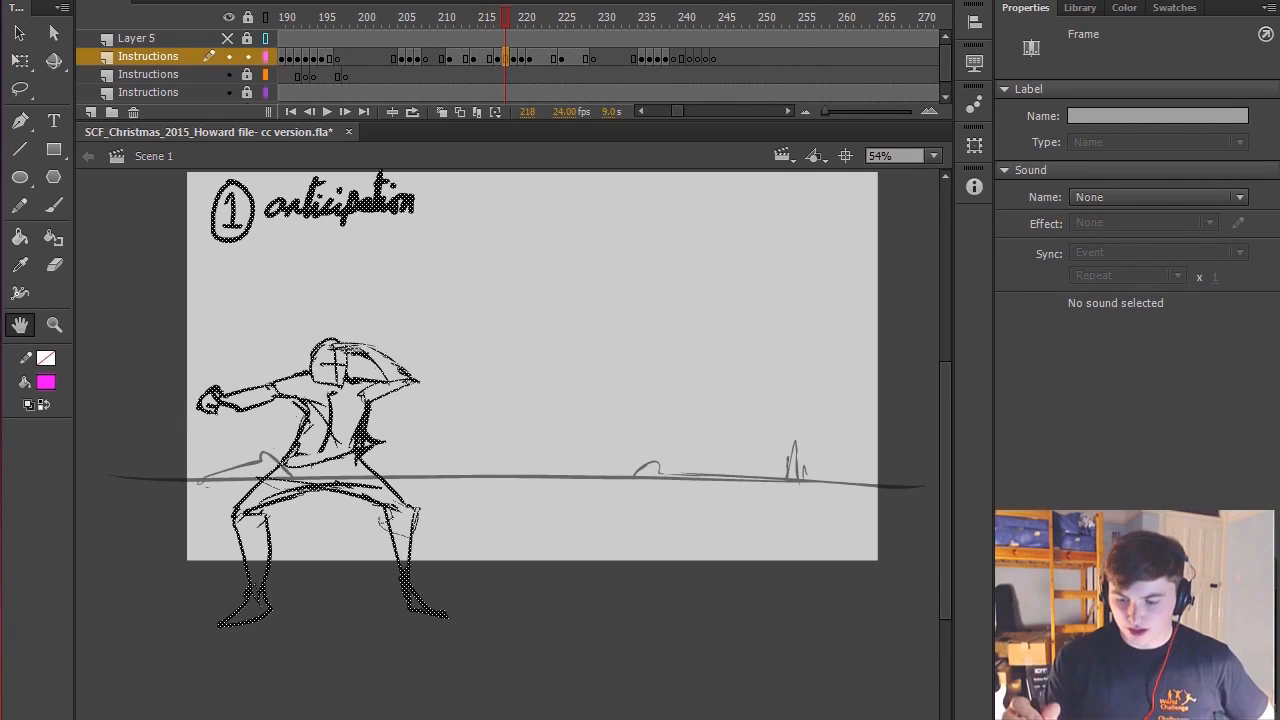
Return to the anticipation pose on frame 214 and try a magenta brush stroke beside the figure
left_click_drag(500, 17, 474, 17)
left_click_drag(356, 383, 394, 331)
key("b")
left_click_drag(394, 234, 471, 520)
key("space")
left_click_drag(540, 446, 538, 524)
Step forward from the anticipation pose through the whip pose on frame 219 to the defining action on frame 220
key("period")
key("period")
key("period")
key("period")
left_click_drag(754, 305, 732, 315)
key("period")
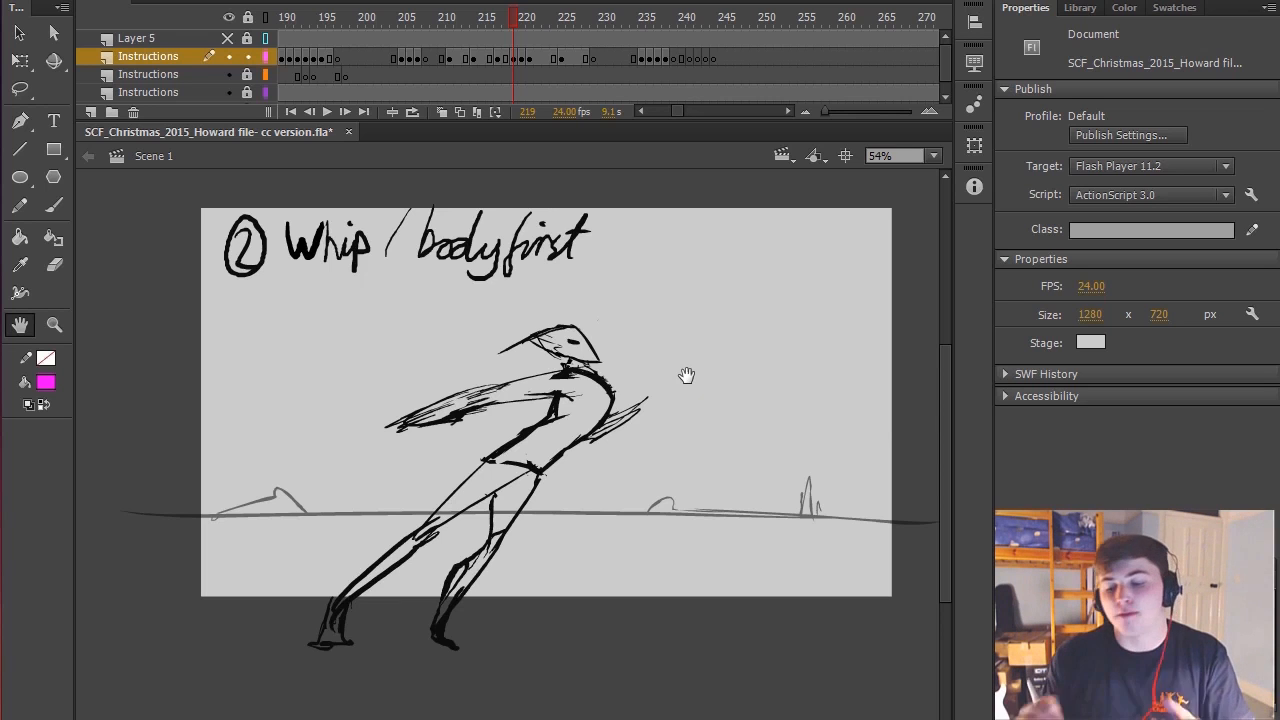
left_click_drag(707, 304, 699, 307)
key("period")
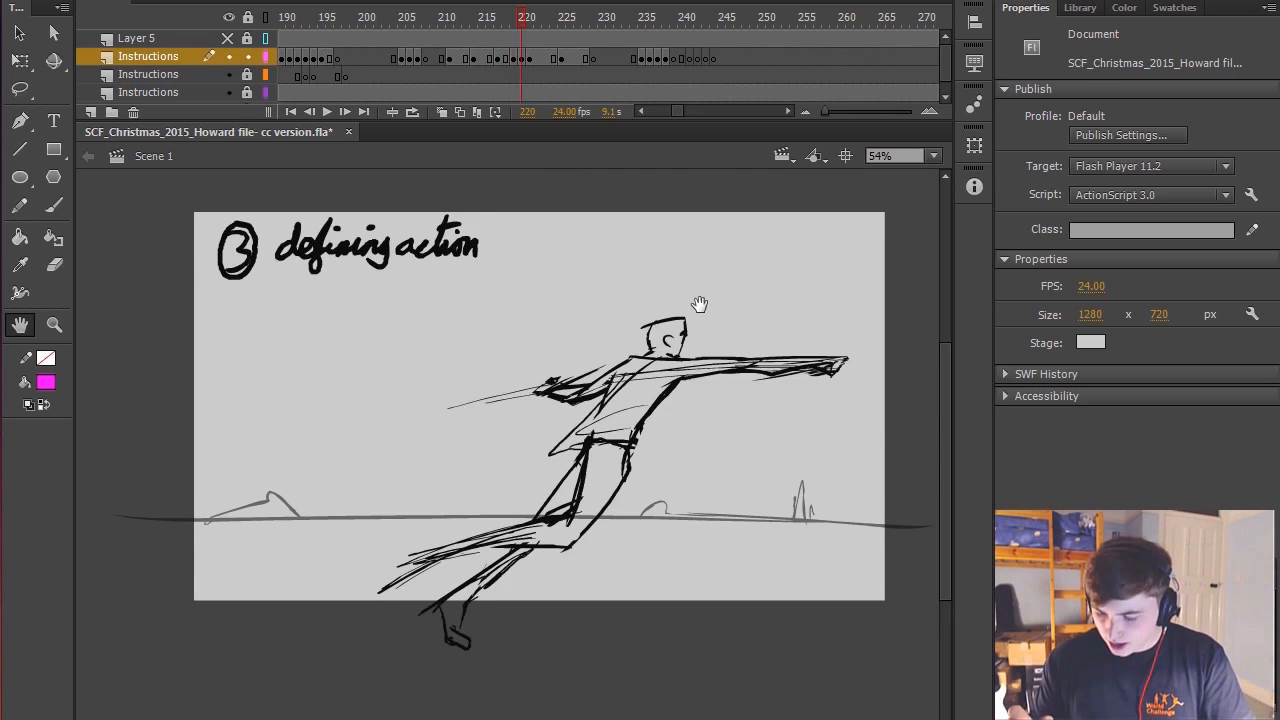
Brush temporary magenta strokes near the title of the defining action pose and undo them
left_click_drag(715, 350, 717, 336)
key("b")
left_click_drag(487, 194, 406, 285)
left_click_drag(531, 206, 490, 180)
key("ctrl+z")
Flip back two frames from the defining action and forward again to compare the poses leading into the punch
key("comma")
key("comma")
key("h")
left_click_drag(758, 420, 737, 438)
key("period")
key("period")
Hold the defining action pose for one more frame with an extra keyframe on frame 221 of the Instructions layer
key("b")
mouse_move(795, 240)
left_mouse_down()
mouse_move(815, 250)
mouse_move(639, 311)
mouse_move(715, 265)
left_mouse_up()
key("ctrl+z")
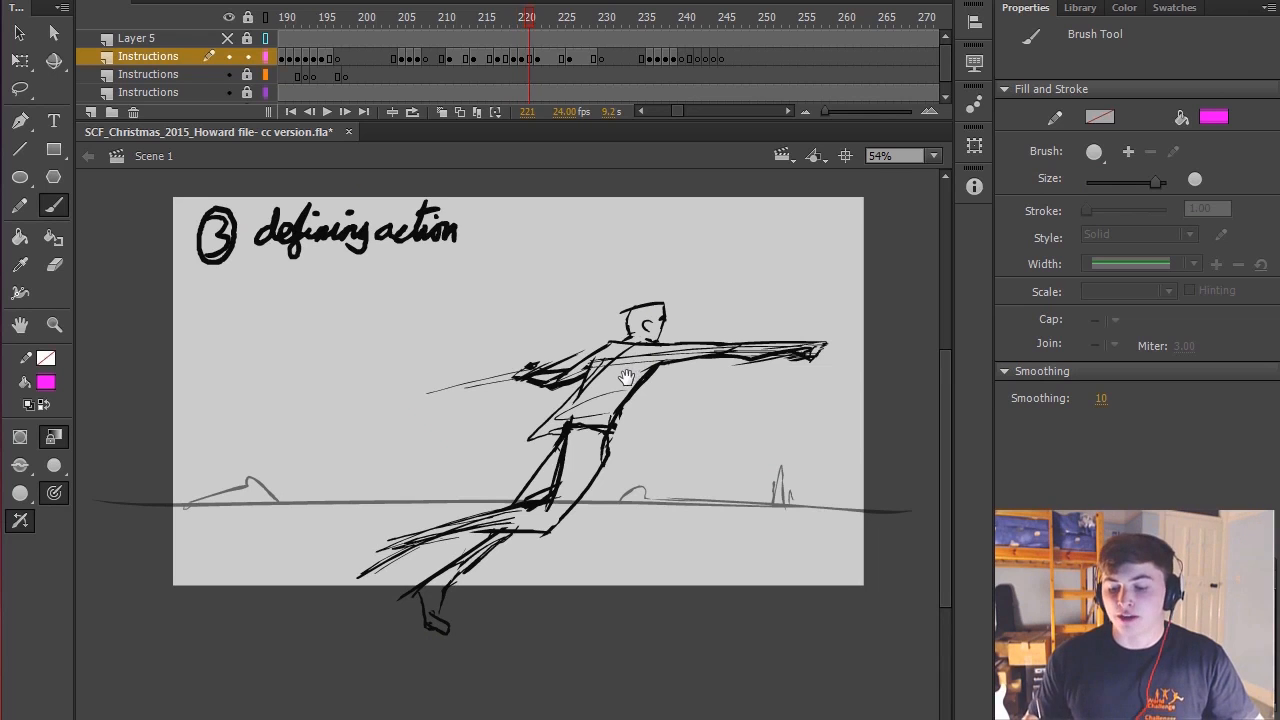
left_click_drag(522, 14, 551, 8)
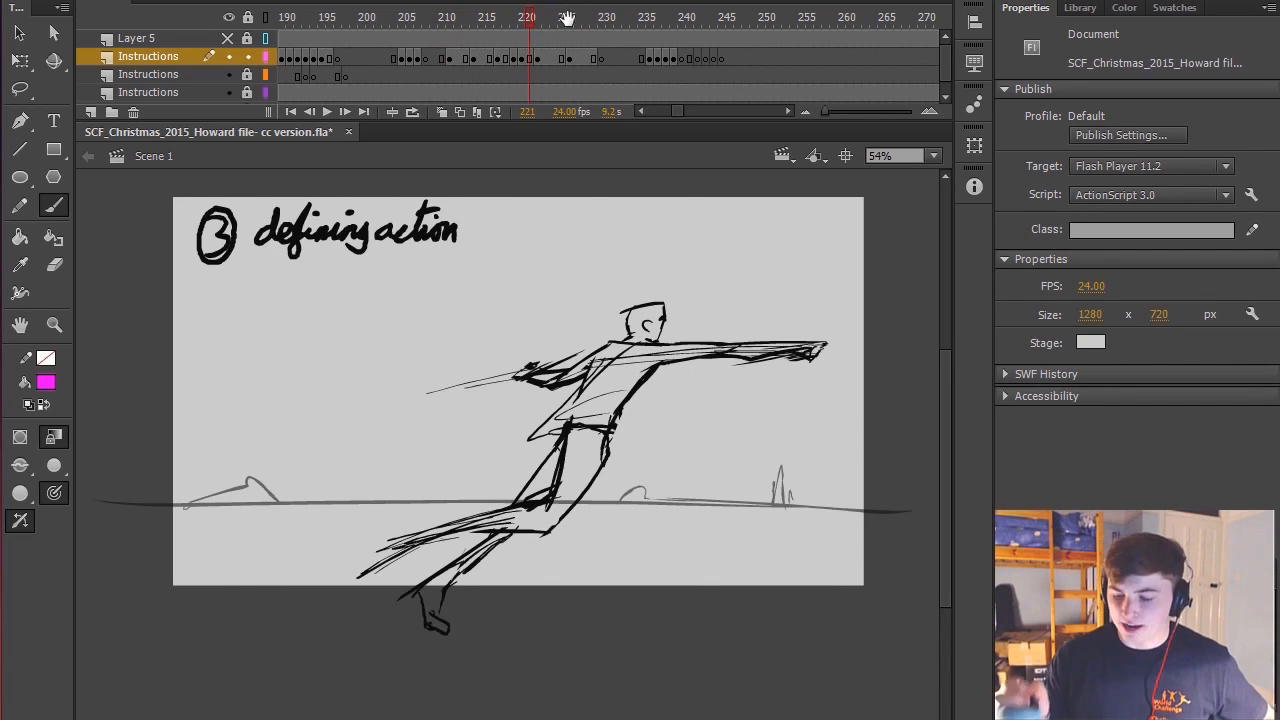
Flip back eleven frames from the defining action and forward again, ending on frame 220, to compare the punch poses
key("comma")
key("comma")
key("comma")
key("comma")
key("comma")
key("comma")
key("comma")
key("comma")
key("comma")
key("comma")
key("comma")
key("period")
key("period")
key("period")
key("period")
key("period")
key("period")
key("period")
key("period")
key("period")
key("period")
key("period")
key("comma")
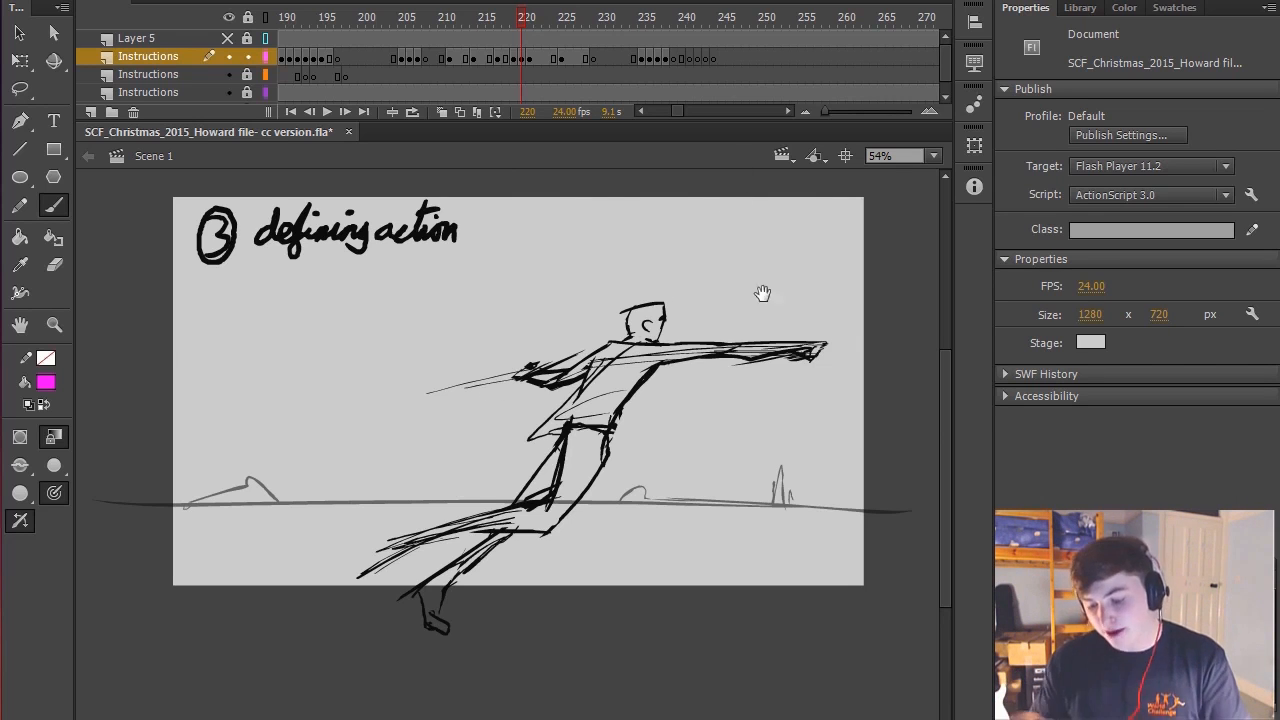
Remove the extra hold frame from the defining action at frame 220 and turn off looped playback
left_click_drag(567, 398, 640, 352)
key("ctrl+z")
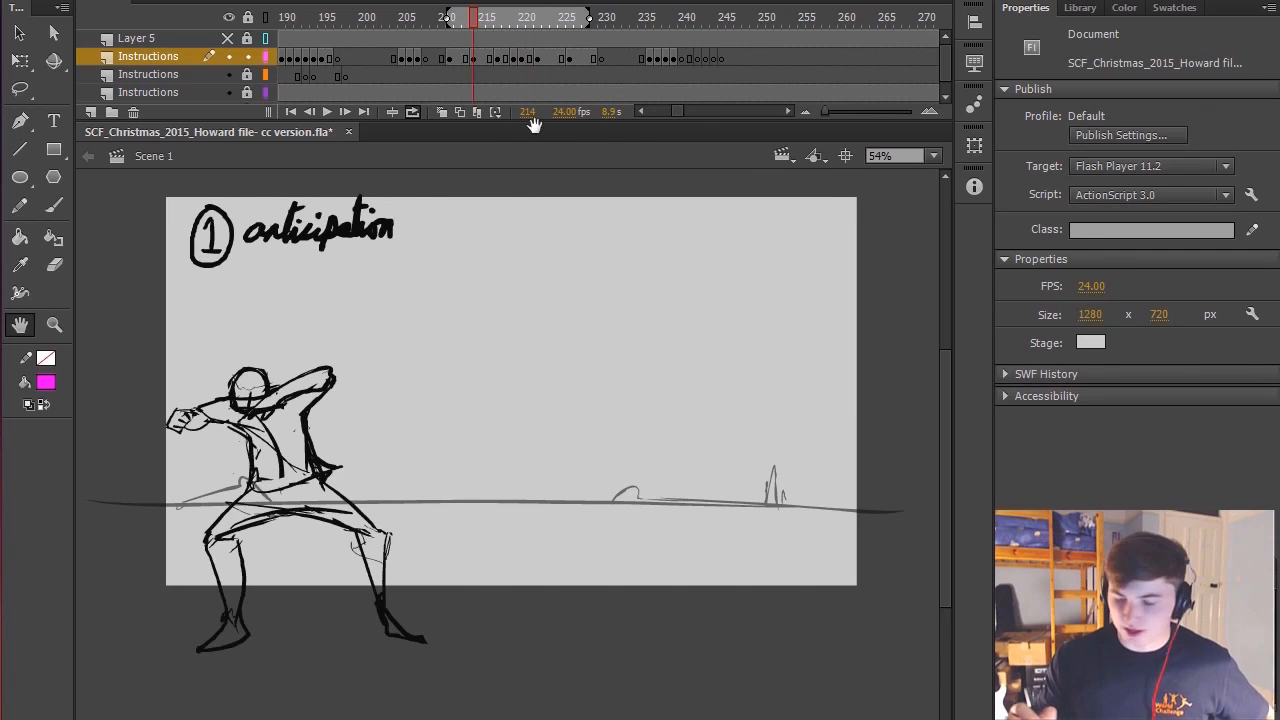
key(".")
key(".")
key(".")
key(".")
key(".")
key(".")
key(".")
key(".")
key("shift+F5")
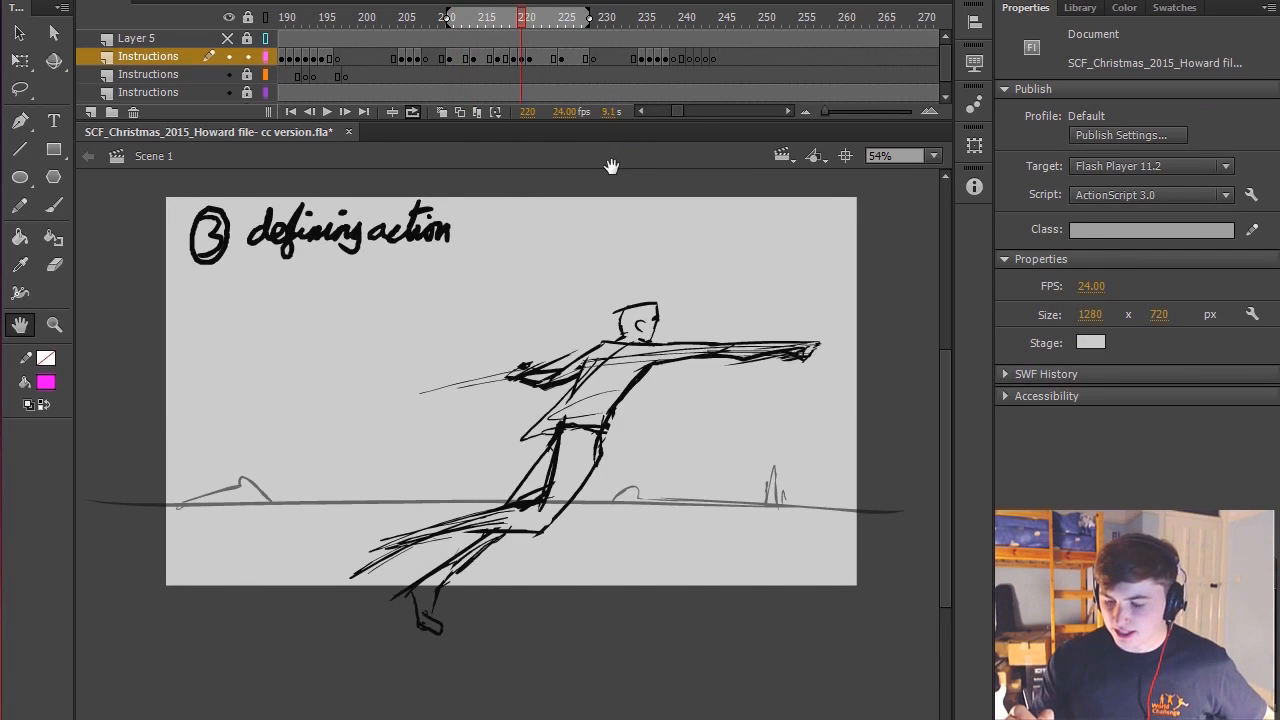
left_click(411, 111)
left_click_drag(521, 14, 523, 12)
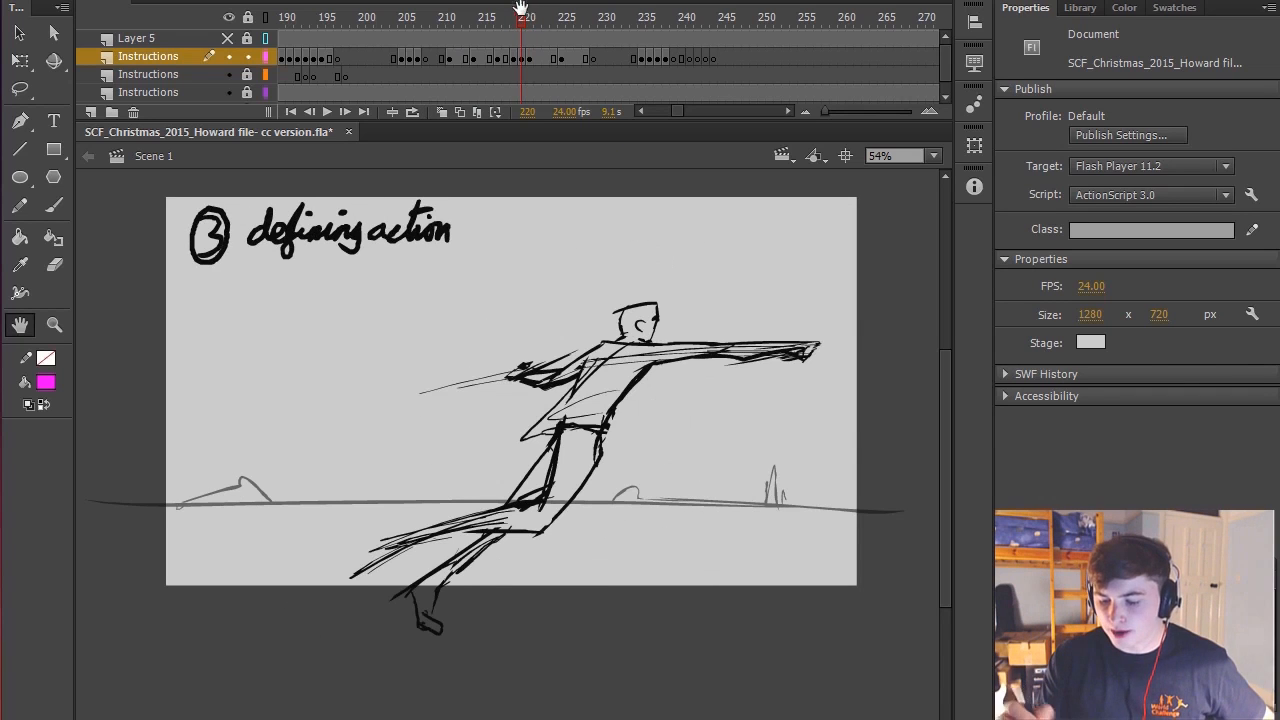
Step forward to the follow-through pose on frame 221 and examine its hold on the Instructions layer up to frame 224
key(".")
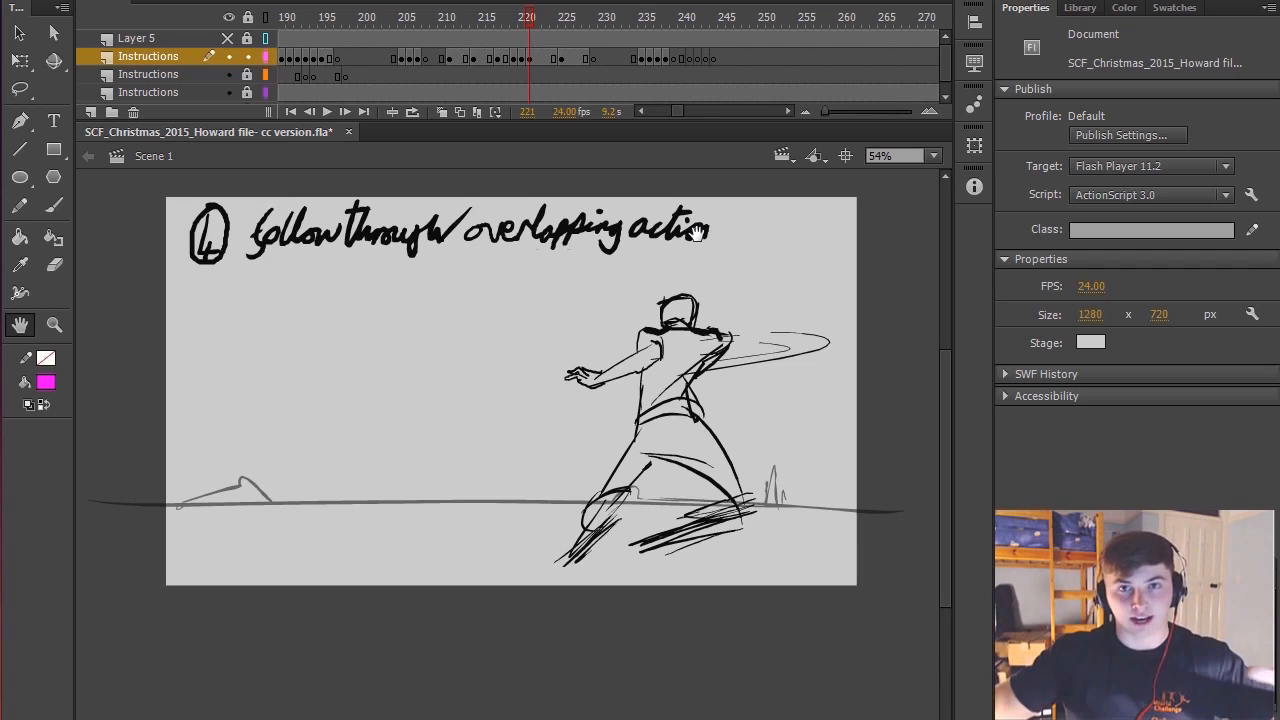
left_click(535, 58)
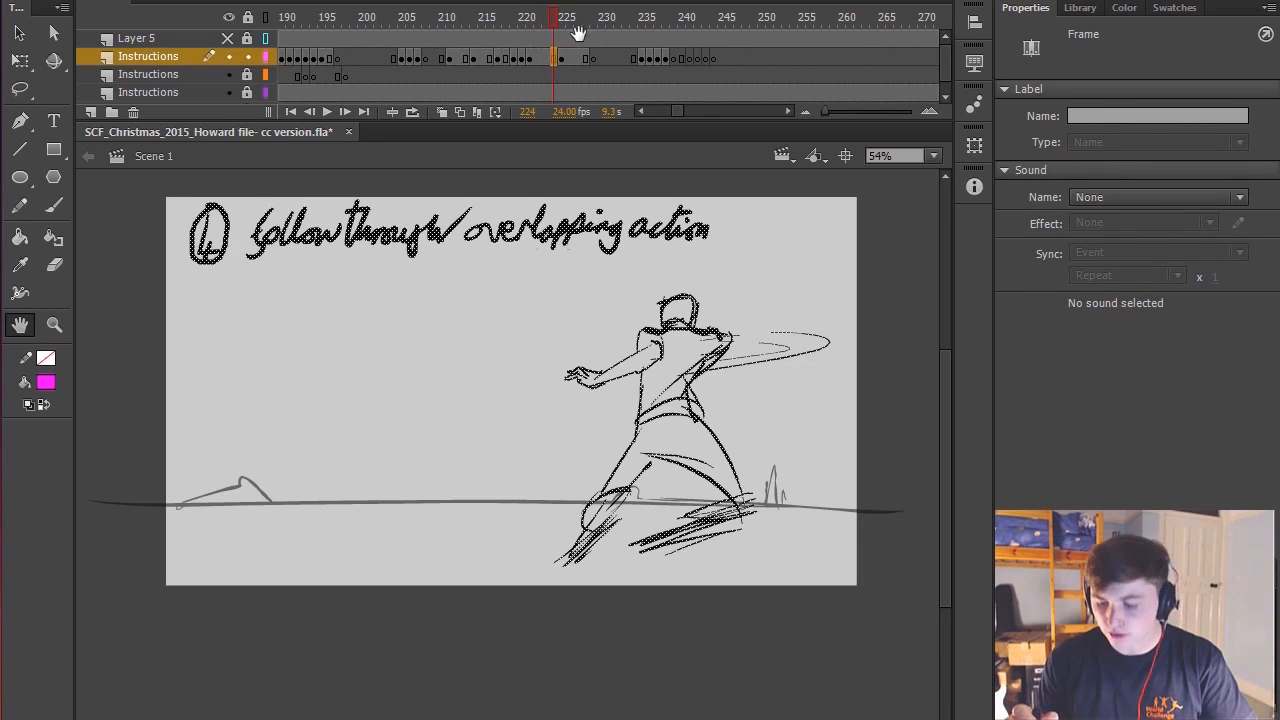
left_click(533, 16)
left_click_drag(663, 325, 668, 305)
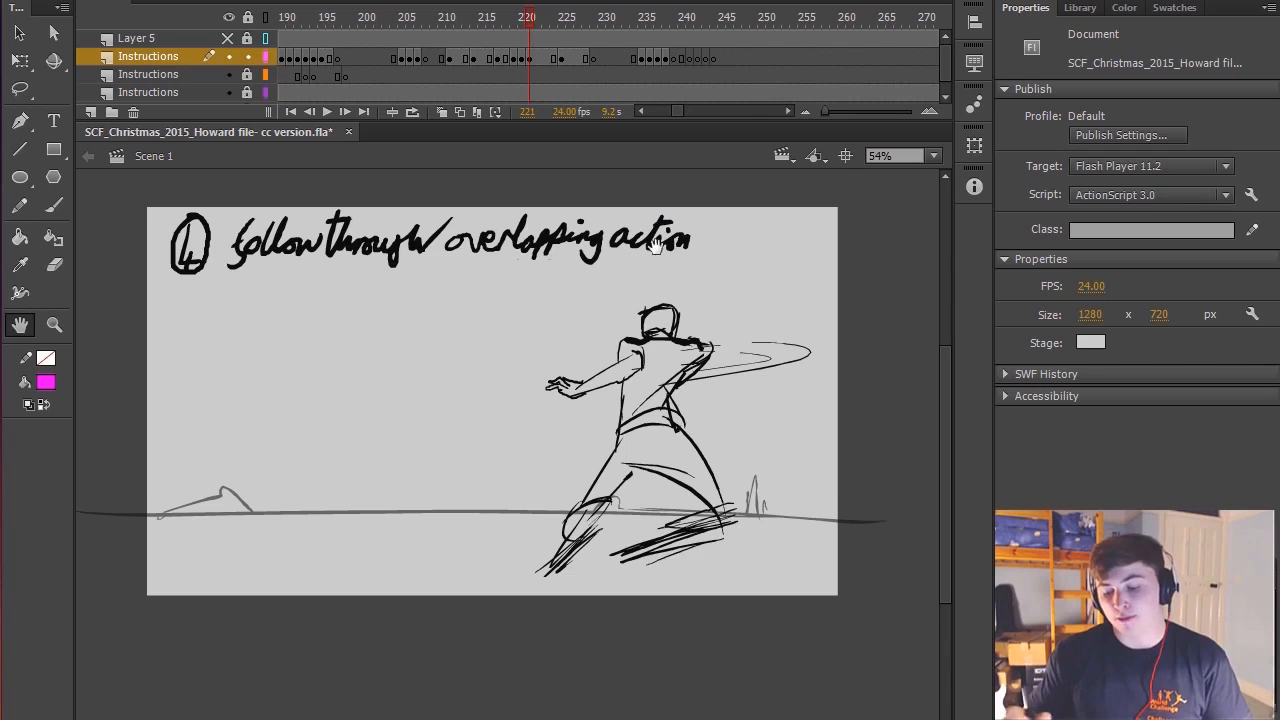
left_click_drag(760, 259, 742, 262)
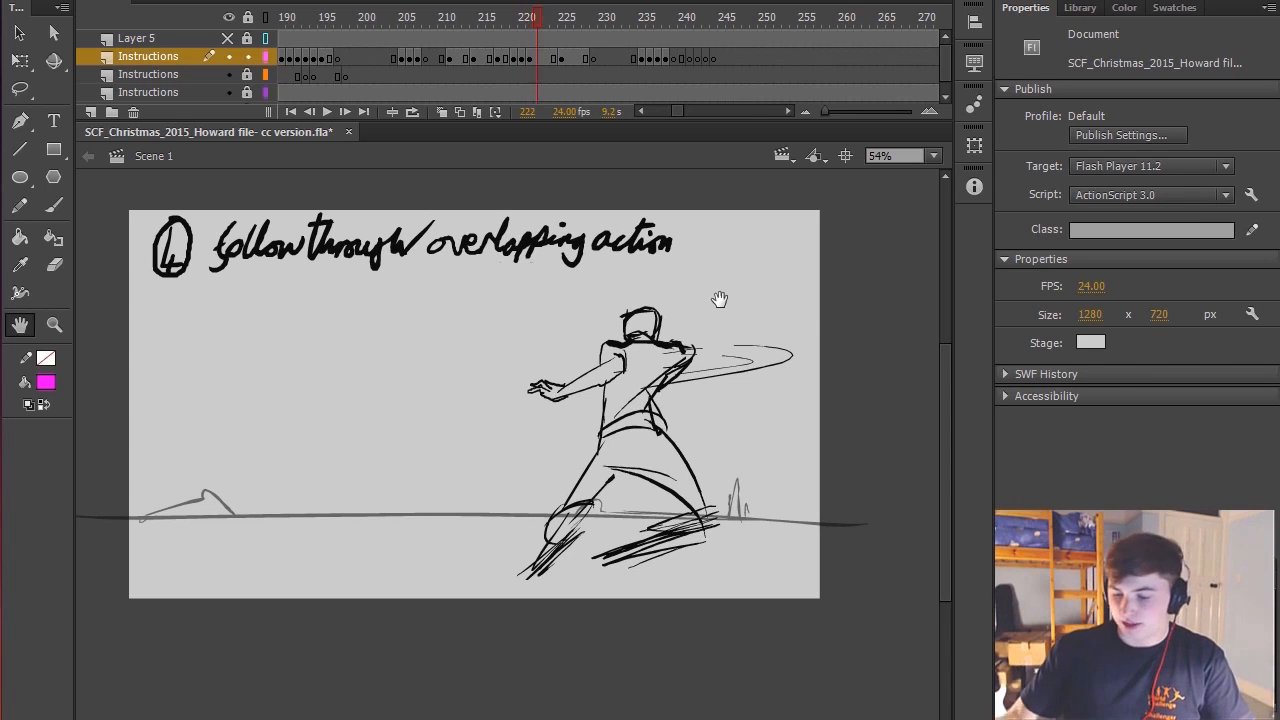
Move on to the aftermath pose and scrub through its held frames from 226 to 229
key("period")
key("period")
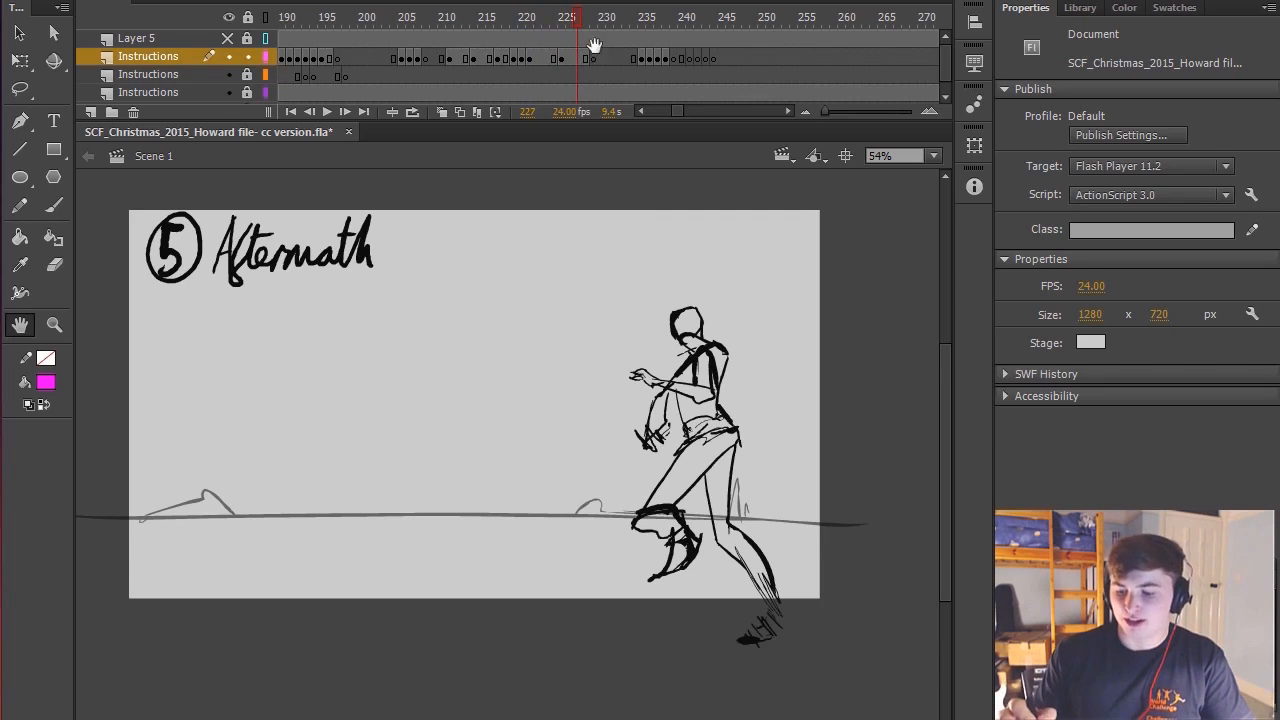
left_click(595, 60)
left_click(565, 18)
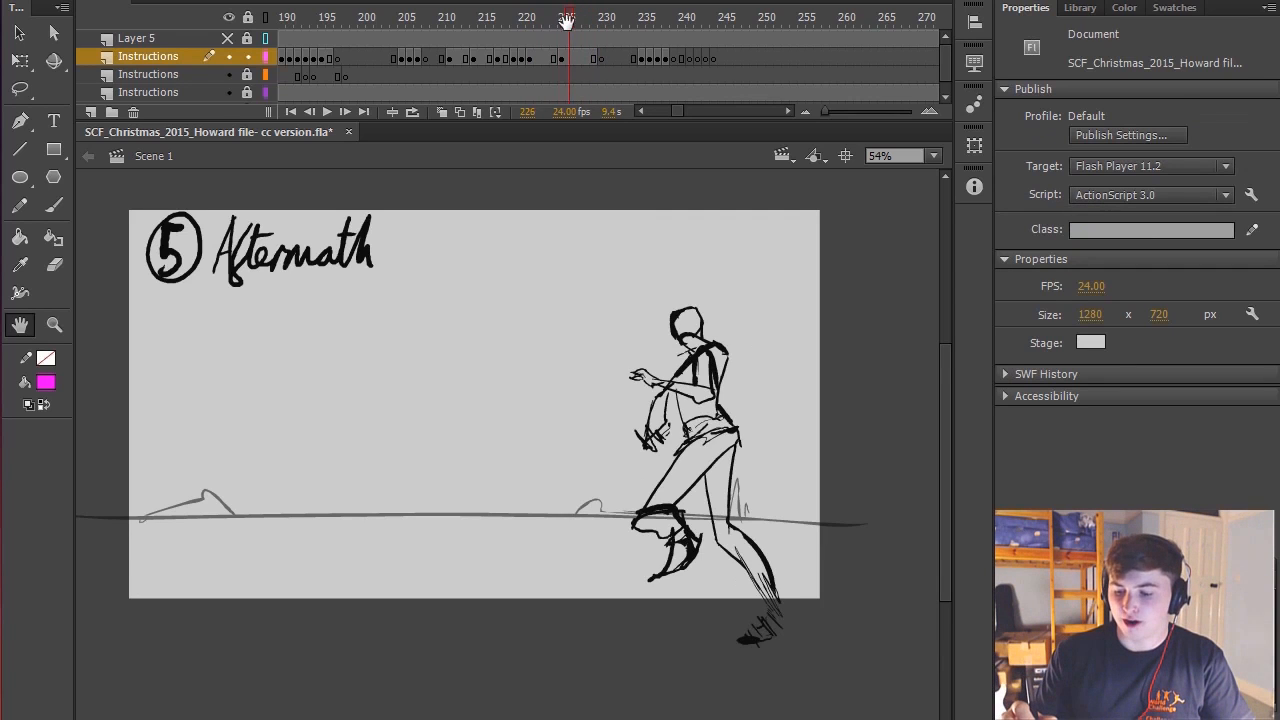
left_click_drag(563, 20, 584, 22)
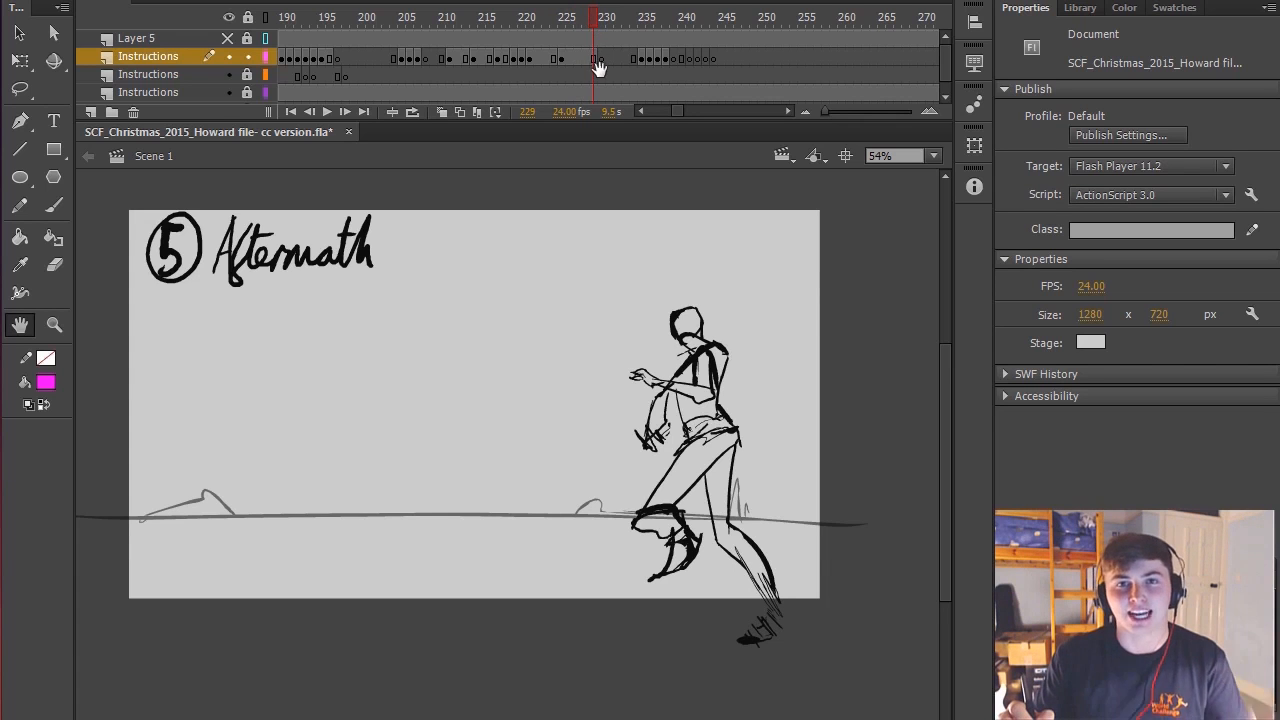
Play the punch in a loop, then stop and select the follow-through's frame 223 on the Instructions layer
left_click(412, 111)
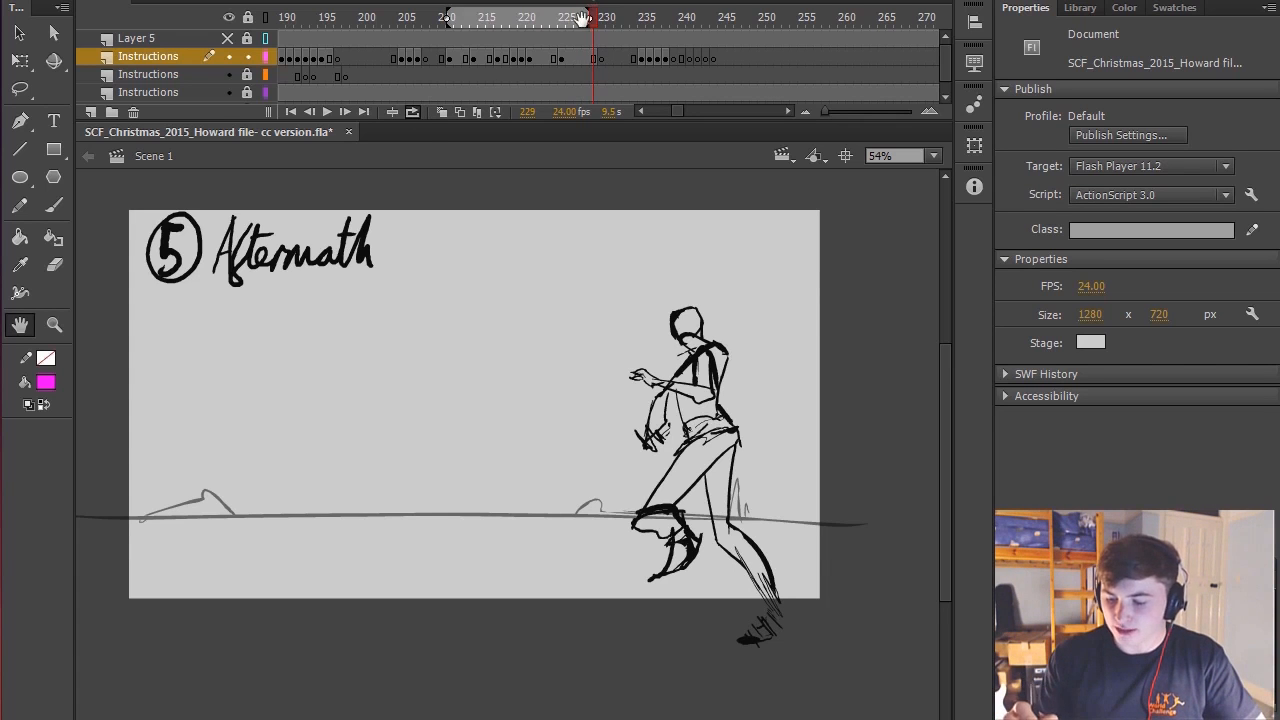
key("Return")
key("Return")
left_click(548, 56)
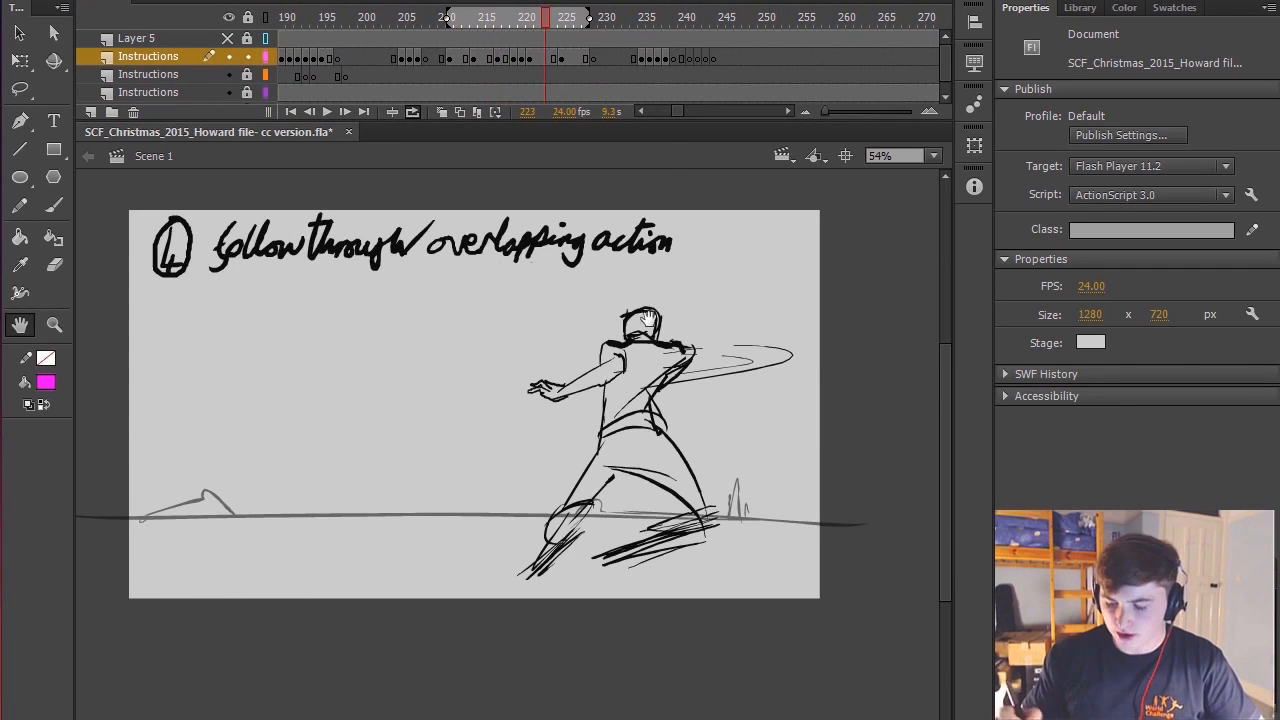
left_click(542, 56)
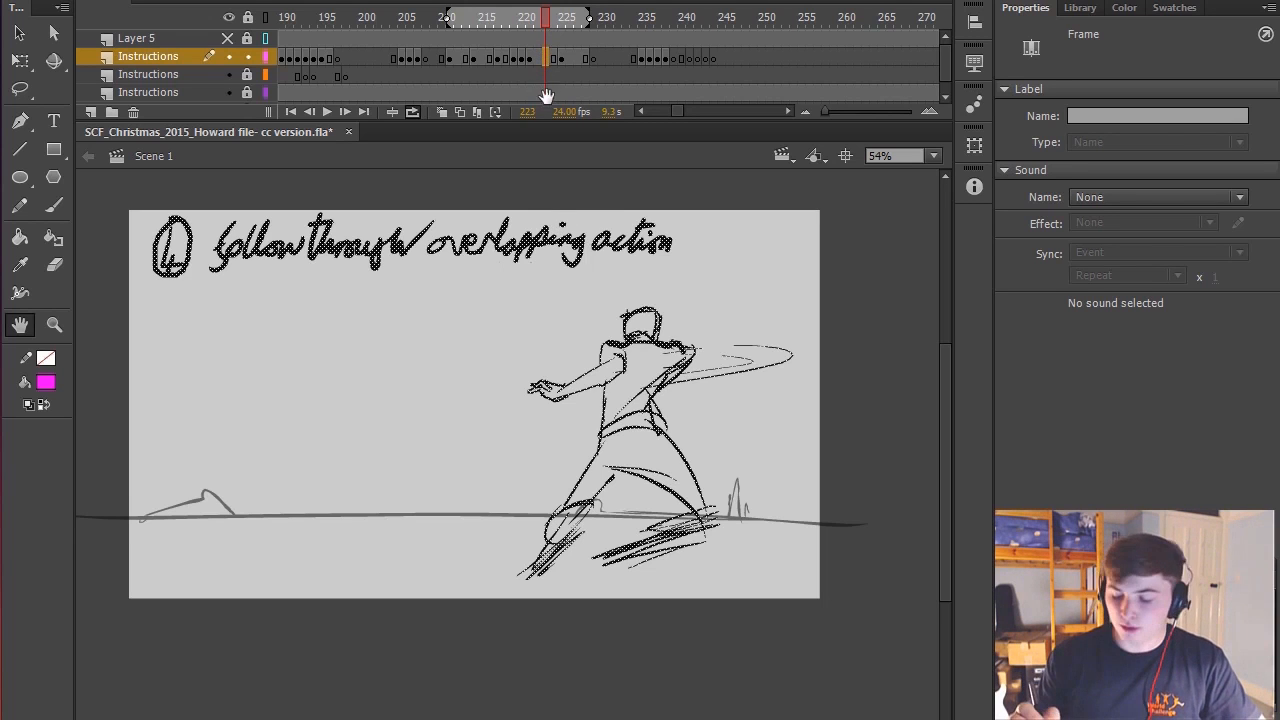
Scrub back to the pre-anticipation pose on frame 212, then go forward to the sketched pose 1 on frame 235
left_click_drag(549, 17, 517, 17)
left_click(459, 17)
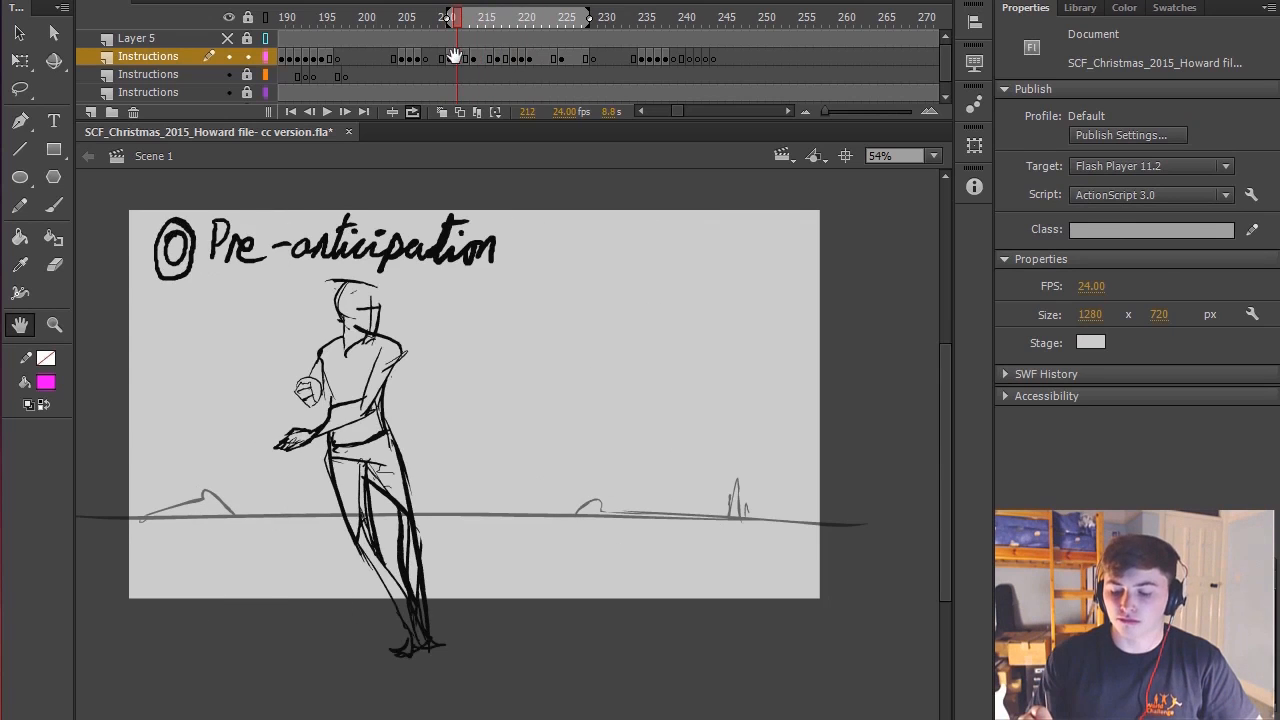
left_click_drag(467, 14, 632, 25)
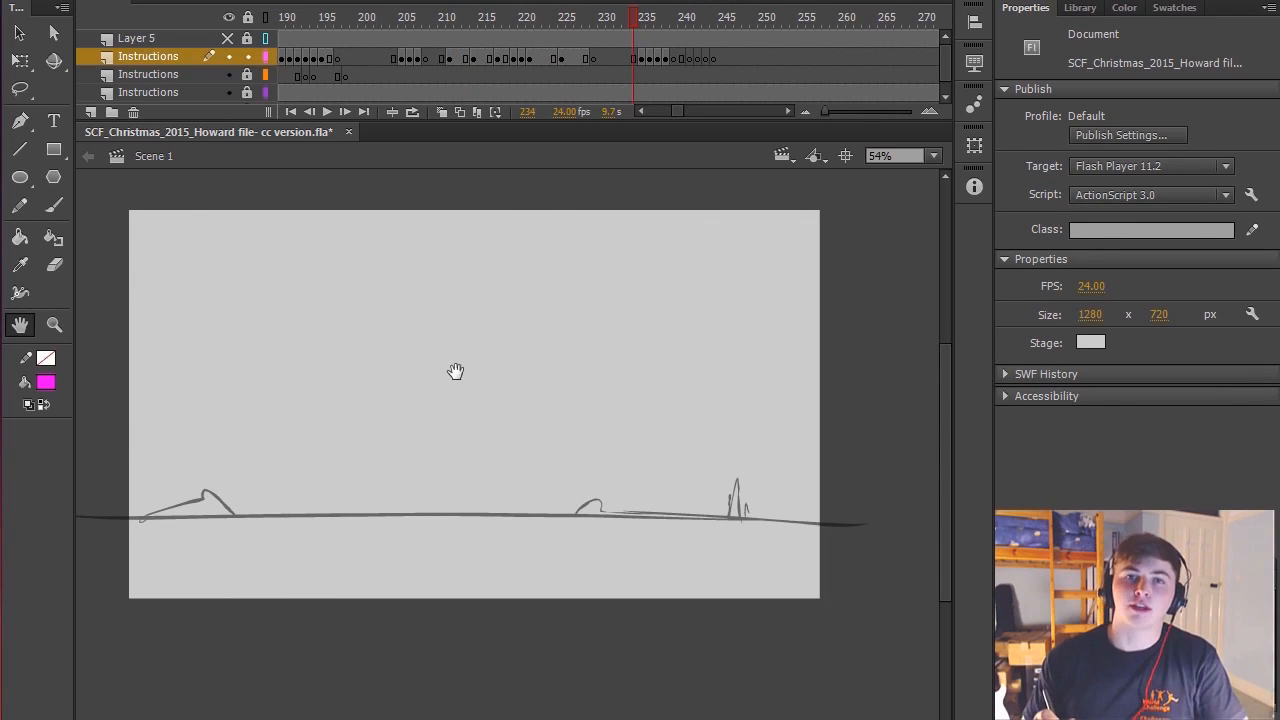
scroll(333, 243, "up", 1)
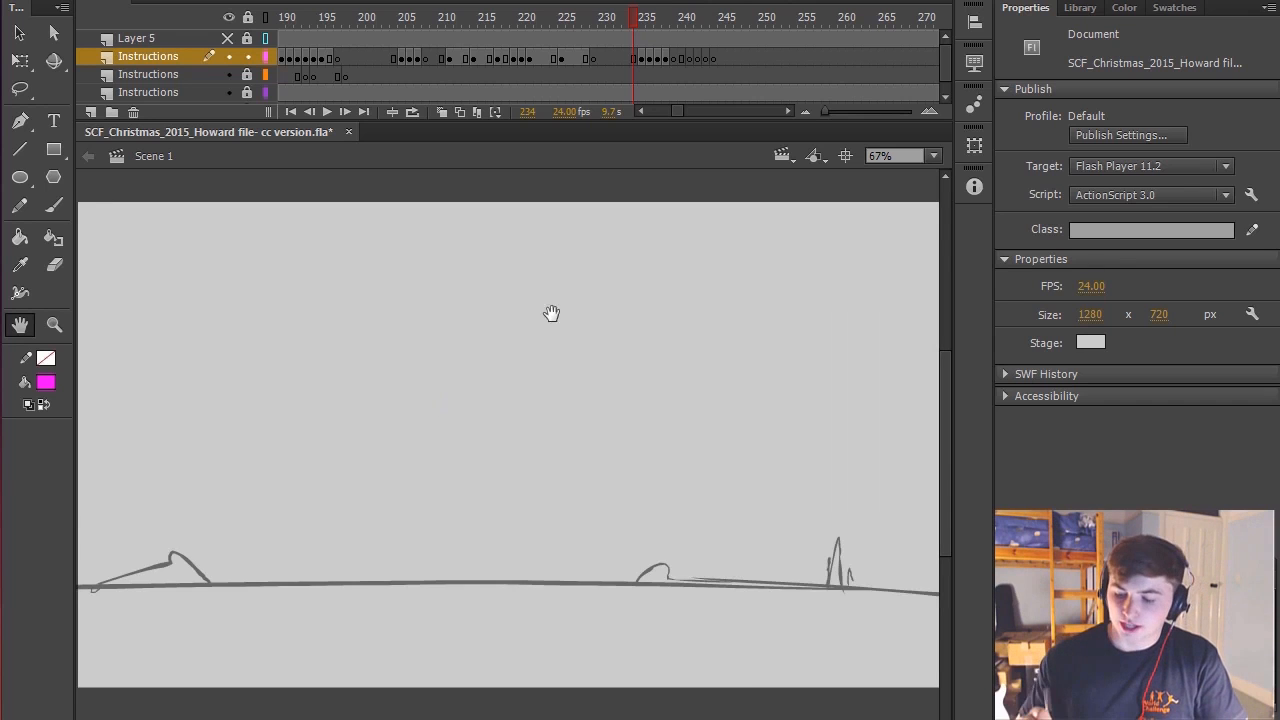
left_click_drag(544, 298, 567, 309)
key("period")
Brush temporary magenta strokes over the figure of pose 1 on frame 235 and undo them
left_click_drag(382, 351, 405, 352)
key("b")
mouse_move(347, 400)
left_mouse_down()
mouse_move(358, 335)
mouse_move(345, 352)
mouse_move(357, 378)
mouse_move(285, 354)
left_mouse_up()
key("ctrl+z")
key("ctrl+z")
mouse_move(352, 398)
left_mouse_down()
mouse_move(345, 350)
mouse_move(232, 355)
mouse_move(350, 395)
left_mouse_up()
key("ctrl+z")
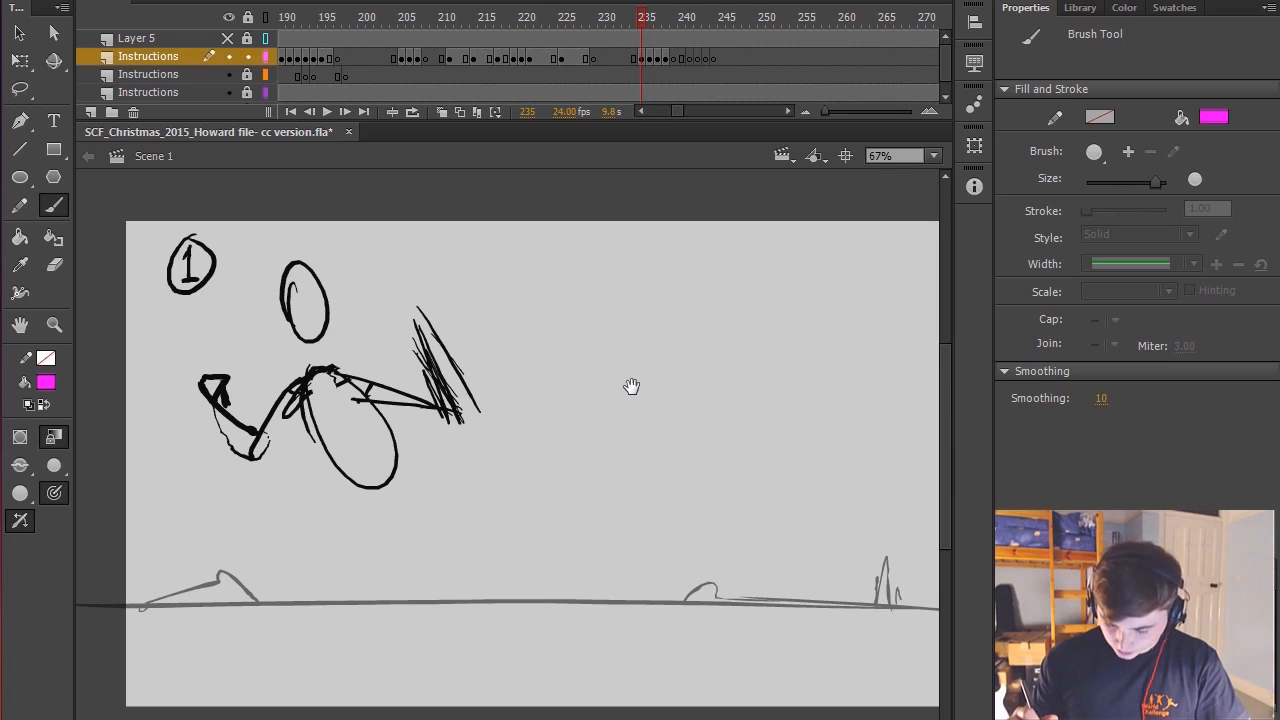
Flip repeatedly between pose 1 on frame 235 and pose 2 on frame 236 to compare them
key("period")
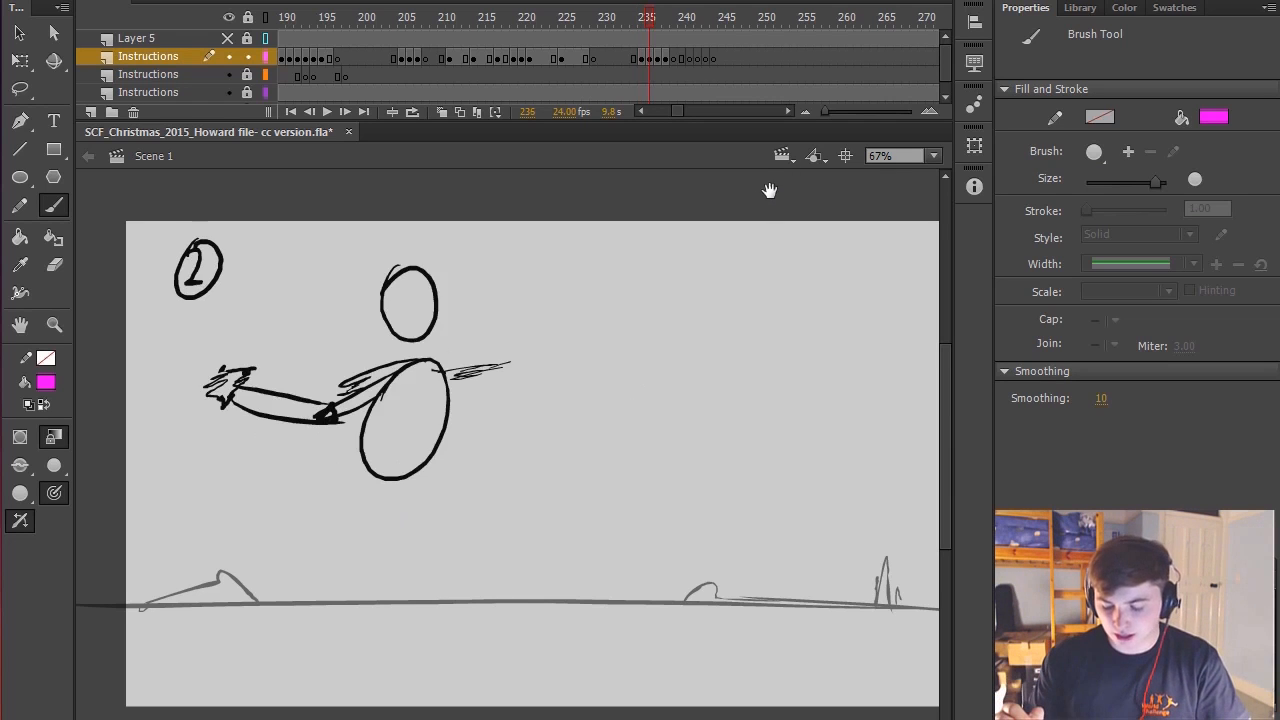
key("comma")
key("period")
key("comma")
key("period")
key("comma")
Brush temporary magenta strokes tracing the swing across pose 1 and the shoulders and forearm of pose 2, undoing them
mouse_move(366, 297)
left_mouse_down()
mouse_move(455, 400)
mouse_move(437, 400)
left_mouse_up()
key("period")
mouse_move(370, 375)
left_mouse_down()
mouse_move(519, 346)
mouse_move(435, 323)
mouse_move(466, 346)
left_mouse_up()
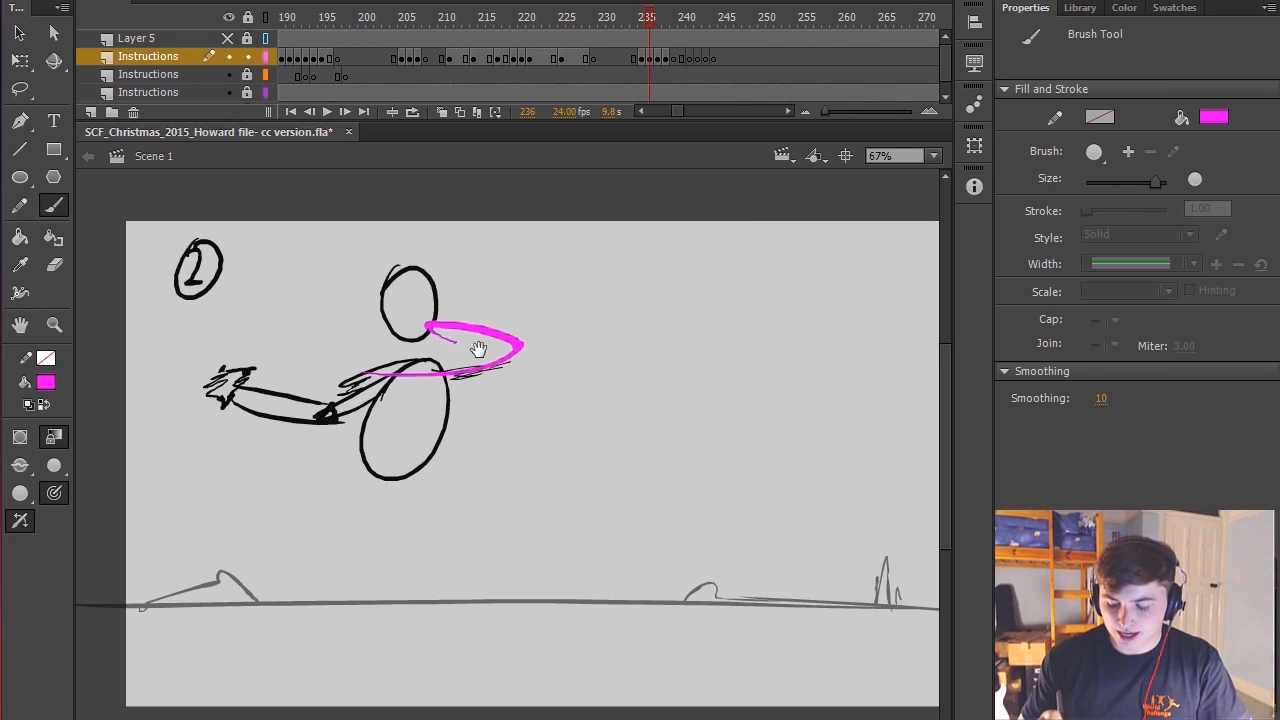
key("ctrl+z")
mouse_move(266, 434)
left_mouse_down()
mouse_move(183, 379)
mouse_move(360, 416)
left_mouse_up()
key("ctrl+z")
Brush temporary magenta strokes along the torso and rear arm of pose 2 on frame 236 and undo them
left_click_drag(400, 346, 345, 515)
key("ctrl+z")
left_click_drag(428, 404, 486, 386)
key("ctrl+z")
left_click_drag(398, 398, 527, 385)
key("h")
left_click_drag(657, 369, 609, 408)
key("ctrl+z")
key("b")
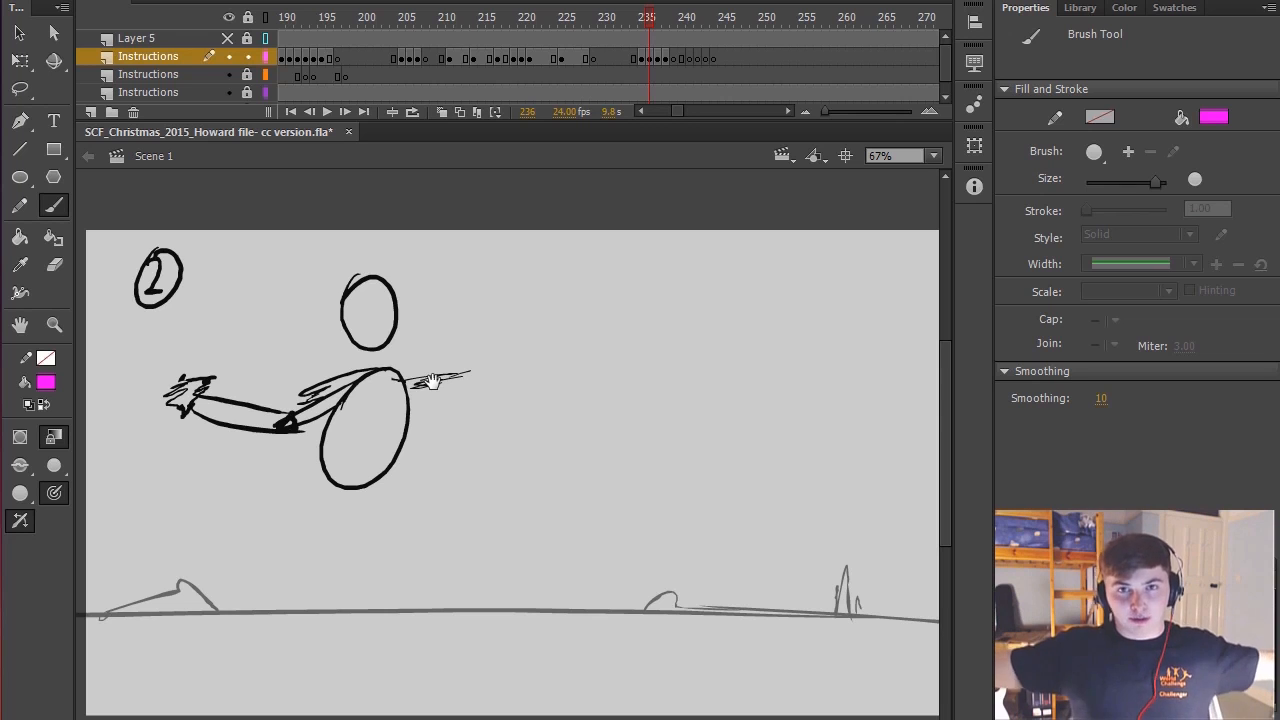
key("space")
left_click_drag(437, 437, 503, 426)
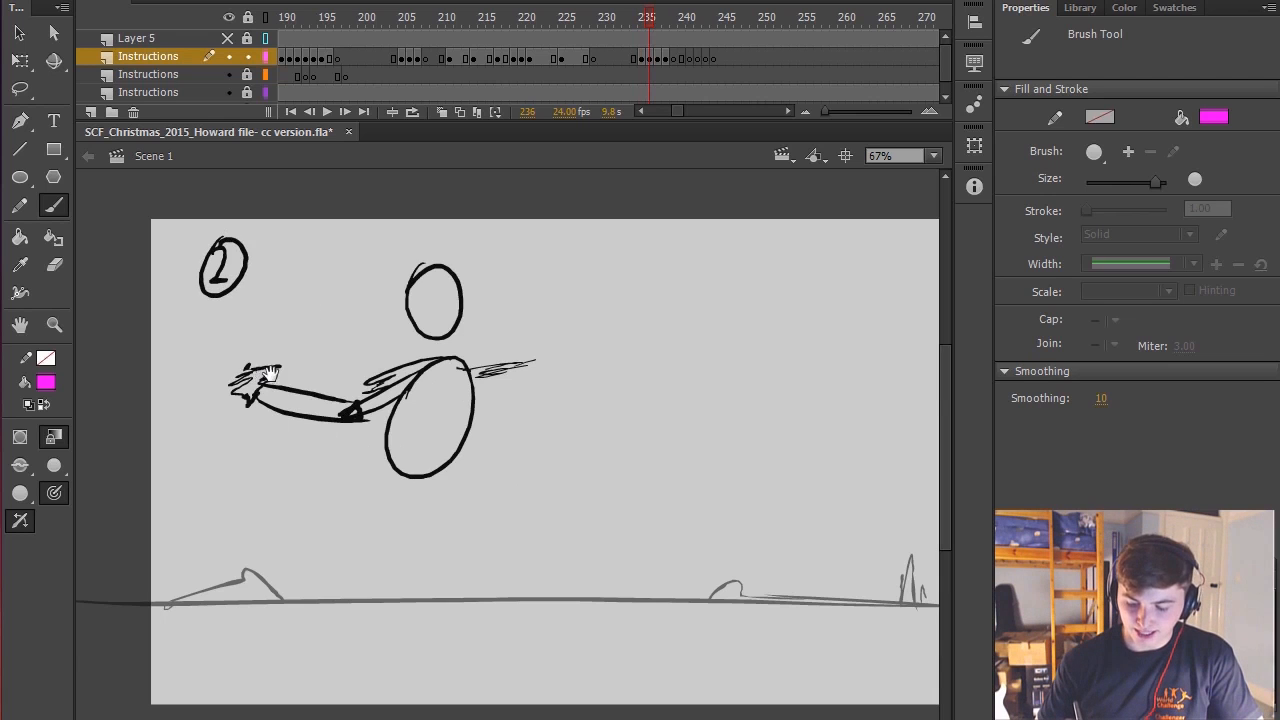
Flip between poses 1, 2 and 3 on frames 235 to 237, ending on pose 3
key("comma")
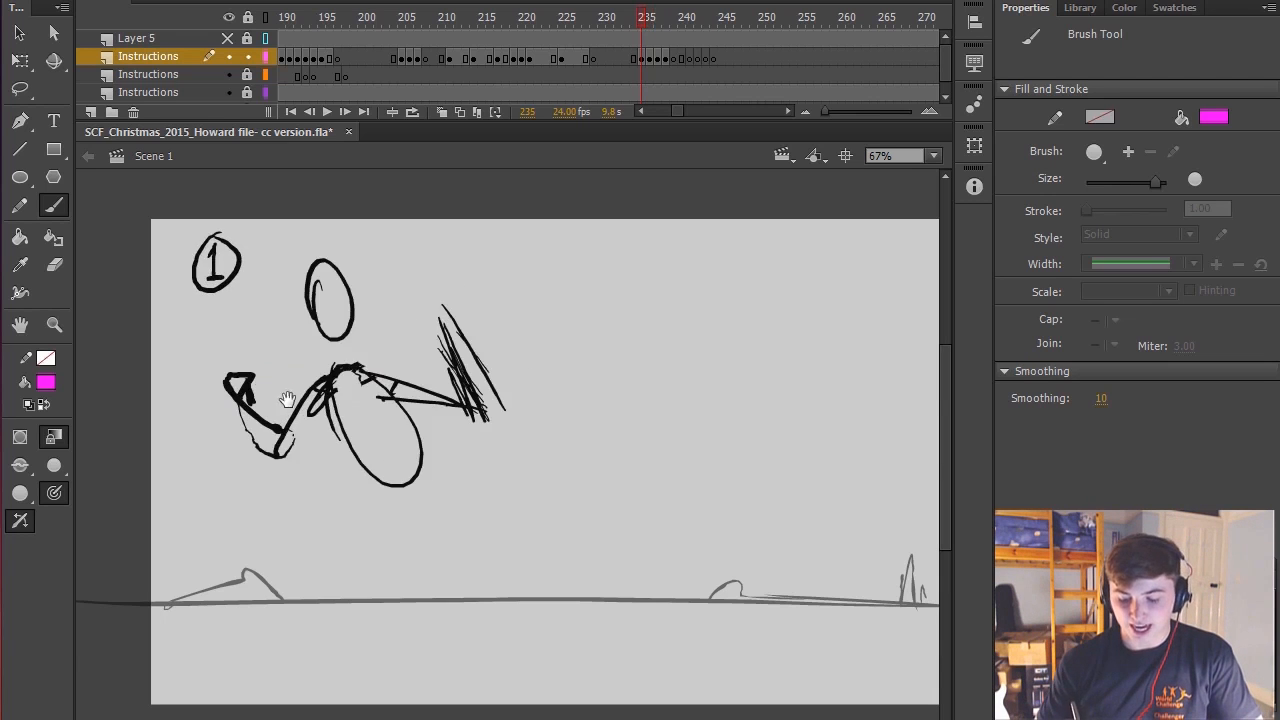
key("period")
key("period")
key("comma")
key("period")
Brush temporary magenta strokes along the outstretched arms and at the fist of pose 3, undoing each one
left_click_drag(229, 400, 597, 393)
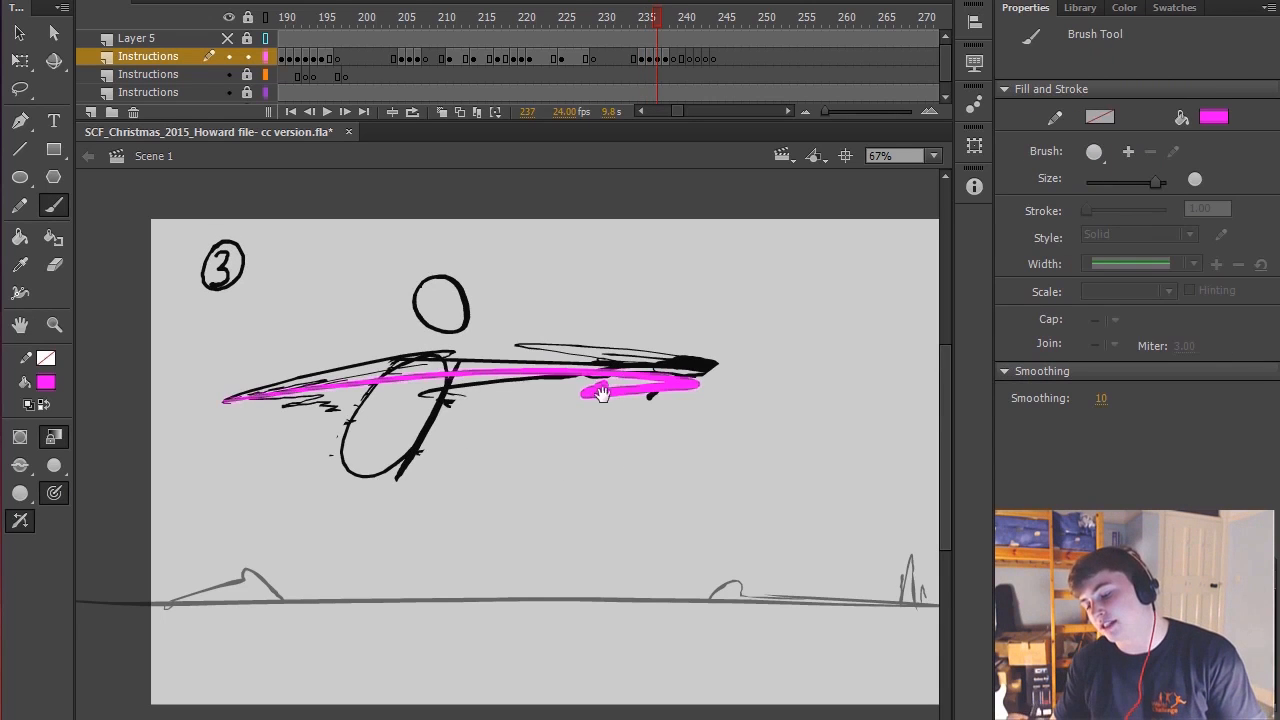
key("ctrl+z")
key("h")
left_click_drag(504, 469, 463, 497)
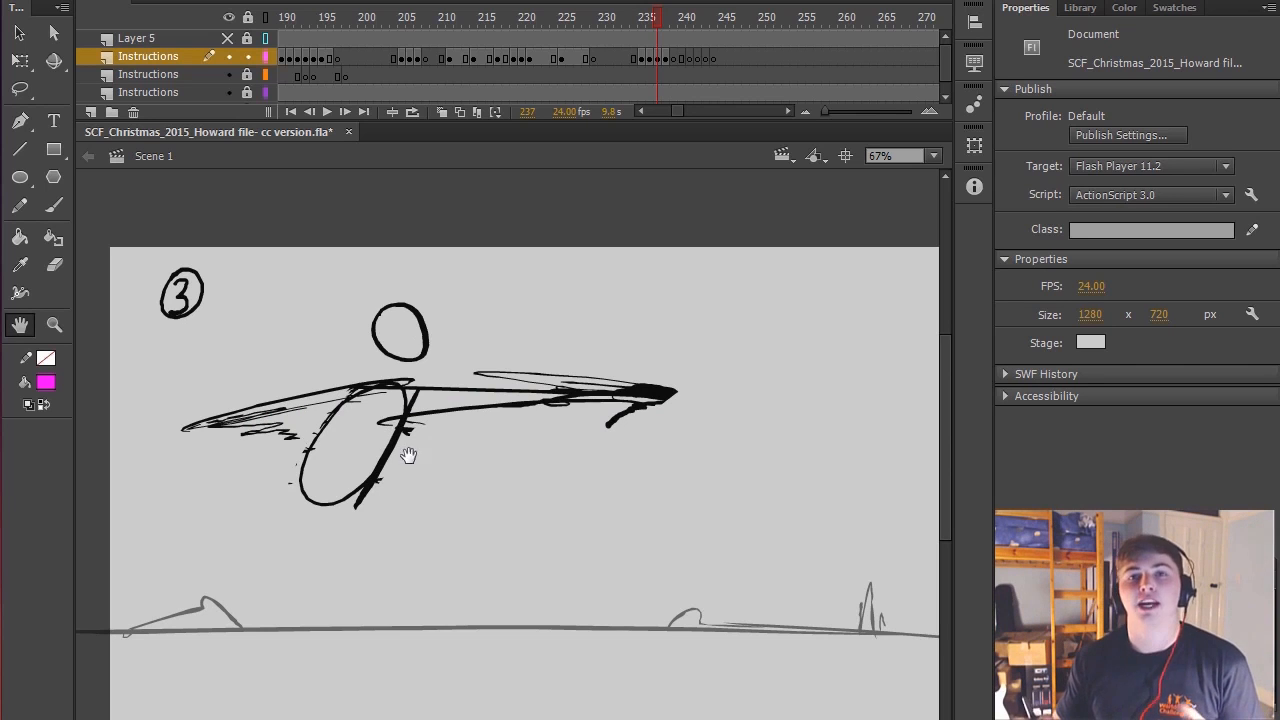
left_click_drag(609, 491, 594, 503)
key("b")
mouse_move(669, 400)
left_mouse_down()
mouse_move(632, 410)
mouse_move(663, 414)
left_mouse_up()
key("ctrl+z")
Flip back and forth between frames 235 and 239 to study the four numbered poses, ending on pose 4
key("comma")
key("comma")
key("period")
key("period")
key("period")
key("period")
key("comma")
key("comma")
key("period")
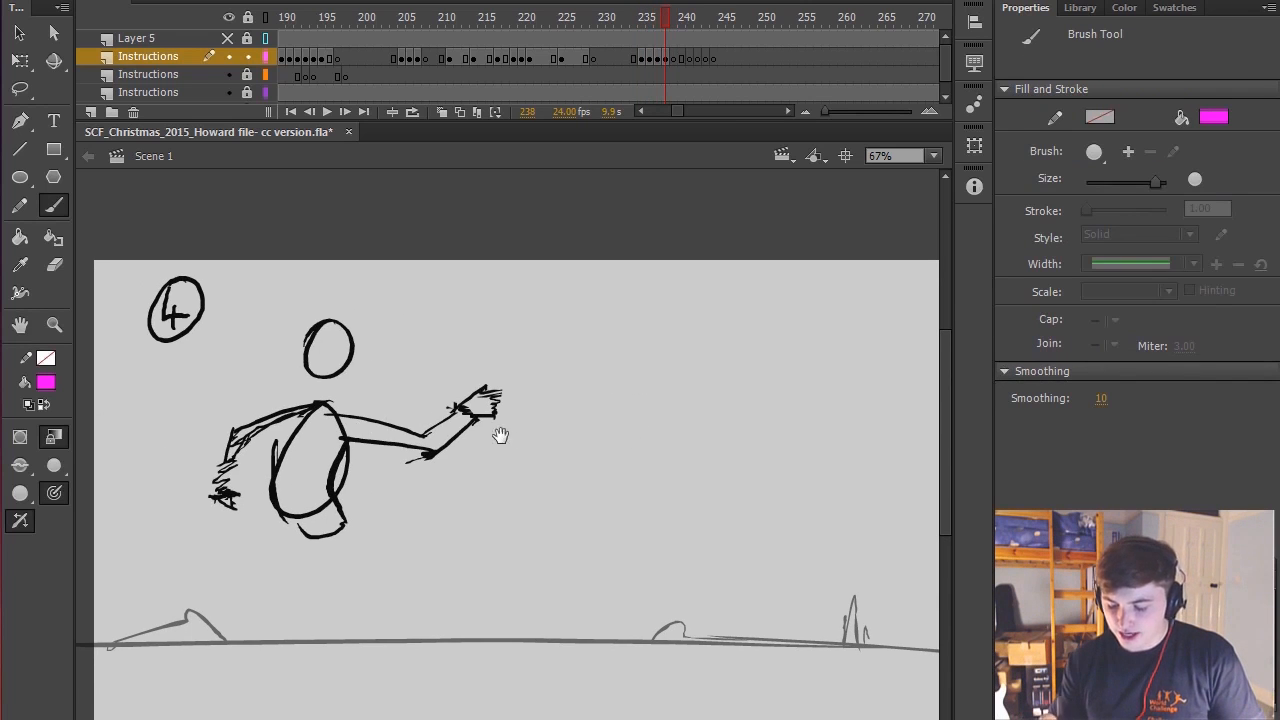
Trace the punching arm with temporary magenta strokes, first on pose 3 and then on pose 4, undoing both
key("comma")
left_click_drag(372, 412, 650, 399)
key("ctrl+z")
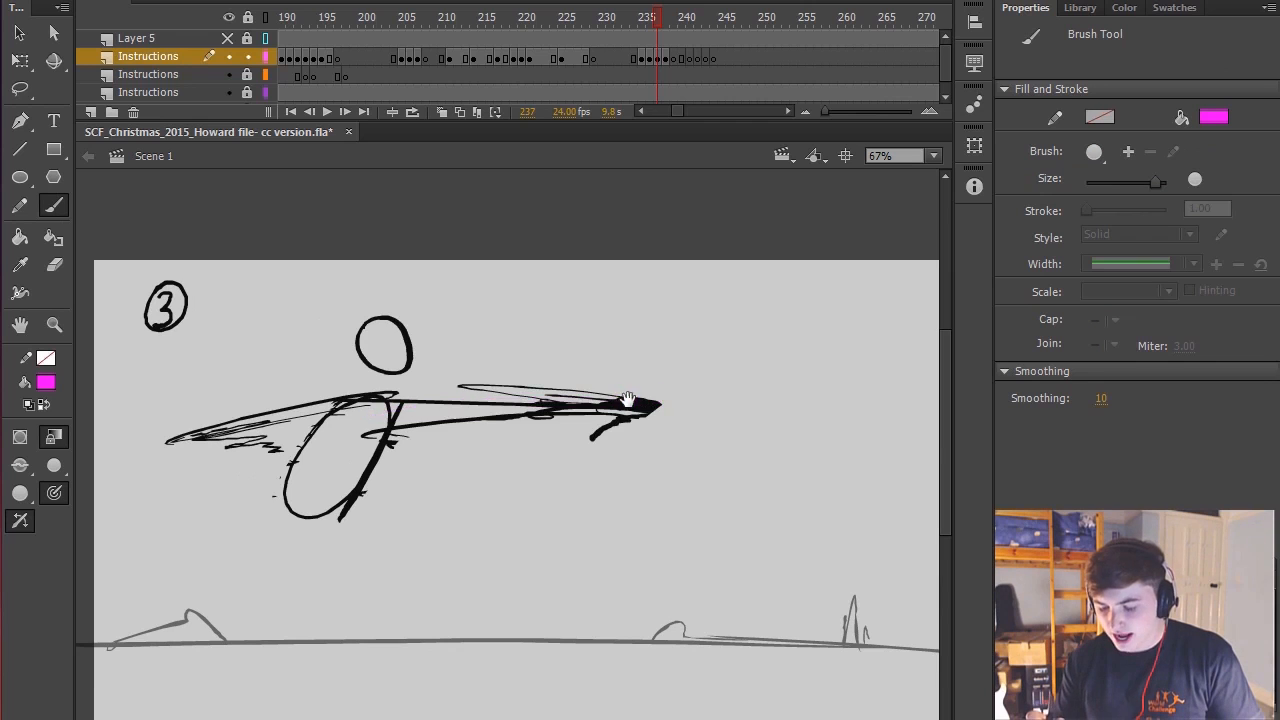
key("period")
mouse_move(320, 422)
left_mouse_down()
mouse_move(427, 450)
mouse_move(468, 405)
mouse_move(513, 404)
left_mouse_up()
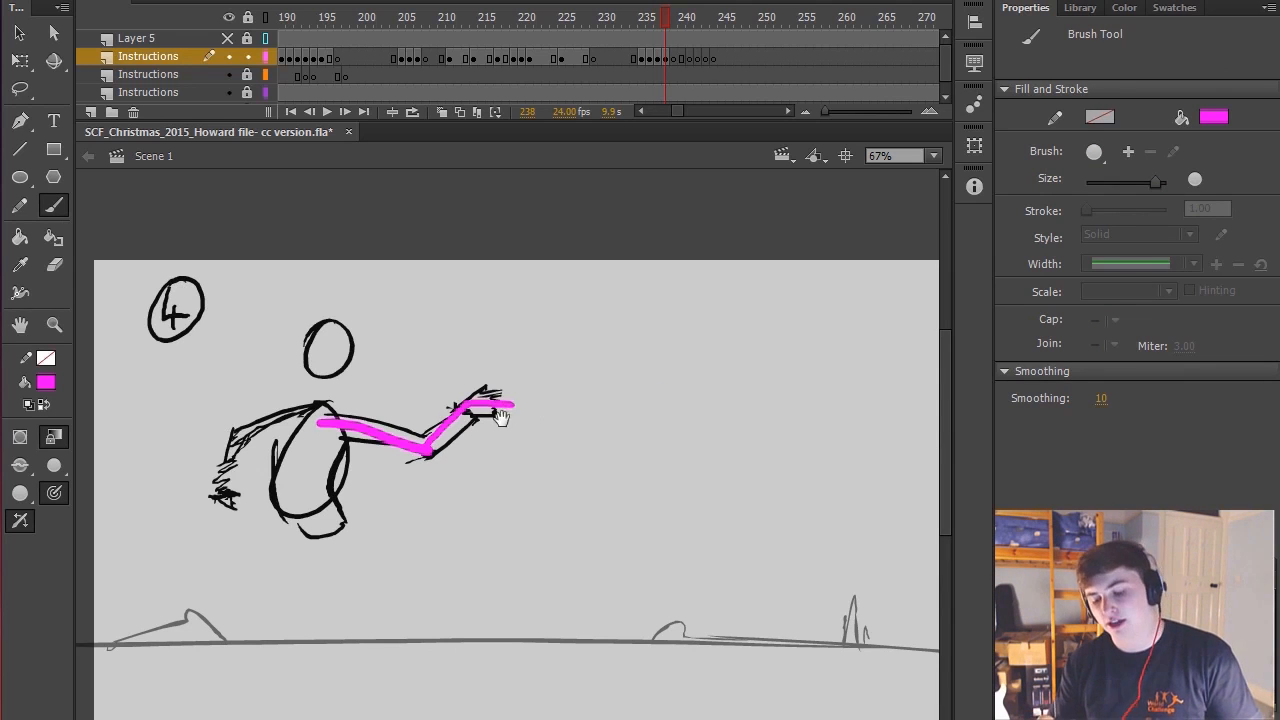
key("e")
key("ctrl+z")
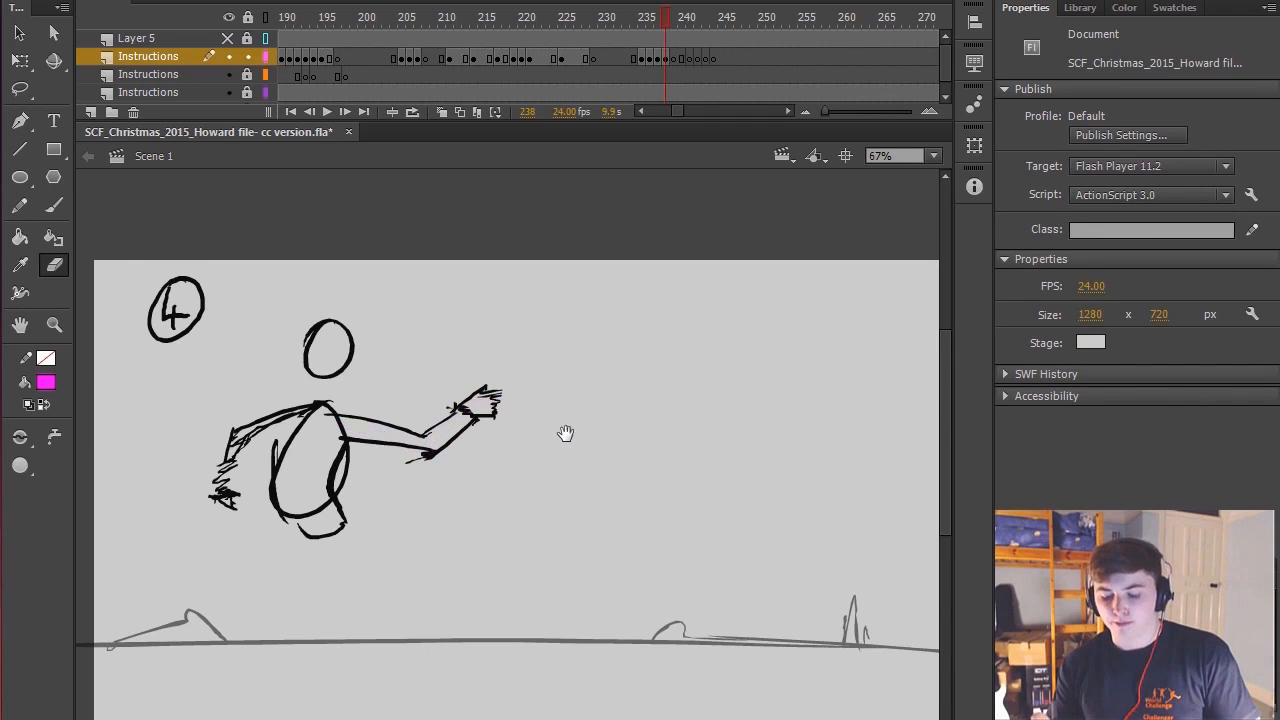
Flip back to pose 1 on frame 235, brush a temporary magenta line down its torso and undo it
left_click_drag(565, 433, 585, 426)
key("comma")
key("comma")
key("comma")
key("period")
key("b")
key("comma")
left_click_drag(297, 404, 370, 514)
key("ctrl+z")
Step forward to pose 4 on frame 238, brush a temporary magenta curve down its torso and undo it
key("period")
key("period")
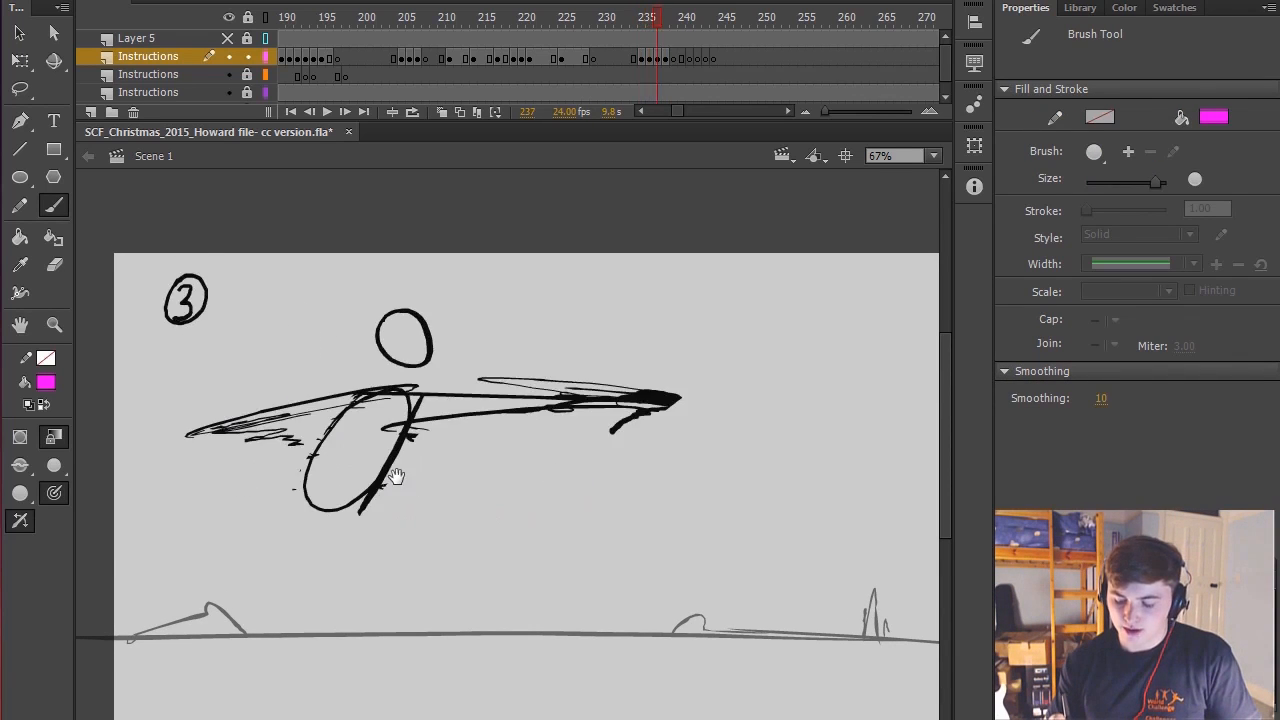
key("period")
mouse_move(375, 402)
left_mouse_down()
mouse_move(306, 506)
mouse_move(338, 527)
left_mouse_up()
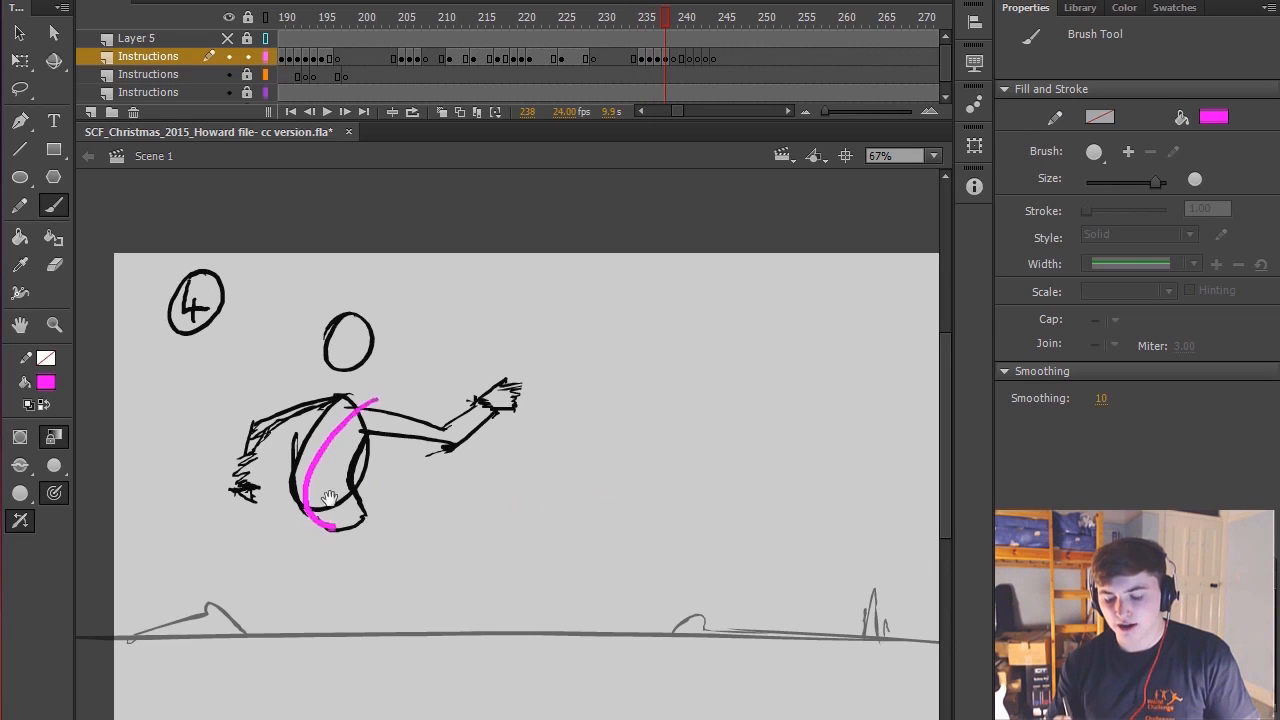
key("ctrl+z")
Flip back two frames from pose 4 and forward again to compare the torso's movement
key("comma")
key("comma")
key("period")
key("period")
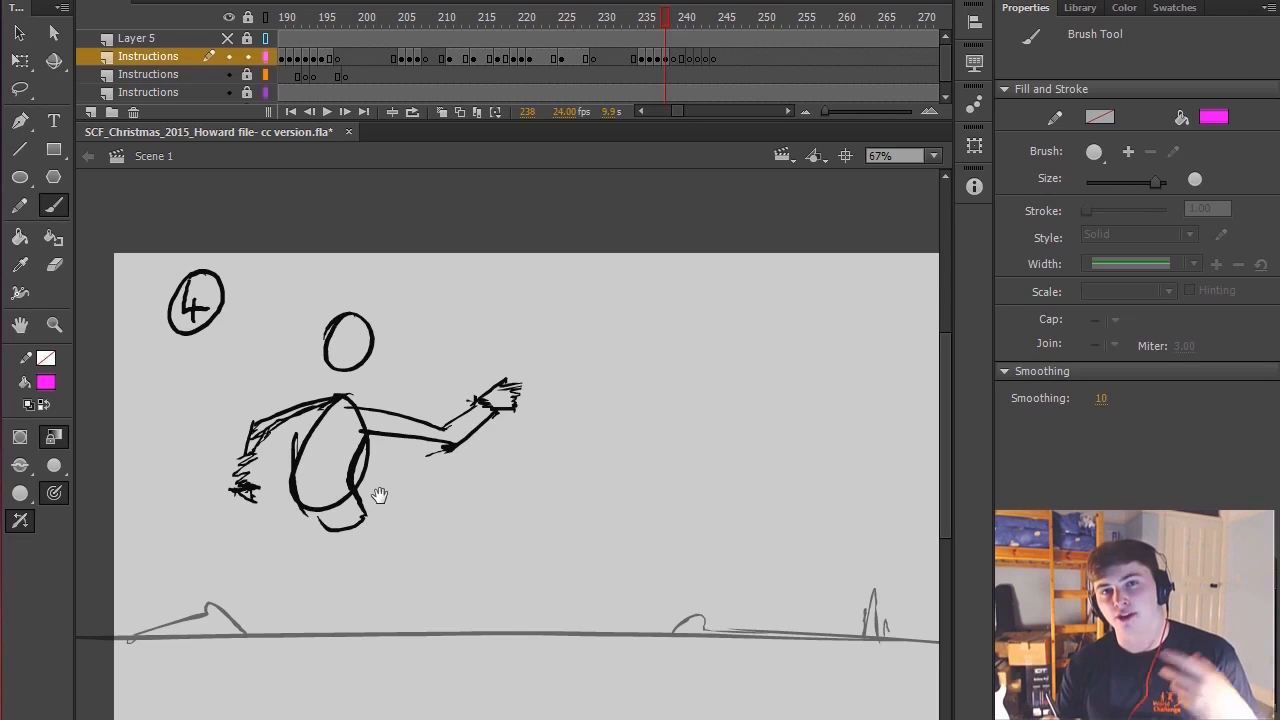
key("h")
left_click_drag(645, 392, 671, 380)
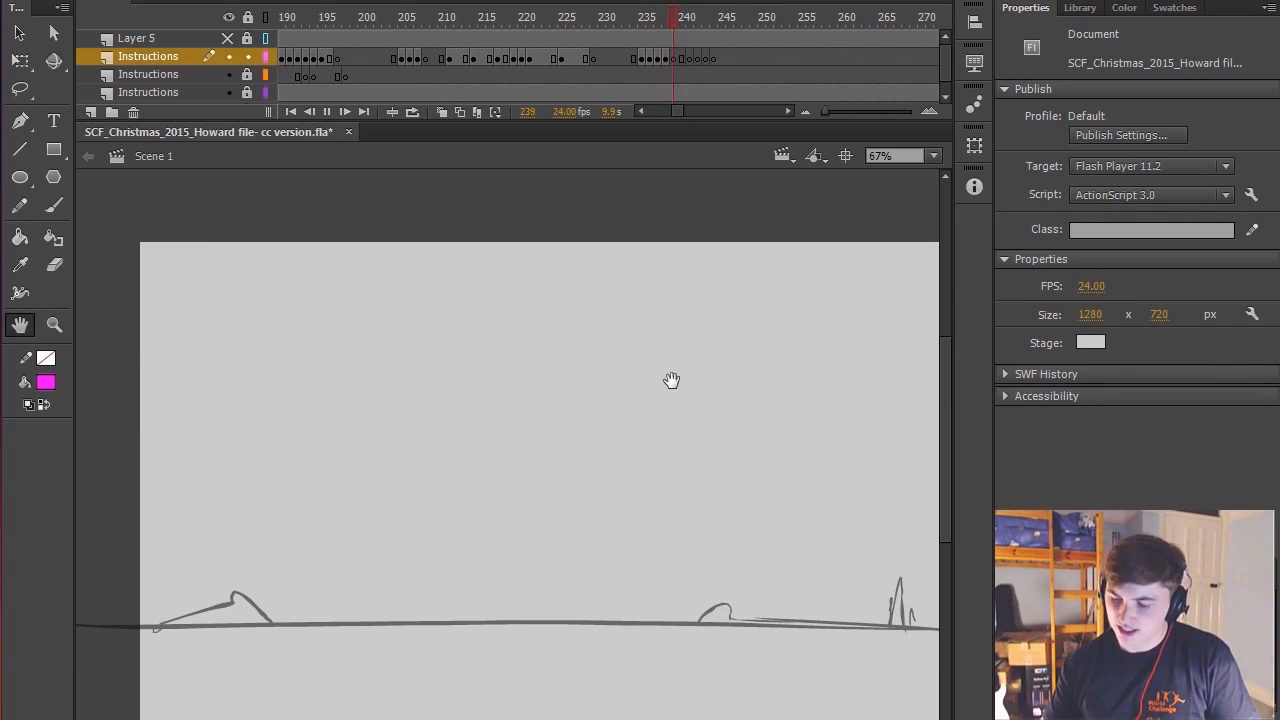
Play back the numbered poses and scrub through frames 235 to 238, then scrub back toward the start of the punch
key("Return")
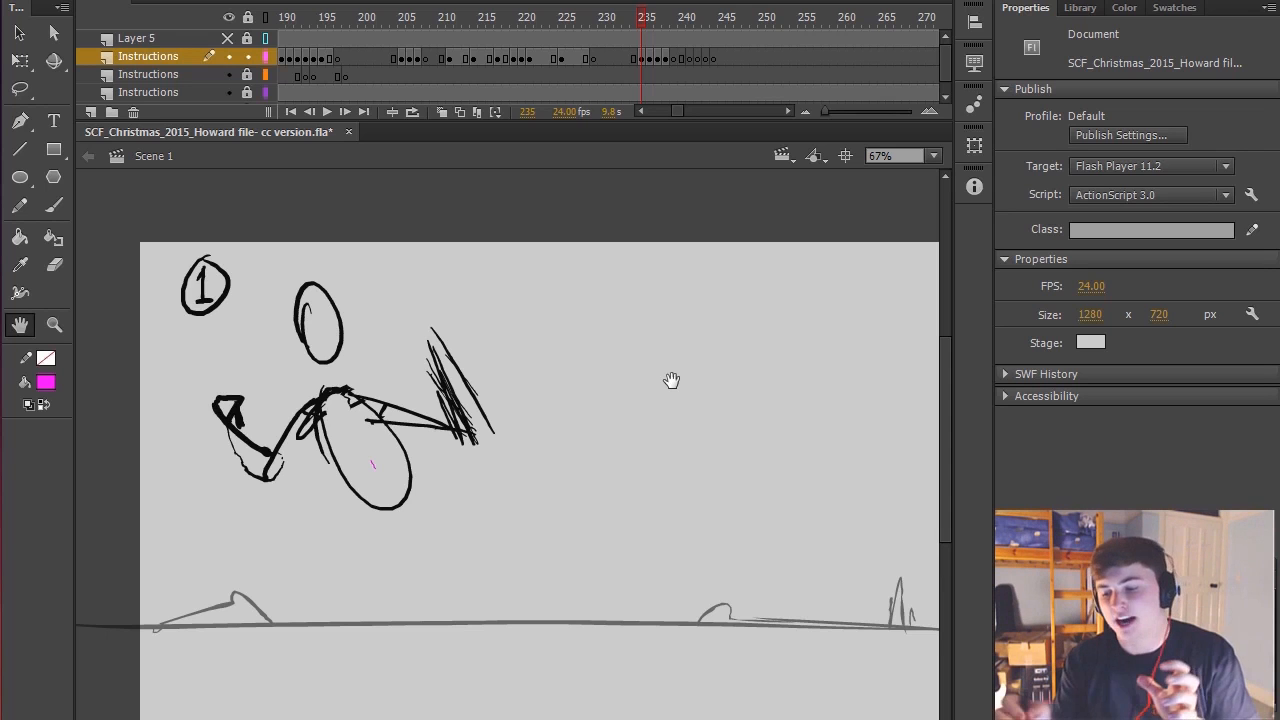
left_click_drag(647, 14, 665, 14)
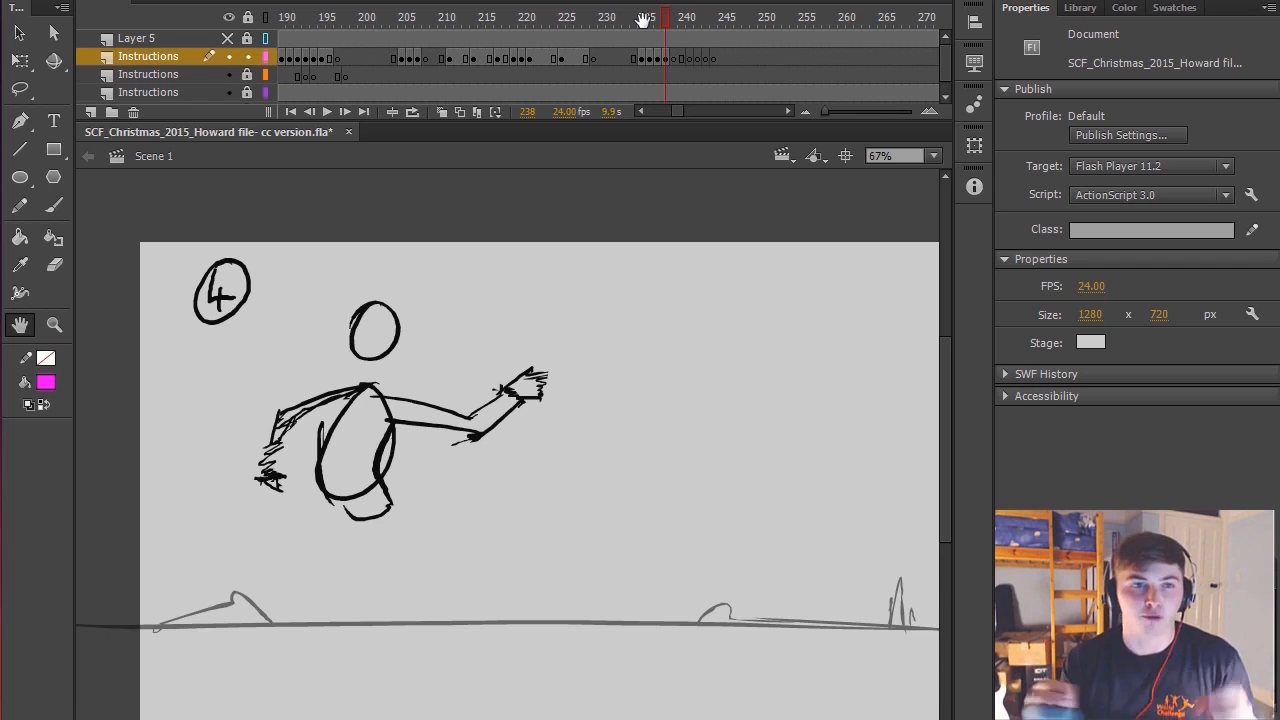
key("Return")
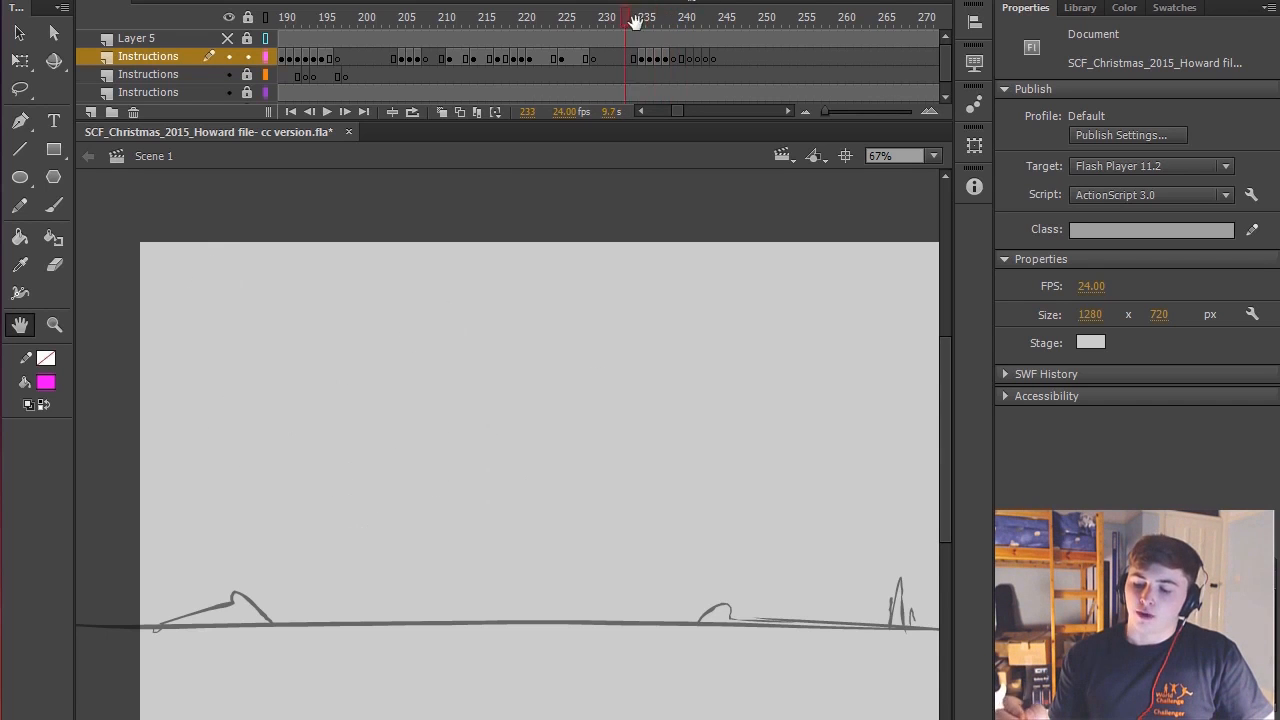
key("Return")
left_click_drag(655, 24, 455, 24)
left_click_drag(860, 348, 700, 325)
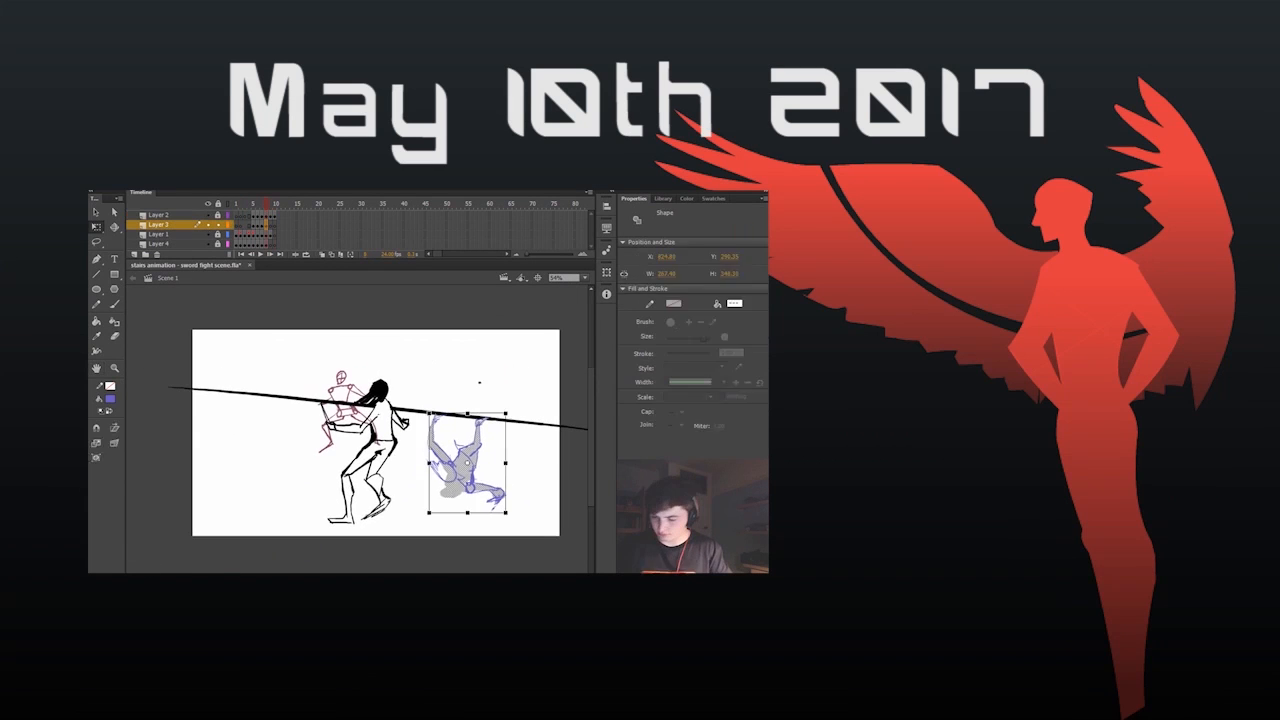
key("b")
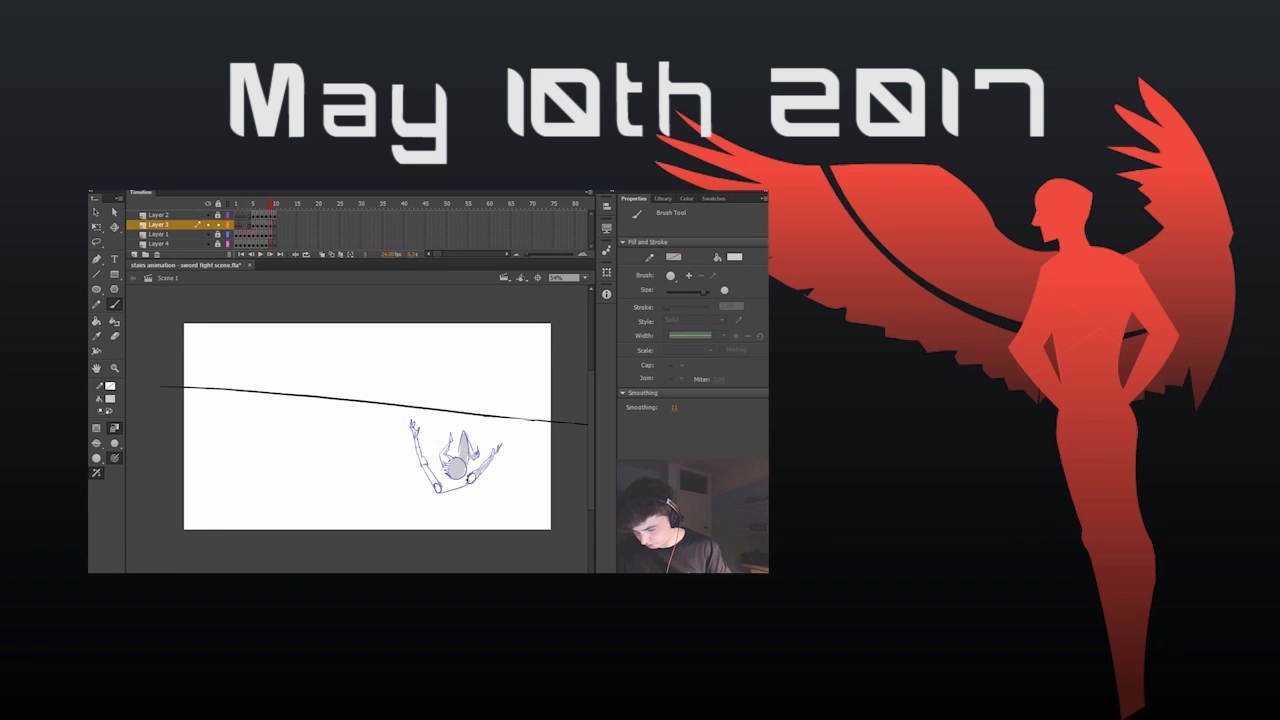